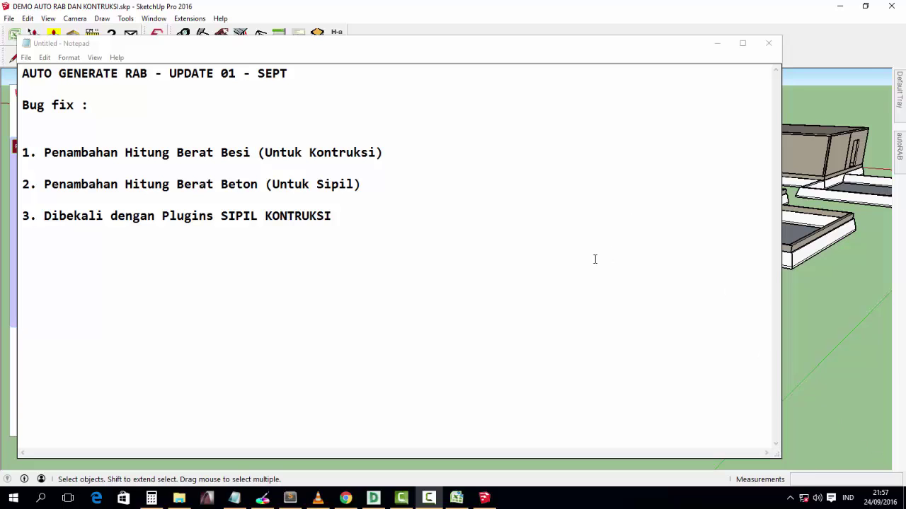
- Review the update notes by highlighting the title and parts of items 1 and 2
mouse_move(23, 73)
left_mouse_down()
mouse_move(266, 105)
mouse_move(300, 86)
left_mouse_up()
left_click(268, 99)
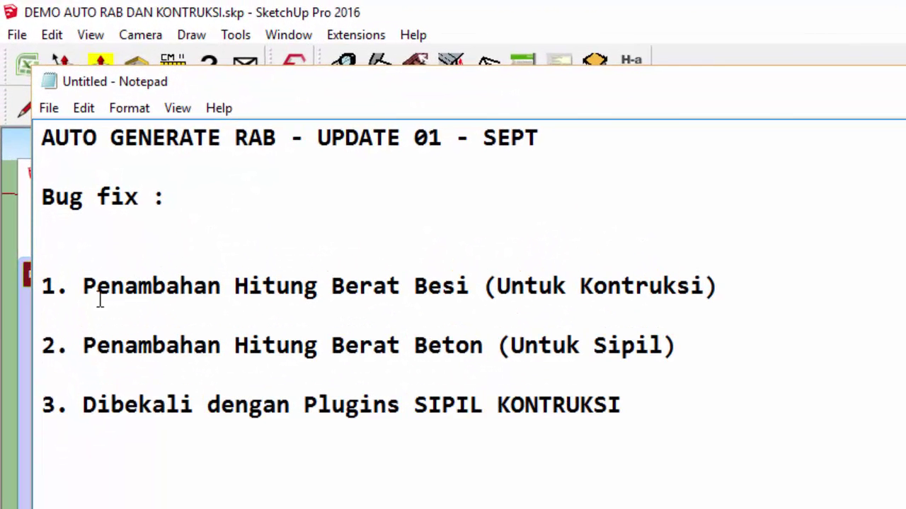
left_click_drag(208, 286, 428, 289)
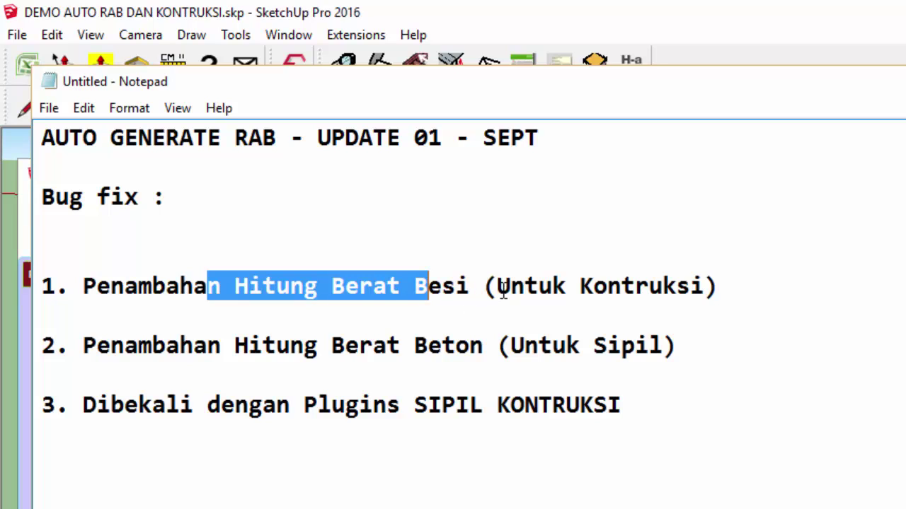
left_click_drag(502, 291, 759, 290)
left_click(439, 365)
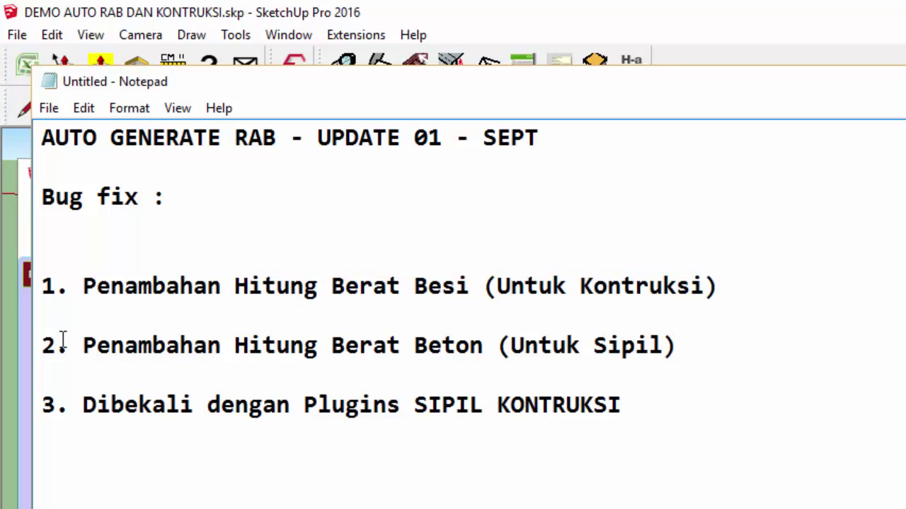
left_click_drag(123, 345, 453, 348)
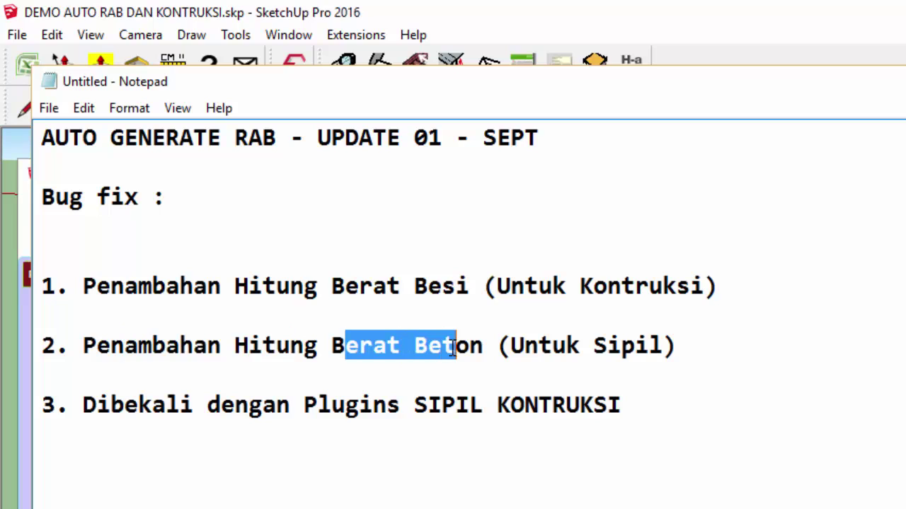
left_click_drag(566, 347, 665, 346)
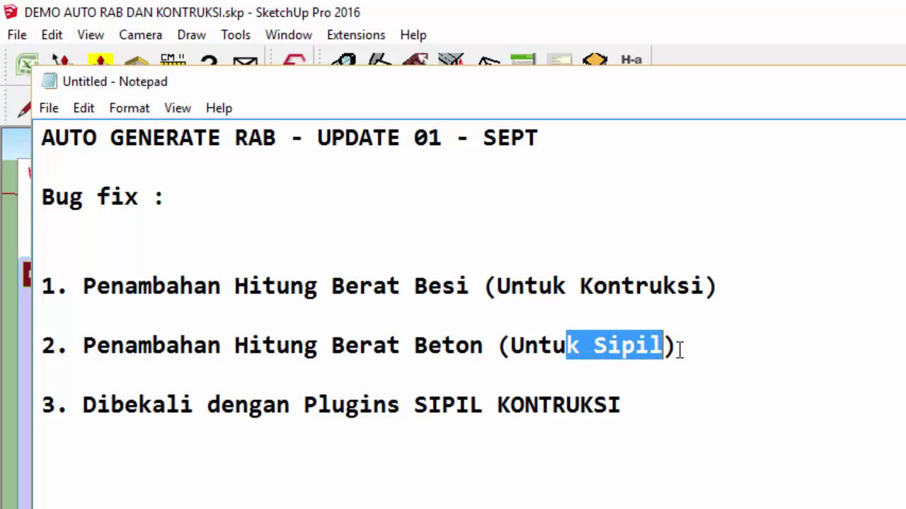
left_click(97, 416)
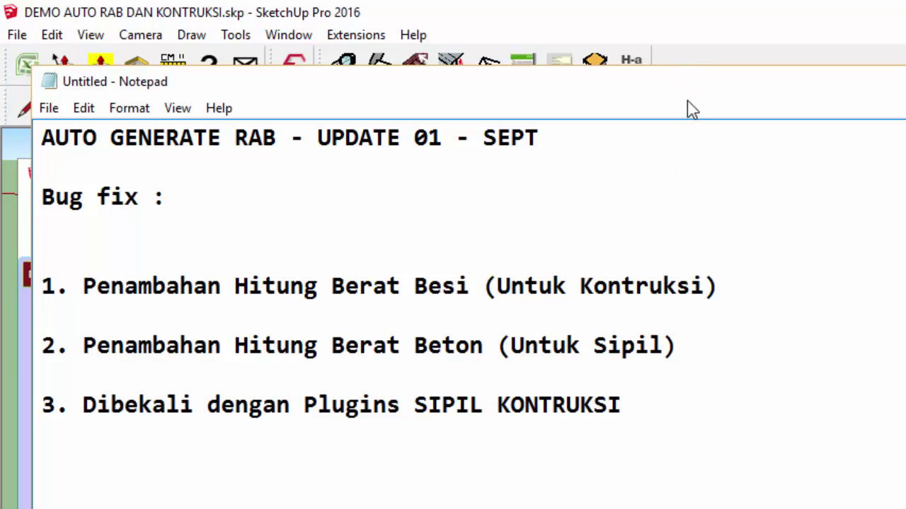
- Paste the plugin author's credit line below item 3 and move Notepad lower
left_click(626, 404)
key("Return")
type("Credit for : Takuji Hatakawa(TAK2HATA)")
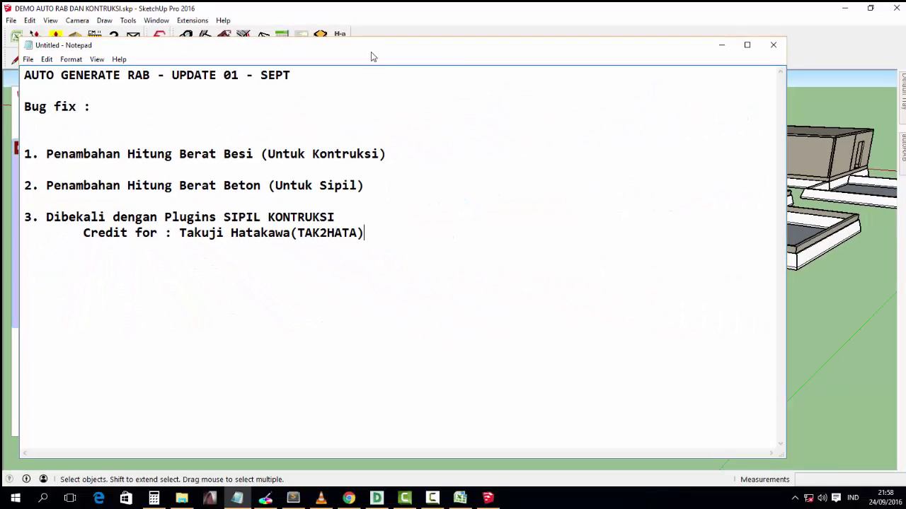
left_click_drag(375, 50, 378, 116)
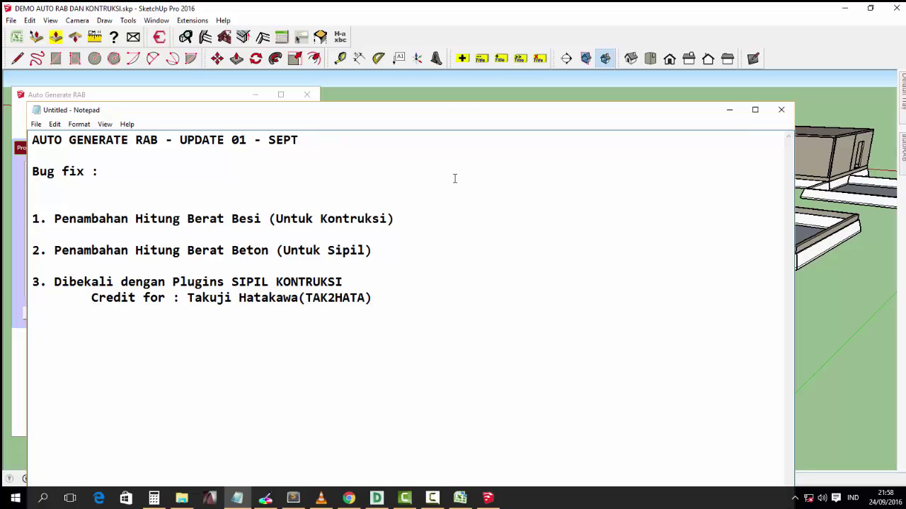
- Open the Sipil & Kontruksi dialog from the Extensions menu and move it right
left_click(156, 20)
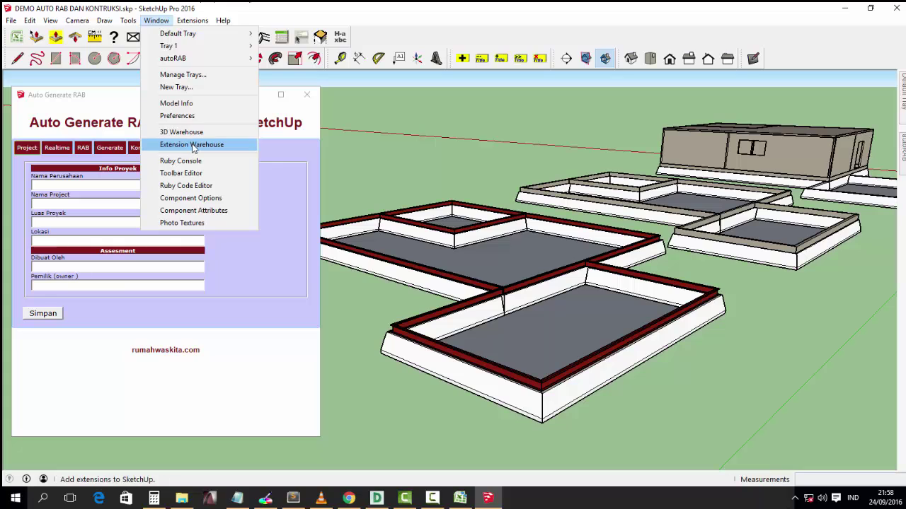
left_click(415, 24)
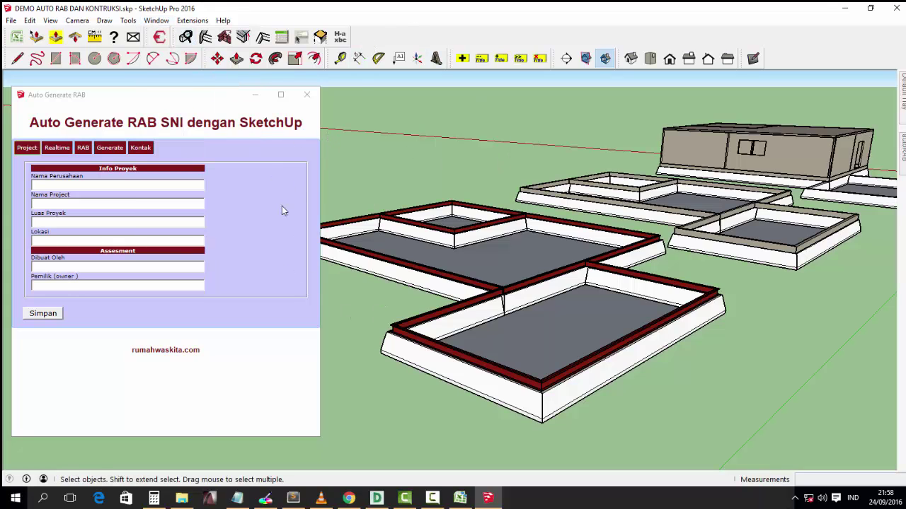
left_click(85, 95)
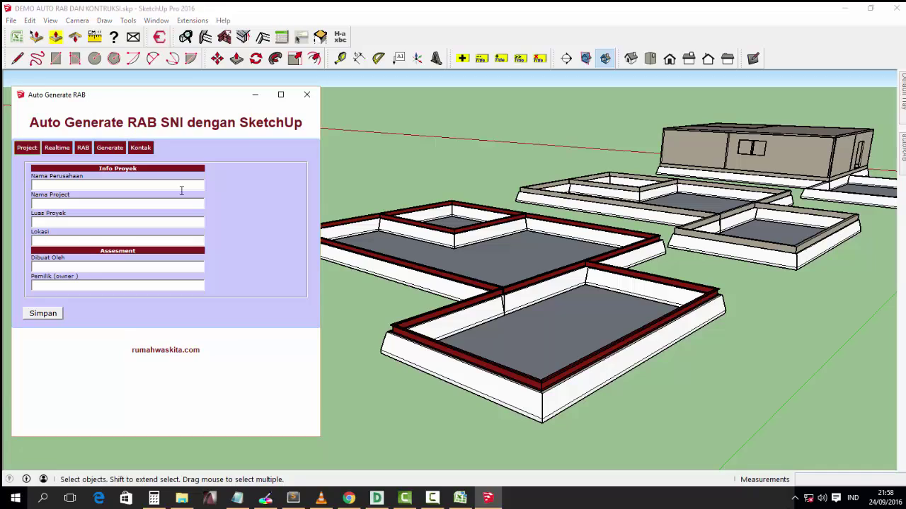
left_click(192, 20)
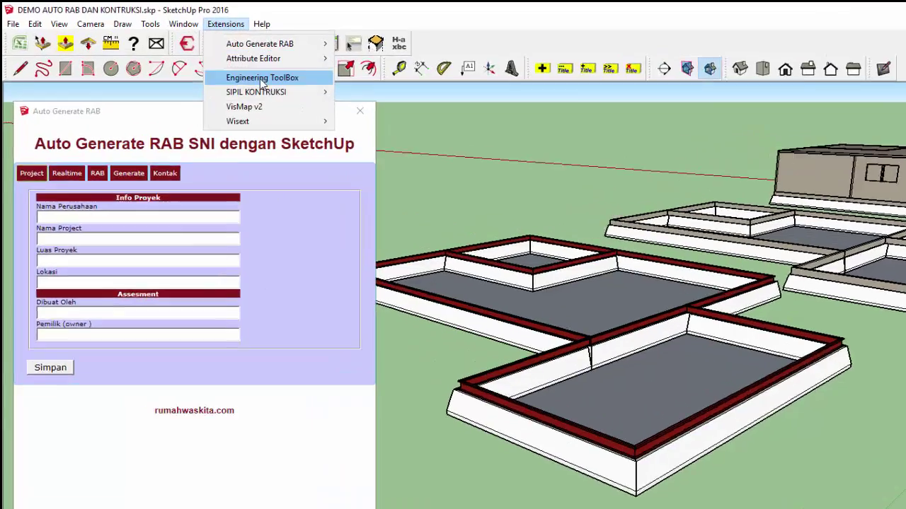
mouse_move(445, 160)
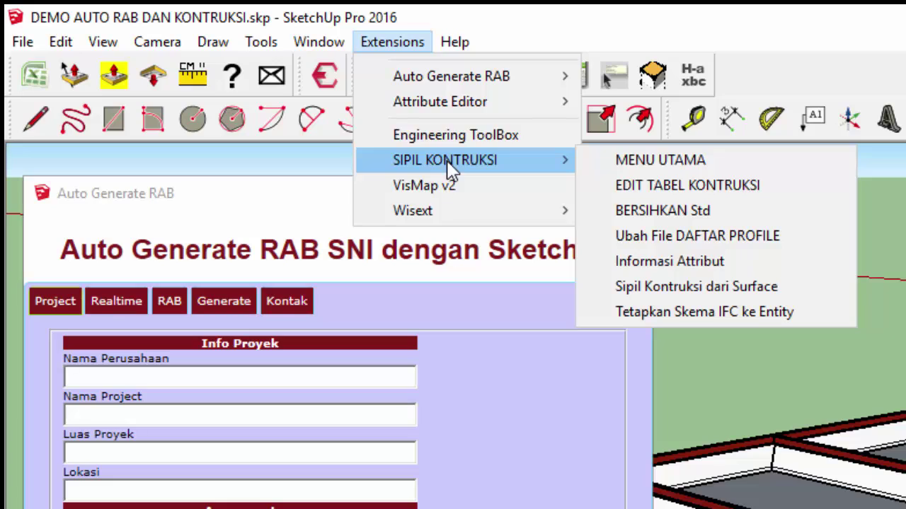
left_click(721, 167)
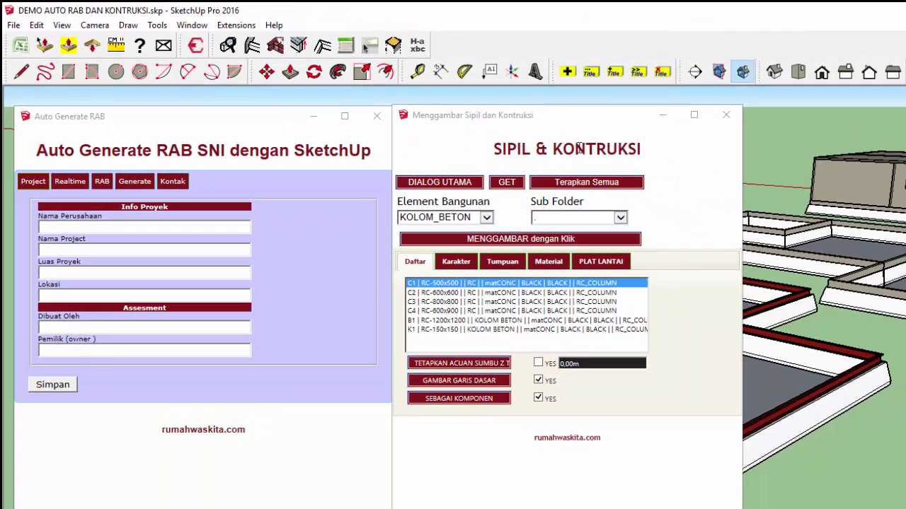
left_click(491, 123)
left_click_drag(464, 121, 704, 154)
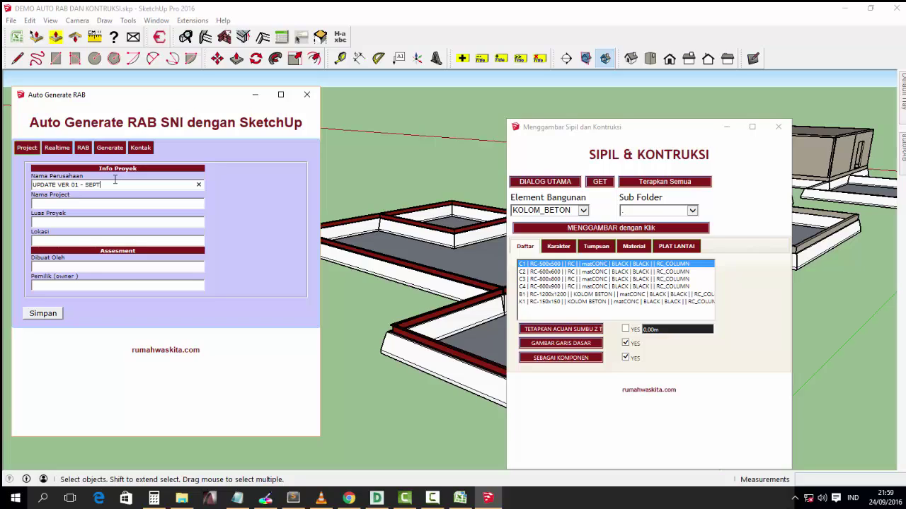
- Save the project info, view the RAB report, and bring the update notes back
left_click(43, 313)
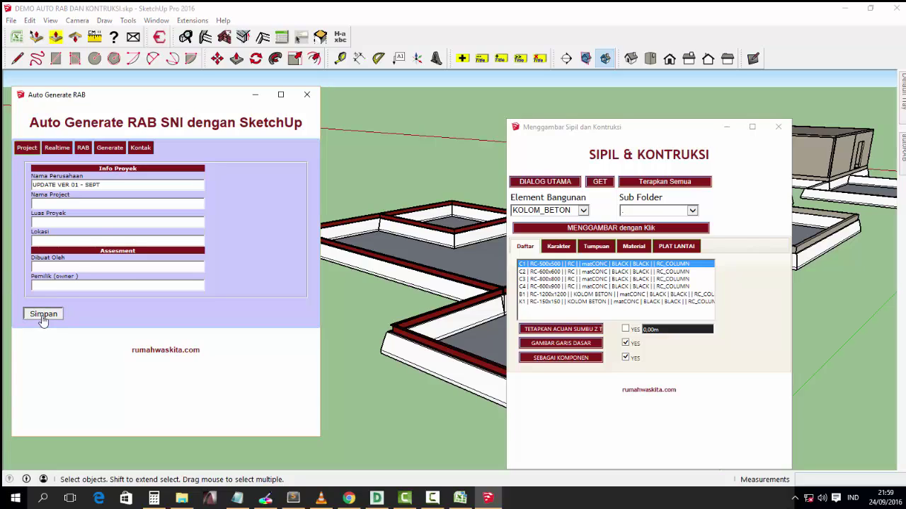
left_click(110, 152)
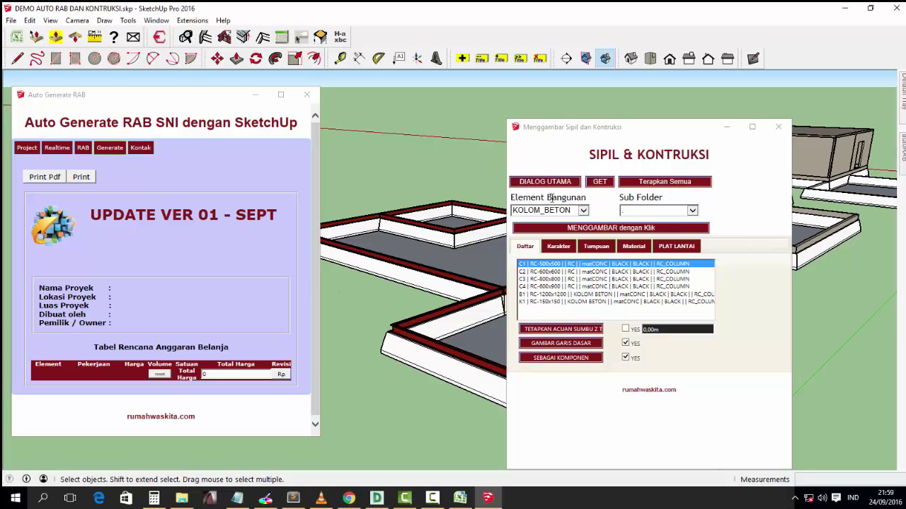
left_click_drag(613, 134, 142, 139)
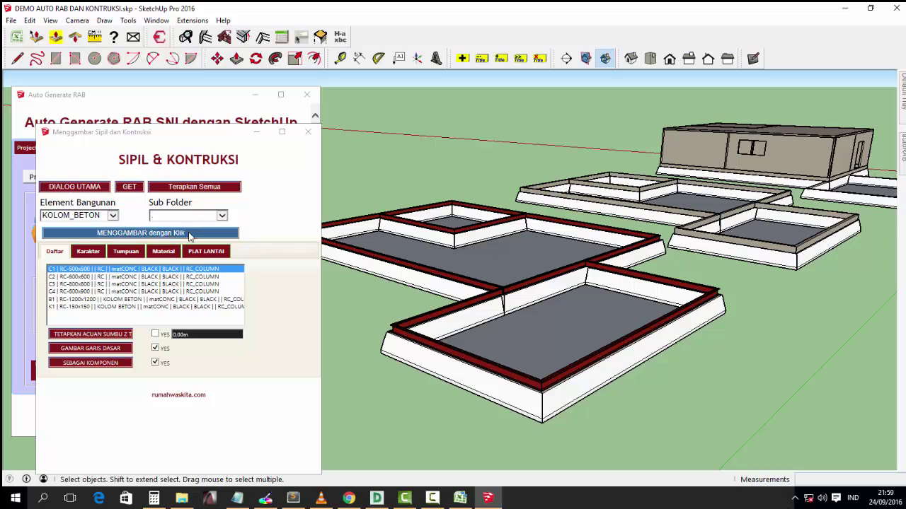
left_click(88, 216)
left_click(88, 211)
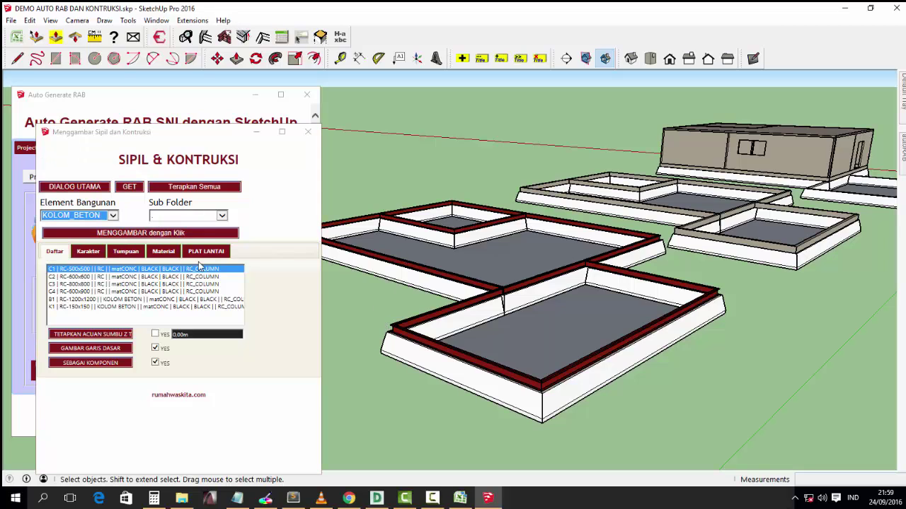
left_click(201, 94)
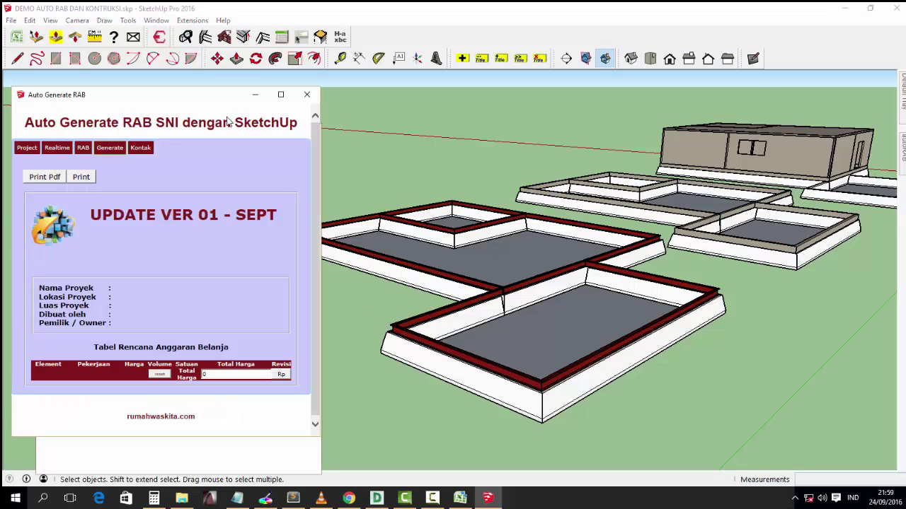
left_click(432, 498)
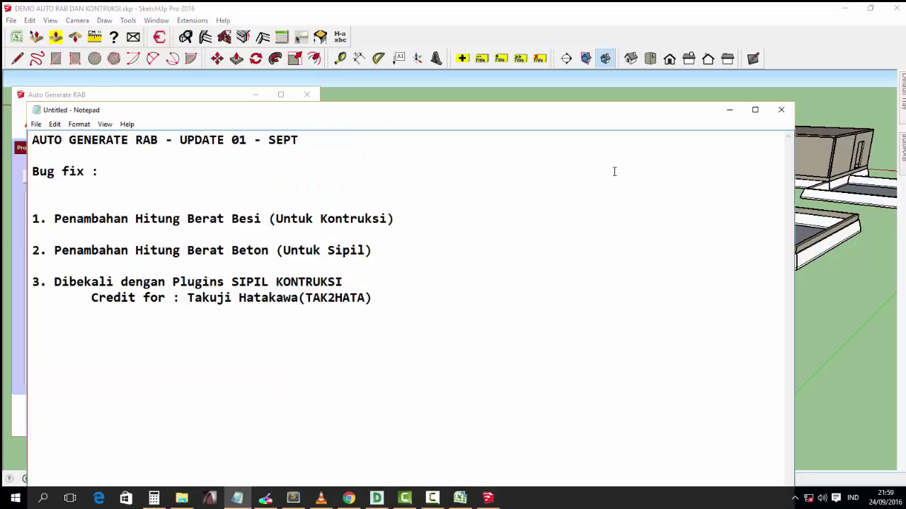
- Hide the notes, select the front red beam, and run AutoRAB Hitung Berat Besi
left_click(730, 110)
middle_click_drag(509, 321, 694, 293)
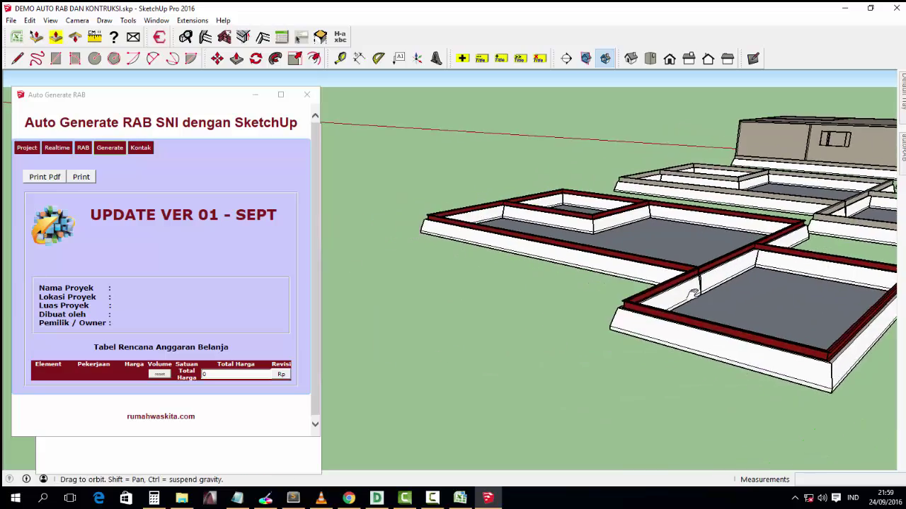
scroll(425, 226, "up", 3)
middle_click_drag(425, 227, 525, 269)
left_click(524, 256)
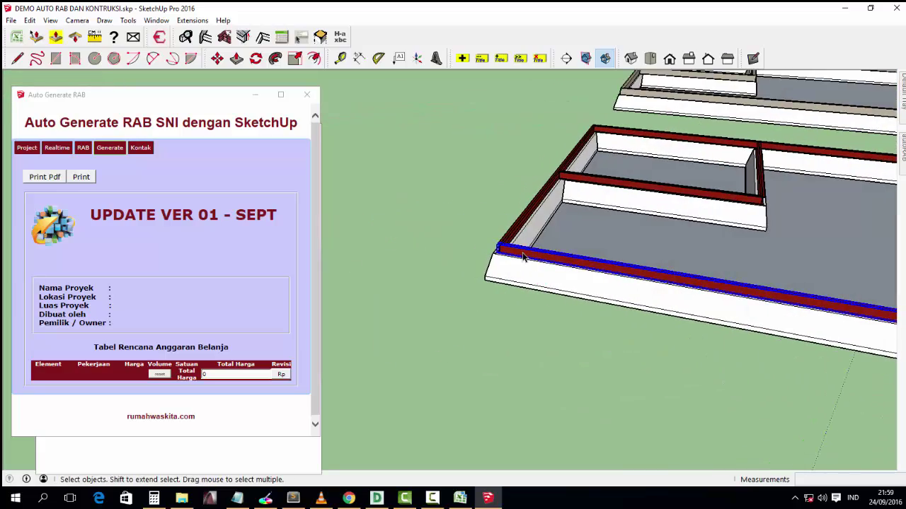
right_click(524, 256)
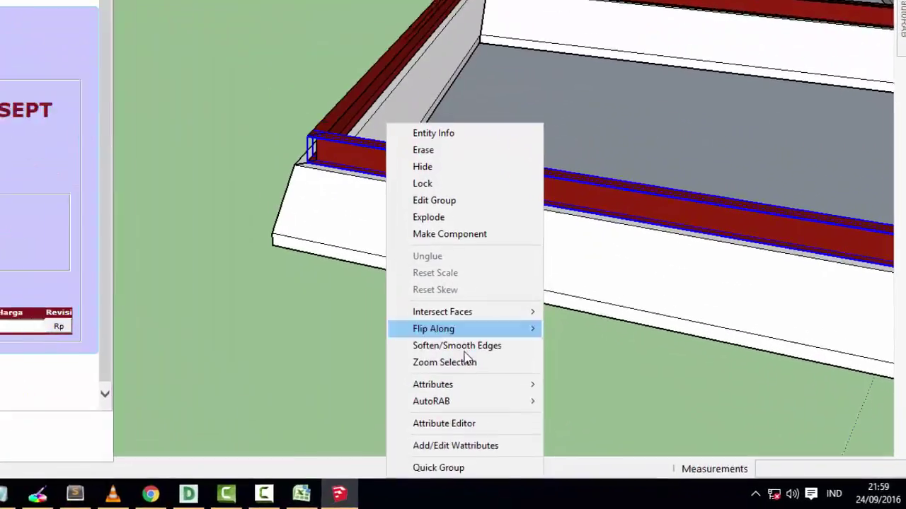
mouse_move(296, 370)
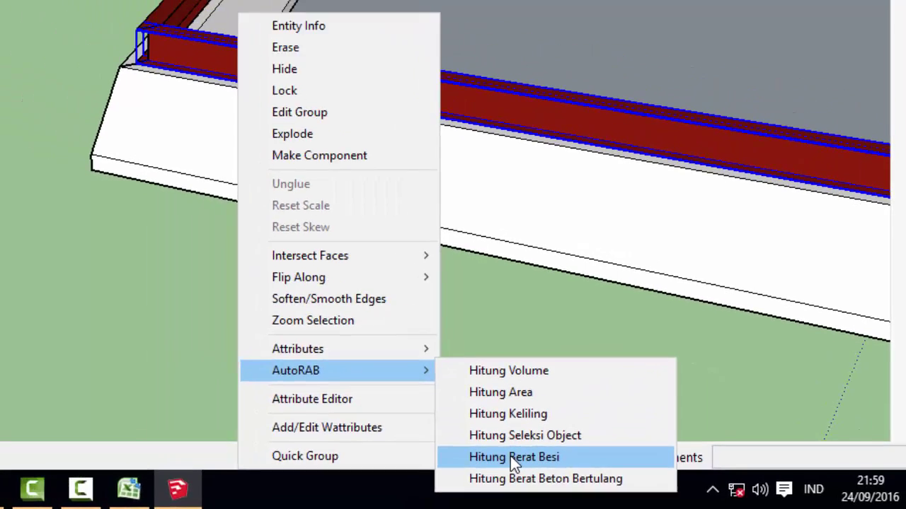
left_click(458, 450)
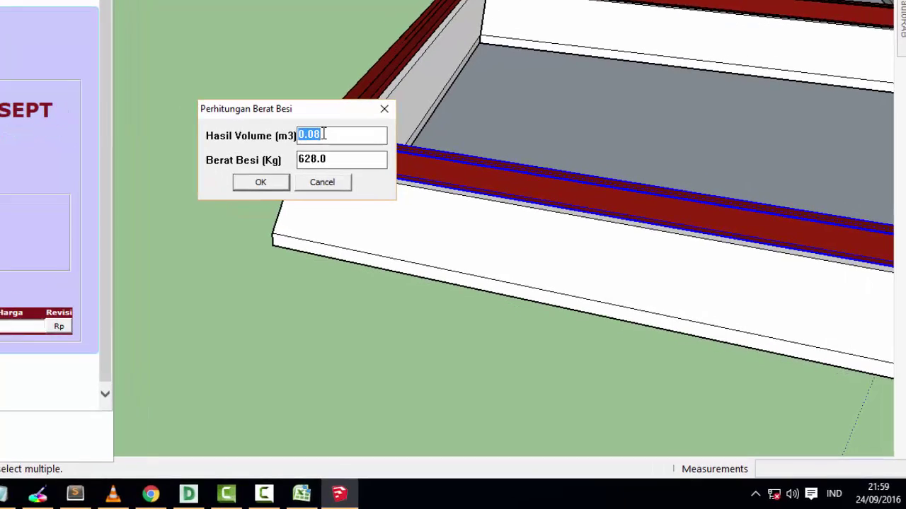
- Check the 628.0 kg steel weight result, close it, and reframe the foundation
left_click_drag(276, 130, 244, 130)
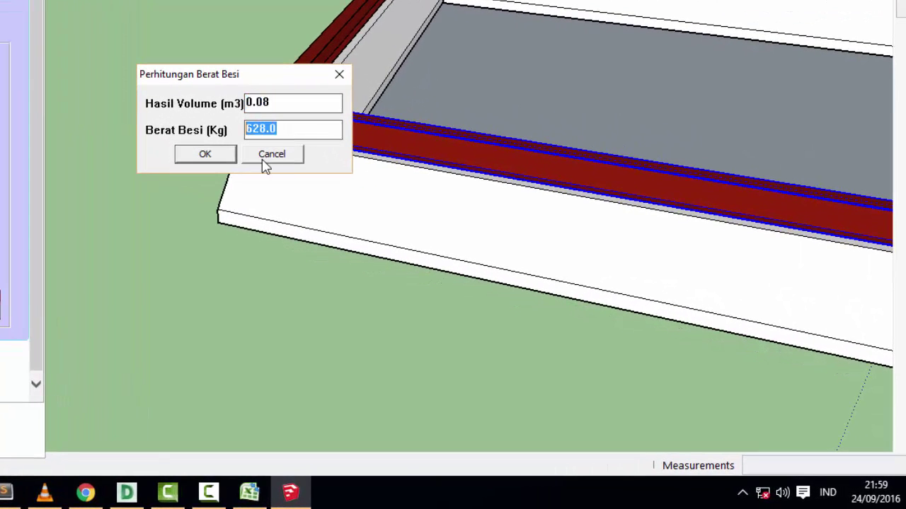
left_click(425, 327)
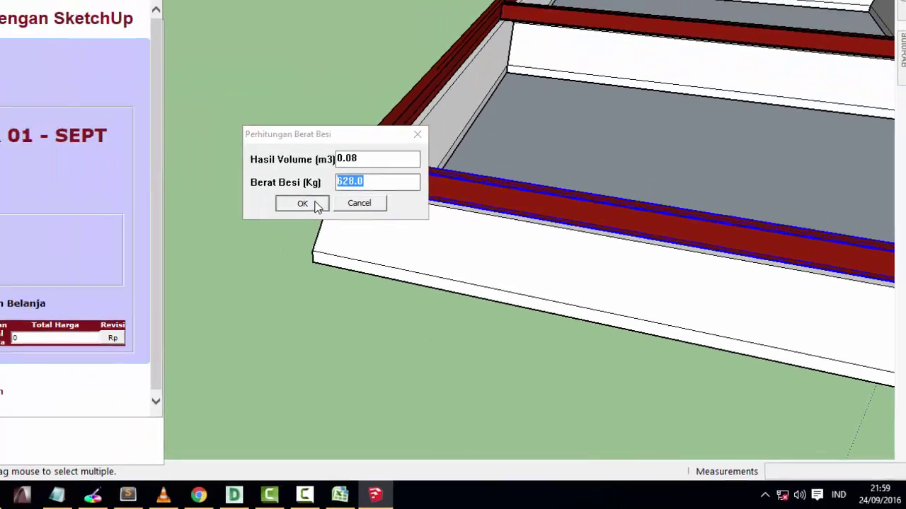
left_click(317, 206)
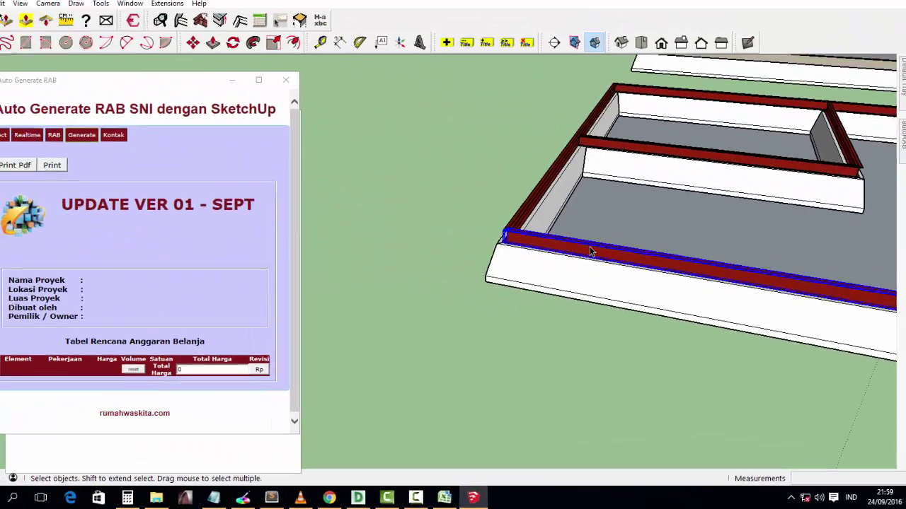
middle_click_drag(590, 251, 510, 287)
scroll(552, 274, "up", 2)
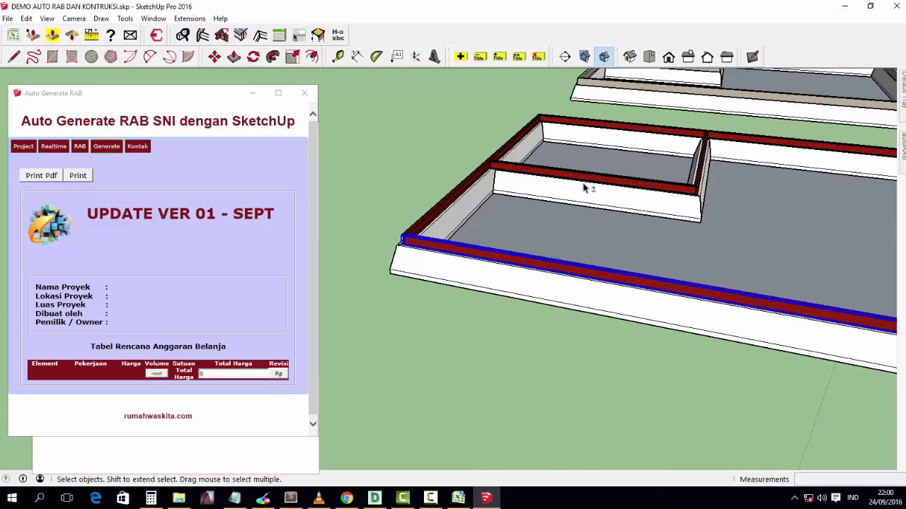
scroll(585, 188, "down", 3)
scroll(612, 159, "up", 4)
- Run Hitung Berat Beton Bertulang and read 3480.0 kg for 1.45 m³
right_click(609, 158)
mouse_move(408, 228)
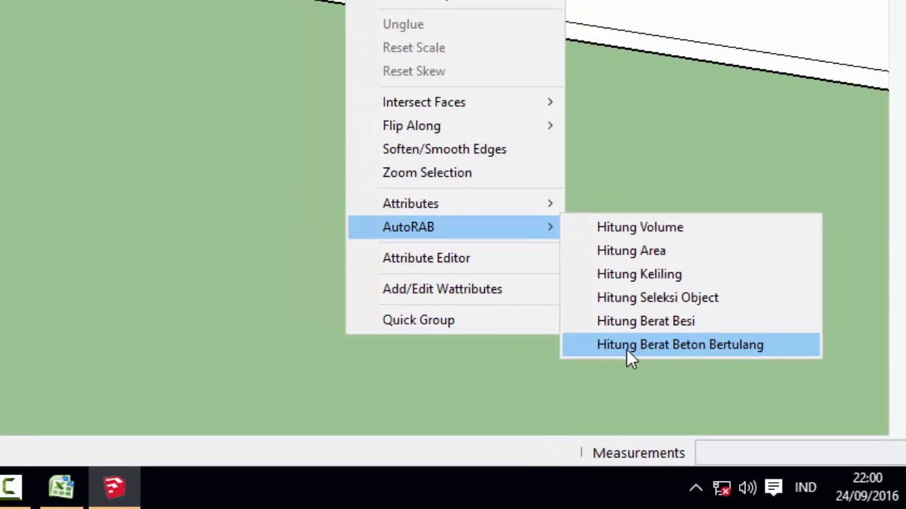
left_click(590, 327)
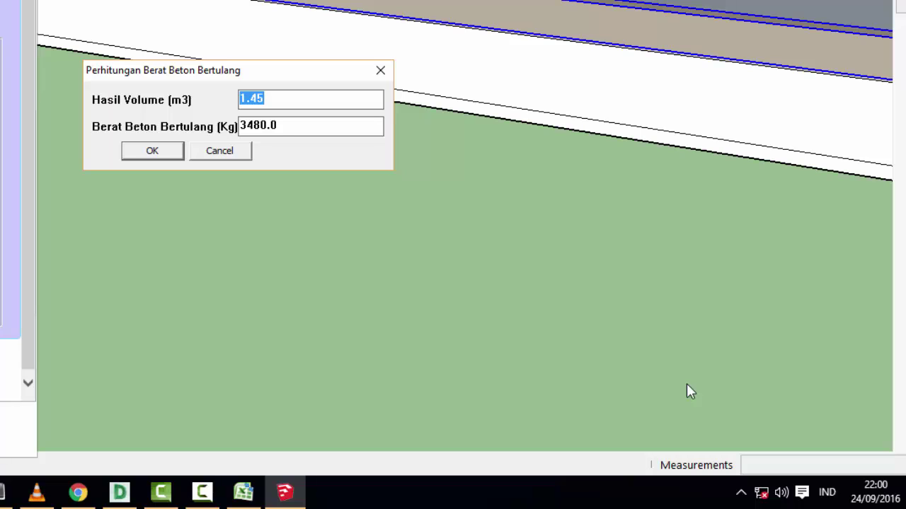
left_click(282, 124)
- Close the concrete result, orbit to the front foundation, and dismiss the corner beam's menu
left_click(230, 161)
scroll(290, 241, "down", 5)
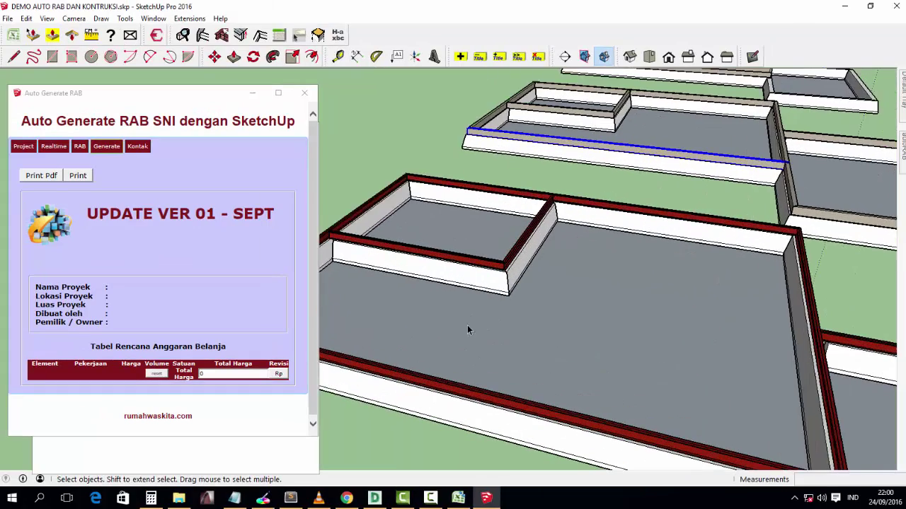
middle_click_drag(467, 325, 580, 313)
scroll(496, 313, "up", 2)
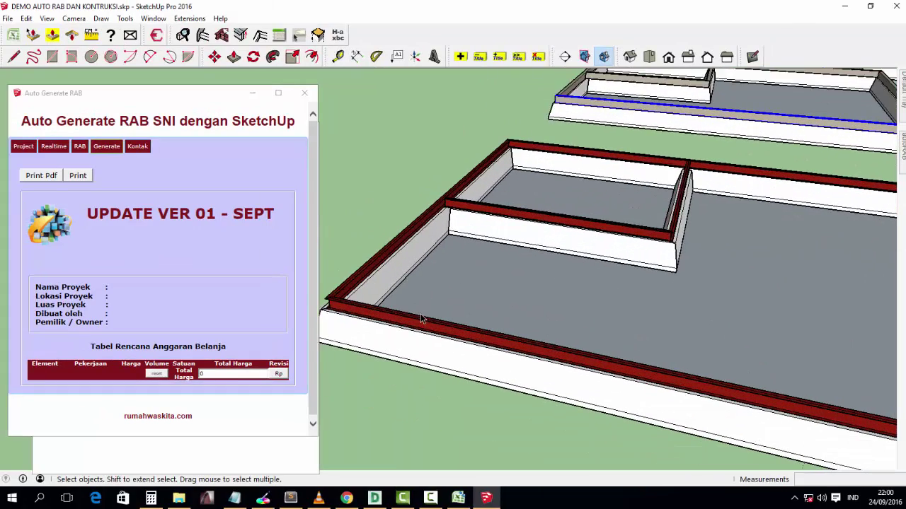
middle_click_drag(420, 313, 387, 314)
scroll(396, 305, "down", 3)
scroll(455, 280, "up", 3)
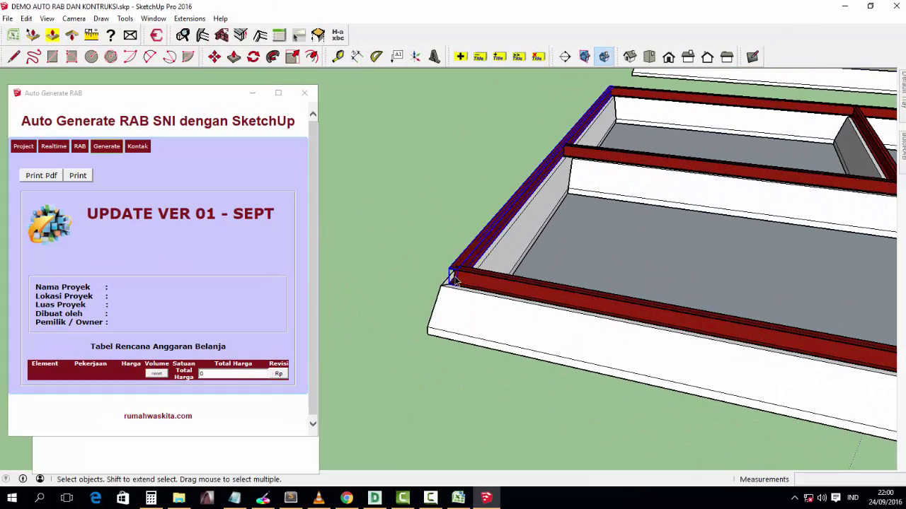
scroll(456, 269, "up", 1)
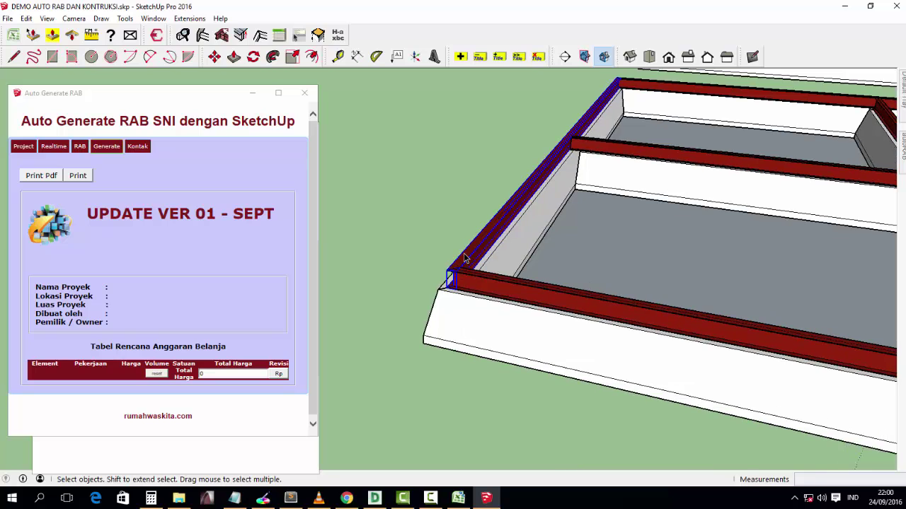
scroll(464, 259, "up", 1)
right_click(463, 259)
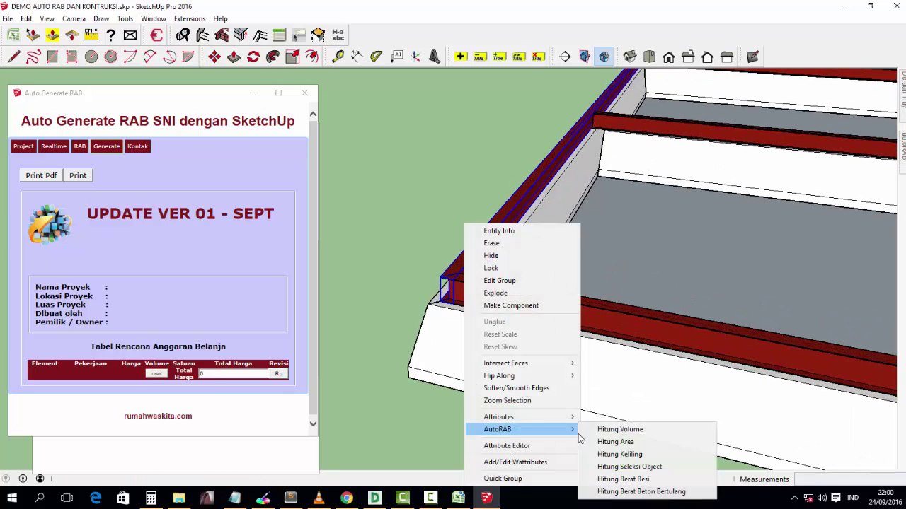
mouse_move(497, 429)
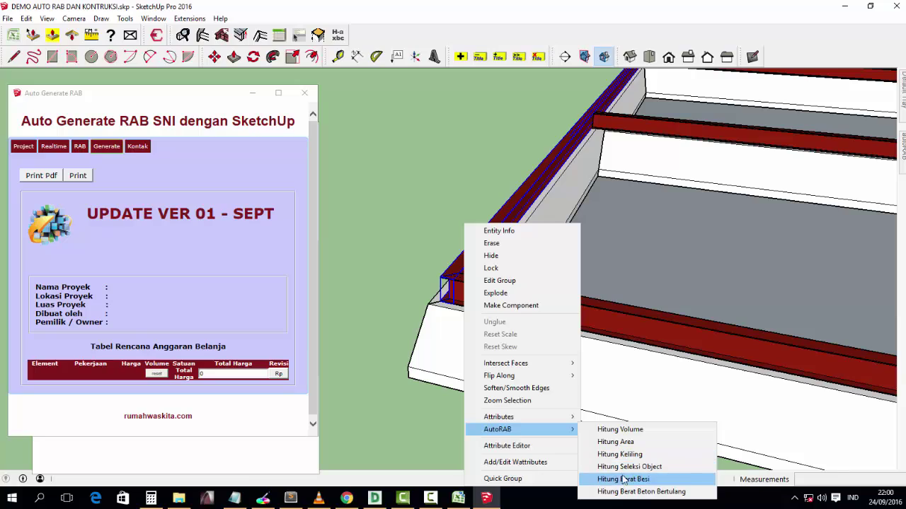
left_click(448, 416)
- Orbit to the long front beam and run AutoRAB Hitung Berat Besi on it
mouse_move(447, 416)
middle_mouse_down()
mouse_move(526, 286)
mouse_move(571, 325)
mouse_move(697, 360)
mouse_move(612, 176)
middle_mouse_up()
scroll(693, 182, "down", 3)
scroll(500, 248, "up", 2)
mouse_move(500, 248)
middle_mouse_down()
mouse_move(592, 234)
mouse_move(656, 213)
middle_mouse_up()
scroll(488, 221, "up", 2)
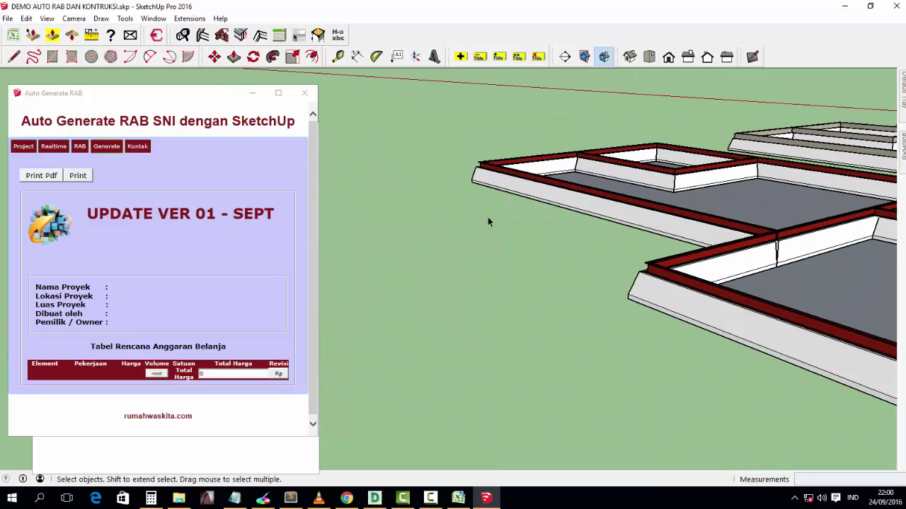
right_click(587, 190)
mouse_move(645, 395)
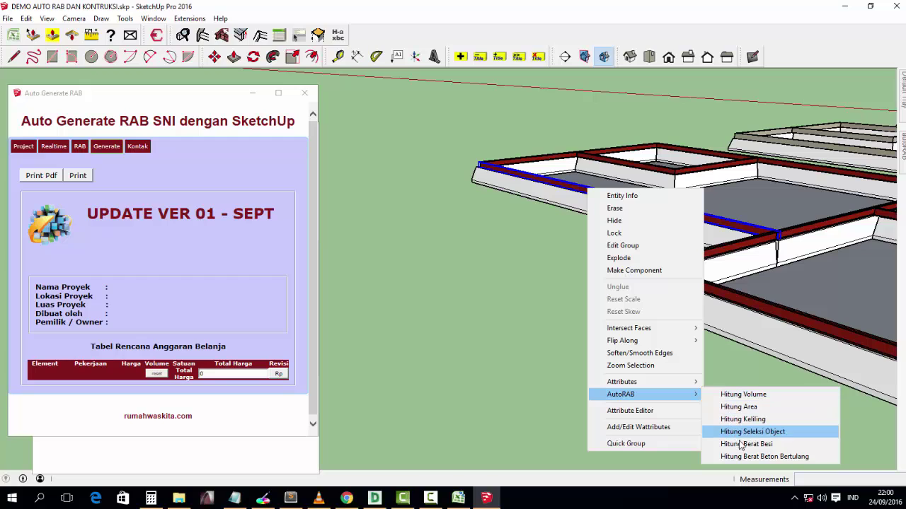
left_click(741, 445)
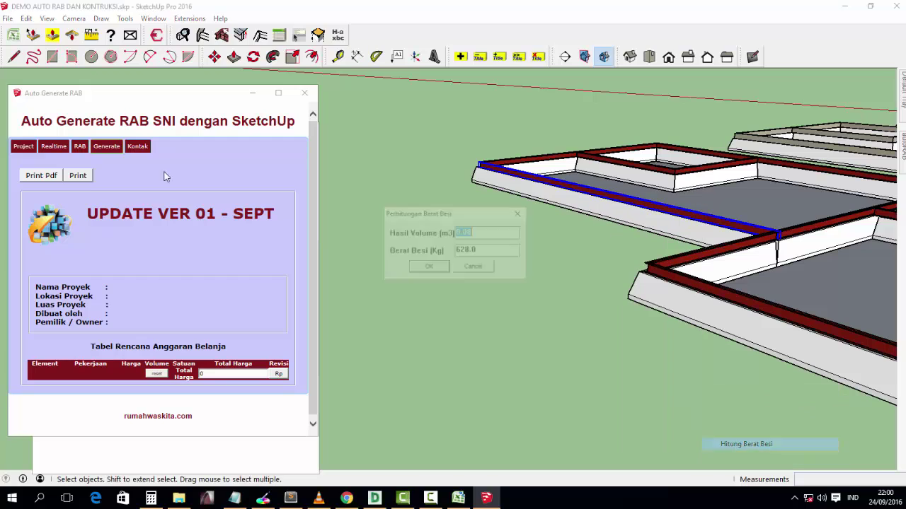
- Copy the 628.0 steel weight value and close the result
left_click_drag(479, 252, 450, 259)
right_click(470, 249)
left_click(496, 286)
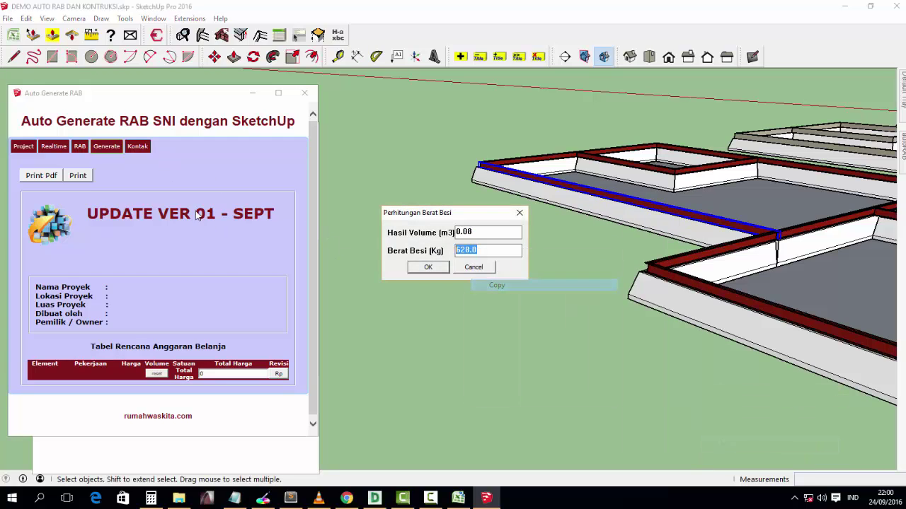
left_click(418, 268)
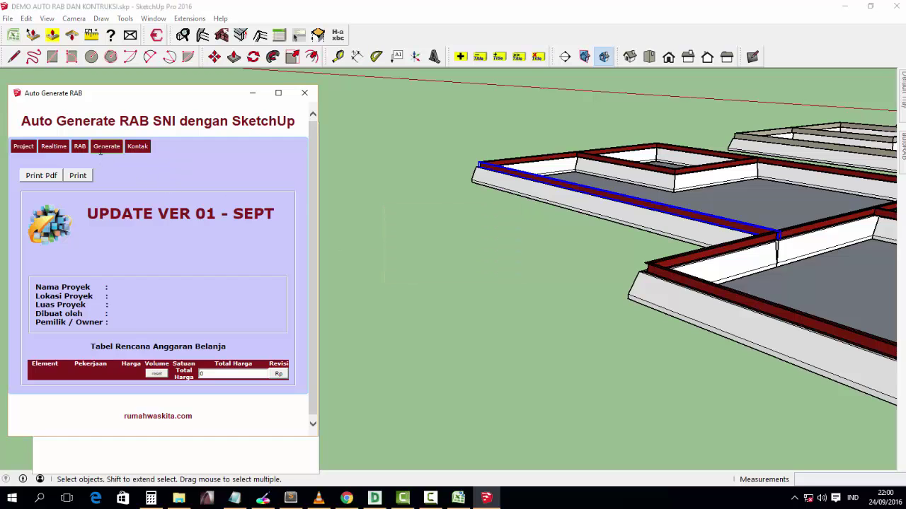
- Add KONTRUKSI as a new job category and select it in the cost entry form
left_click(79, 147)
left_click(24, 146)
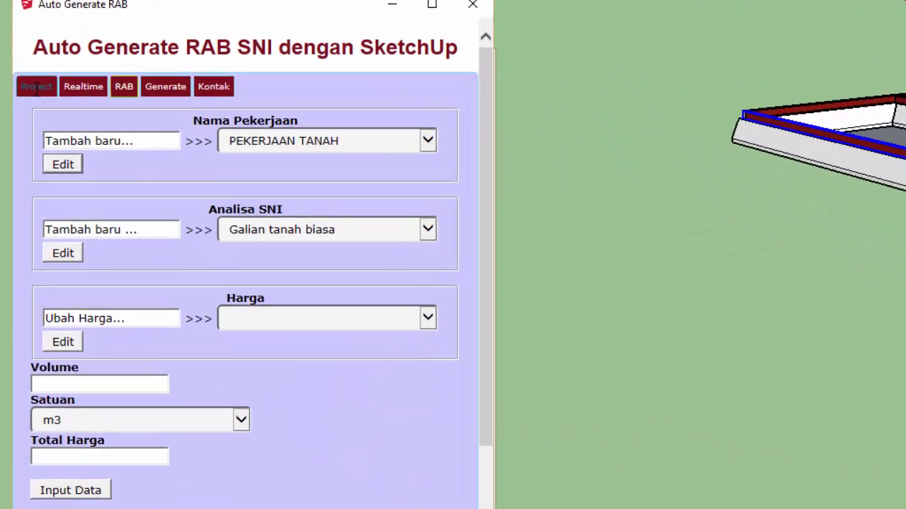
left_click(171, 80)
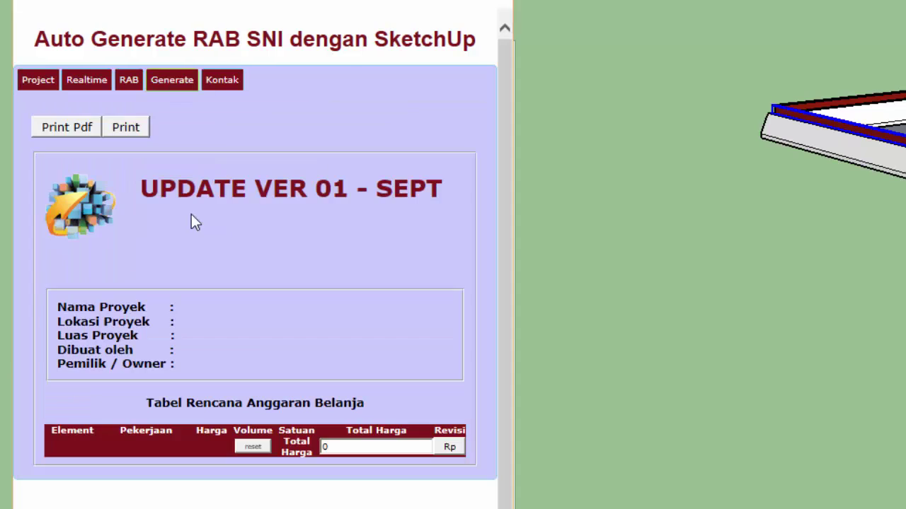
left_click(129, 80)
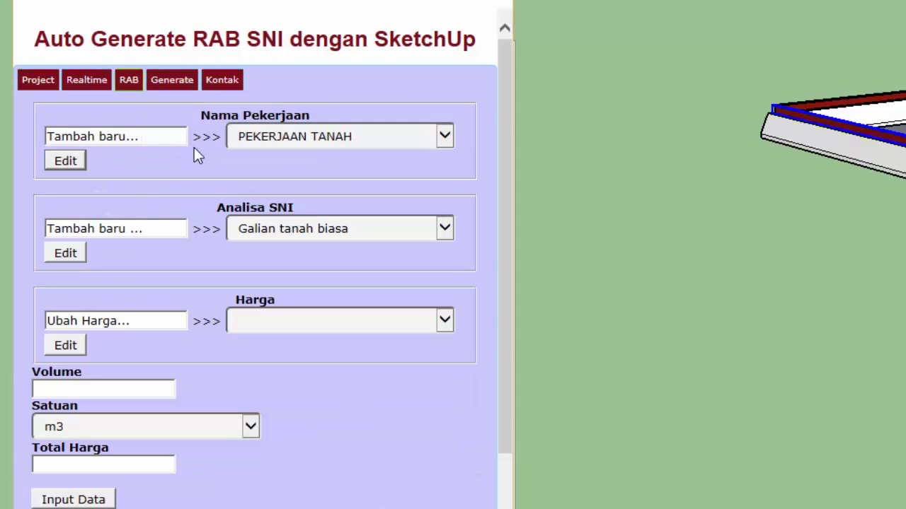
left_click_drag(158, 141, 24, 141)
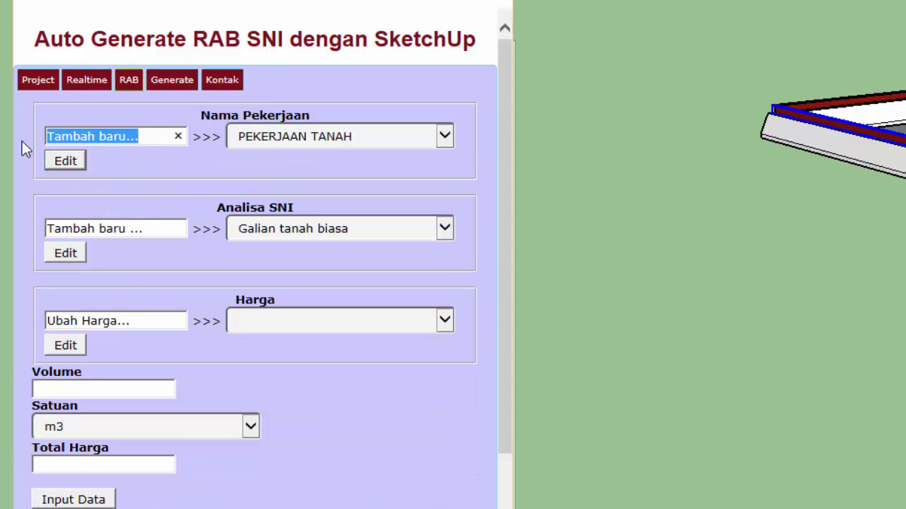
left_click(295, 139)
left_click(157, 142)
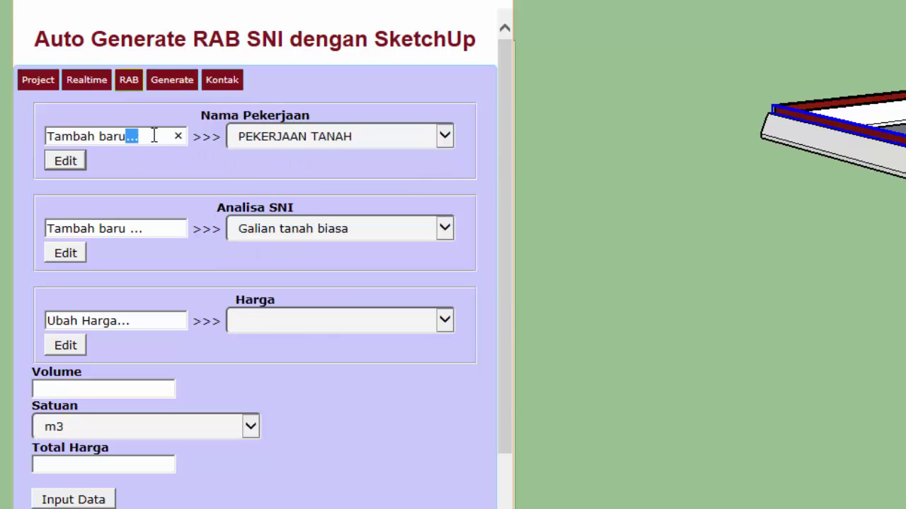
left_click_drag(126, 136, 41, 154)
left_click_drag(153, 136, 44, 146)
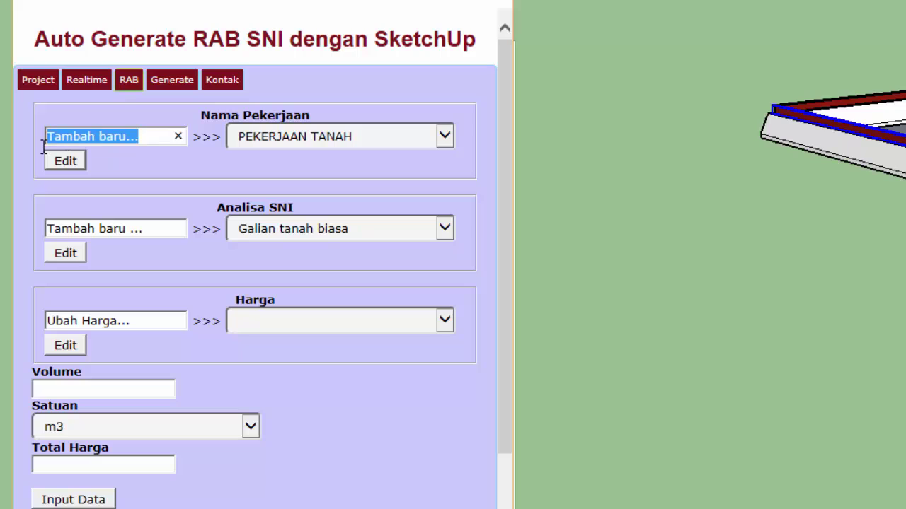
type("KONTRUKSI")
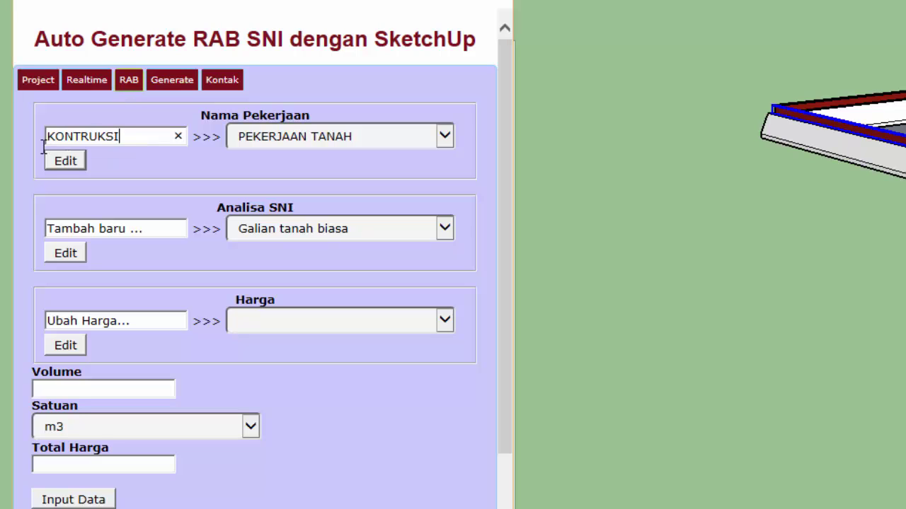
left_click(65, 160)
left_click(318, 136)
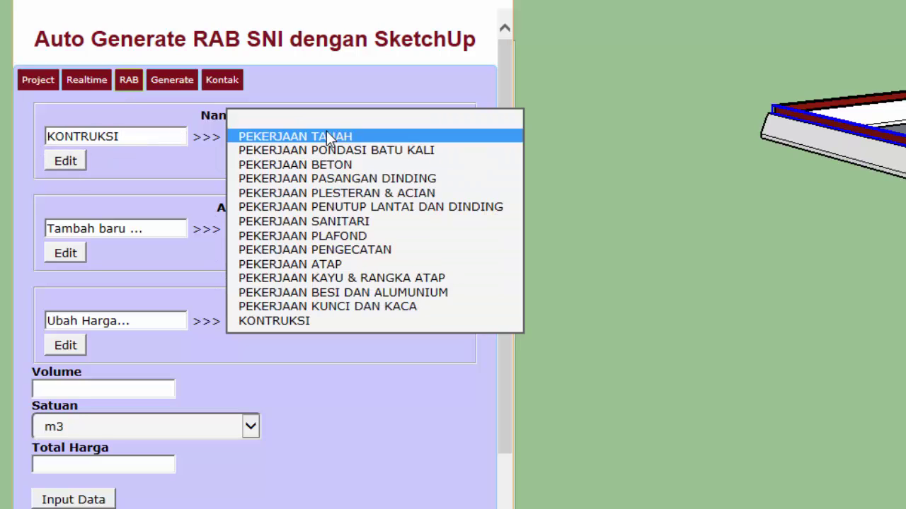
left_click(327, 321)
- Add Balok WF 200x100 as the analysis item
left_click(335, 235)
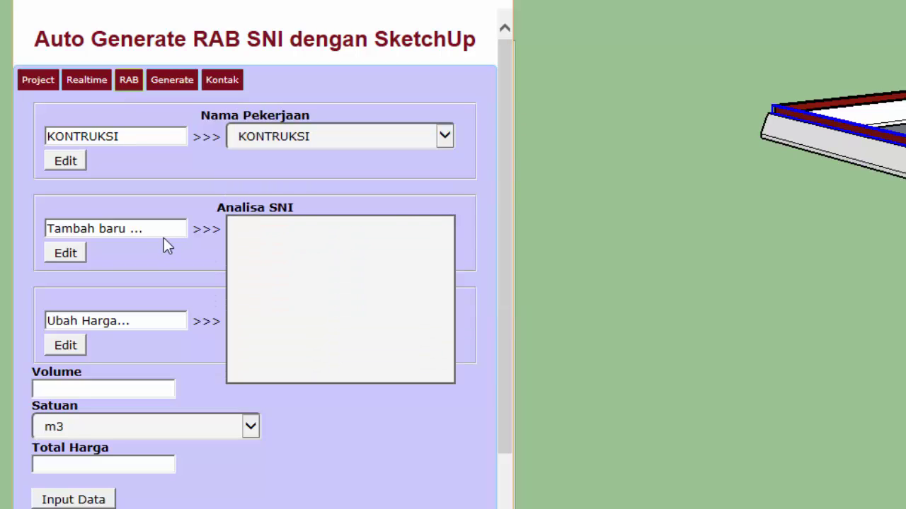
left_click(162, 236)
left_click_drag(161, 238, 20, 236)
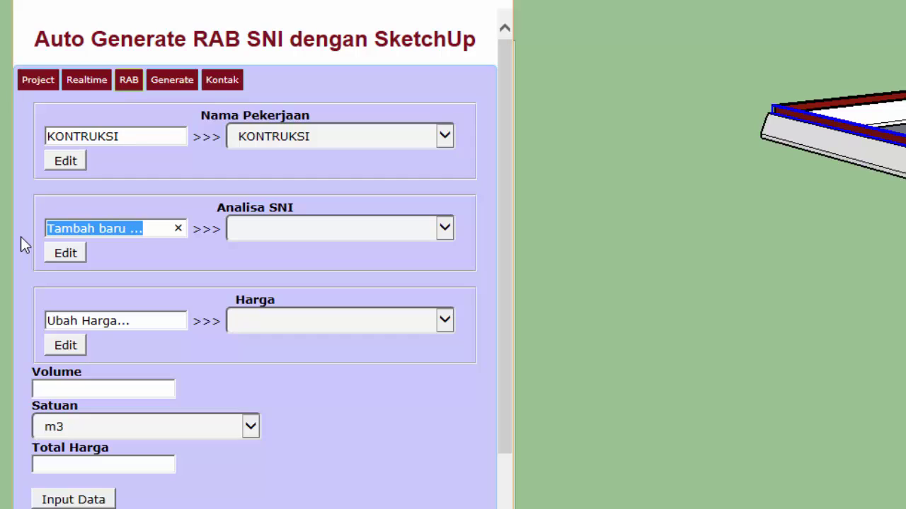
type("M\\")
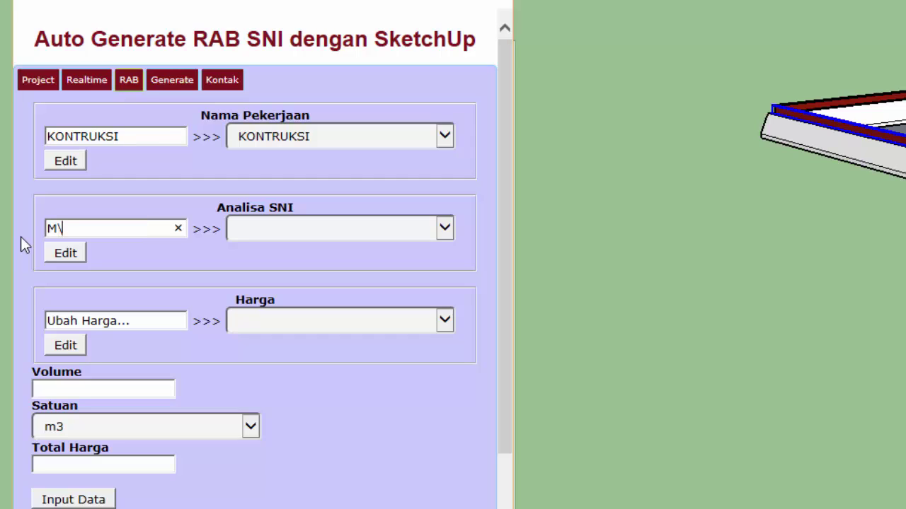
key("BackSpace")
key("BackSpace")
type("Baklo")
key("BackSpace")
key("BackSpace")
key("BackSpace")
type("lok ")
type("WF")
type(" 20")
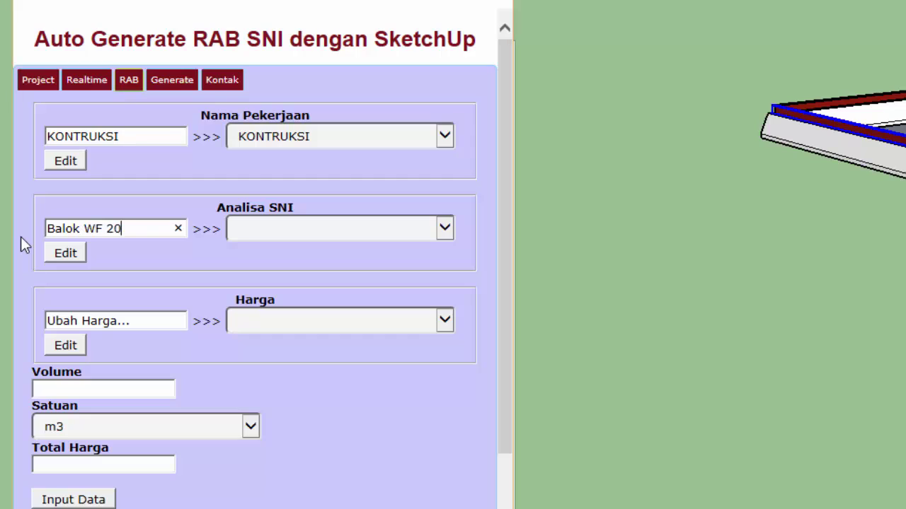
type("0")
type("x")
type("150")
key("BackSpace")
key("BackSpace")
type("0")
type("0")
left_click(74, 263)
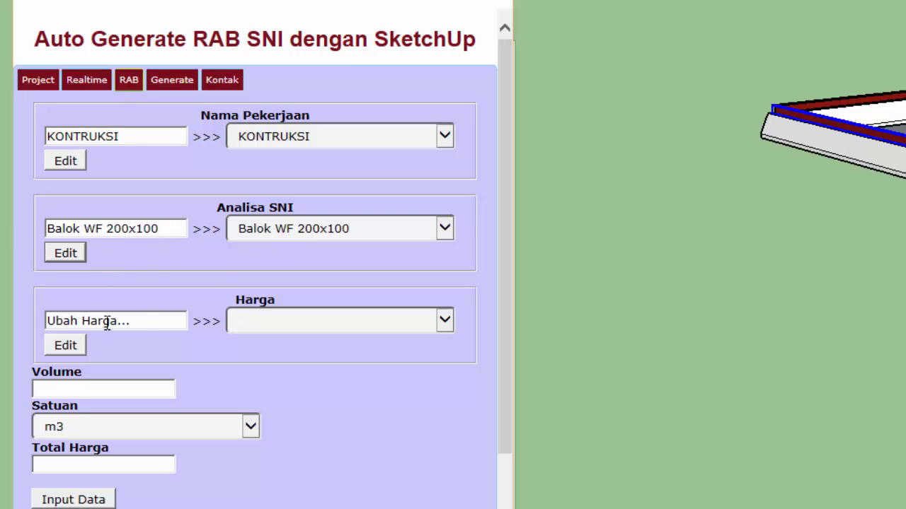
- Add and select 14000 as the price
left_click(144, 323)
type("140")
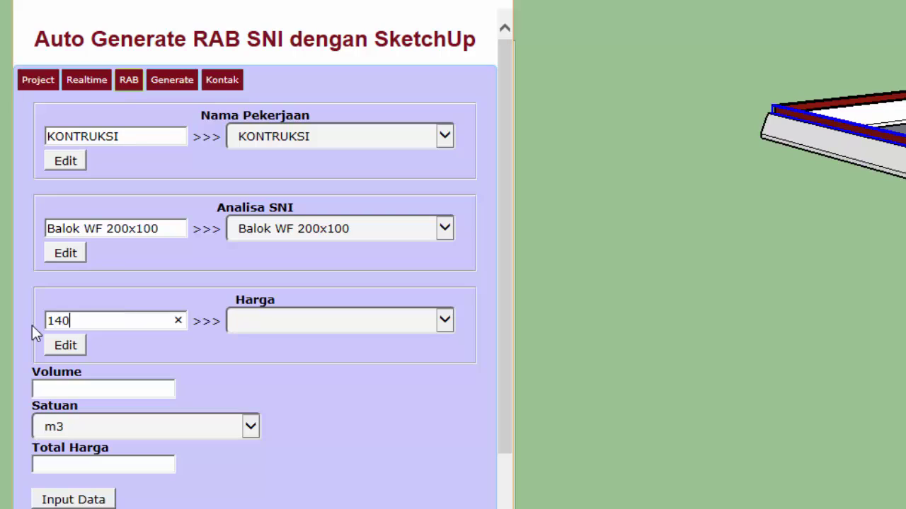
type("00")
left_click(69, 347)
left_click(264, 325)
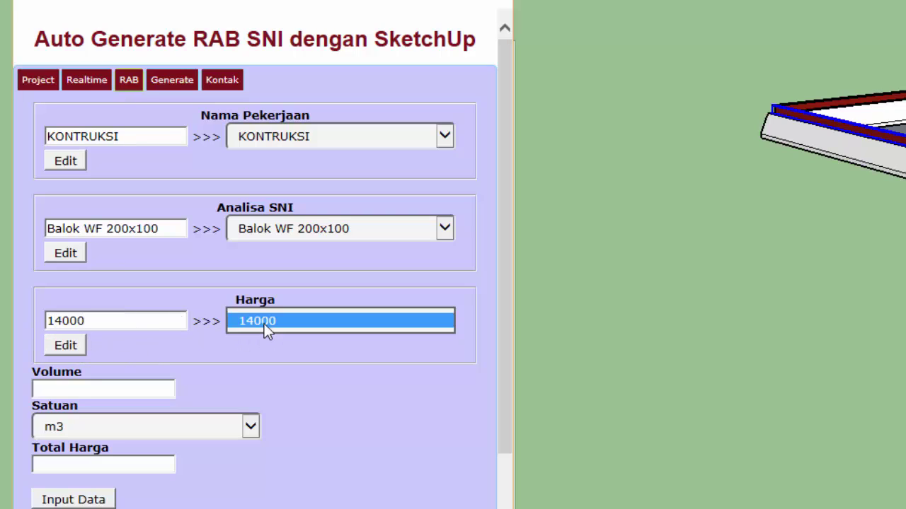
- Paste 628.0 as the volume, set unit Kg, and input the estimate line
left_click(106, 390)
right_click(106, 391)
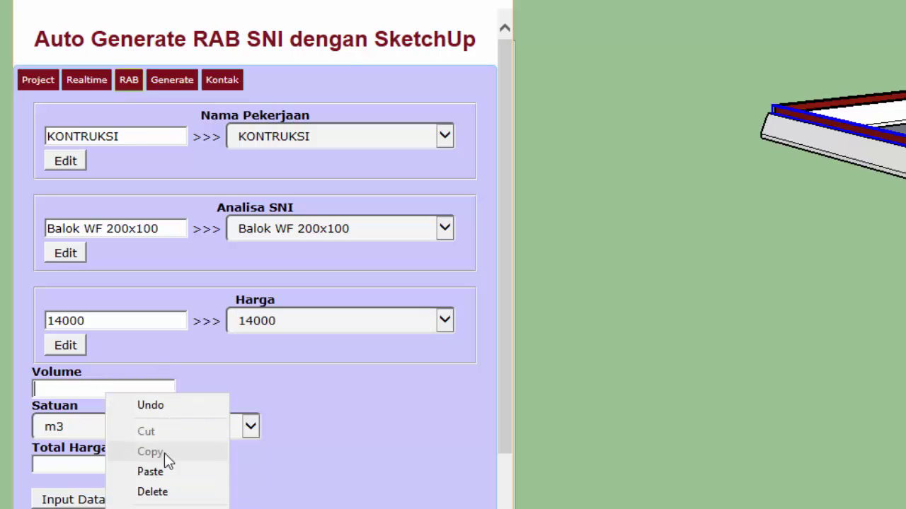
left_click(150, 472)
left_click(104, 428)
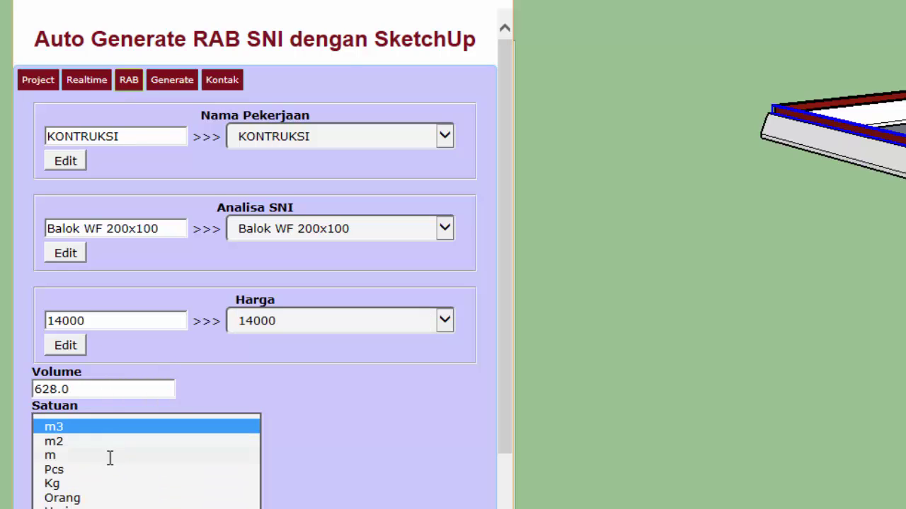
left_click(110, 485)
left_click(99, 498)
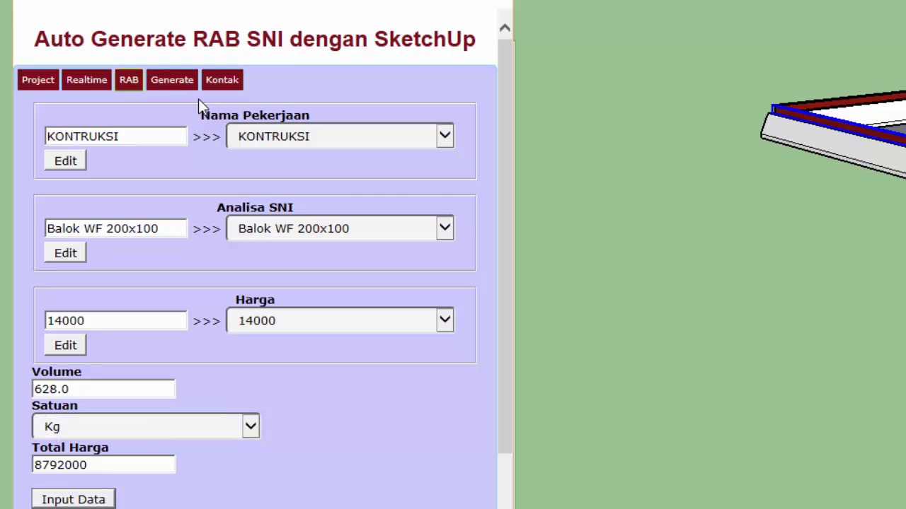
left_click(172, 80)
- Widen the RAB panel, orbit the foundation, and minimize the RAB window
left_click_drag(516, 413, 626, 421)
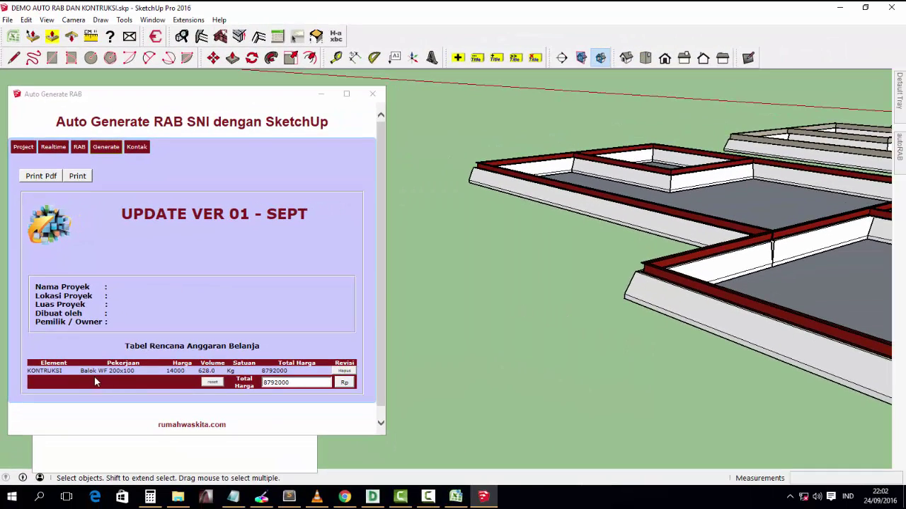
middle_click_drag(656, 261, 539, 319)
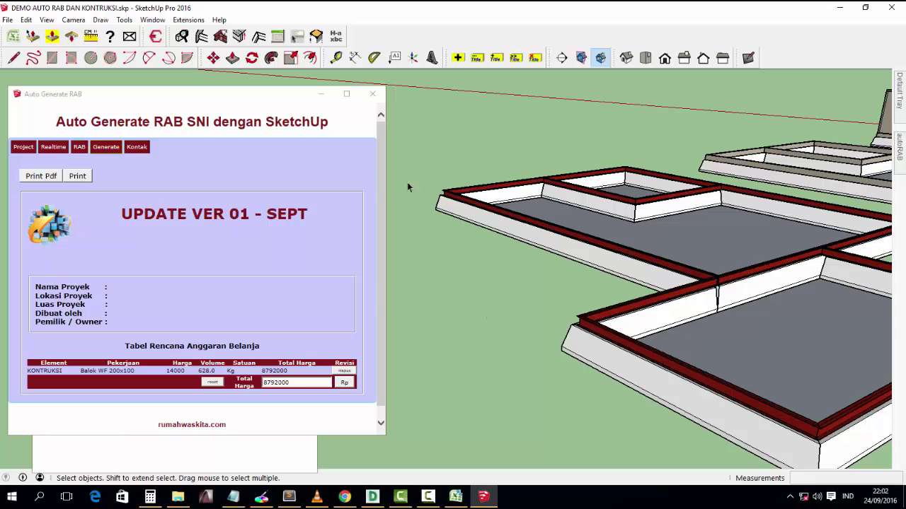
left_click(320, 94)
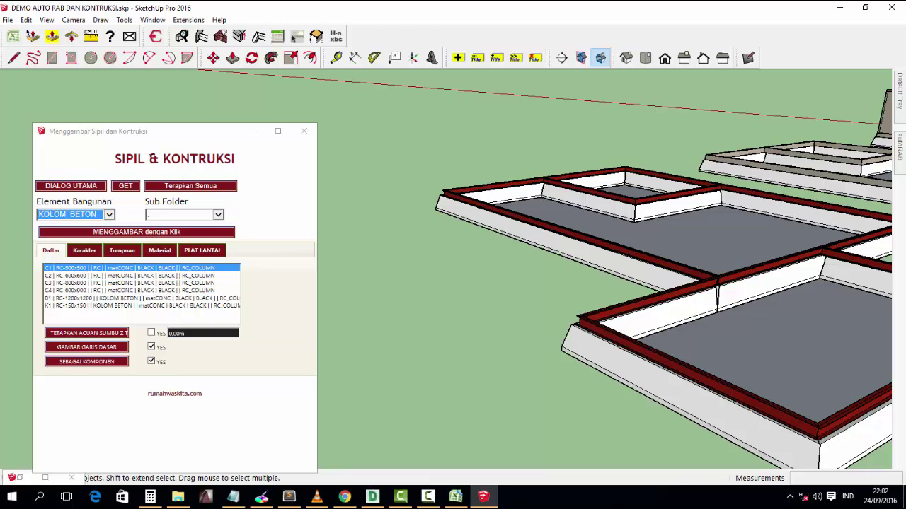
- Narrow the Sipil & Kontruksi window and try GIRDER_BESI as the element type
left_click(84, 220)
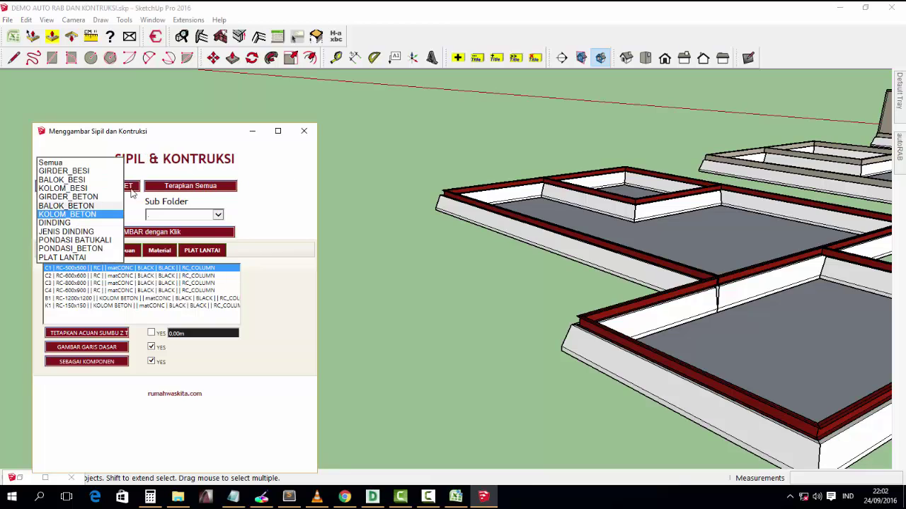
left_click(131, 192)
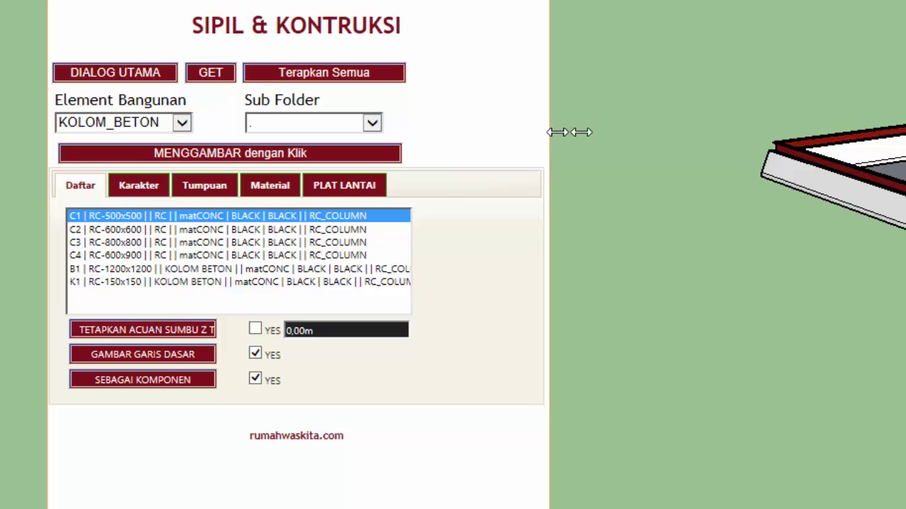
left_click_drag(558, 132, 504, 131)
left_click(97, 122)
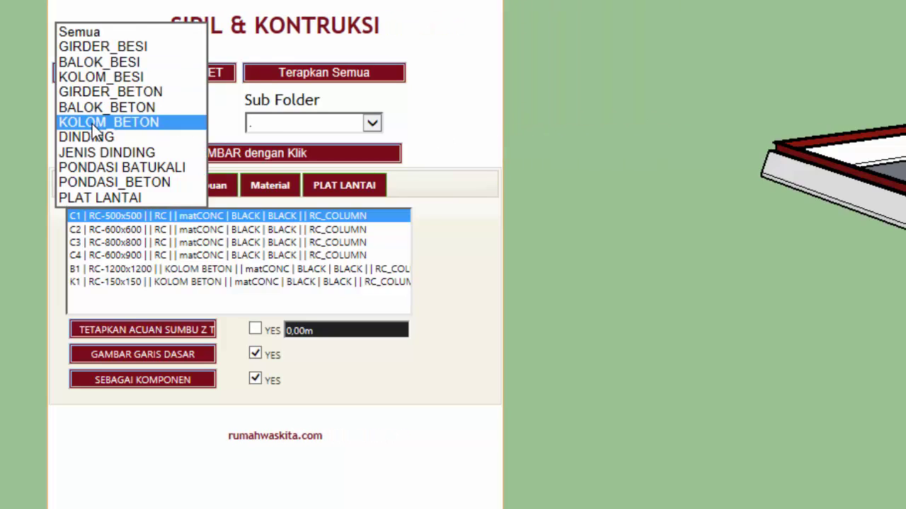
left_click(106, 47)
left_click(211, 216)
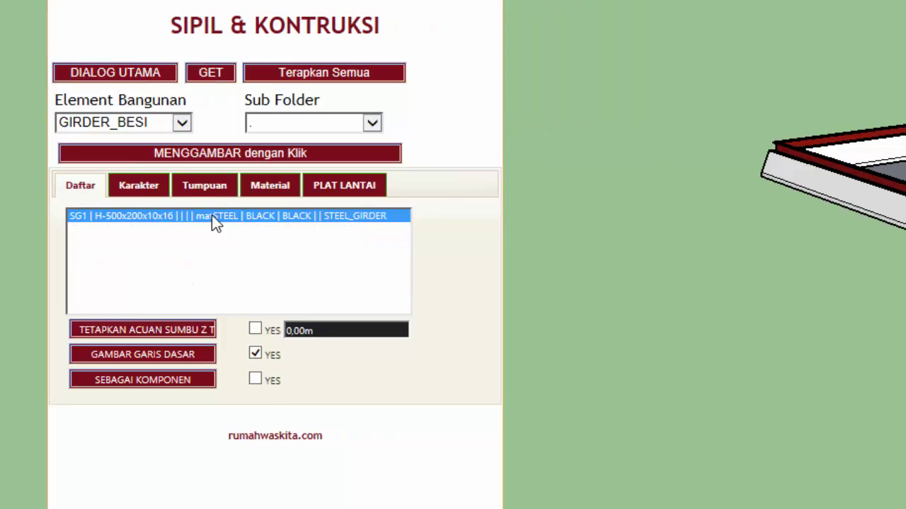
left_click(115, 128)
left_click(276, 263)
- Browse the Karakter, Tumpuan, Material and PLAT LANTAI settings, then return to profiles
left_click(141, 188)
left_click(78, 189)
left_click(150, 195)
left_click(201, 191)
left_click(273, 194)
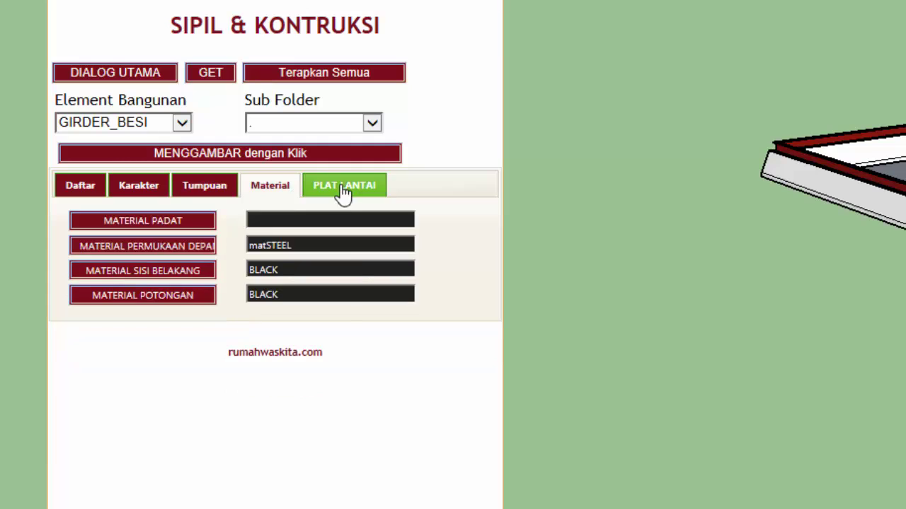
left_click(344, 195)
left_click(78, 189)
- Choose BALOK_BESI with profile b19 H-198x99x4.5x7 and draw a beam by two points
left_click(107, 124)
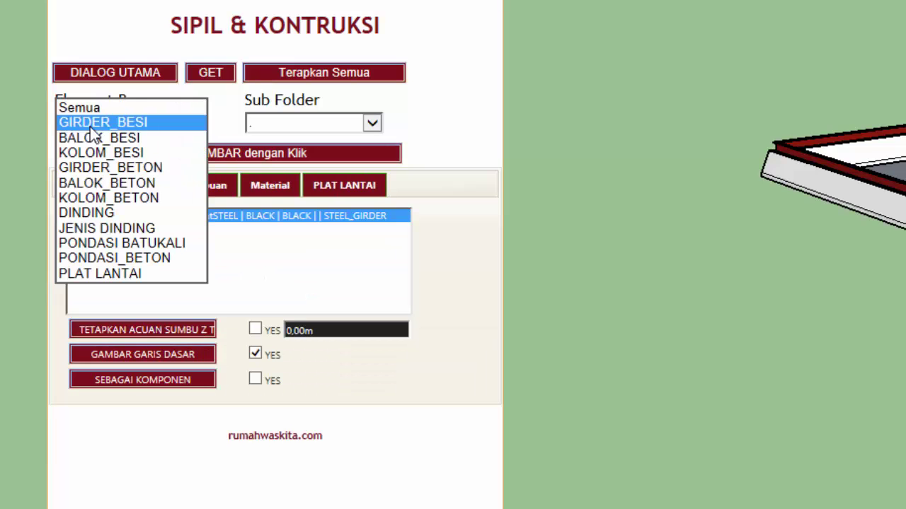
left_click(94, 139)
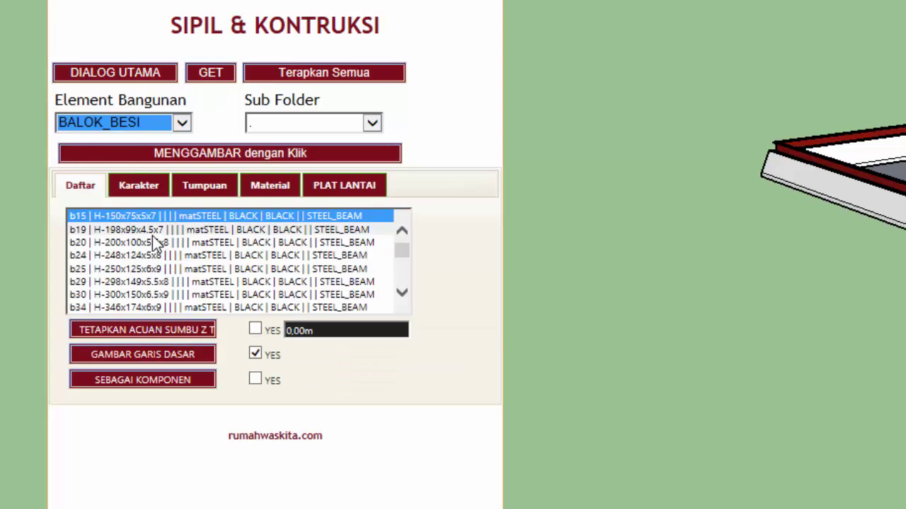
left_click(152, 230)
left_click(188, 153)
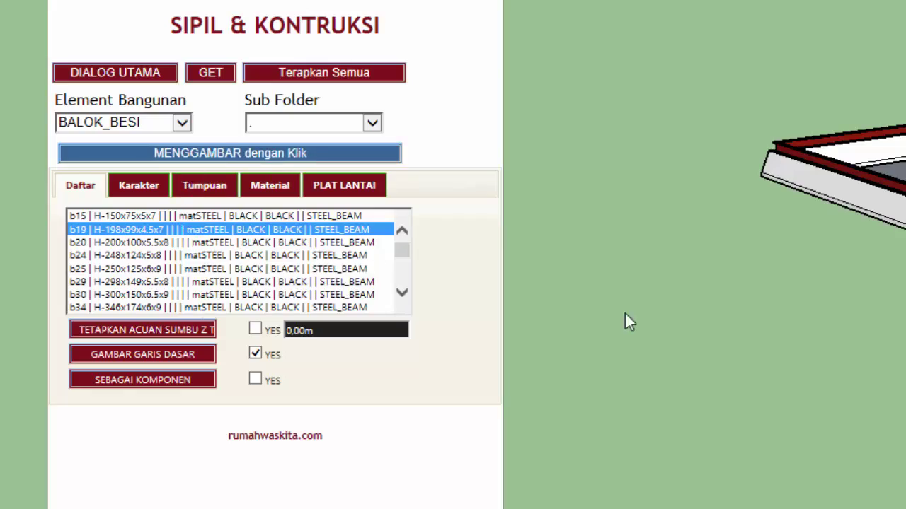
left_click(621, 152)
left_click(597, 378)
- Finish another crossing beam on the ground, then orbit and zoom over the foundations
left_click(538, 255)
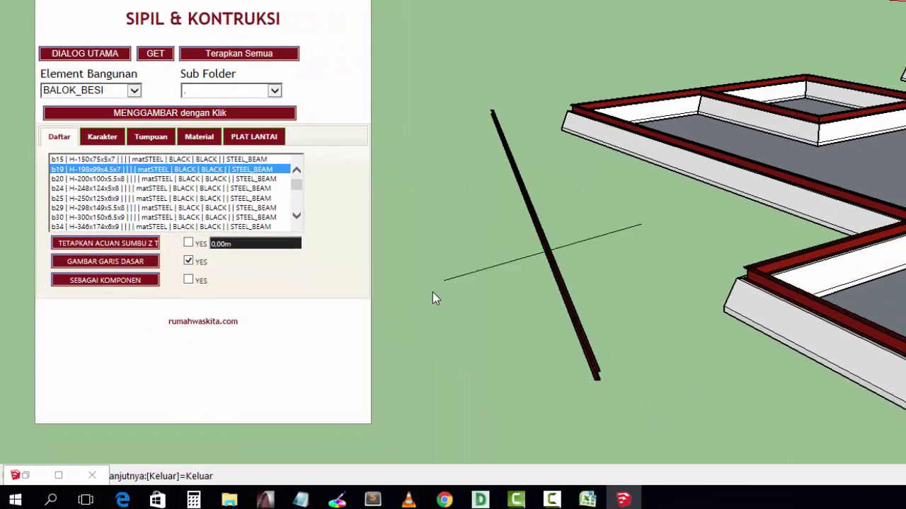
left_click(431, 290)
mouse_move(498, 266)
middle_mouse_down()
mouse_move(762, 234)
mouse_move(469, 226)
mouse_move(516, 312)
mouse_move(575, 302)
middle_mouse_up()
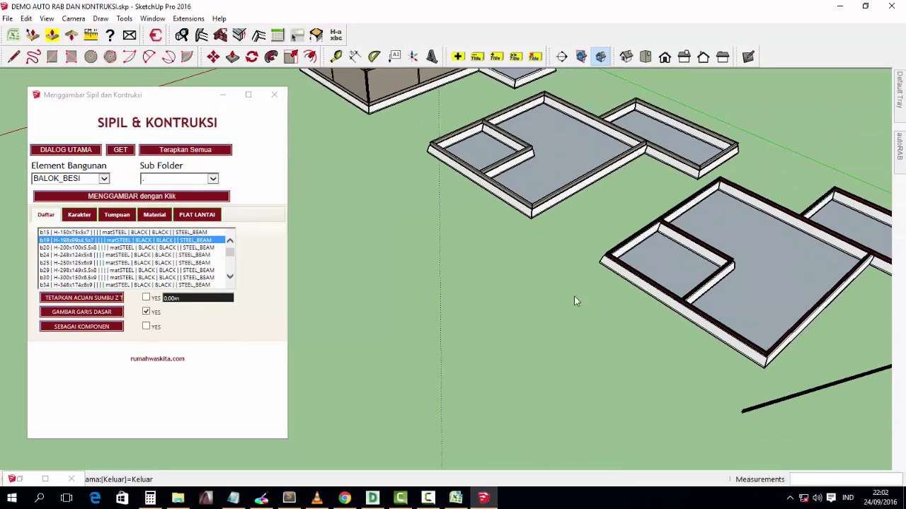
mouse_move(441, 212)
middle_mouse_down()
mouse_move(637, 243)
mouse_move(745, 233)
middle_mouse_up()
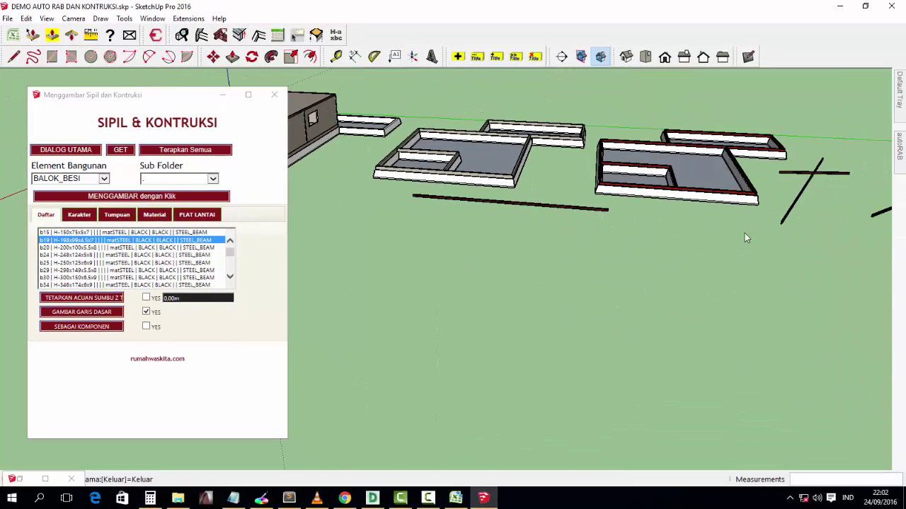
mouse_move(845, 245)
middle_mouse_down()
mouse_move(708, 283)
mouse_move(675, 305)
mouse_move(673, 248)
mouse_move(646, 261)
middle_mouse_up()
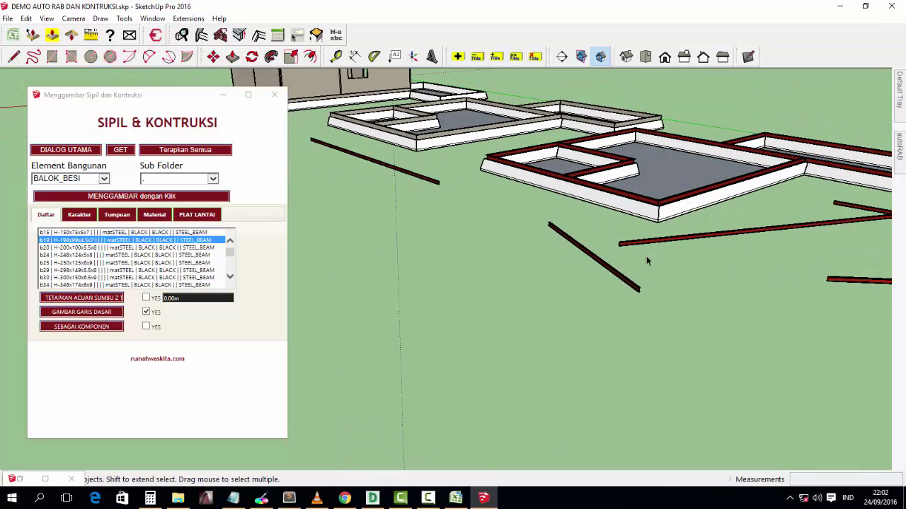
scroll(622, 248, "up", 2)
scroll(626, 247, "up", 2)
scroll(629, 247, "up", 2)
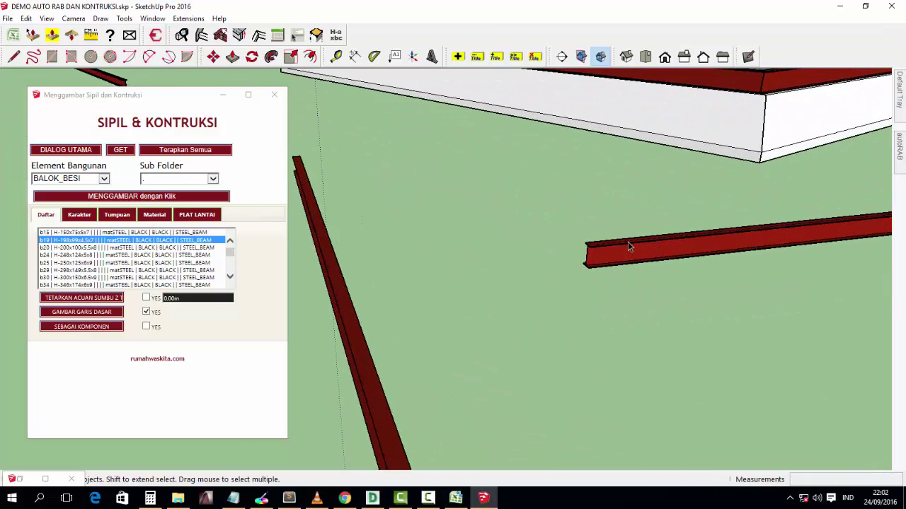
scroll(628, 244, "up", 2)
scroll(611, 252, "down", 5)
mouse_move(611, 253)
middle_mouse_down()
mouse_move(465, 319)
mouse_move(274, 259)
middle_mouse_up()
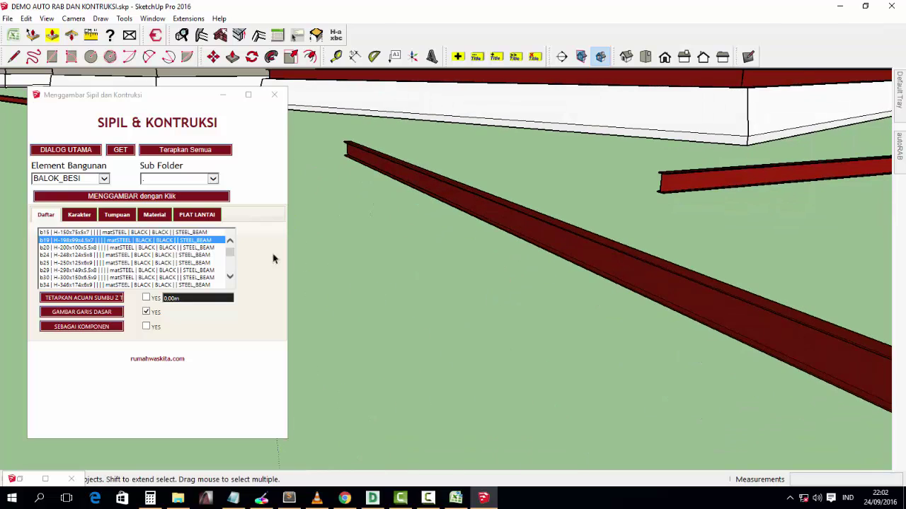
- Draw a Hb10 (H-100x100x6x8) beam crossing the long beam
left_click(100, 259)
scroll(95, 262, "down", 3)
left_click(92, 263)
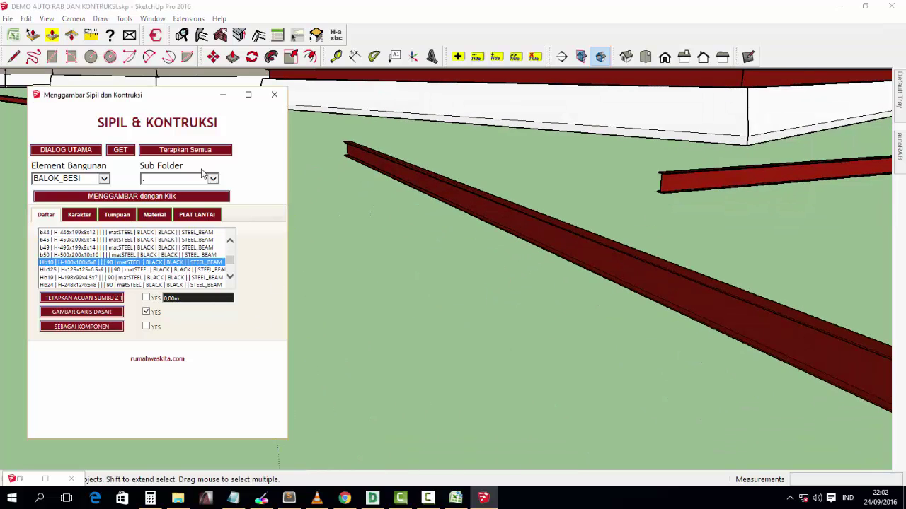
left_click(167, 196)
left_click(514, 222)
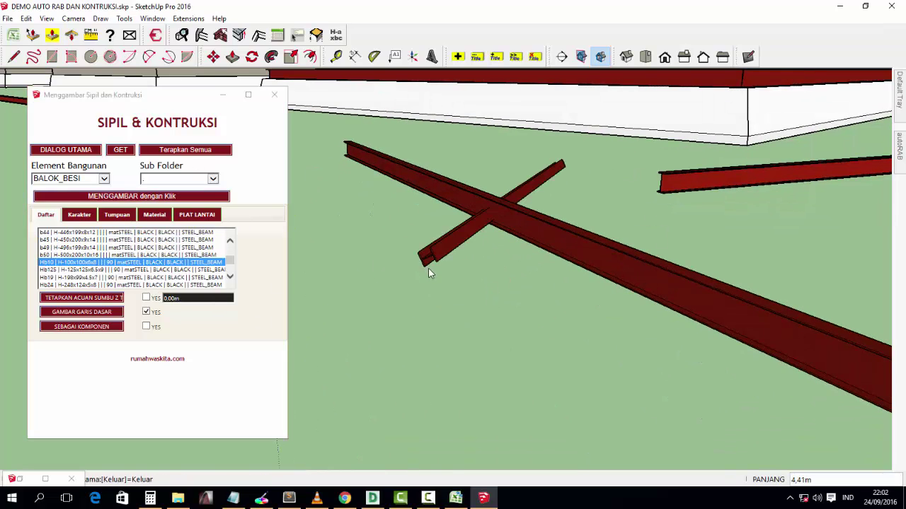
left_click(553, 291)
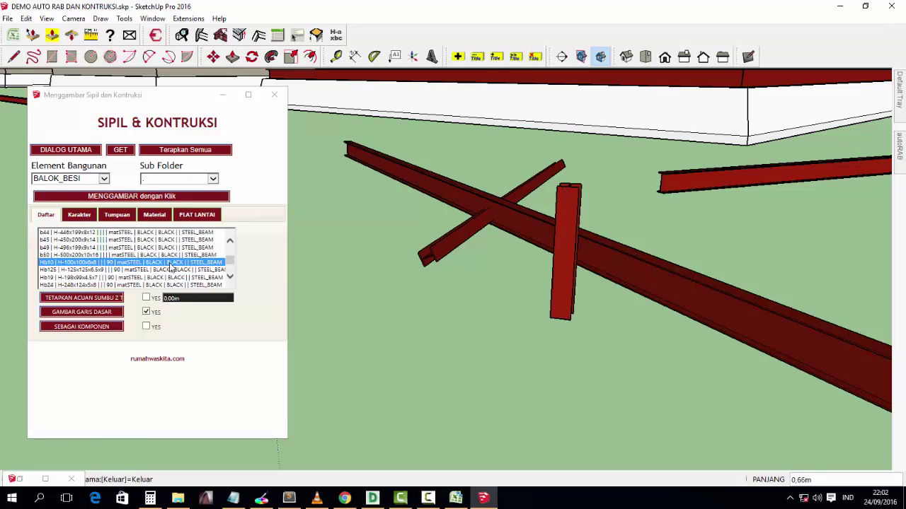
- Draw a 2,15 m beam with the Hb19 (H-198x99x4.5x7) profile
left_click(82, 278)
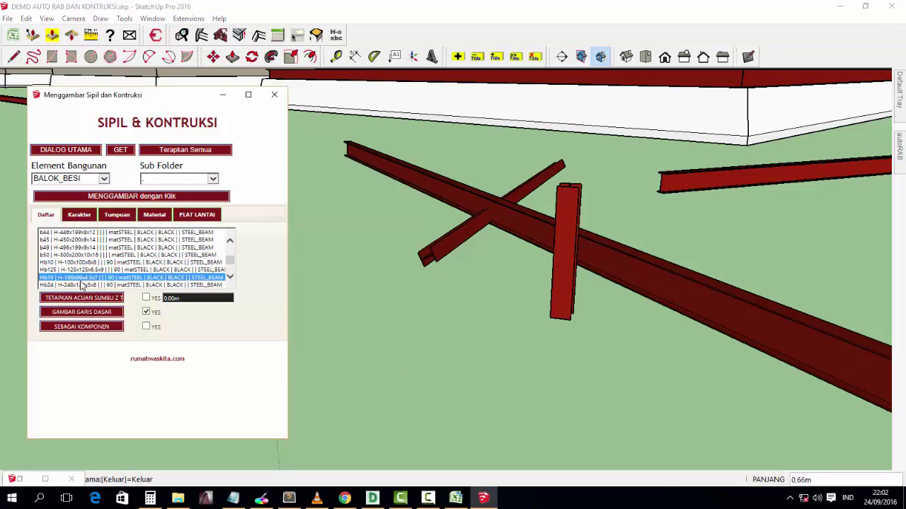
left_click(115, 215)
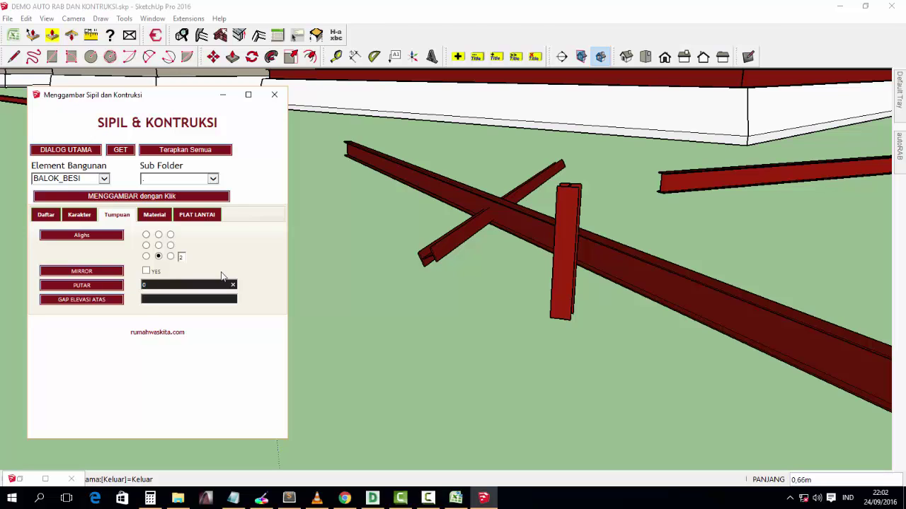
left_click(366, 215)
left_click(394, 306)
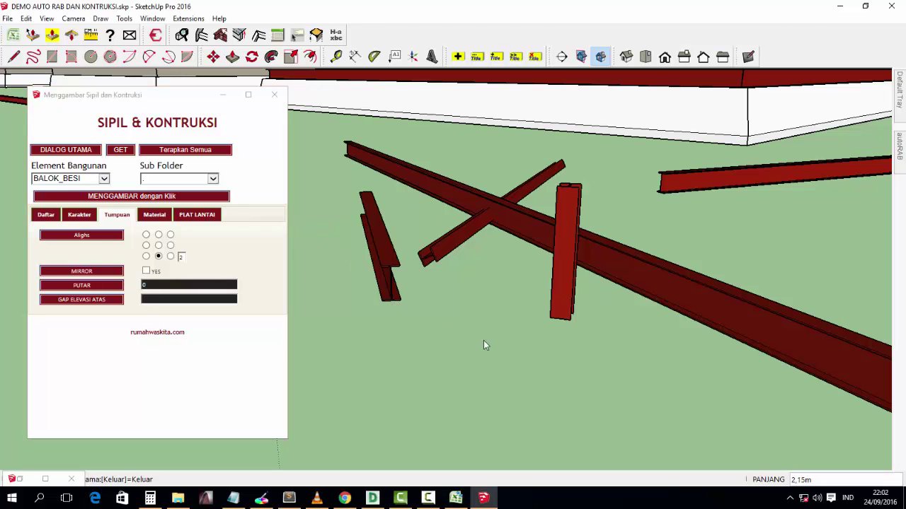
mouse_move(484, 346)
middle_mouse_down()
mouse_move(392, 263)
mouse_move(418, 289)
middle_mouse_up()
- Erase the long diagonal test beam, the crossing beam and the nearby test pieces
scroll(432, 291, "down", 3)
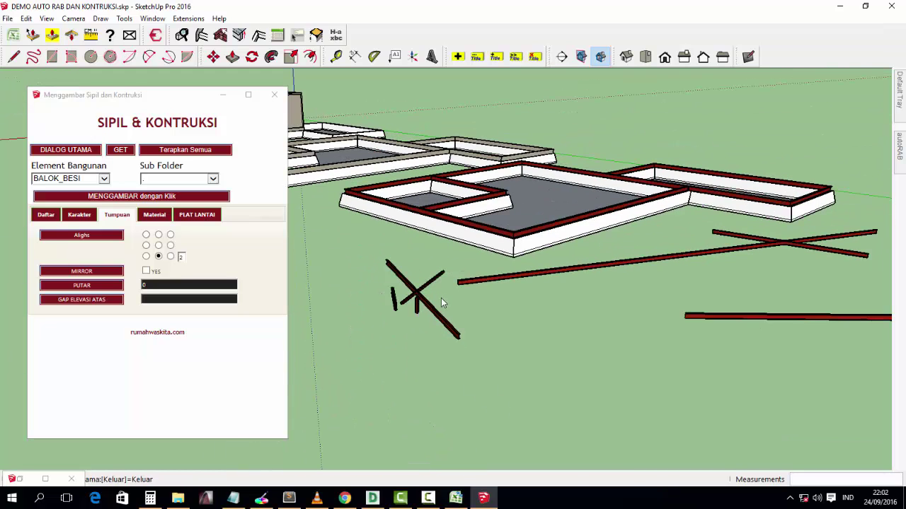
key("space")
left_click(437, 315)
scroll(433, 316, "up", 2)
key("e")
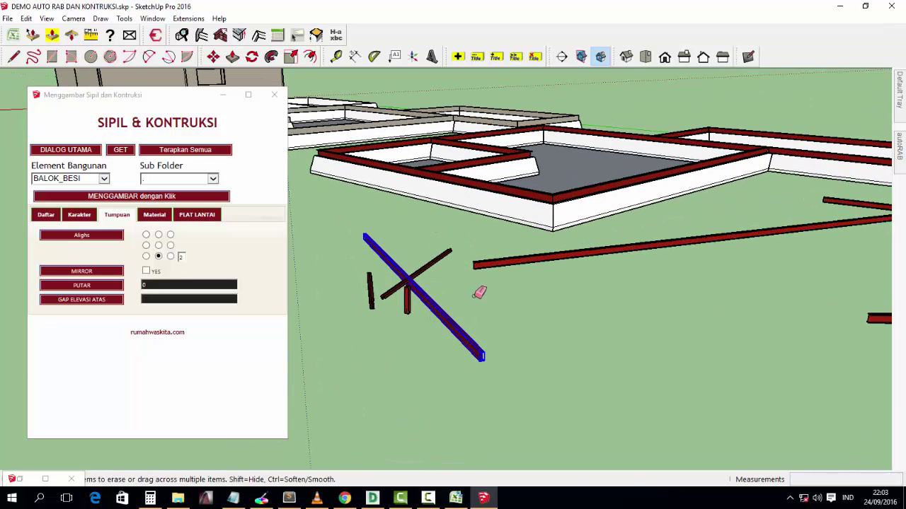
left_click(474, 265)
left_click(449, 304)
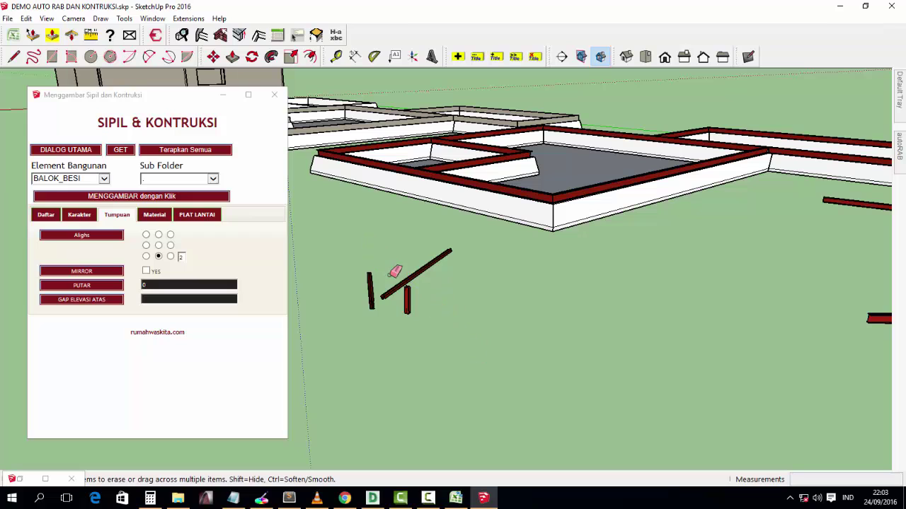
left_click_drag(394, 269, 410, 292)
left_click(370, 290)
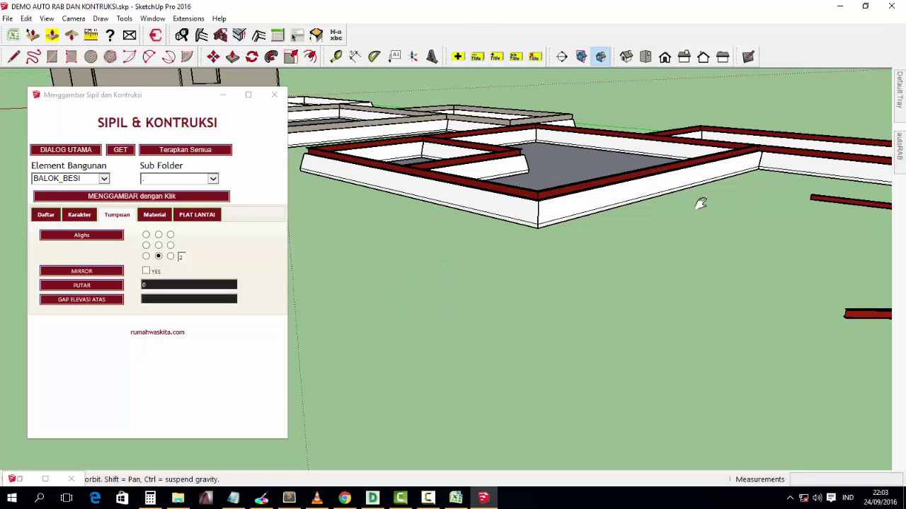
- Erase the remaining loose ground beams, leaving only the red-topped foundation frame
mouse_move(764, 214)
middle_mouse_down()
mouse_move(698, 202)
mouse_move(531, 259)
middle_mouse_up()
left_click(480, 357)
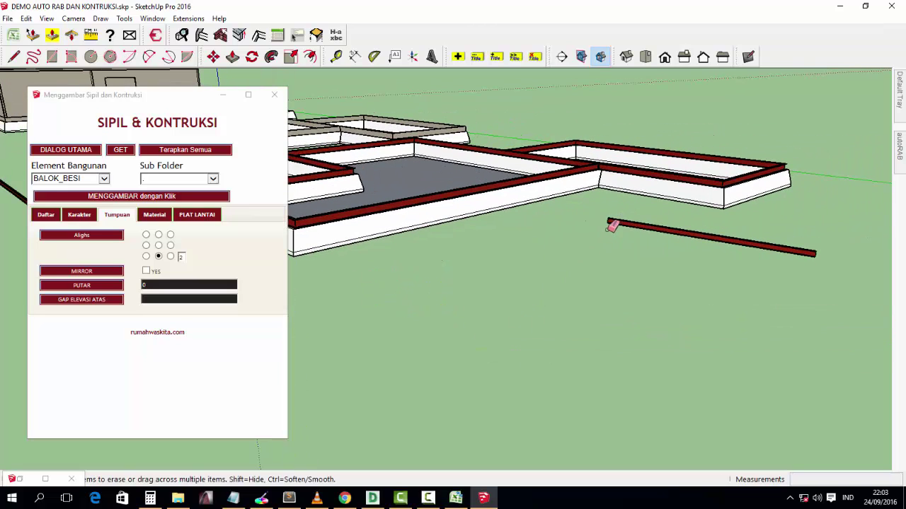
left_click(623, 219)
mouse_move(414, 210)
middle_mouse_down()
mouse_move(607, 216)
mouse_move(469, 198)
middle_mouse_up()
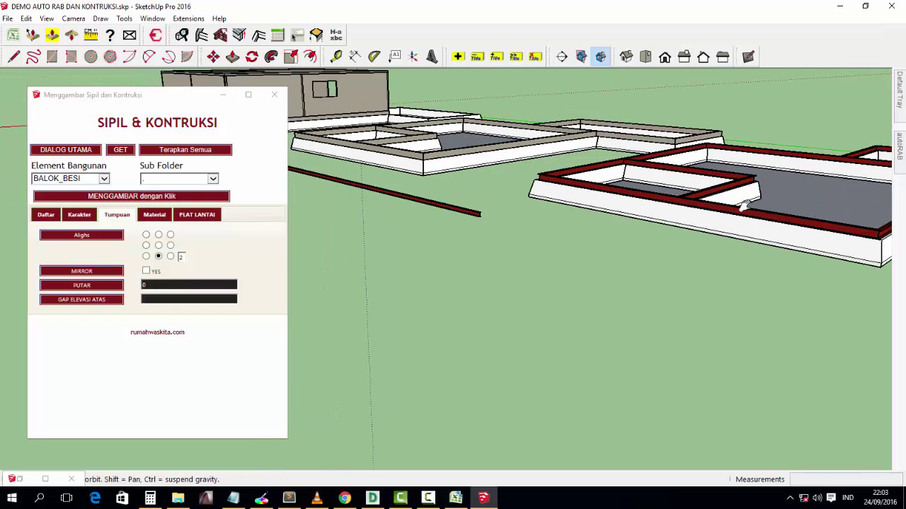
left_click(465, 205)
middle_click_drag(803, 215, 431, 224)
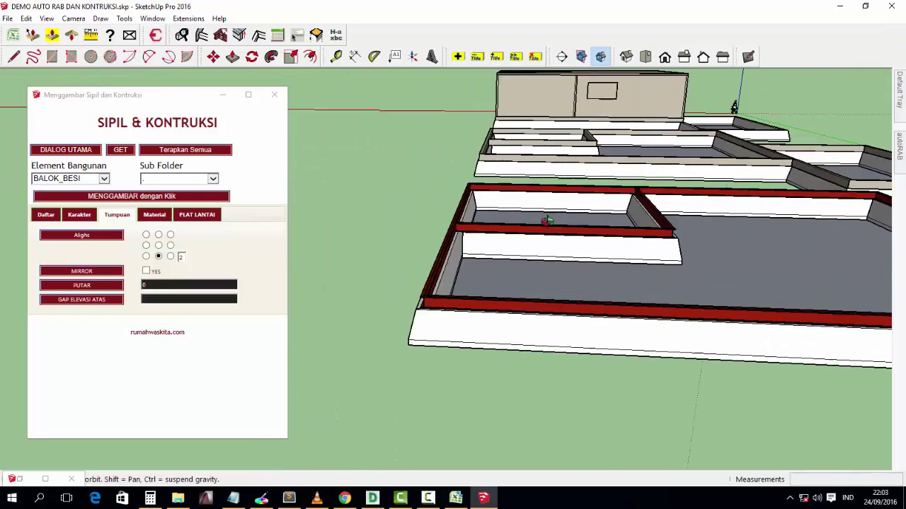
scroll(430, 224, "up", 3)
scroll(599, 228, "down", 1)
key("space")
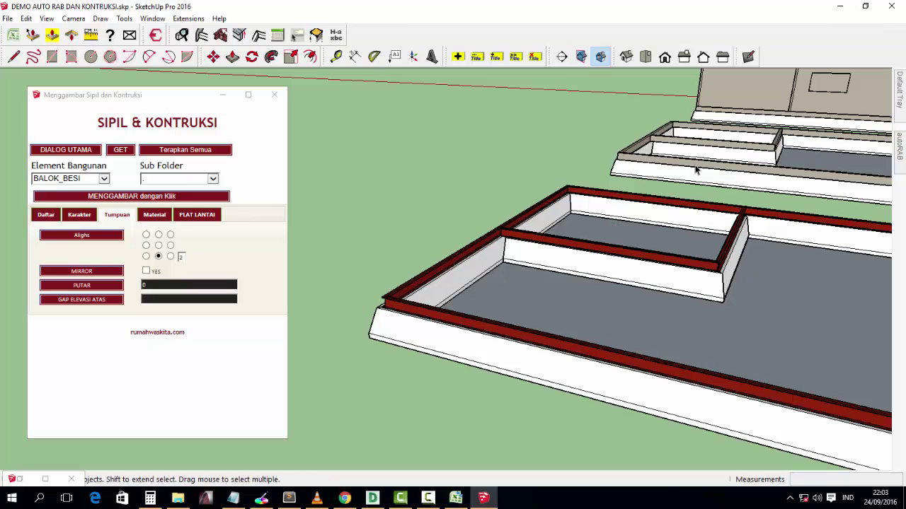
scroll(693, 168, "up", 2)
scroll(693, 167, "down", 2)
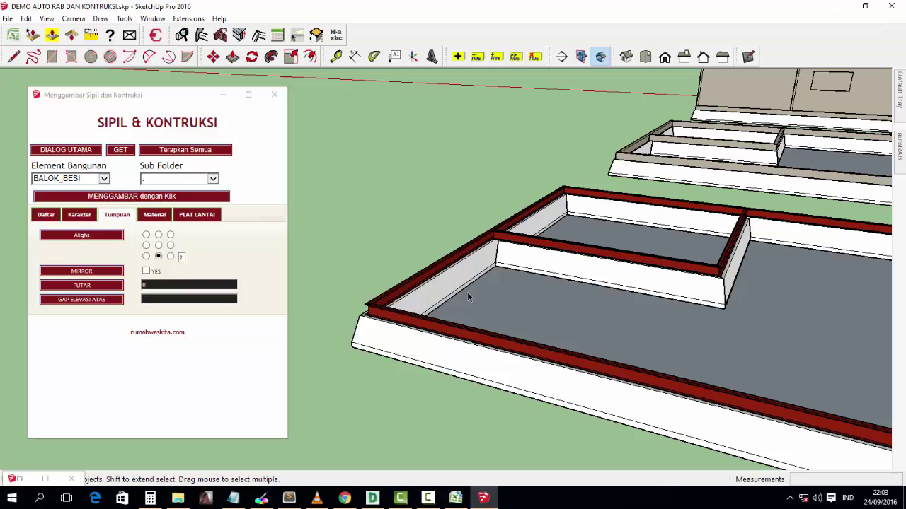
mouse_move(644, 286)
middle_mouse_down()
mouse_move(536, 288)
mouse_move(576, 273)
middle_mouse_up()
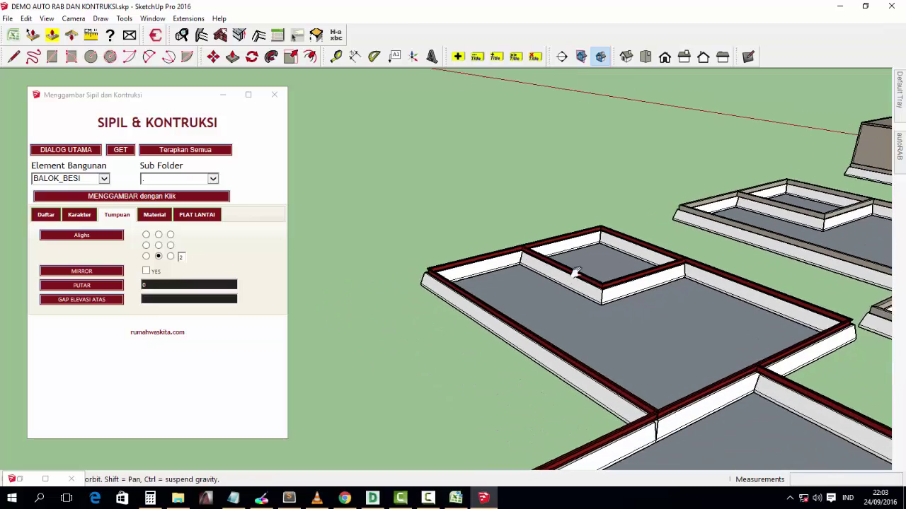
- Switch the element type to KOLOM_BESI steel columns and show the column profiles
left_click(99, 178)
left_click(92, 188)
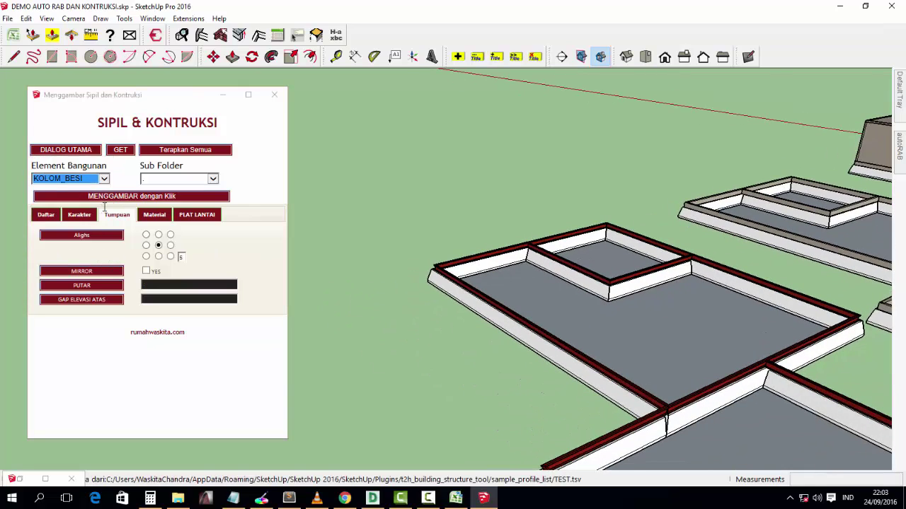
left_click(128, 197)
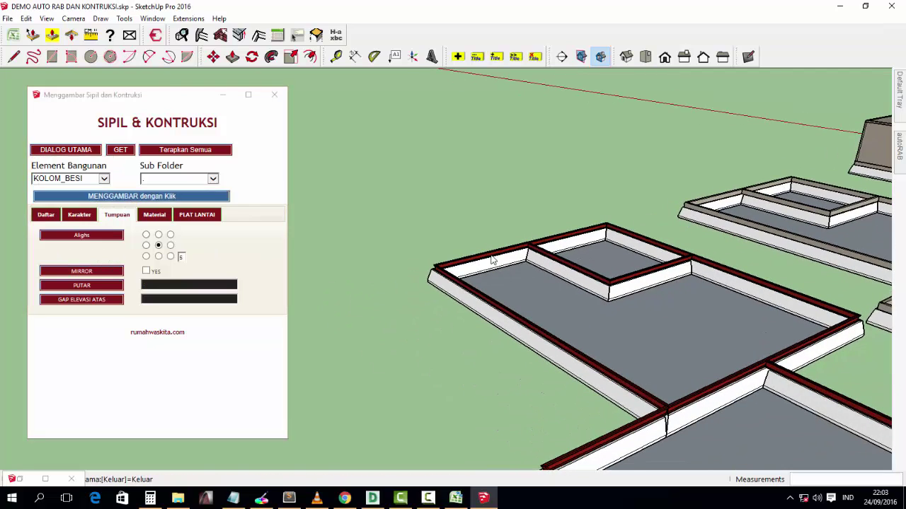
scroll(425, 287, "up", 5)
scroll(424, 286, "up", 2)
scroll(427, 283, "up", 3)
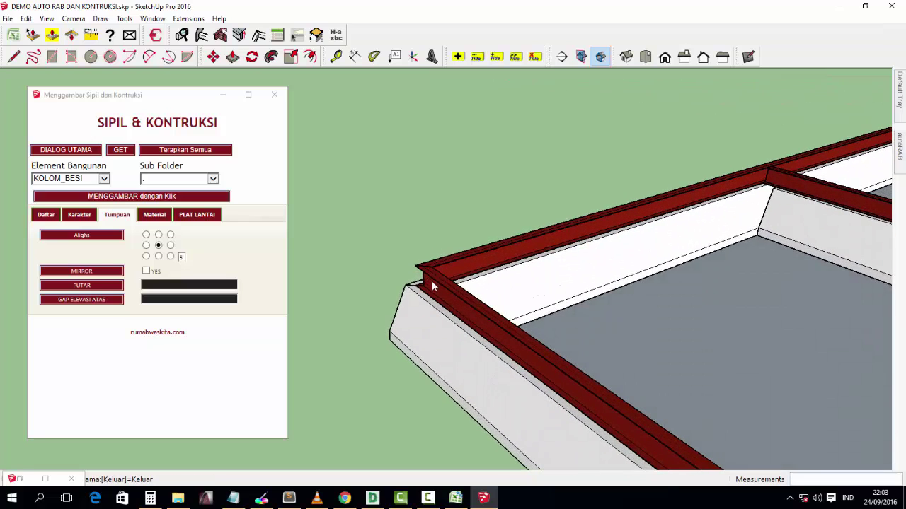
left_click(45, 216)
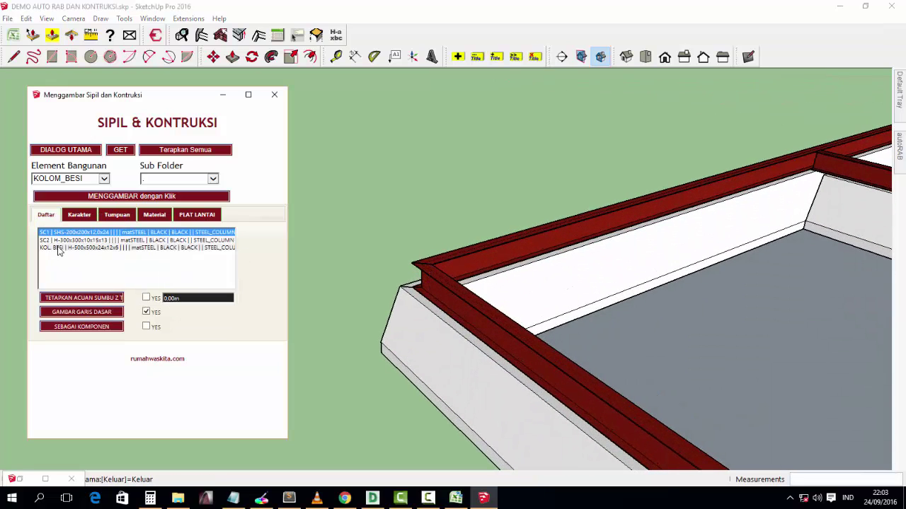
scroll(427, 268, "up", 2)
- Place three steel columns along the front foundation's edge beam
left_click(428, 267)
mouse_move(549, 357)
middle_mouse_down()
mouse_move(510, 308)
mouse_move(637, 404)
mouse_move(384, 249)
middle_mouse_up()
left_click(512, 315)
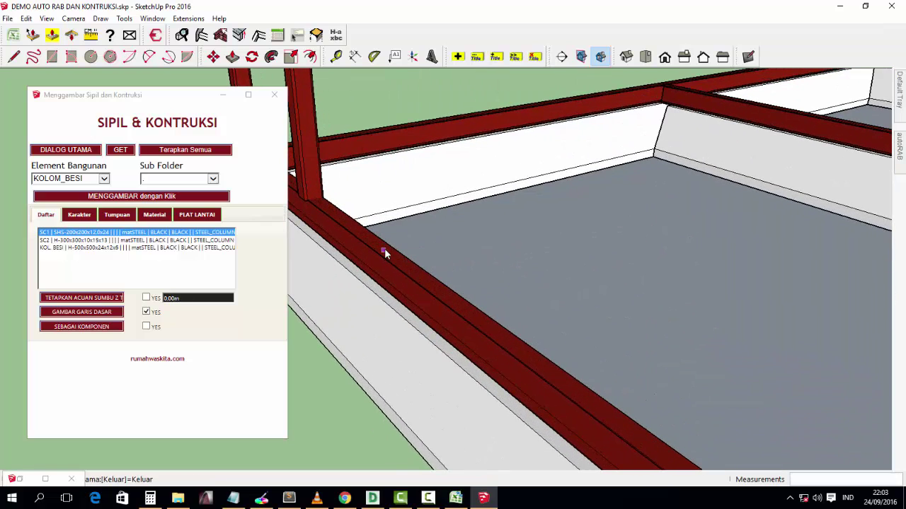
left_click(384, 249)
scroll(453, 307, "down", 3)
middle_click_drag(441, 309, 574, 322)
scroll(526, 206, "up", 2)
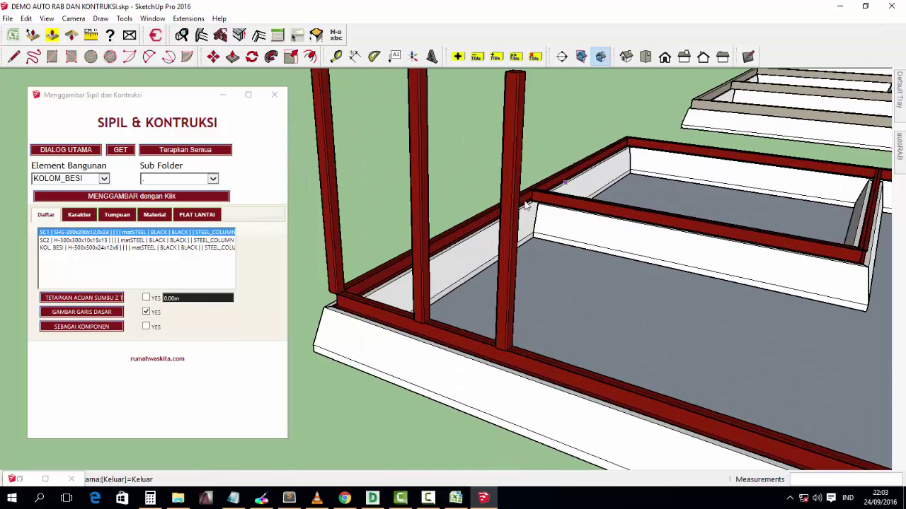
- Set the column height TINGGI(DINDING) to 6
left_click(114, 216)
left_click(79, 215)
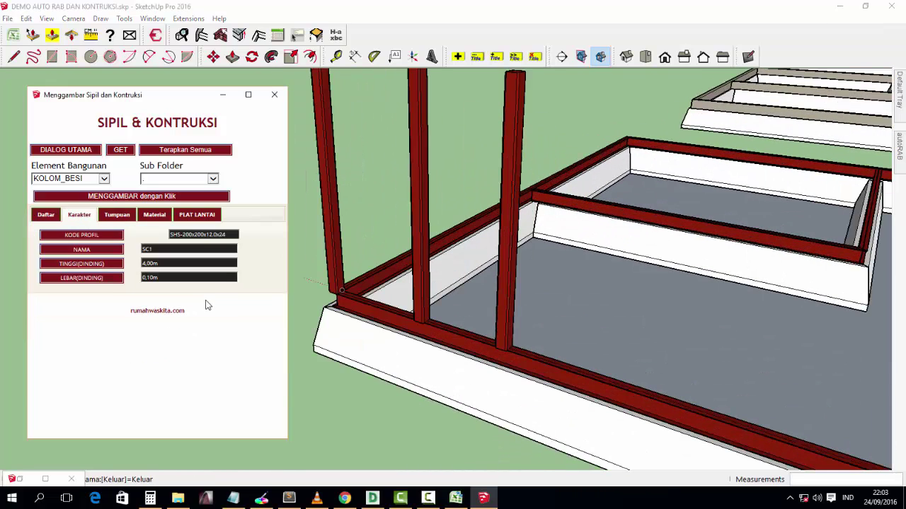
left_click(177, 266)
type("6")
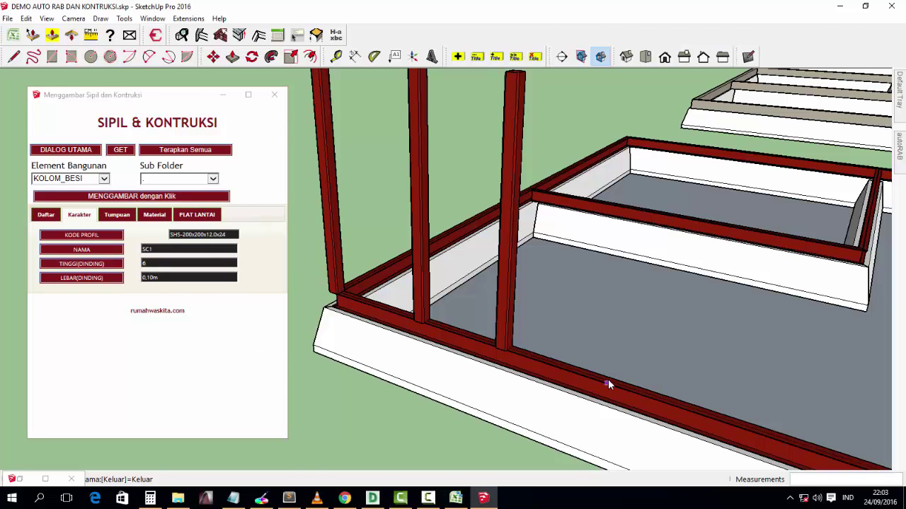
scroll(607, 379, "up", 3)
scroll(595, 378, "up", 2)
scroll(581, 372, "down", 3)
scroll(574, 289, "down", 2)
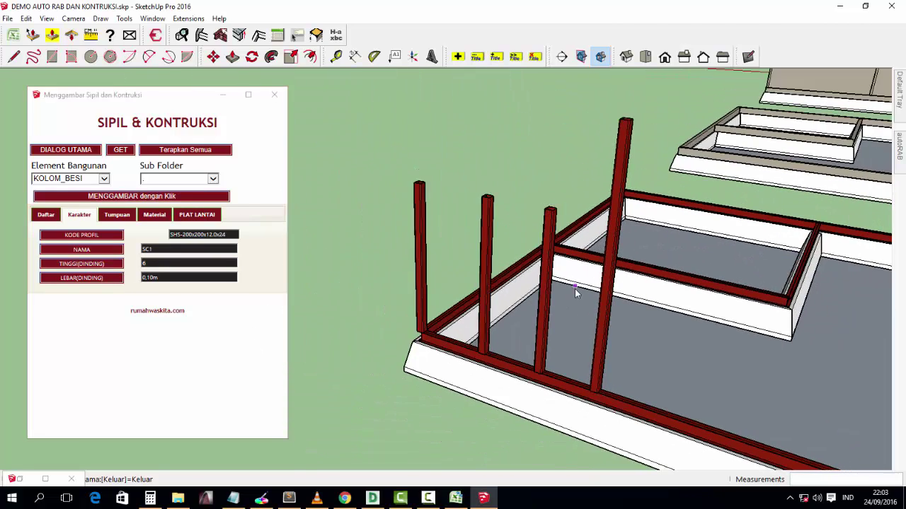
scroll(569, 233, "up", 3)
scroll(563, 171, "up", 2)
scroll(563, 171, "down", 4)
scroll(488, 263, "up", 2)
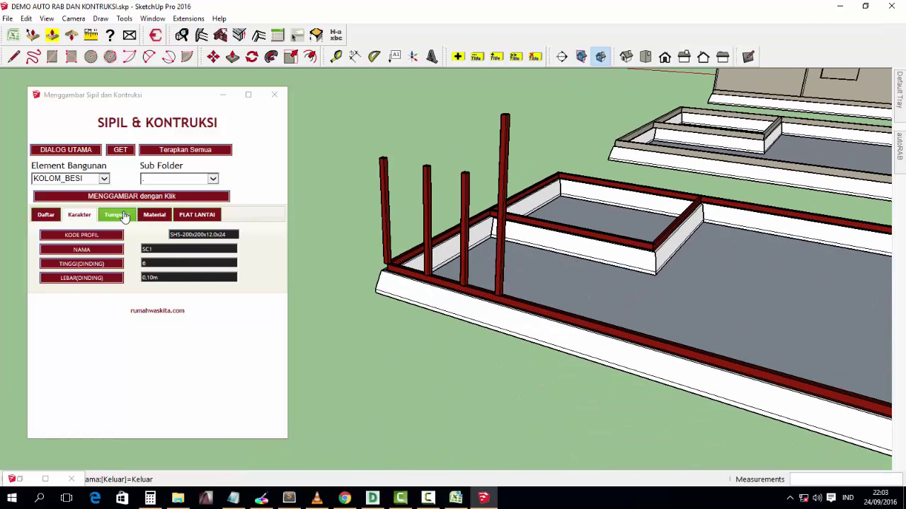
middle_click_drag(600, 323, 546, 319, "shift")
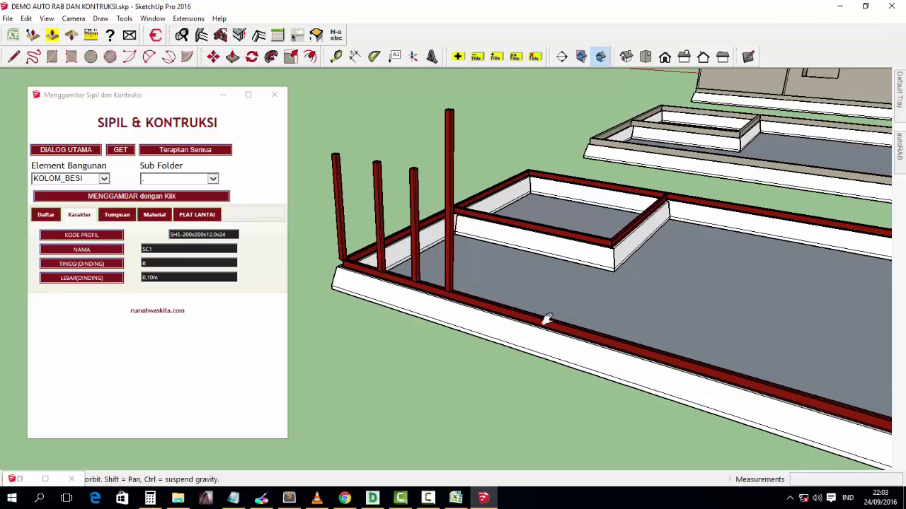
- Switch to BALOK_BESI steel beams with the b29 profile
left_click(67, 179)
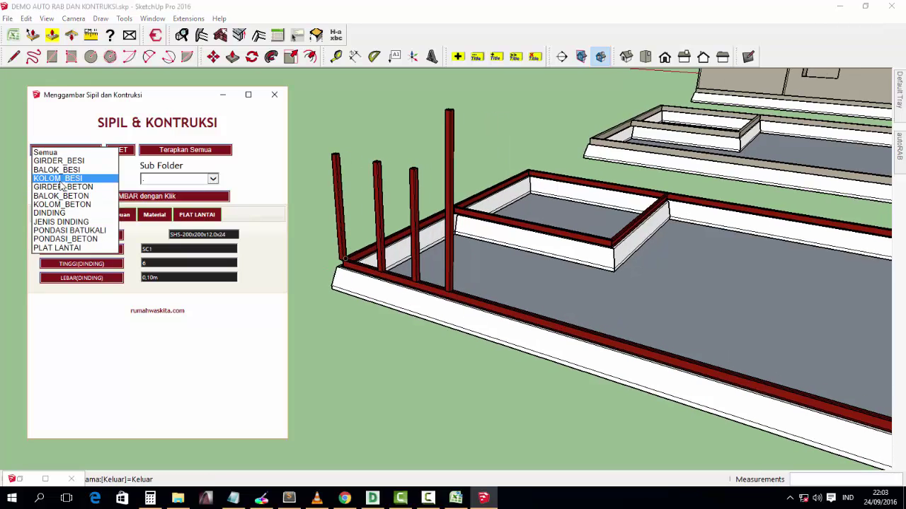
left_click(58, 169)
left_click(62, 197)
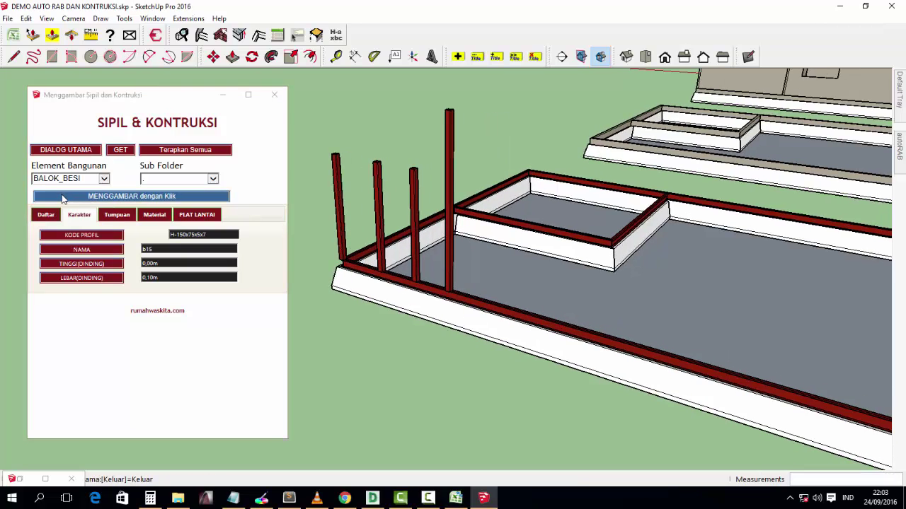
left_click(45, 215)
left_click(127, 270)
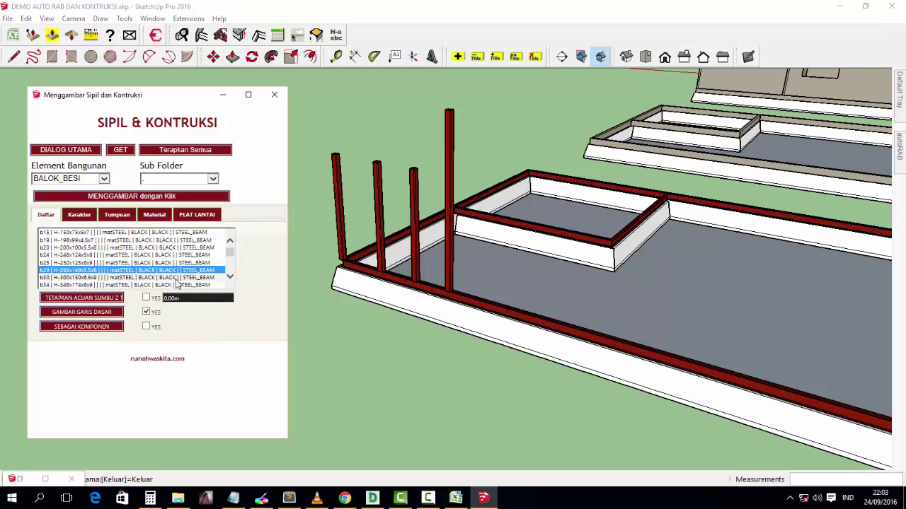
- Draw a b29 beam ending at a column top
middle_click_drag(399, 151, 420, 209)
scroll(330, 175, "up", 3)
scroll(330, 175, "up", 2)
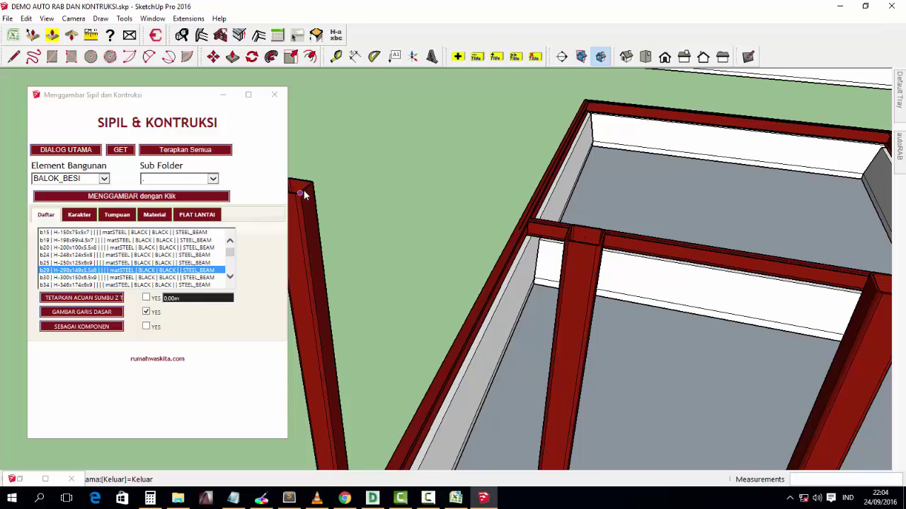
scroll(530, 299, "down", 3)
scroll(566, 306, "down", 1)
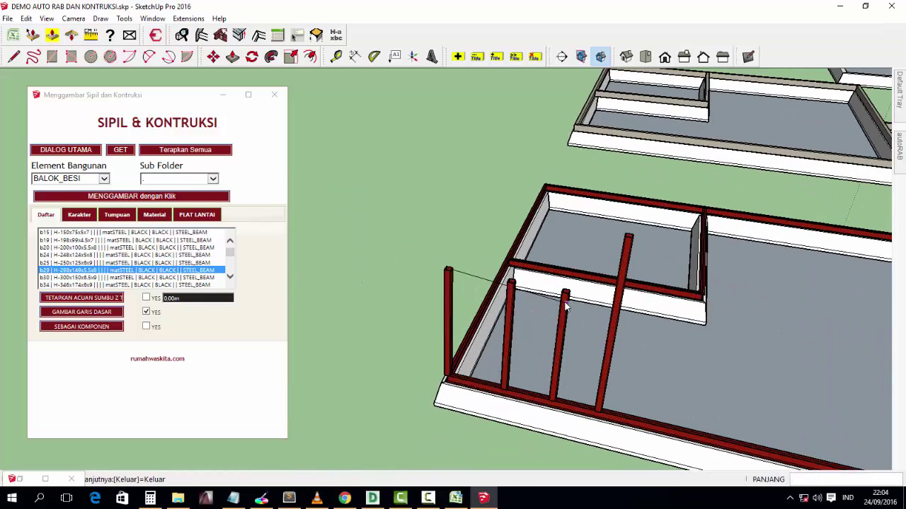
scroll(566, 305, "up", 2)
scroll(574, 294, "up", 1)
scroll(576, 290, "up", 1)
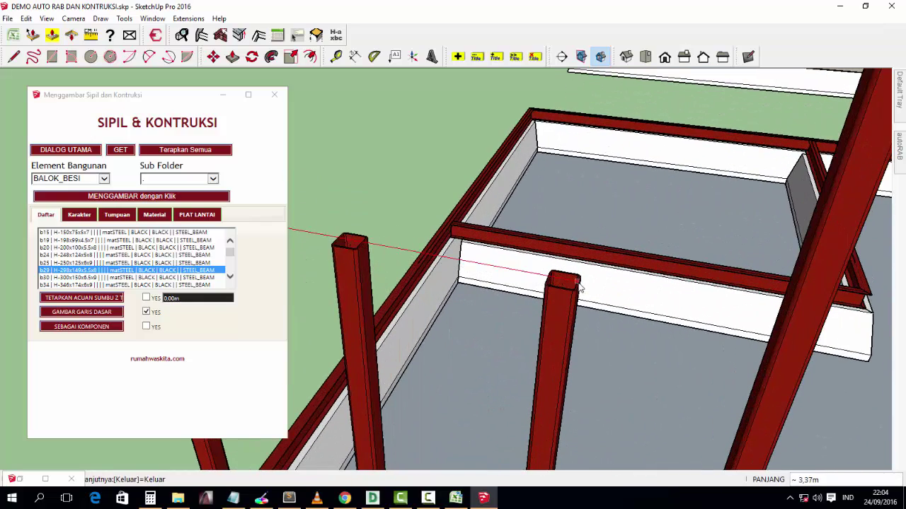
left_click(577, 283)
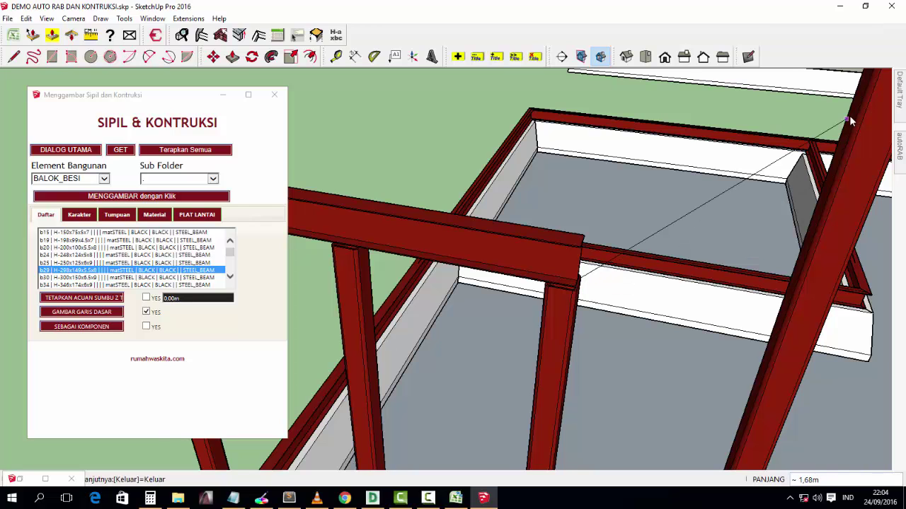
- Draw a diagonal b29 beam up to a column top
middle_click_drag(851, 122, 719, 201)
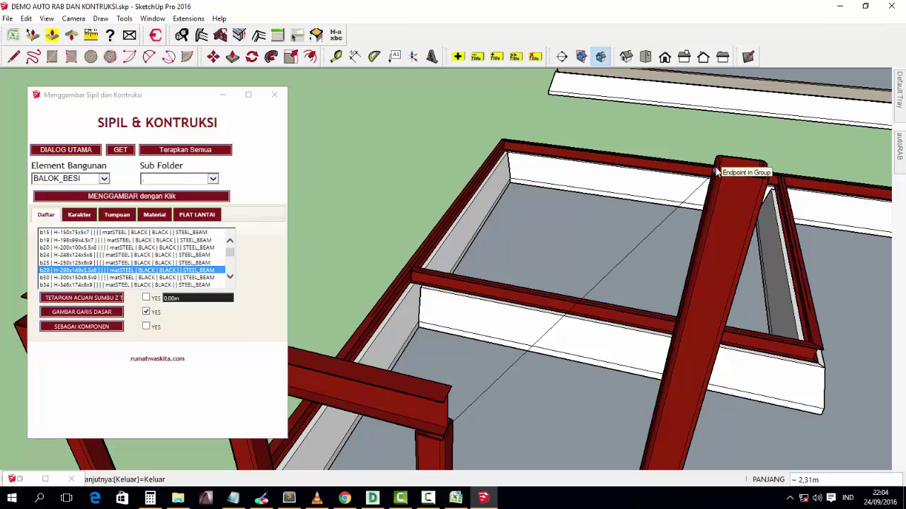
middle_click_drag(715, 170, 757, 149)
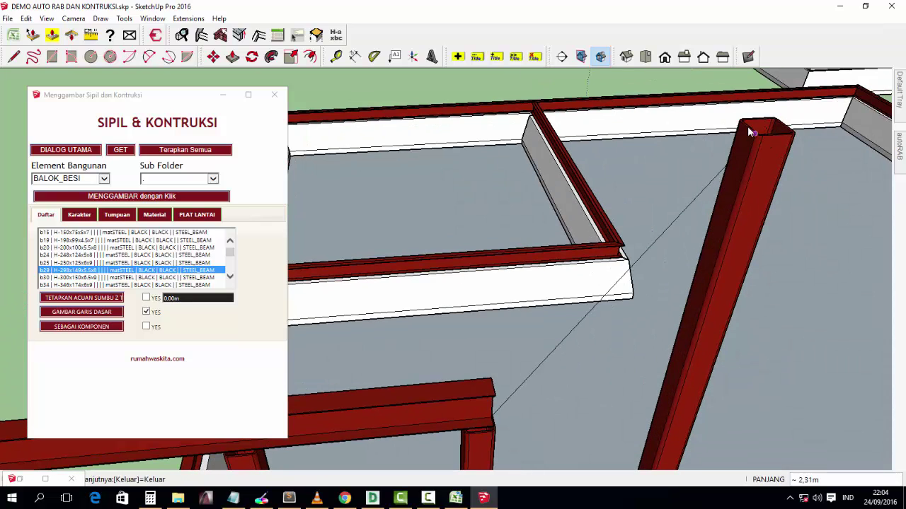
left_click(746, 126)
middle_click_drag(728, 247, 591, 249)
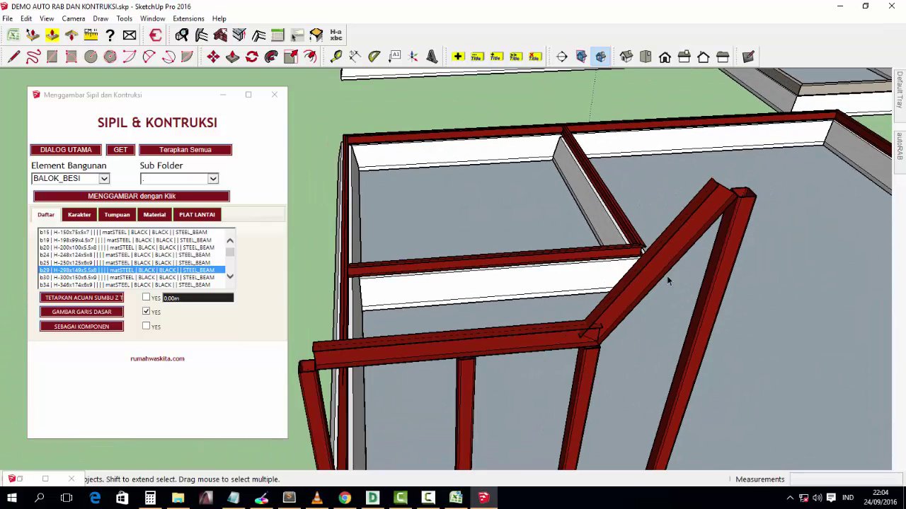
scroll(595, 283, "down", 3)
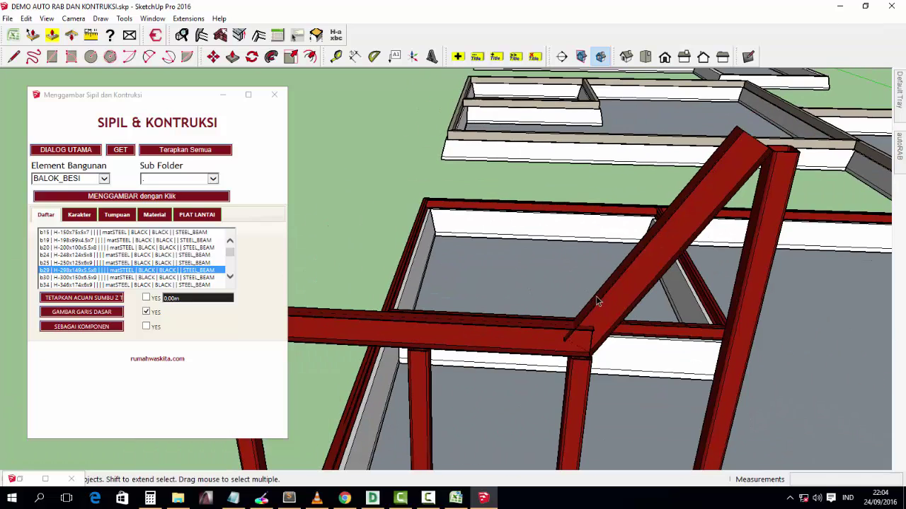
middle_click_drag(596, 299, 495, 269)
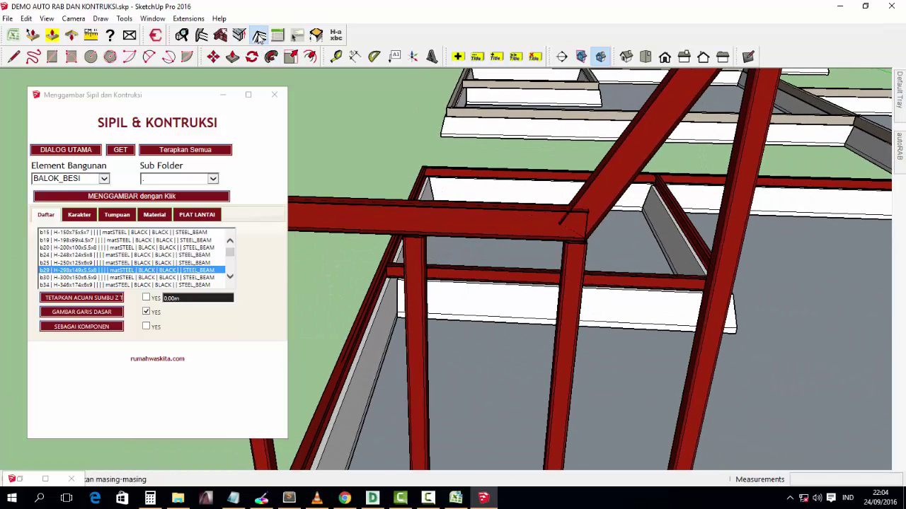
- Float the T2HSipil Kontruksi toolbar and extend the horizontal beam to the diagonal
left_click_drag(168, 34, 329, 111)
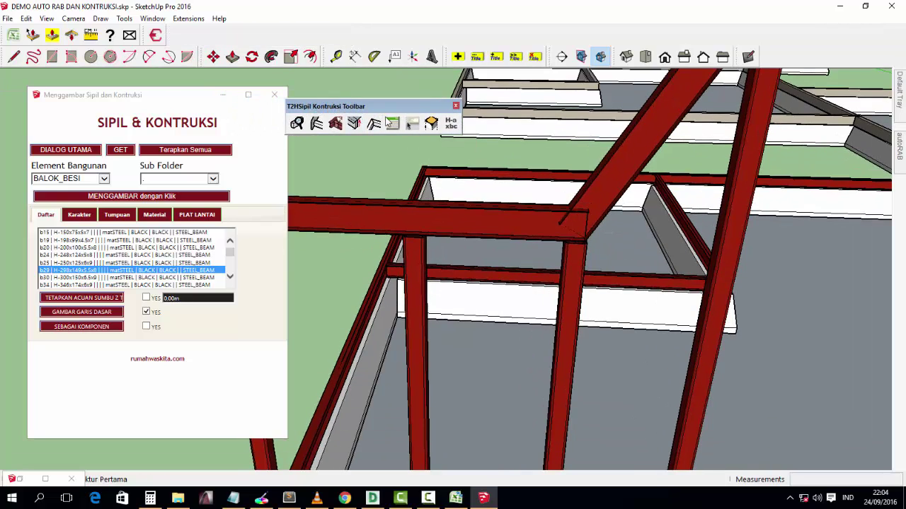
left_click(624, 183)
left_click(525, 227)
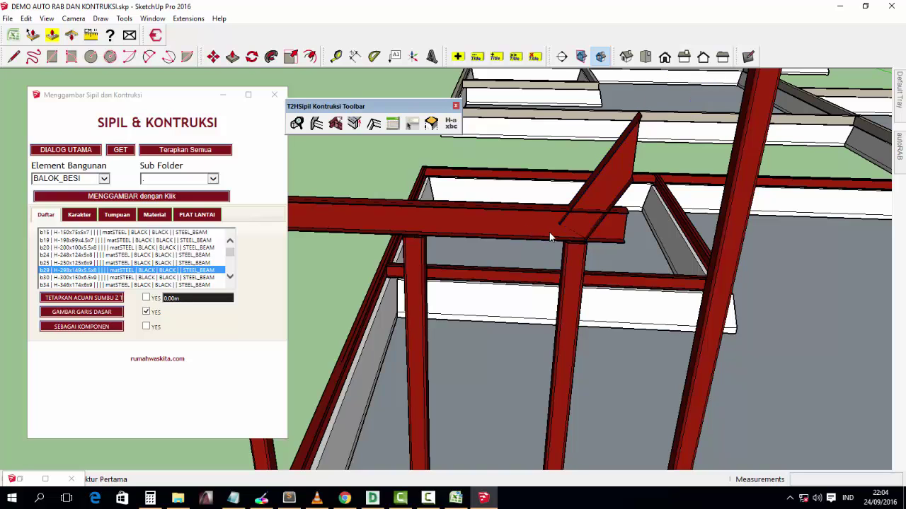
middle_click_drag(549, 232, 544, 133)
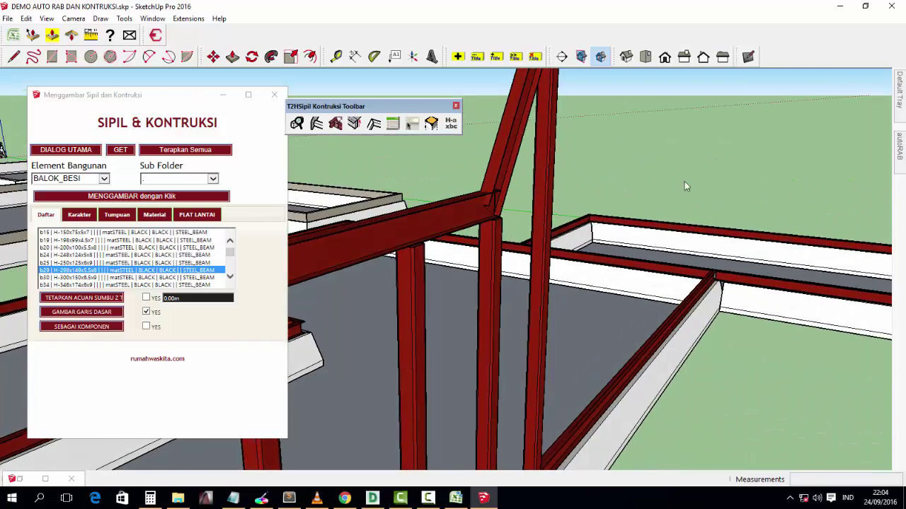
left_click(544, 133)
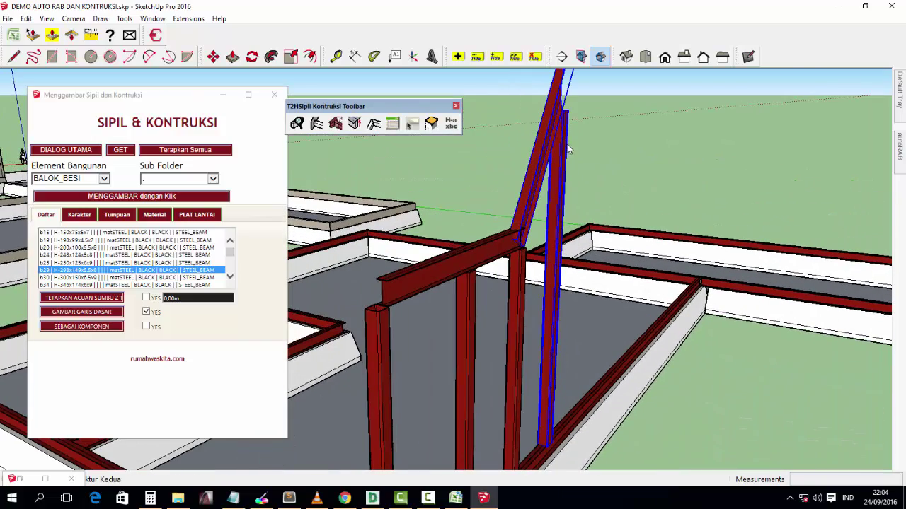
- Draw three crossed beams on the ground beside the foundation and select the b30 profile
mouse_move(616, 262)
middle_mouse_down()
mouse_move(605, 337)
mouse_move(486, 277)
middle_mouse_up()
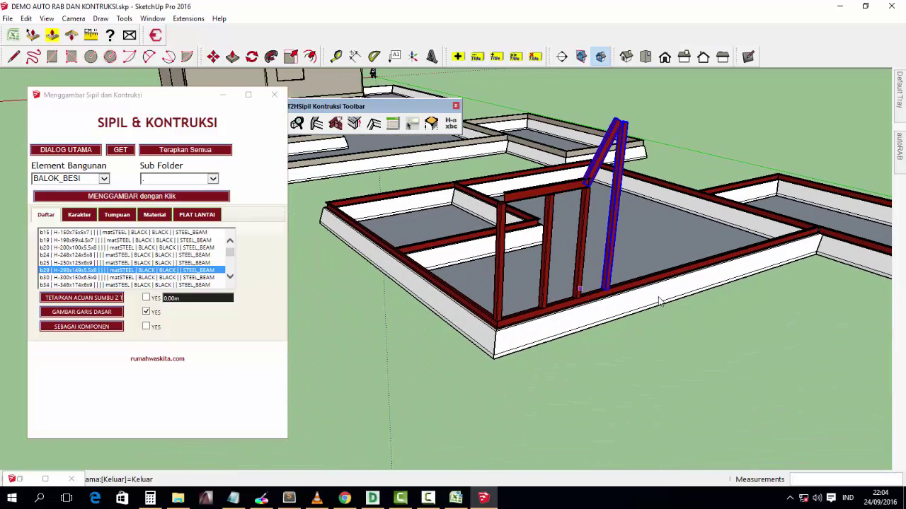
middle_click_drag(636, 361, 674, 367)
left_click(570, 397)
mouse_move(570, 399)
middle_mouse_down()
mouse_move(511, 309)
mouse_move(685, 265)
middle_mouse_up()
left_click(786, 288)
mouse_move(785, 288)
middle_mouse_down()
mouse_move(643, 295)
mouse_move(685, 196)
middle_mouse_up()
left_click(646, 255)
mouse_move(647, 256)
middle_mouse_down()
mouse_move(557, 257)
mouse_move(702, 324)
middle_mouse_up()
left_click(99, 277)
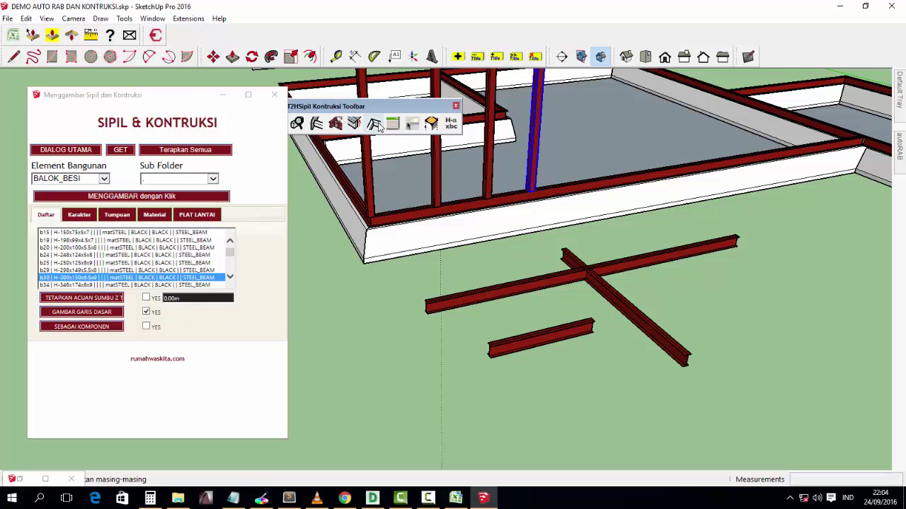
- Join the crossing ground beams into an L corner
left_click(575, 289)
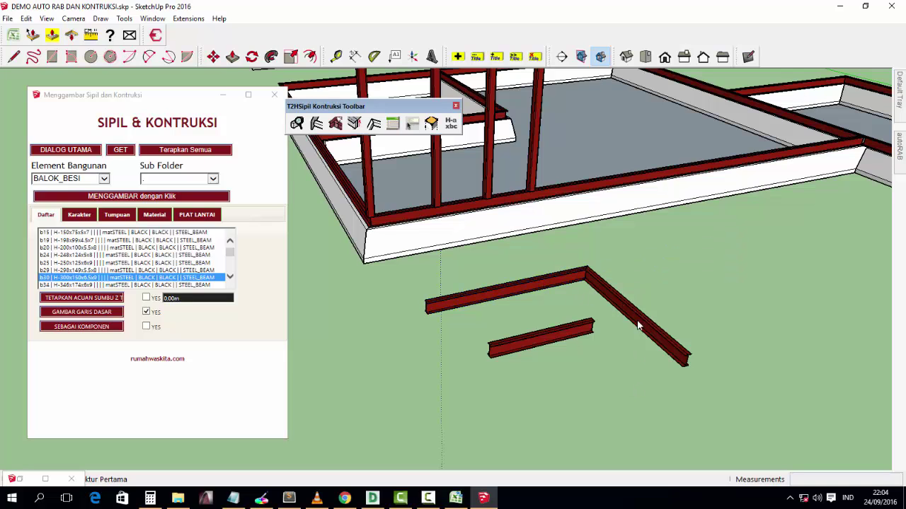
scroll(641, 318, "up", 1)
mouse_move(607, 289)
middle_mouse_down()
mouse_move(481, 333)
mouse_move(630, 299)
middle_mouse_up()
scroll(515, 328, "up", 3)
scroll(523, 328, "down", 1)
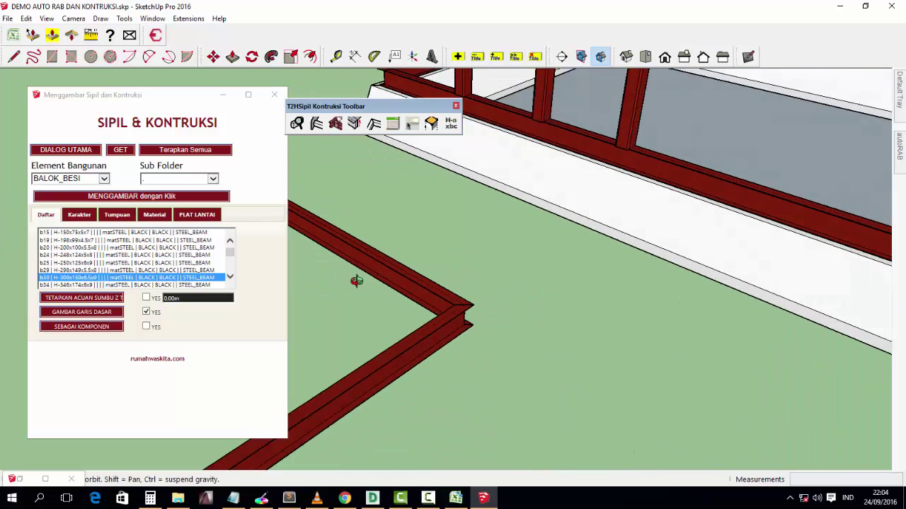
scroll(596, 300, "down", 2)
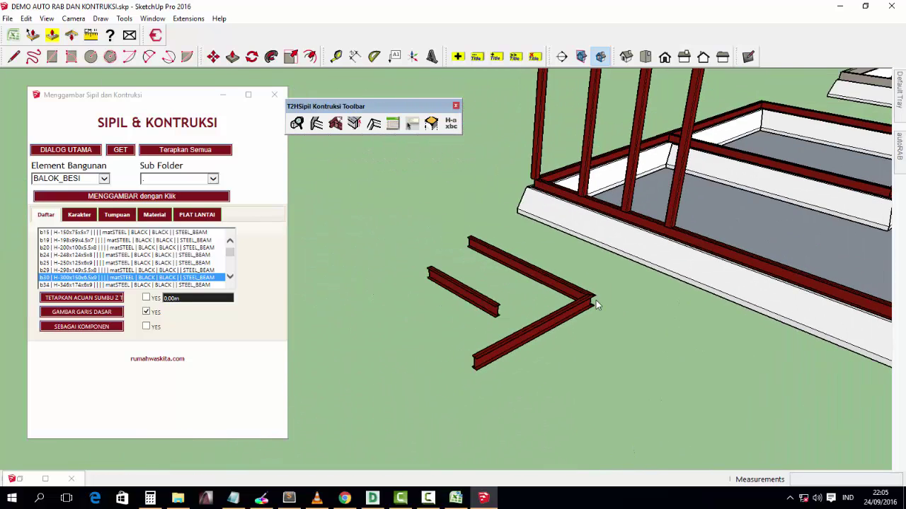
scroll(587, 302, "up", 1)
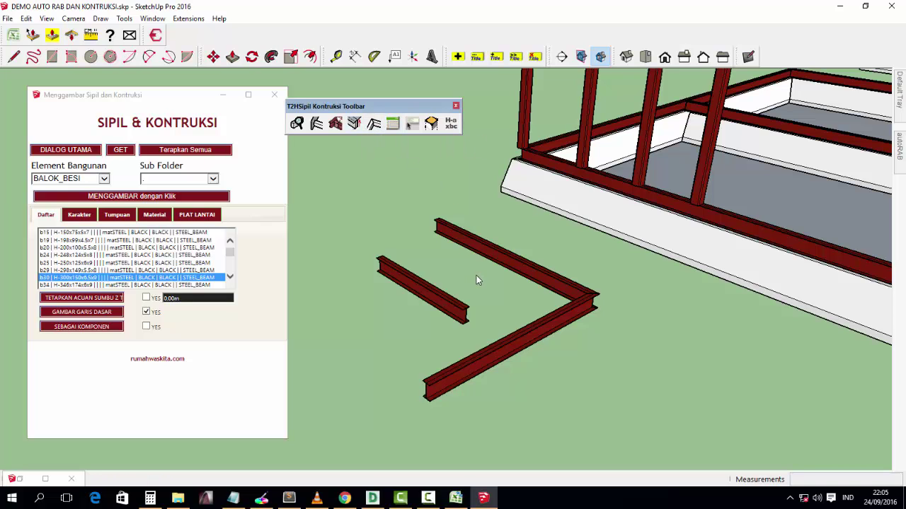
middle_click_drag(584, 291, 689, 258)
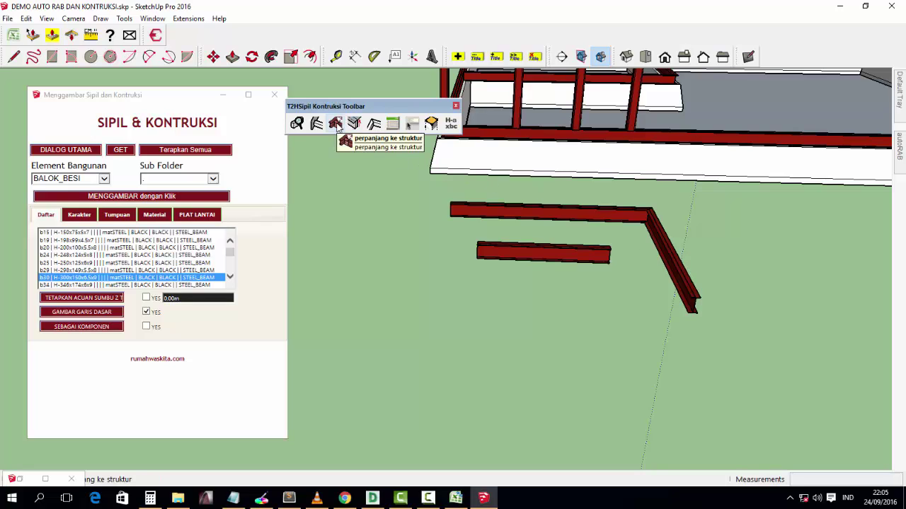
- Extend the short beam with 'perpanjang ke struktur' to meet the diagonal
left_click(338, 126)
left_click(544, 248)
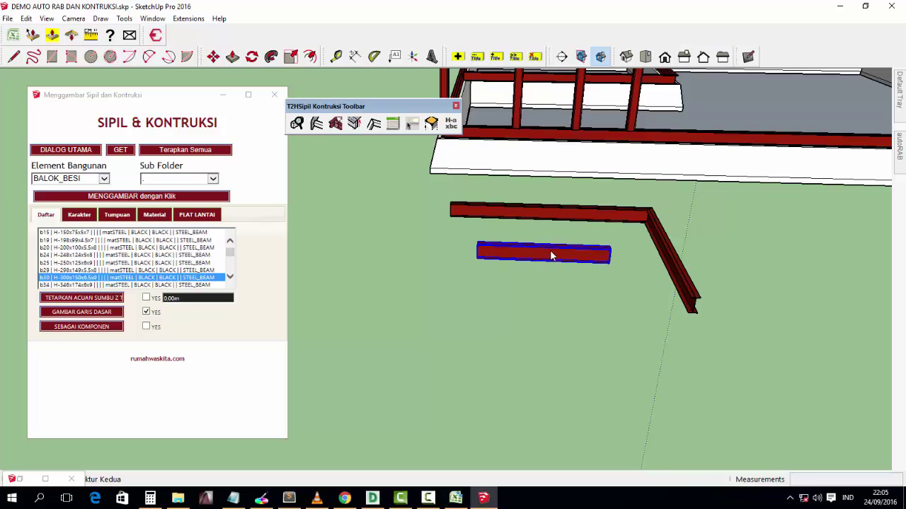
scroll(609, 255, "up", 1)
left_click(672, 258)
mouse_move(673, 259)
middle_mouse_down()
mouse_move(527, 318)
mouse_move(554, 252)
middle_mouse_up()
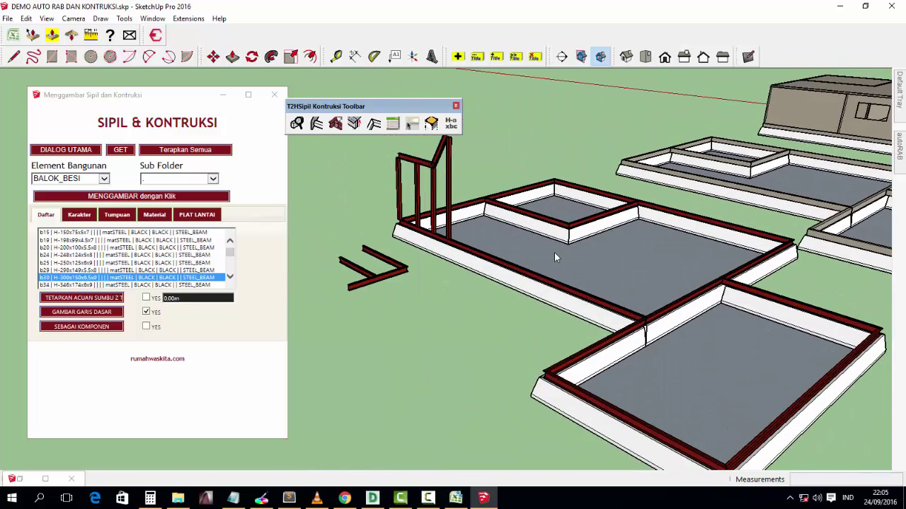
- Copy the slab faces with Move plus Ctrl onto open ground beside the model
scroll(467, 216, "up", 2)
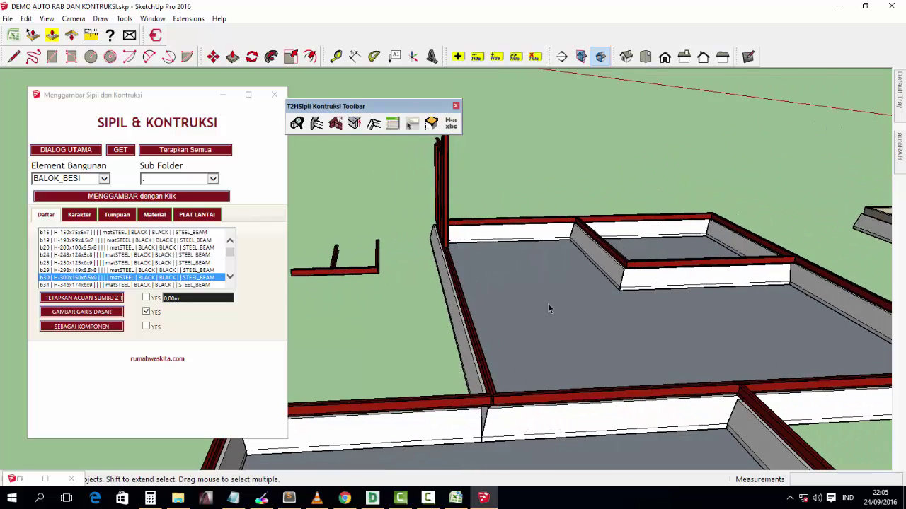
middle_click_drag(611, 334, 729, 269)
scroll(729, 268, "up", 2)
middle_click_drag(731, 324, 631, 296, "shift")
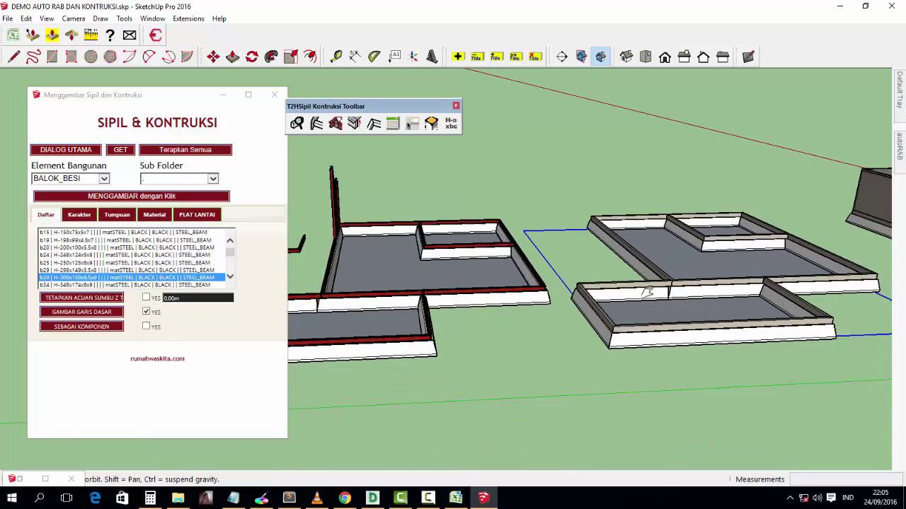
key("m")
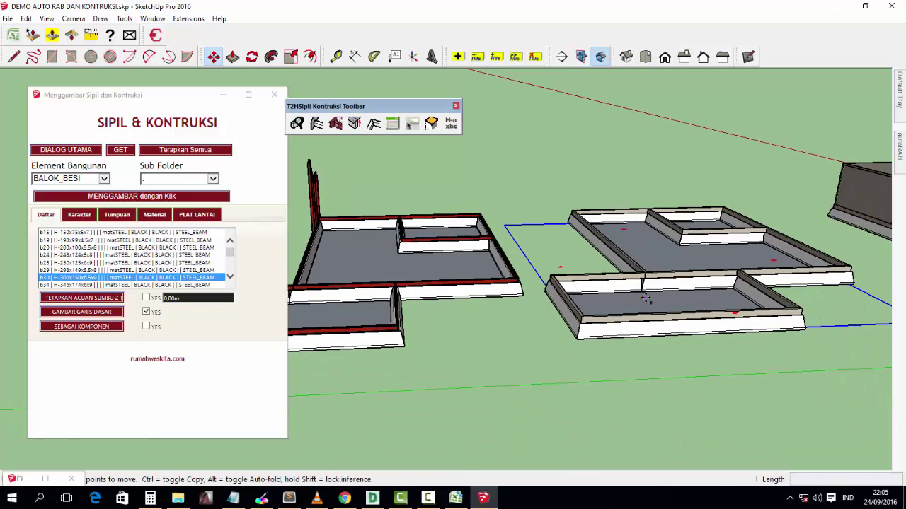
left_click(640, 295)
key("ctrl")
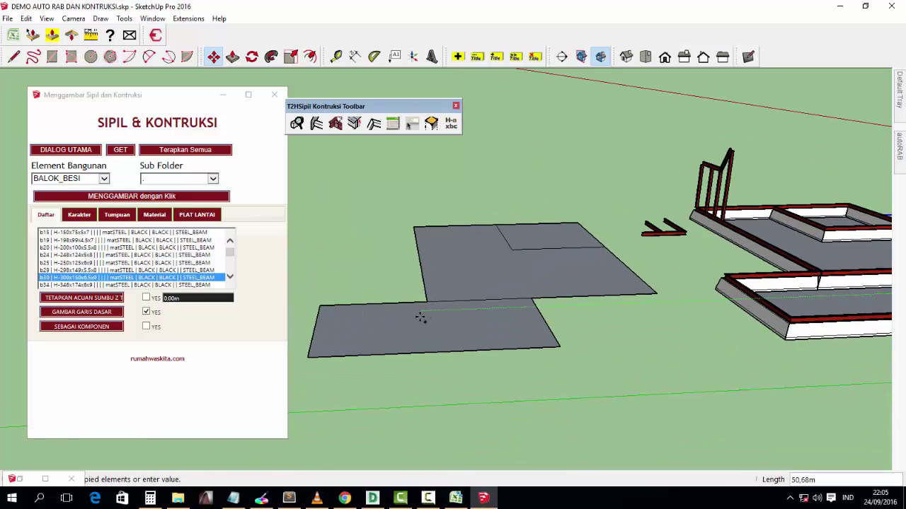
left_click(405, 312)
key("space")
- Set the element type to PONDASI BATUKALI, pick the PONDASIBATUKALI profile, and draw by clicking
left_click(71, 179)
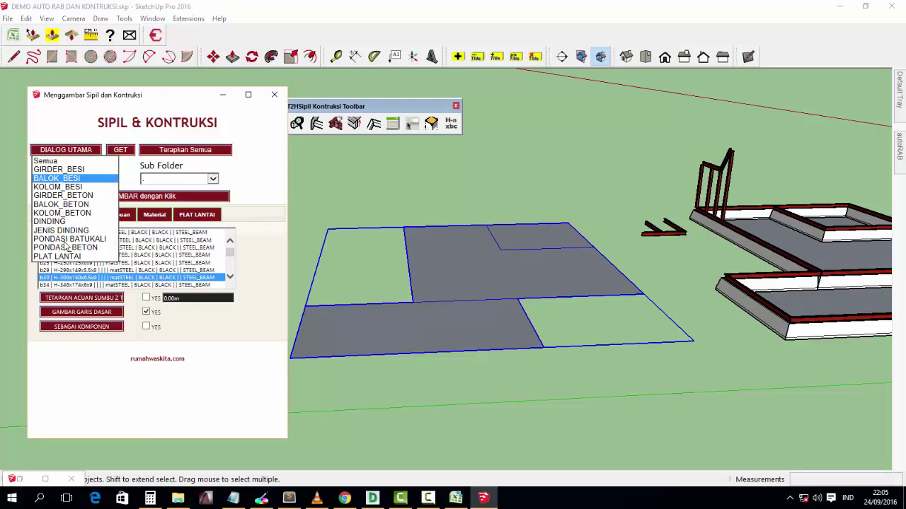
left_click(64, 247)
left_click(71, 179)
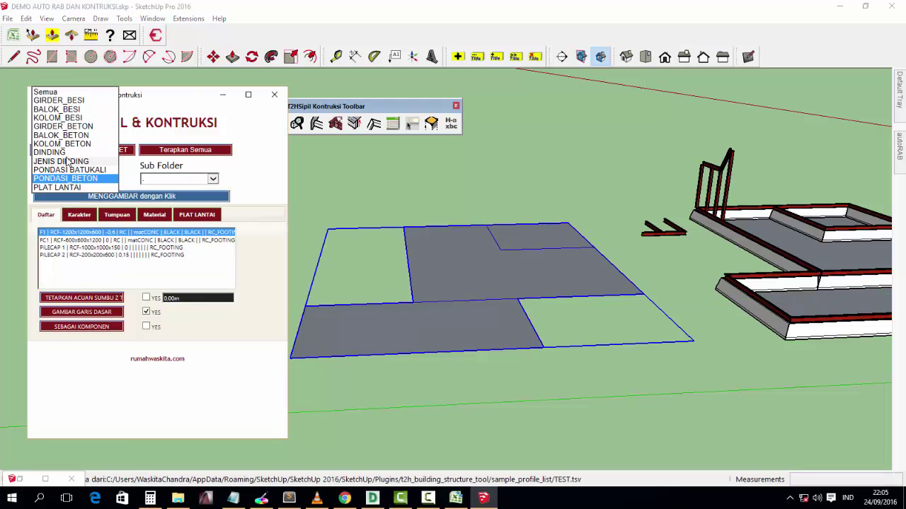
left_click(64, 170)
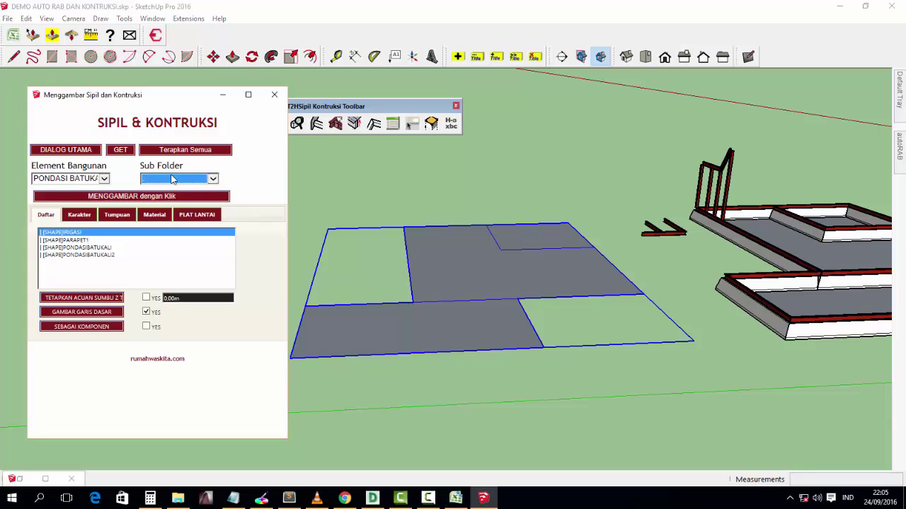
left_click(177, 178)
left_click(174, 185)
left_click(175, 184)
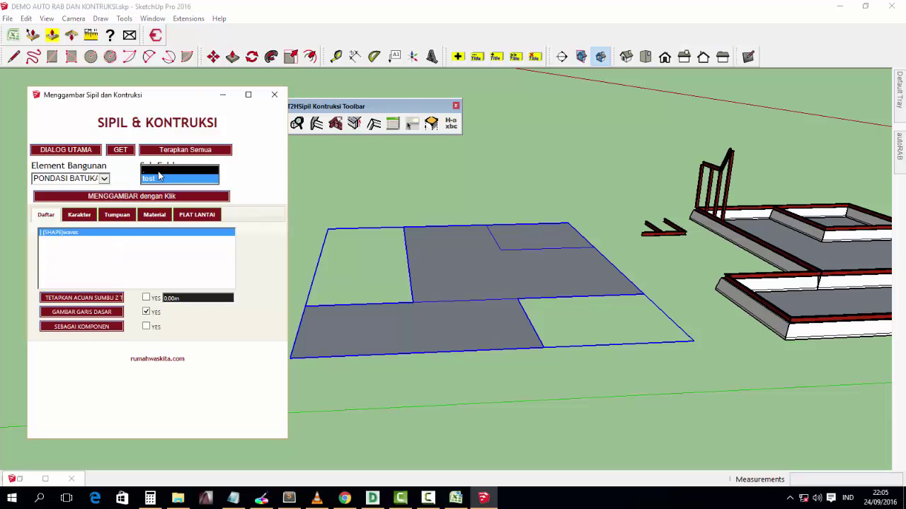
left_click(170, 187)
left_click(106, 247)
left_click(132, 196)
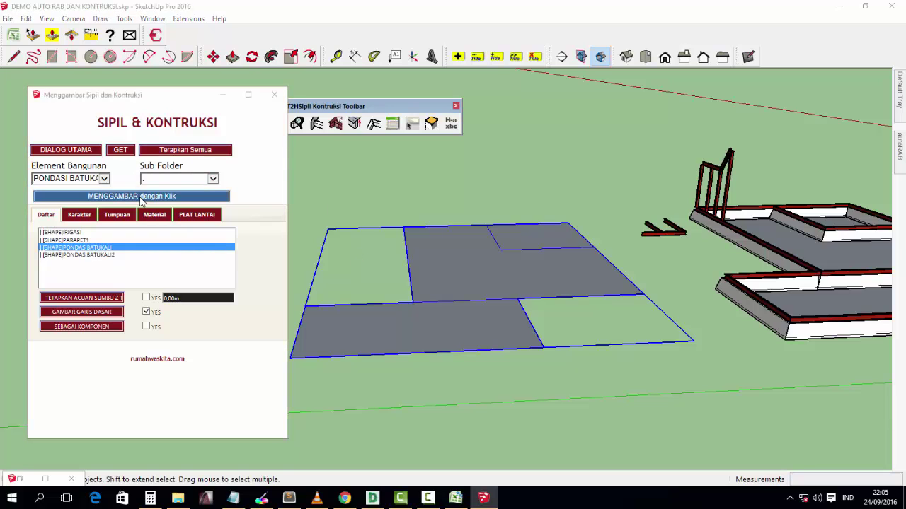
- Place stone strip pieces along the outer, top, bottom, inner and diagonal slab edges
scroll(609, 283, "up", 2)
left_click(335, 307)
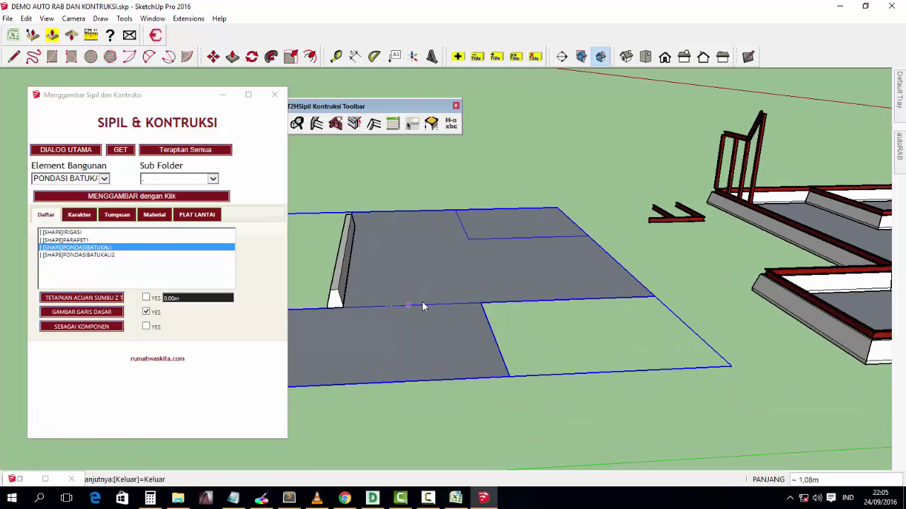
left_click(423, 305)
left_click(614, 303)
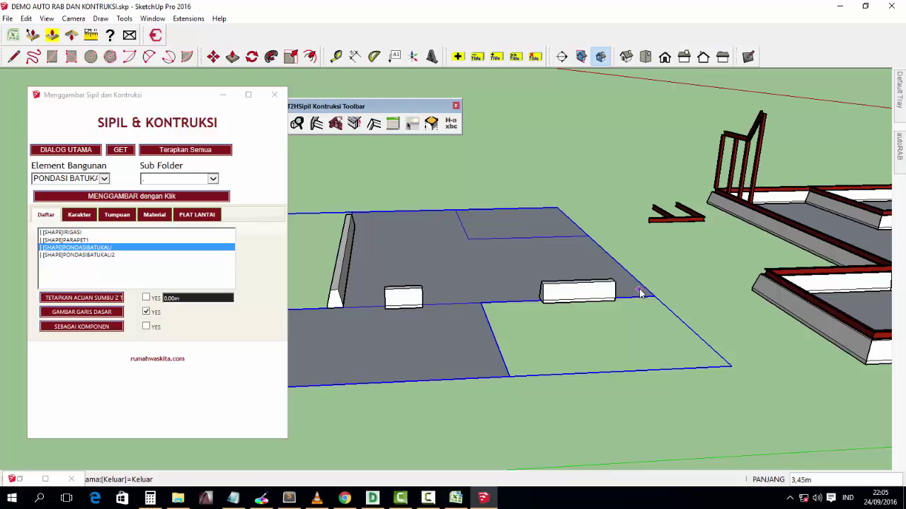
left_click(567, 241)
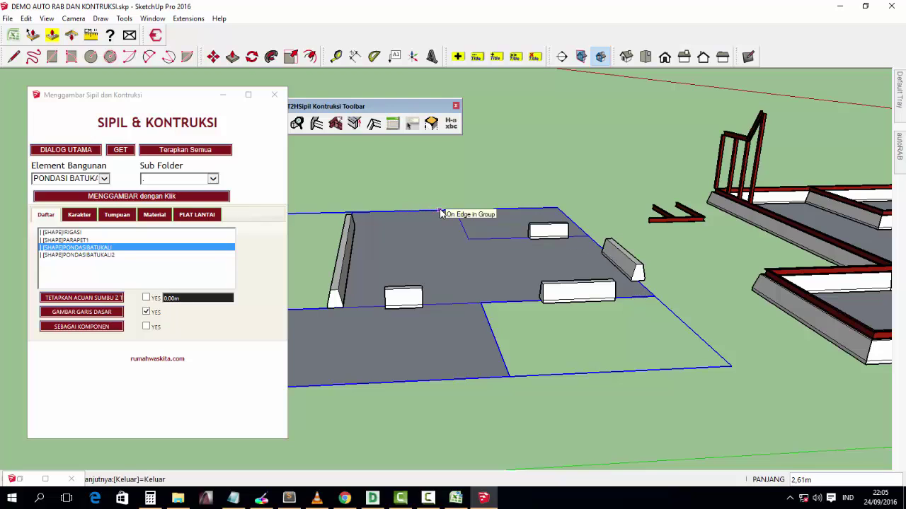
left_click(406, 213)
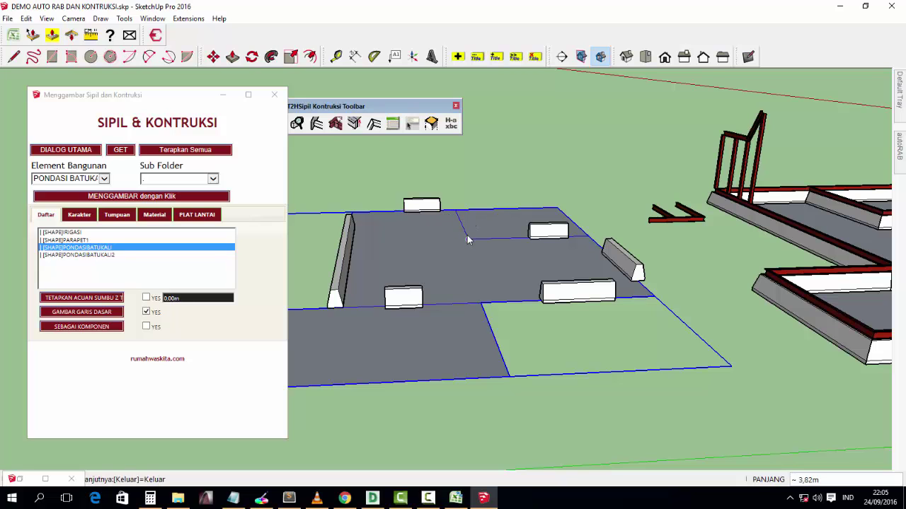
left_click(489, 257)
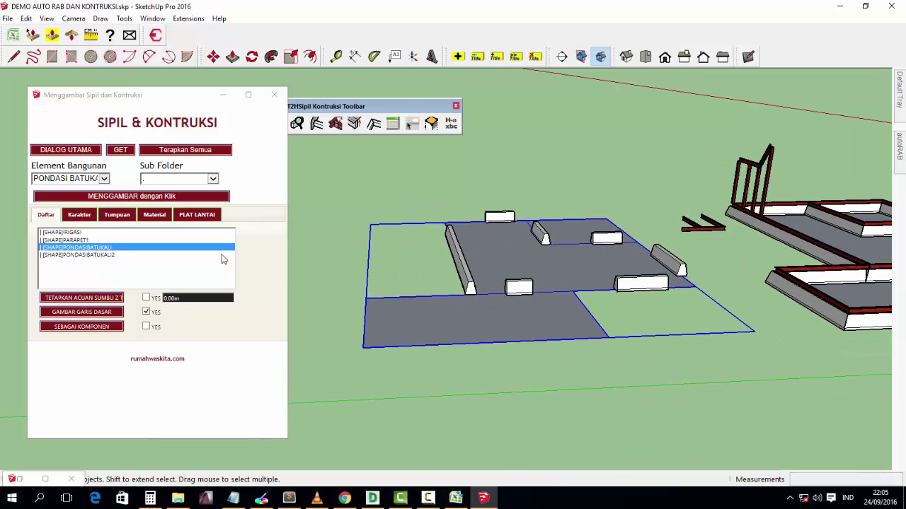
scroll(520, 327, "up", 2)
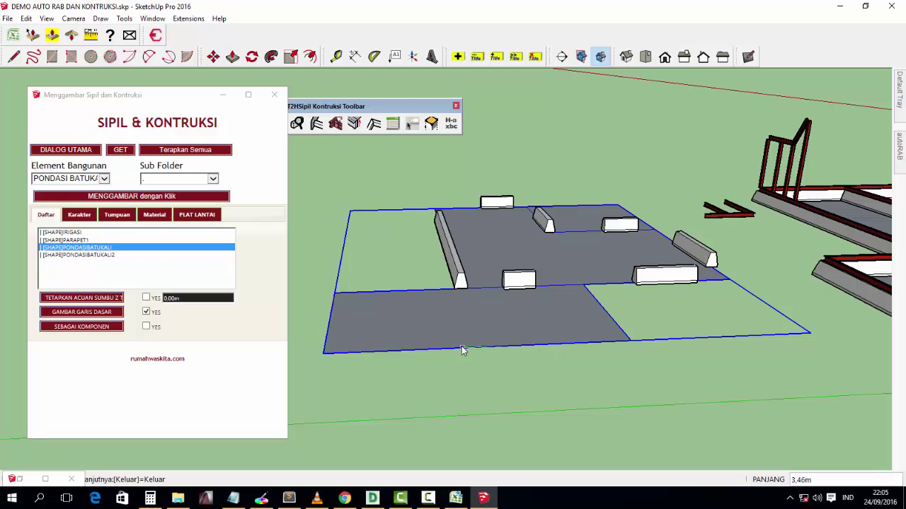
left_click(325, 335)
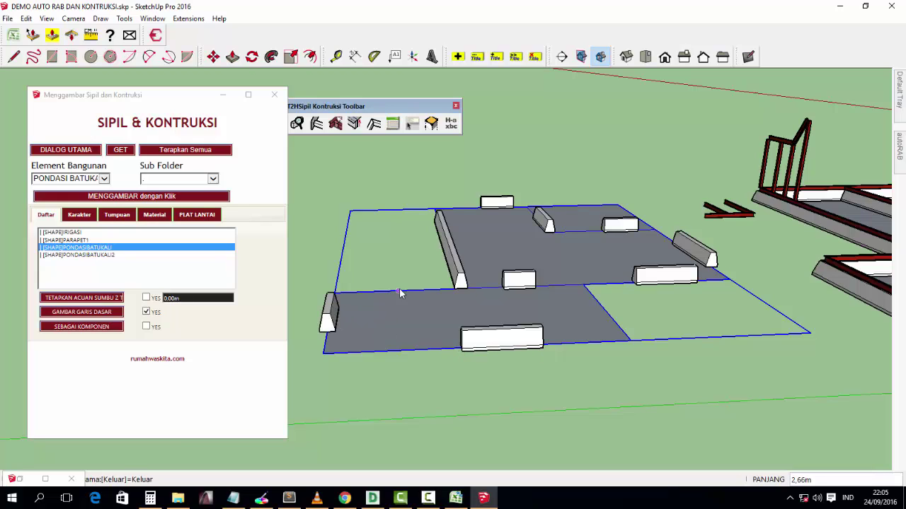
left_click(382, 294)
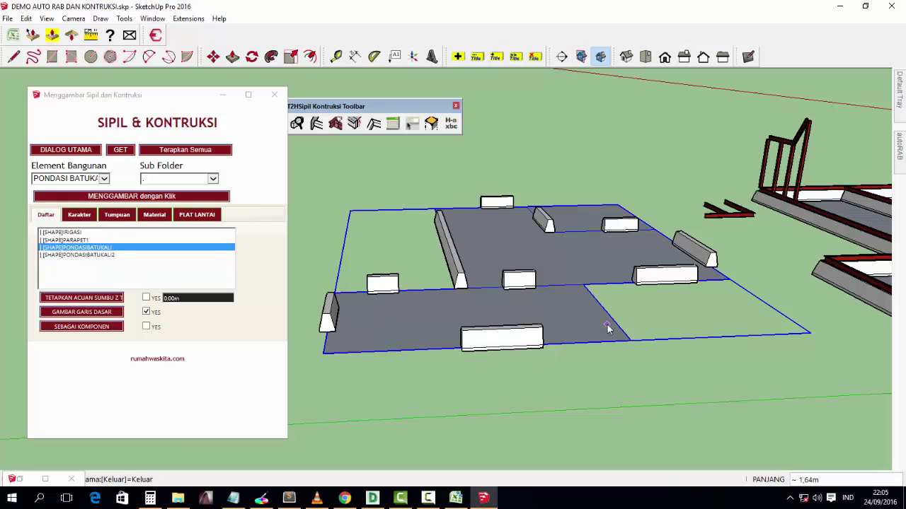
left_click(597, 306)
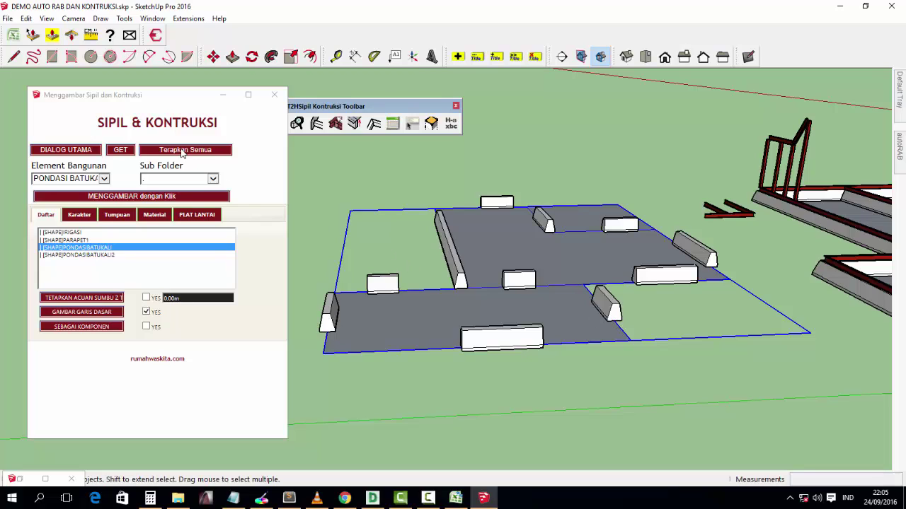
- Join the front strip to the angled end piece and left wall, and extend the middle strip
left_click(375, 125)
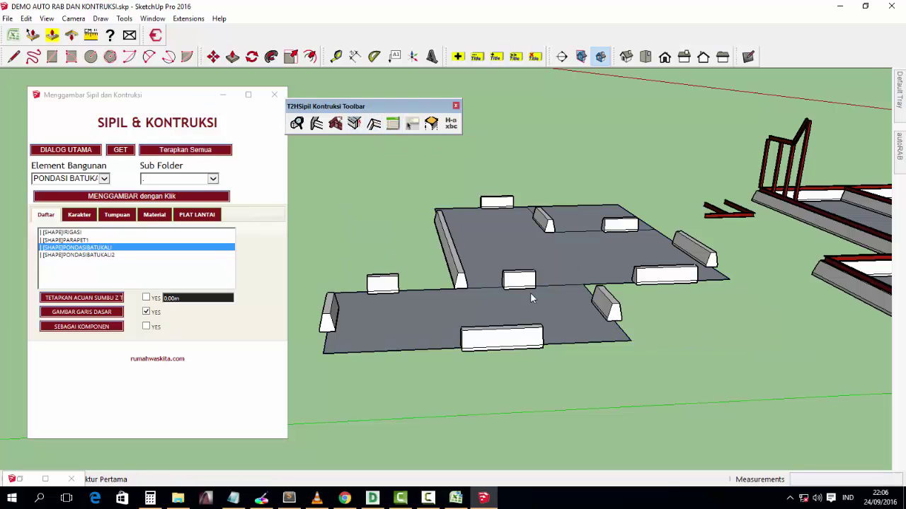
left_click(500, 341)
left_click(613, 310)
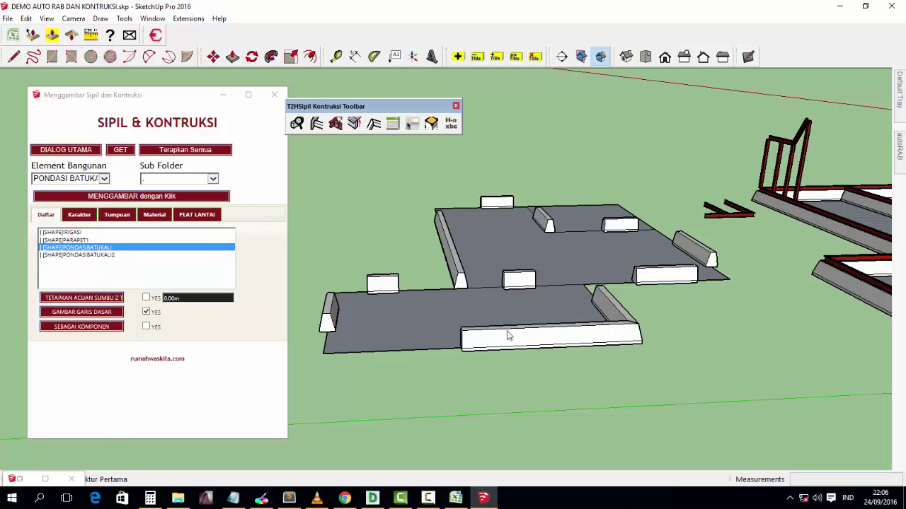
left_click(464, 341)
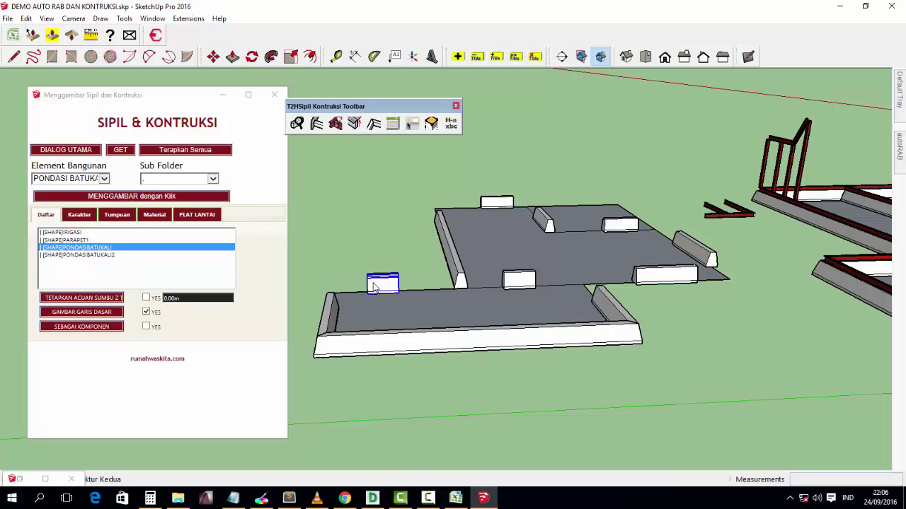
left_click(332, 310)
left_click(519, 280)
left_click(478, 279)
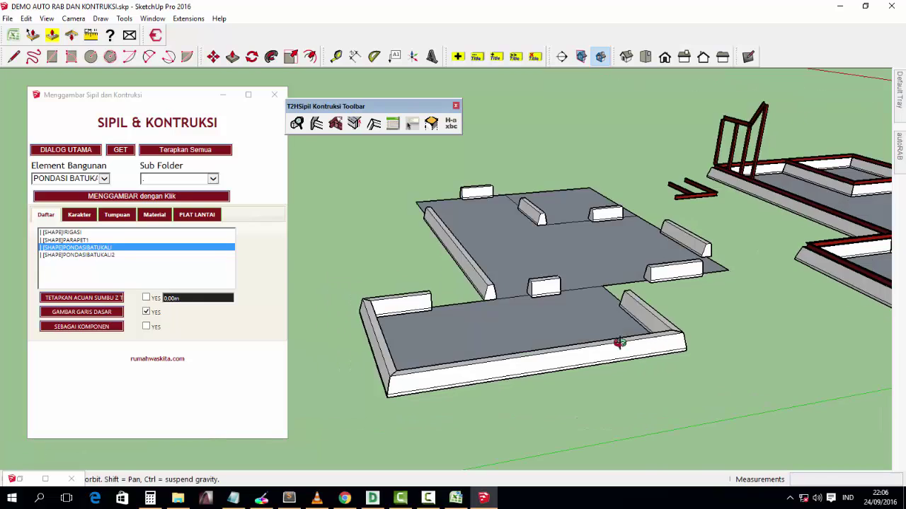
- Connect the front, right angled and left wall pieces to the back foundation wall
middle_click_drag(664, 278, 538, 287)
left_click(539, 288)
left_click(579, 284)
scroll(629, 255, "up", 2)
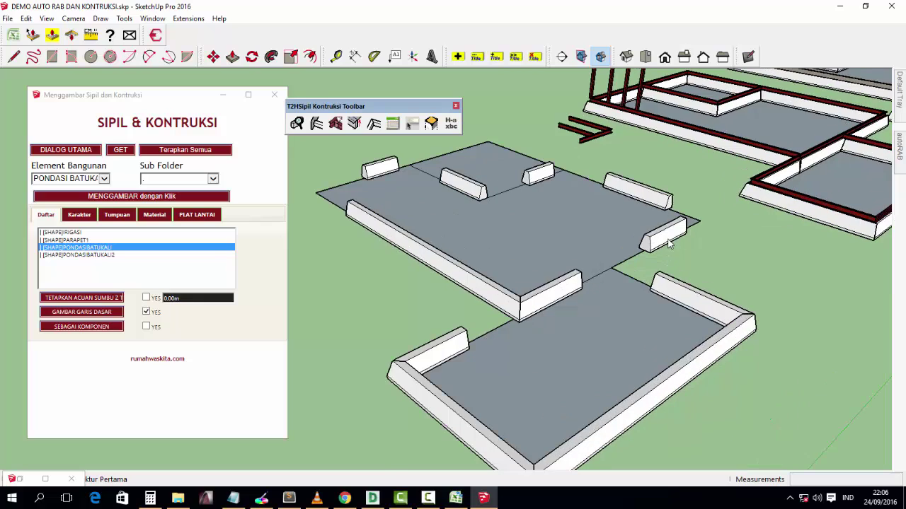
left_click(664, 237)
left_click(637, 198)
middle_click_drag(525, 193, 488, 194)
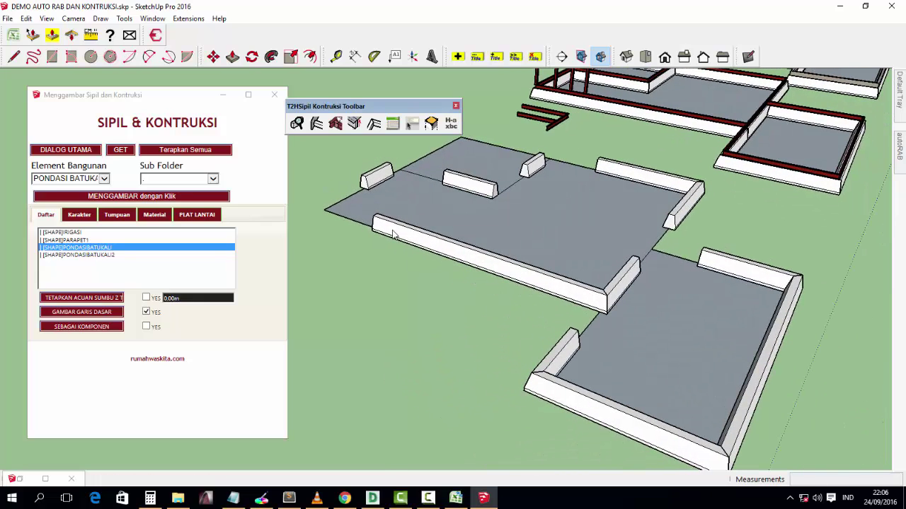
left_click(397, 226)
left_click(373, 178)
left_click(378, 176)
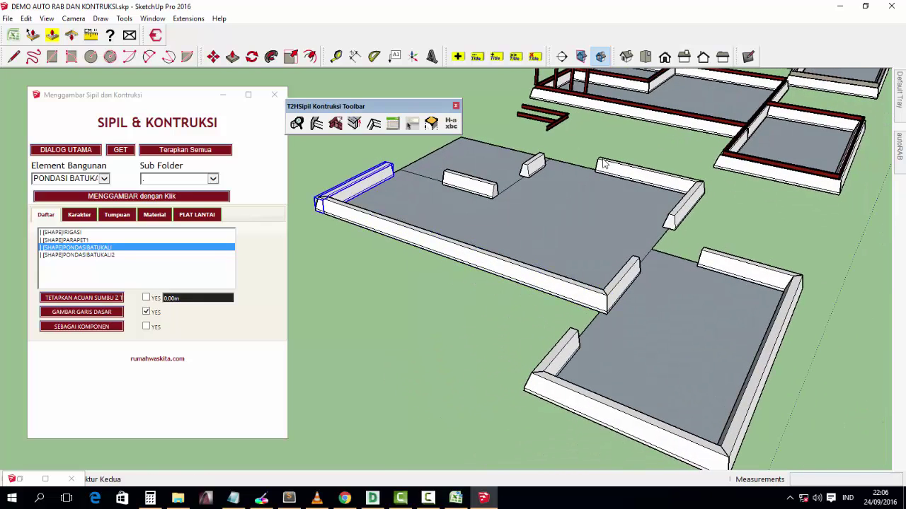
left_click(614, 163)
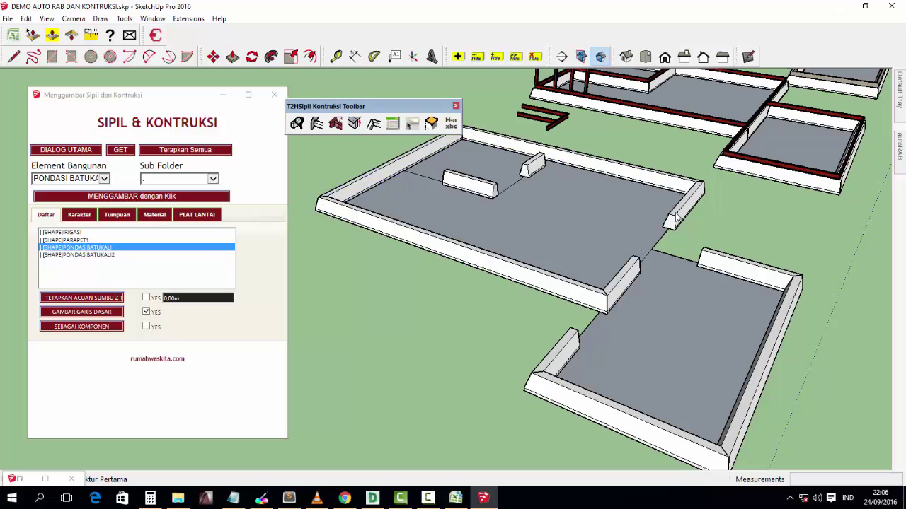
- Delete a stray middle wall piece and fill the foundation gap along the front edge
mouse_move(676, 219)
middle_mouse_down()
mouse_move(651, 276)
mouse_move(515, 309)
middle_mouse_up()
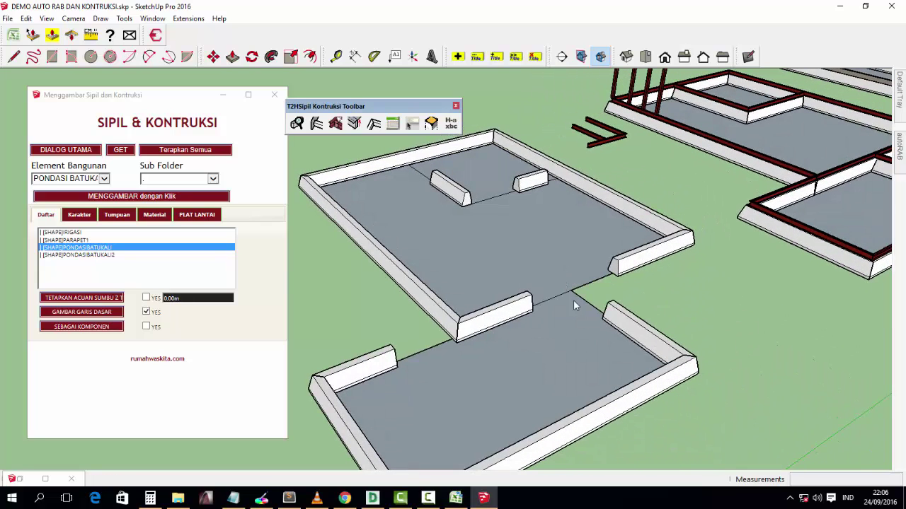
left_click(631, 263)
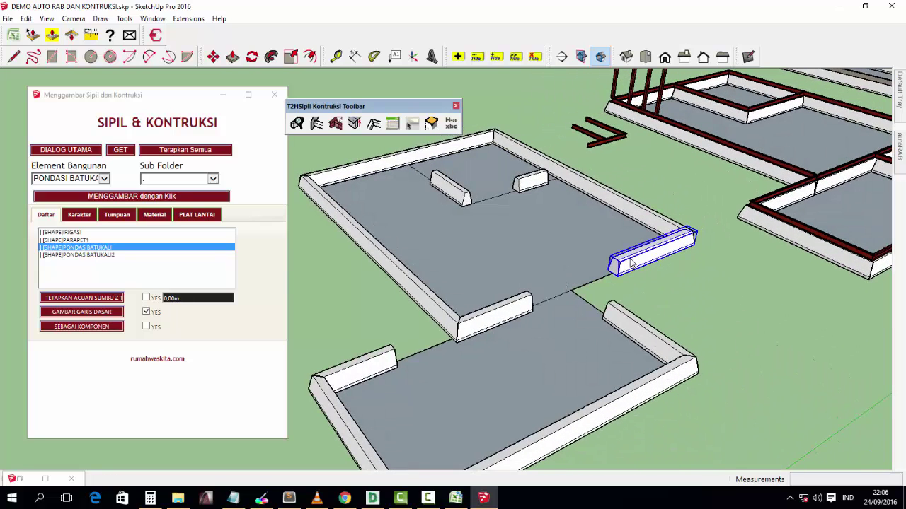
left_click(525, 303)
key("Delete")
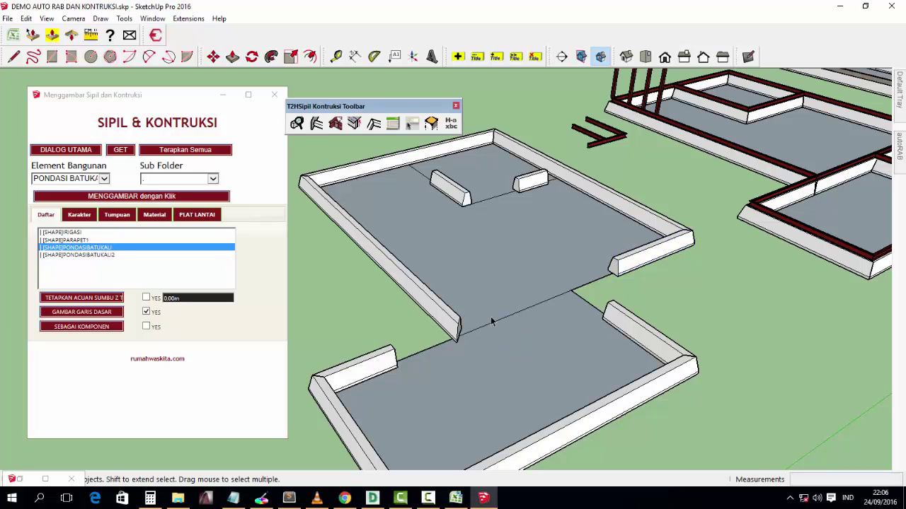
left_click(479, 326)
left_click(627, 267, "shift")
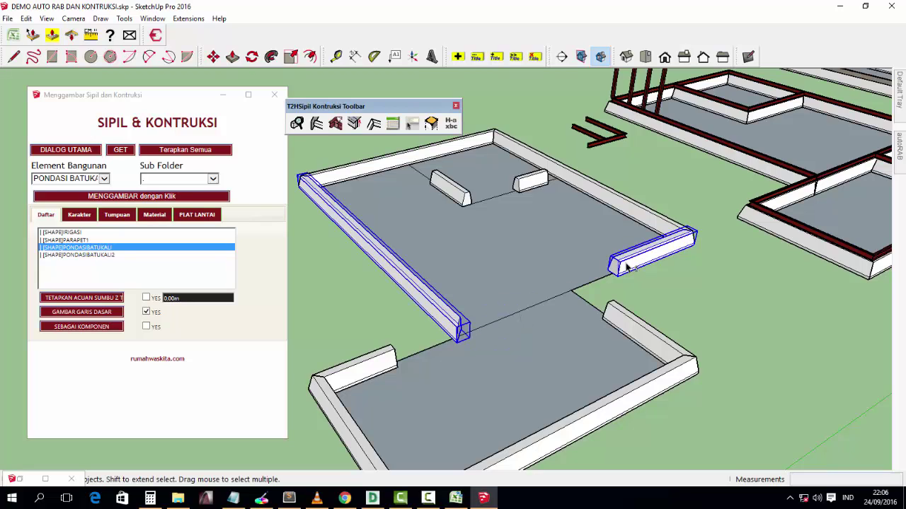
left_click(423, 254)
left_click(444, 314)
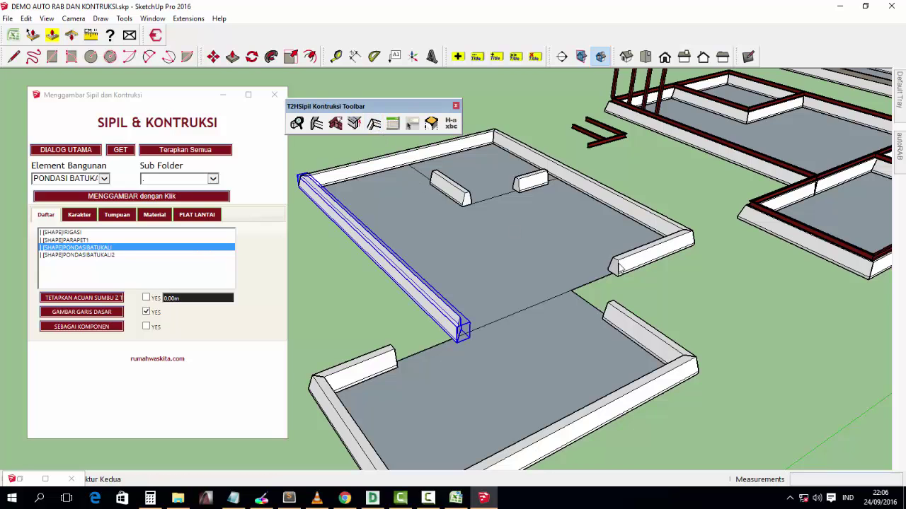
left_click(621, 266)
- Extend the short right wall and build the inner dividing strip between the two blocks
middle_click_drag(421, 205, 518, 239)
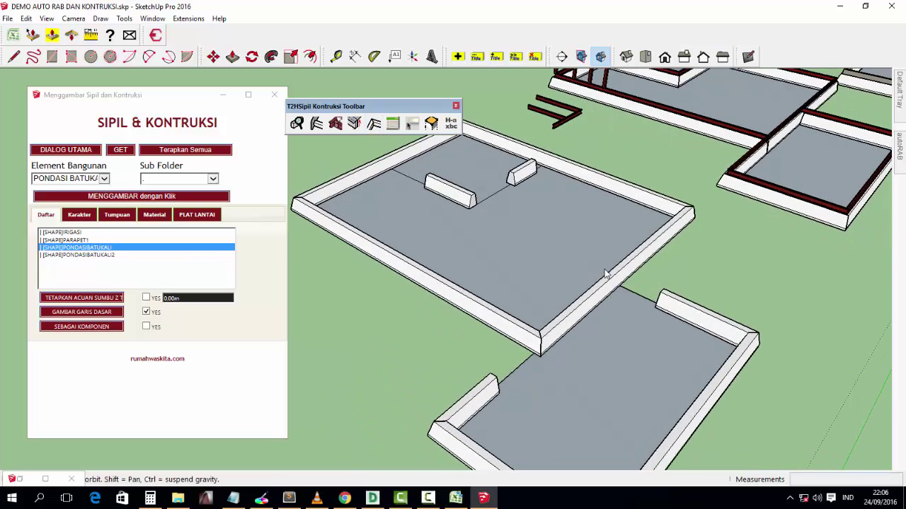
scroll(637, 296, "up", 2)
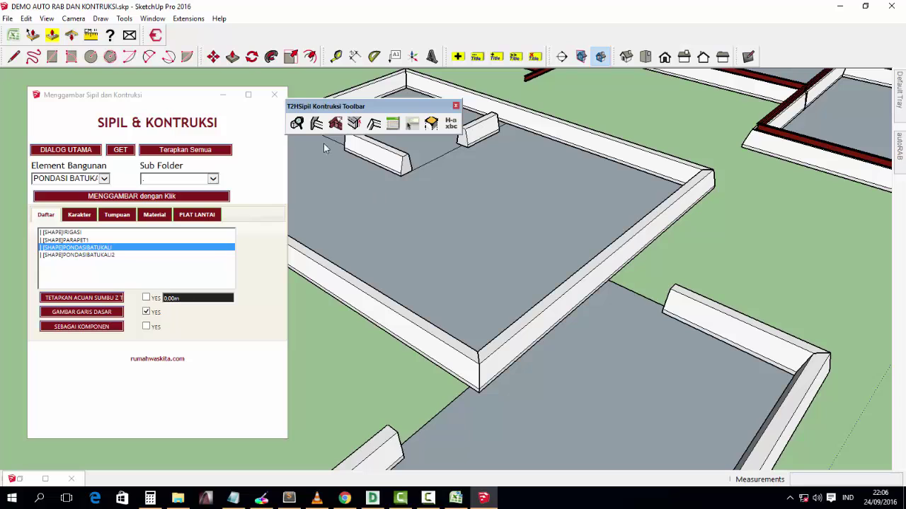
left_click(611, 286)
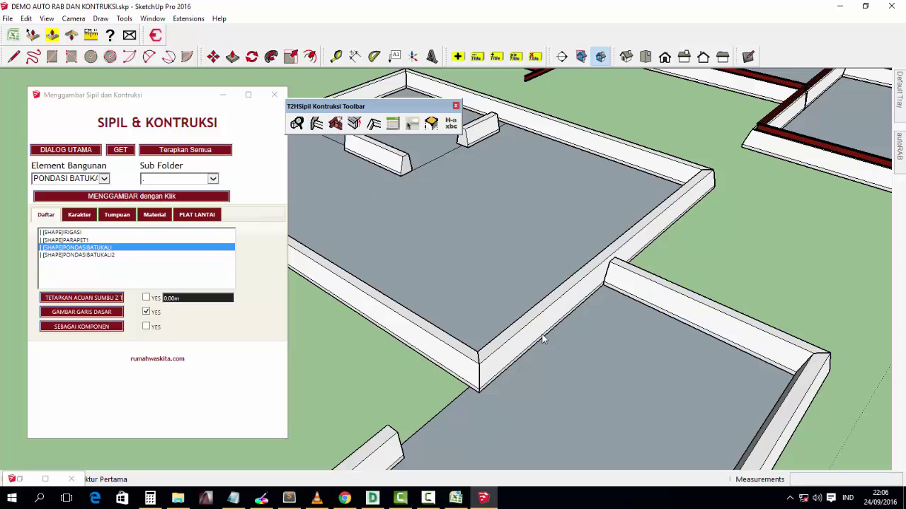
left_click(374, 460)
left_click(387, 164)
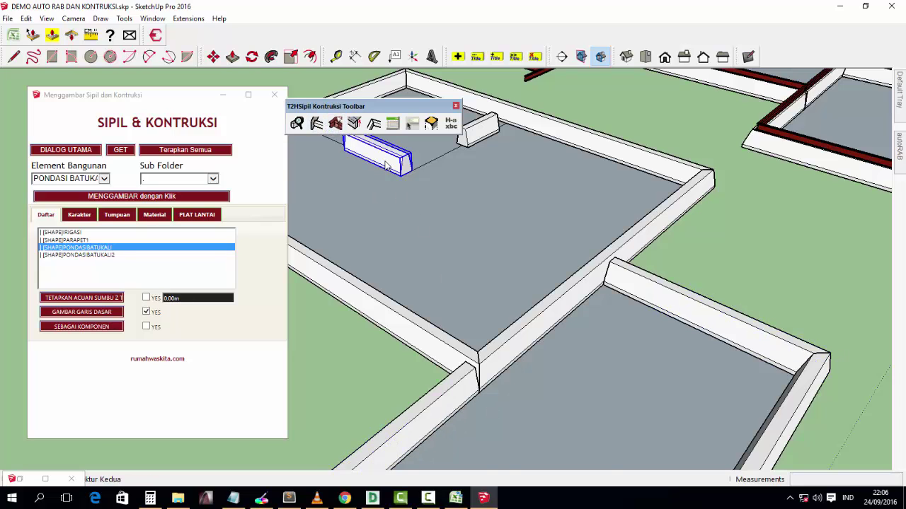
middle_click_drag(390, 167, 433, 230)
left_click(433, 230)
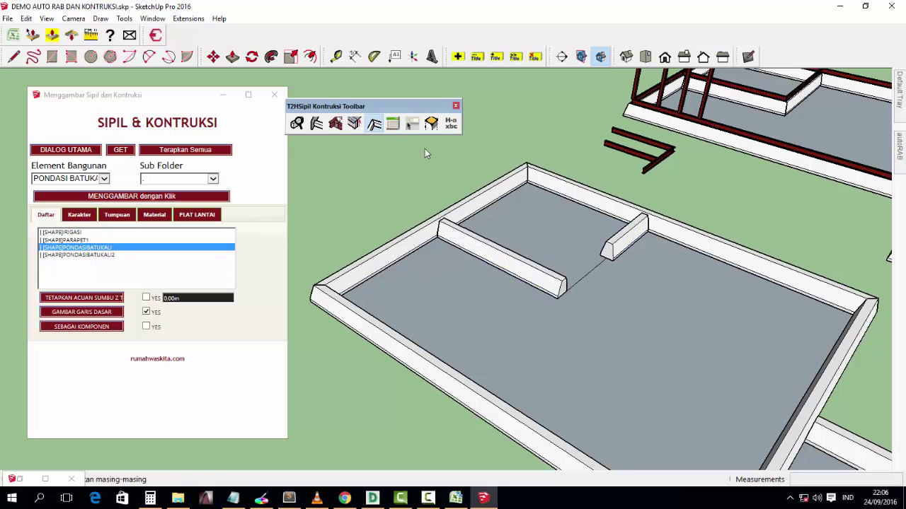
left_click(535, 276)
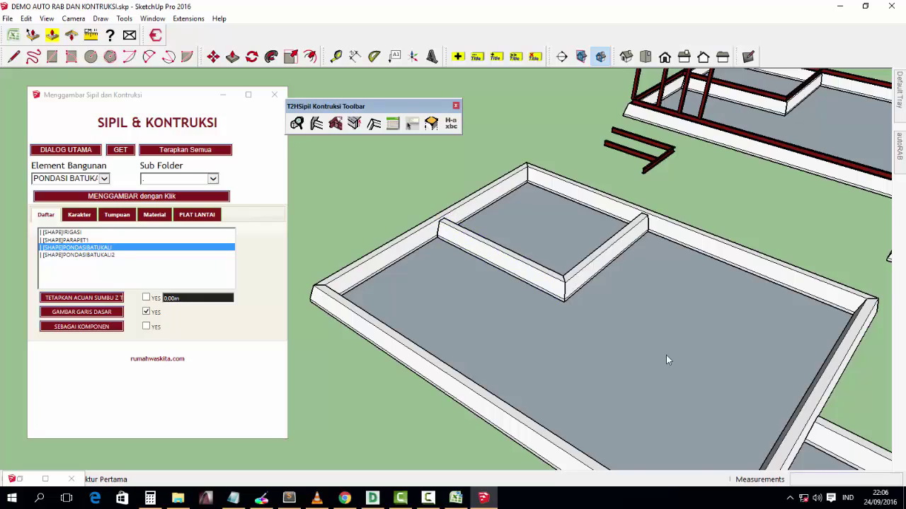
mouse_move(666, 357)
middle_mouse_down()
mouse_move(566, 235)
mouse_move(587, 293)
mouse_move(495, 269)
mouse_move(608, 319)
middle_mouse_up()
left_click(79, 179)
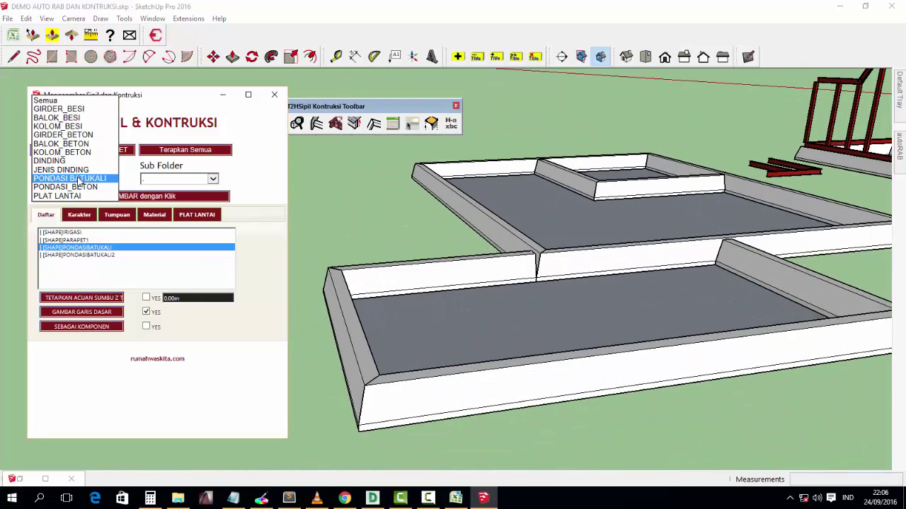
- Set the element type to BALOK_BESI with the H-400x200x8x13 beam profile
left_click(49, 117)
left_click(60, 179)
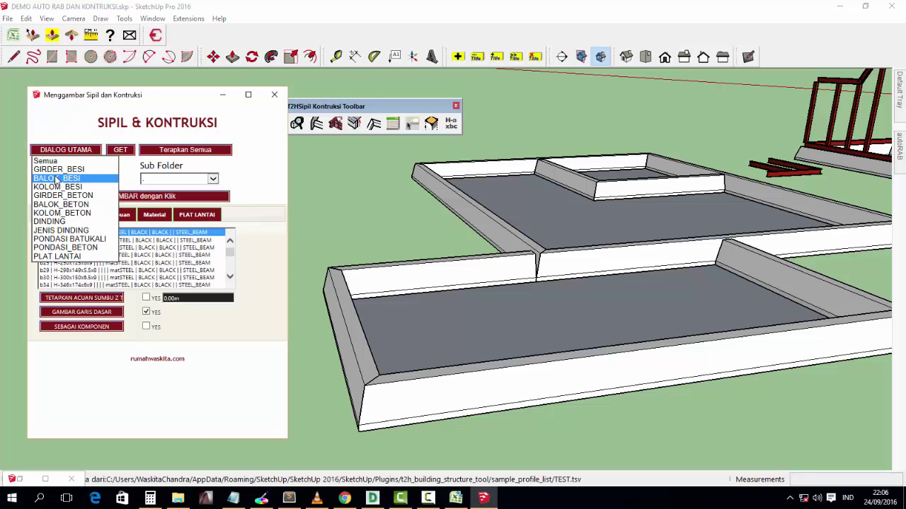
left_click(173, 262)
scroll(173, 262, "down", 3)
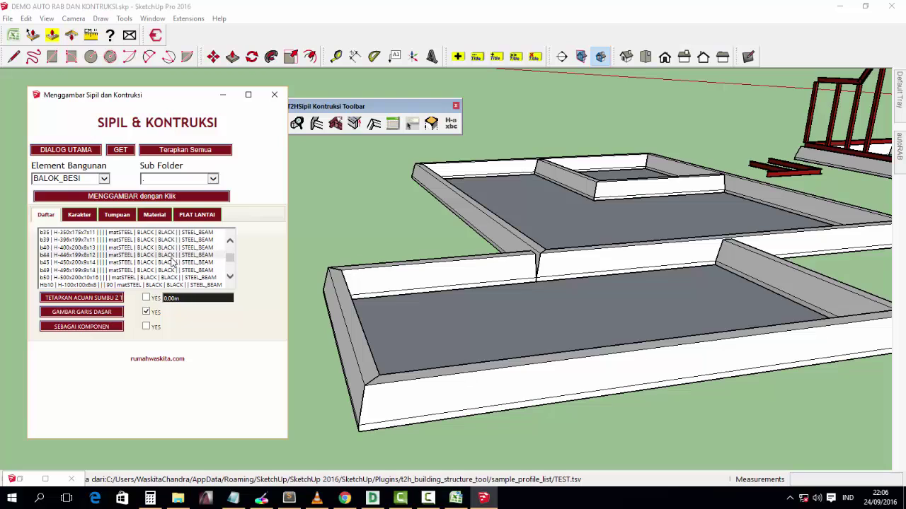
scroll(113, 254, "up", 1)
scroll(95, 249, "up", 1)
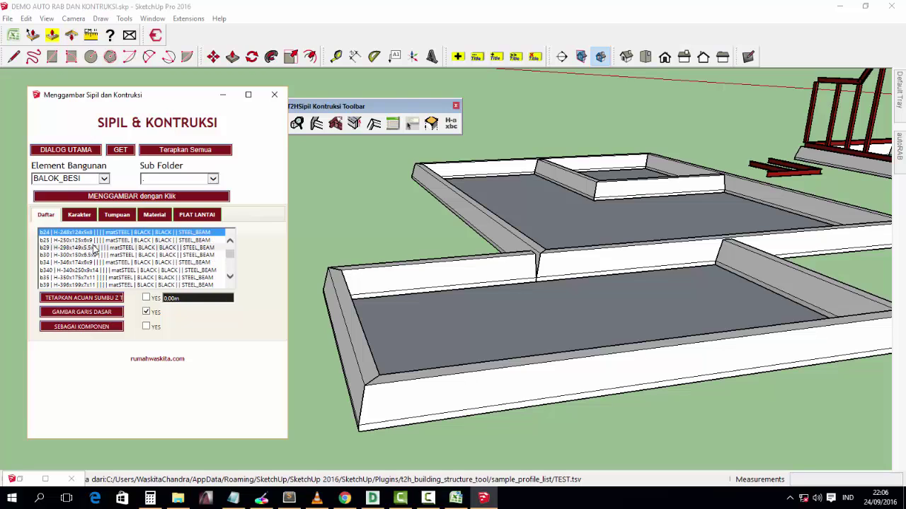
left_click(99, 255)
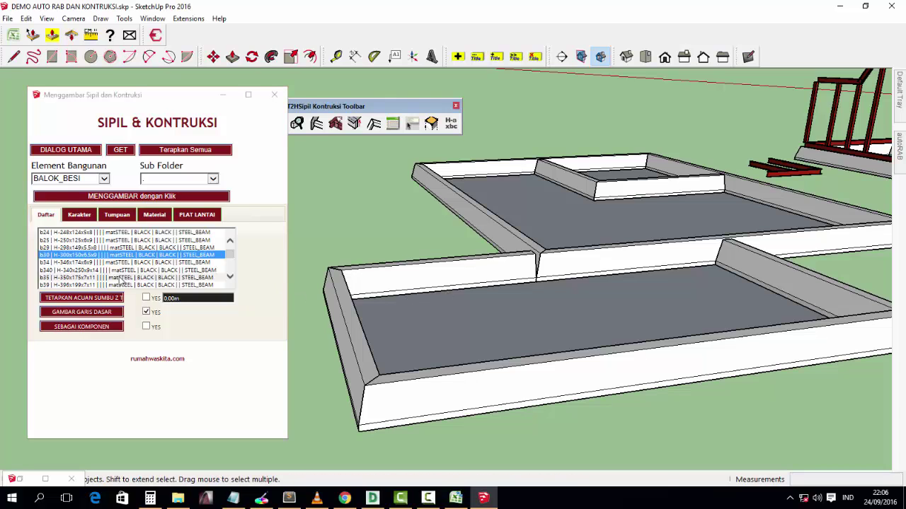
scroll(106, 276, "down", 1)
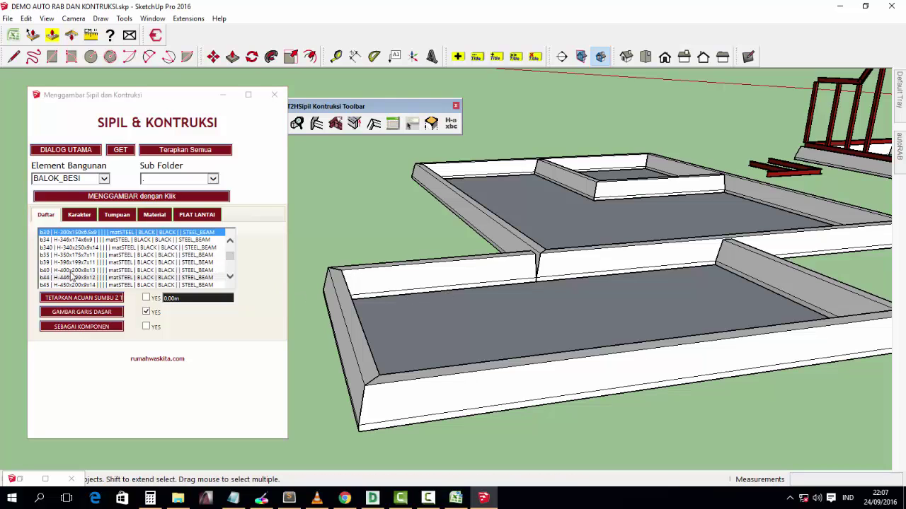
left_click(106, 269)
scroll(382, 286, "up", 2)
scroll(479, 337, "up", 2)
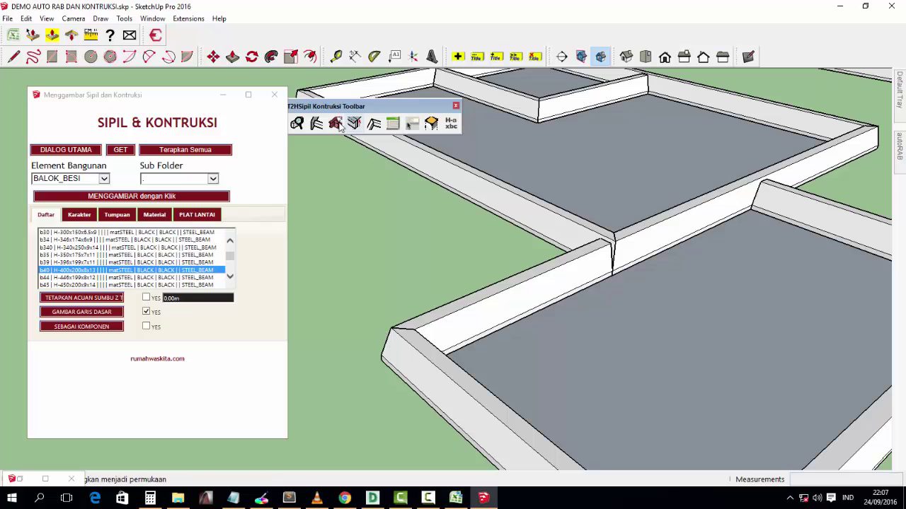
- Draw the first steel beams along the near wall tops, including a 1.45 m stub
left_click(407, 333)
left_click(591, 256)
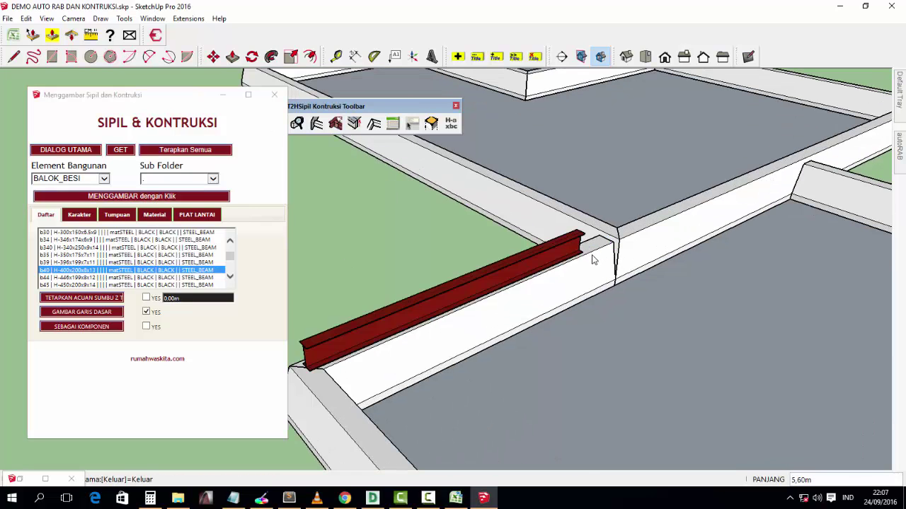
middle_click_drag(530, 336, 654, 386)
left_click(688, 442)
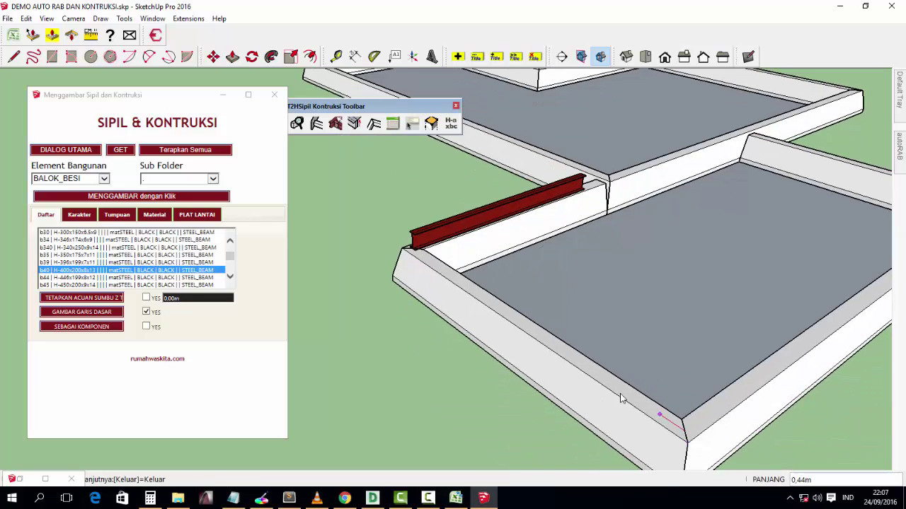
left_click(593, 370)
middle_click_drag(749, 375, 821, 261)
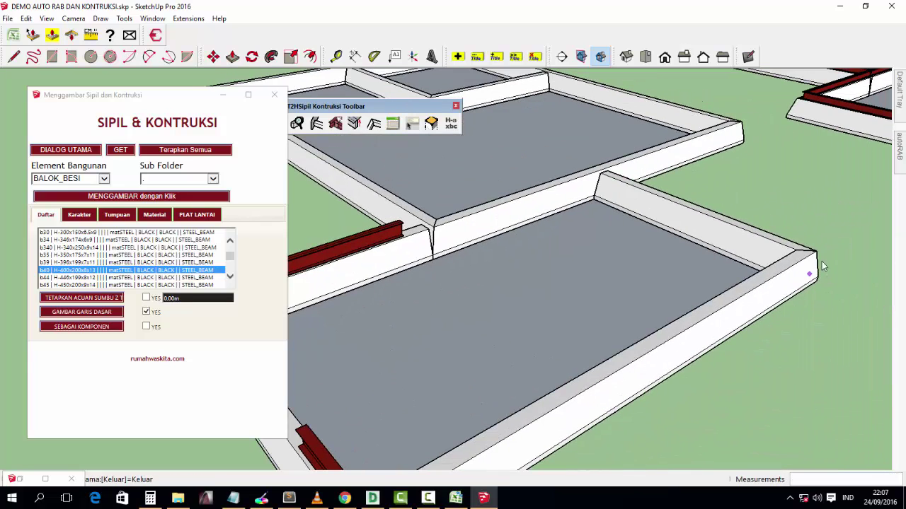
scroll(822, 261, "up", 3)
left_click(797, 266)
left_click(736, 292)
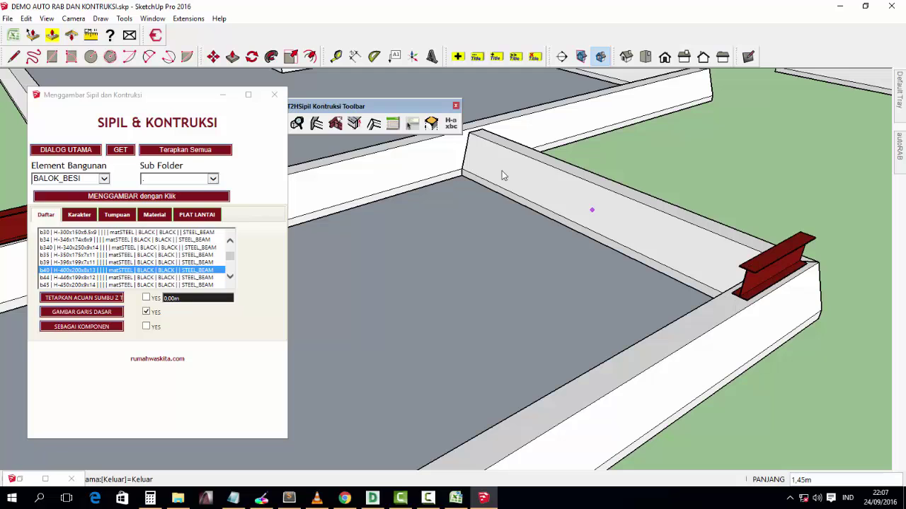
- Add two more short steel beams running from wall corners along the wall tops
scroll(479, 134, "down", 3)
middle_click_drag(478, 134, 481, 156)
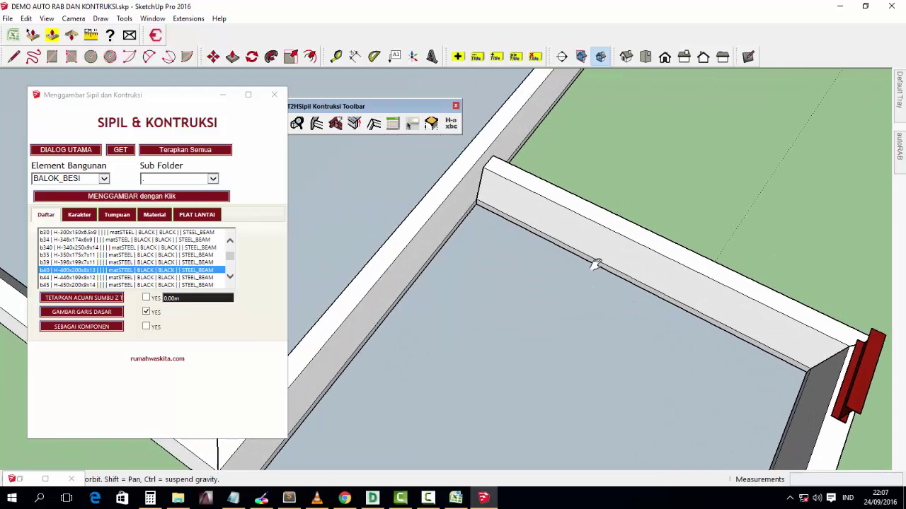
scroll(481, 156, "up", 4)
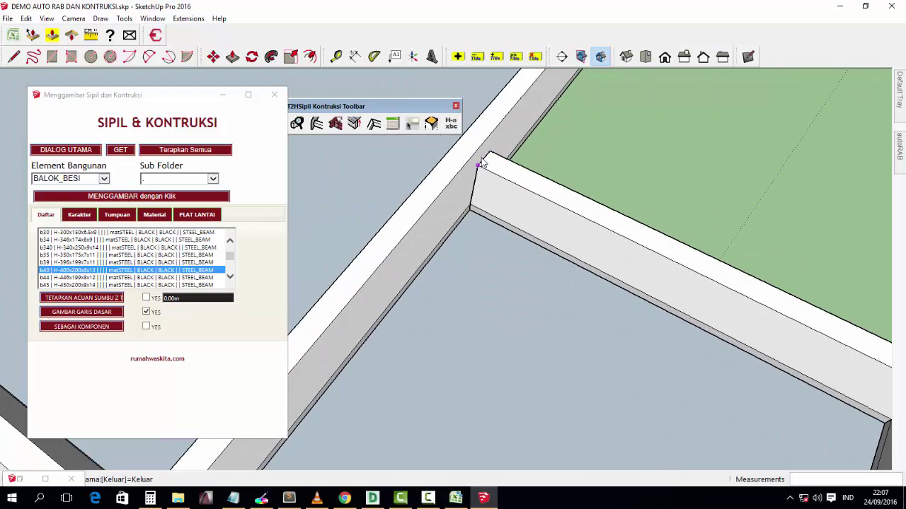
left_click(485, 174)
left_click(626, 229)
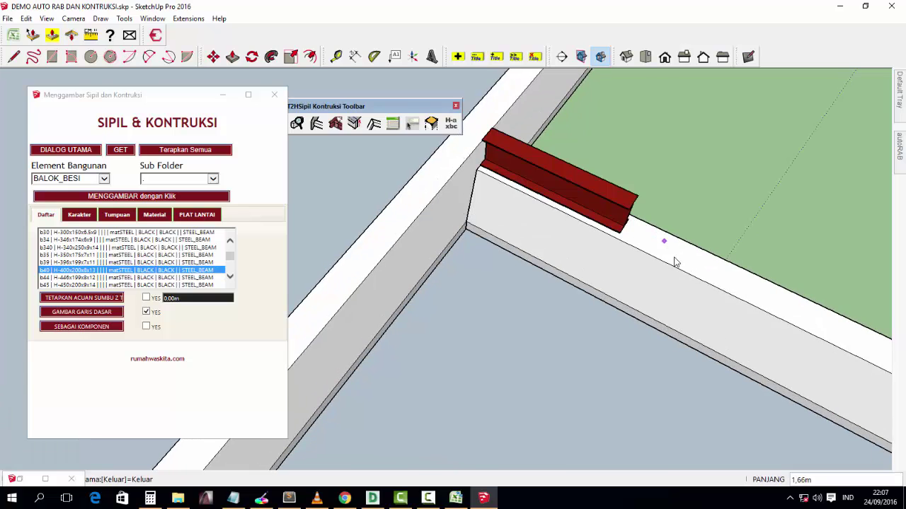
mouse_move(673, 259)
middle_mouse_down()
mouse_move(739, 326)
mouse_move(491, 333)
middle_mouse_up()
scroll(602, 330, "up", 5)
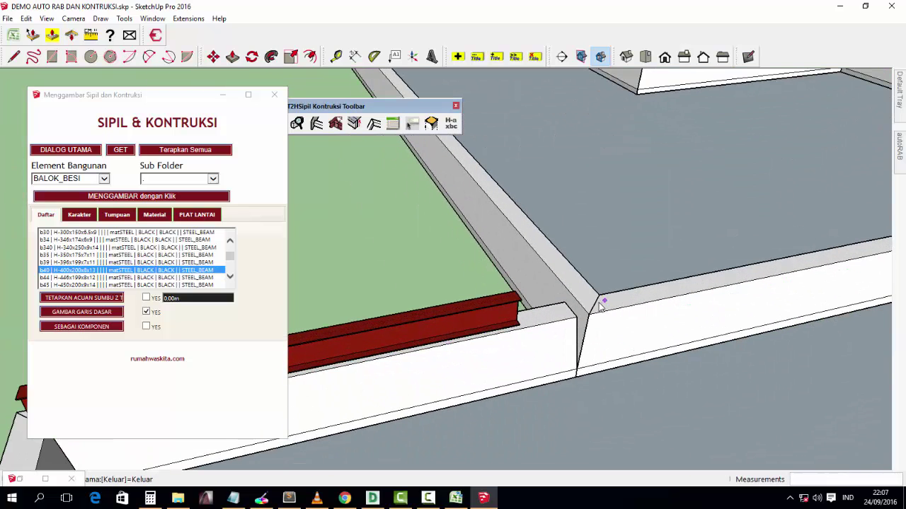
left_click(600, 304)
left_click(681, 291)
- Add a beam on the interior wall top and a 3.43 m beam along the far wall
mouse_move(680, 293)
middle_mouse_down()
mouse_move(712, 388)
mouse_move(533, 150)
middle_mouse_up()
scroll(491, 183, "up", 3)
scroll(511, 207, "up", 2)
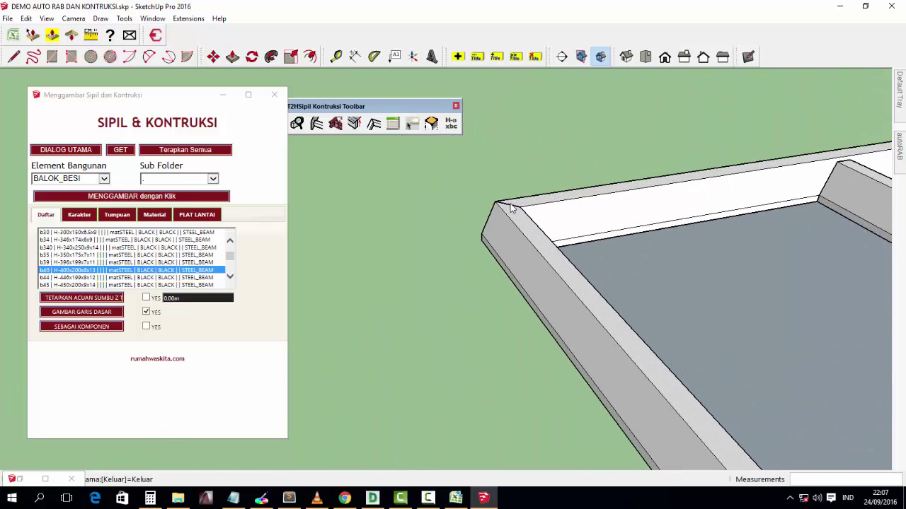
mouse_move(687, 255)
middle_mouse_down()
mouse_move(545, 285)
mouse_move(714, 241)
middle_mouse_up()
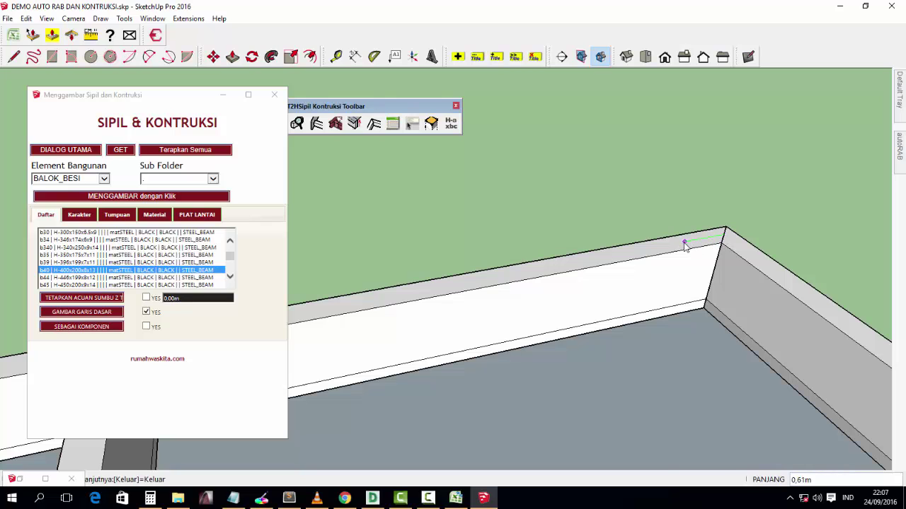
scroll(714, 244, "down", 1)
scroll(707, 247, "down", 2)
scroll(495, 249, "down", 3)
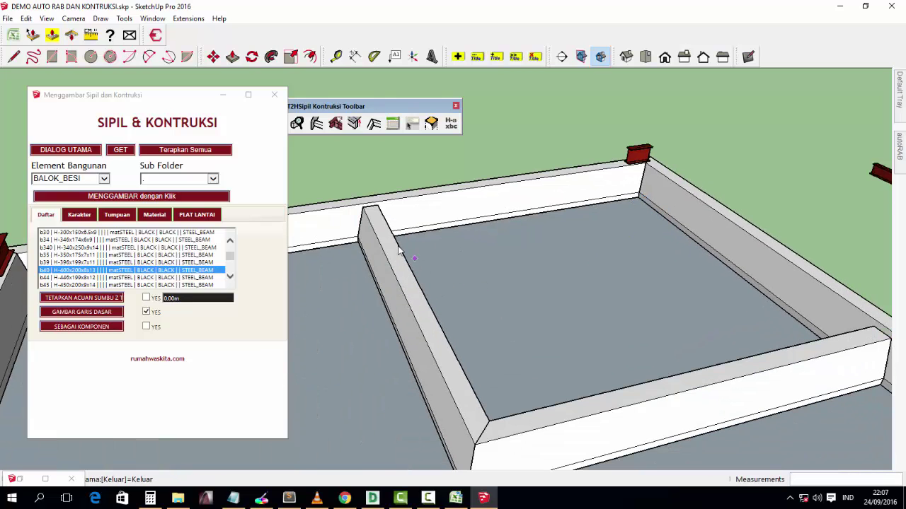
left_click(371, 211)
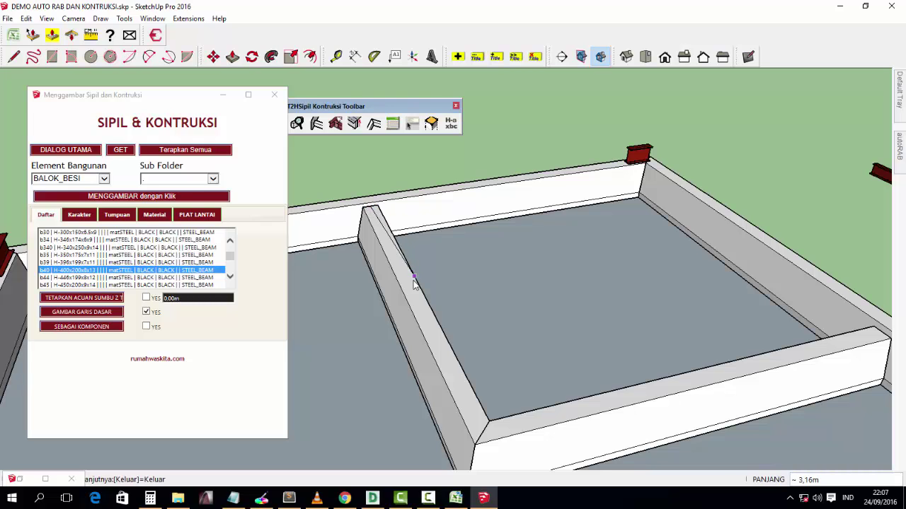
left_click(416, 289)
middle_click_drag(416, 288, 657, 300)
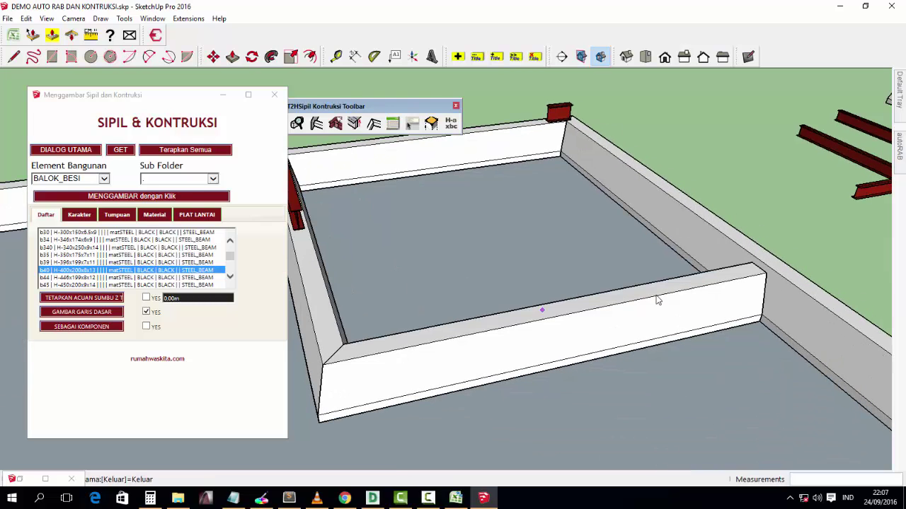
left_click(763, 275)
left_click(579, 304)
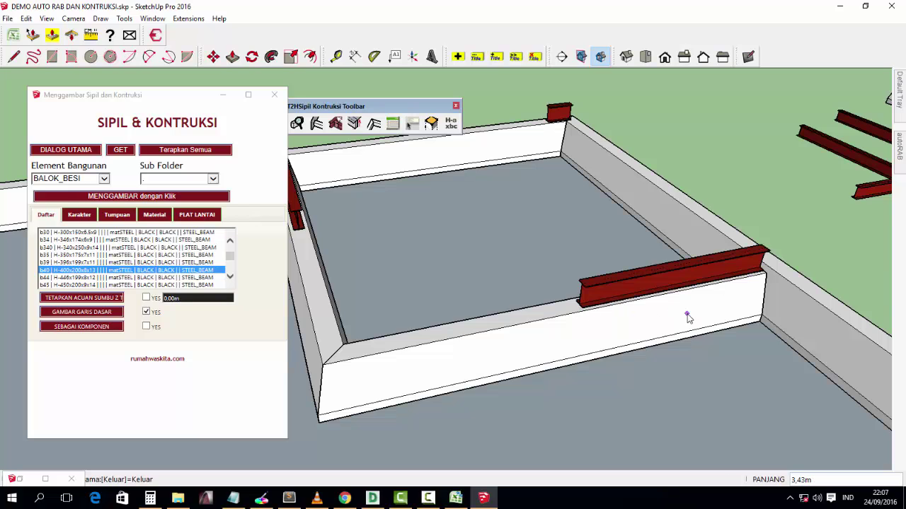
- Start another steel beam at the next wall corner
middle_click_drag(687, 316, 746, 309)
scroll(729, 306, "up", 2)
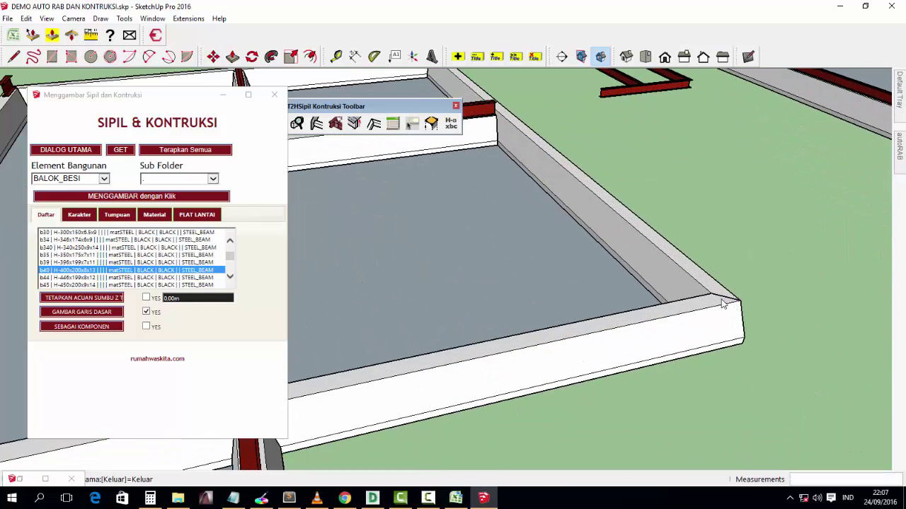
left_click(724, 304)
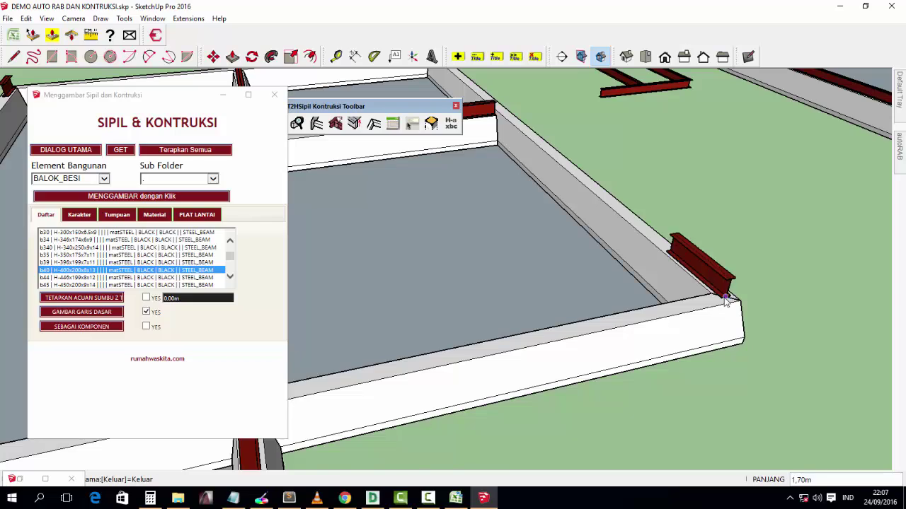
scroll(670, 253, "down", 5)
scroll(566, 298, "up", 3)
scroll(527, 322, "up", 2)
scroll(527, 322, "down", 3)
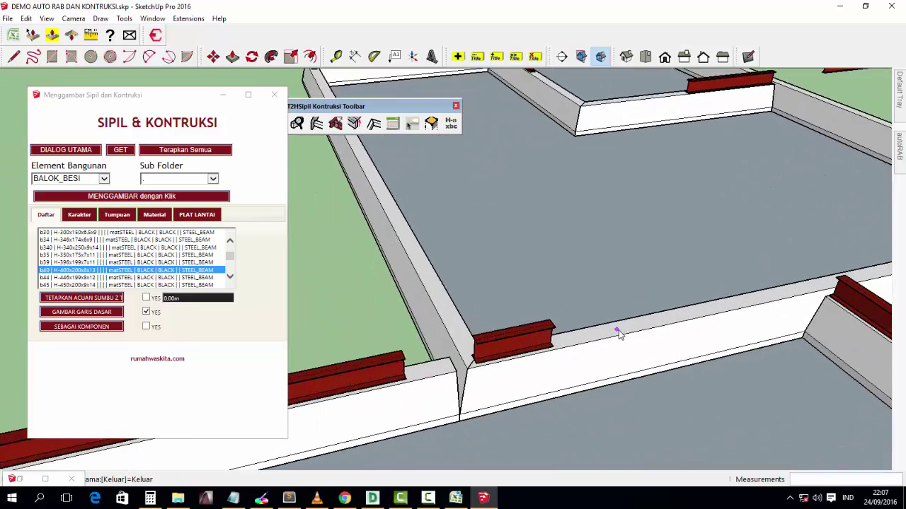
scroll(747, 400, "up", 2)
scroll(683, 247, "up", 2)
- Select a beam stub and join beams into a continuous beam along the left wall
key("space")
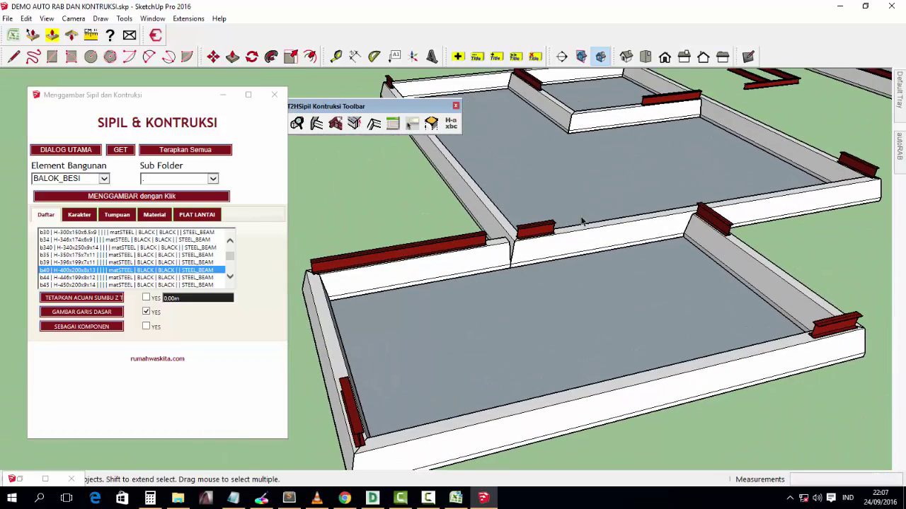
left_click(524, 231)
middle_click_drag(590, 229, 587, 286)
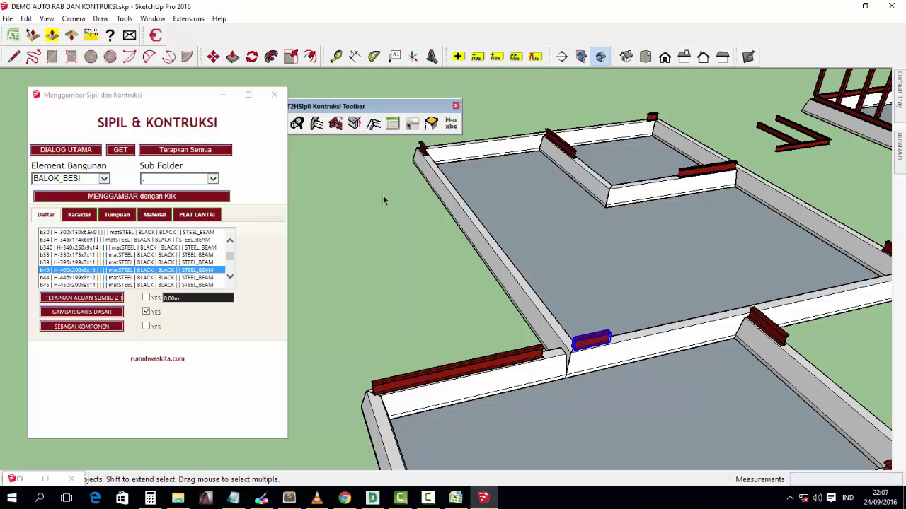
left_click(375, 129)
left_click(426, 152)
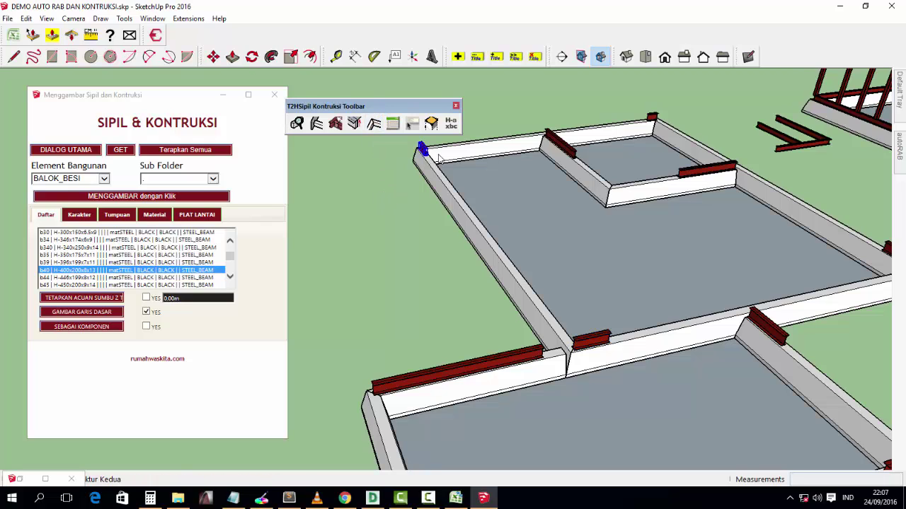
left_click(586, 342)
left_click(600, 341)
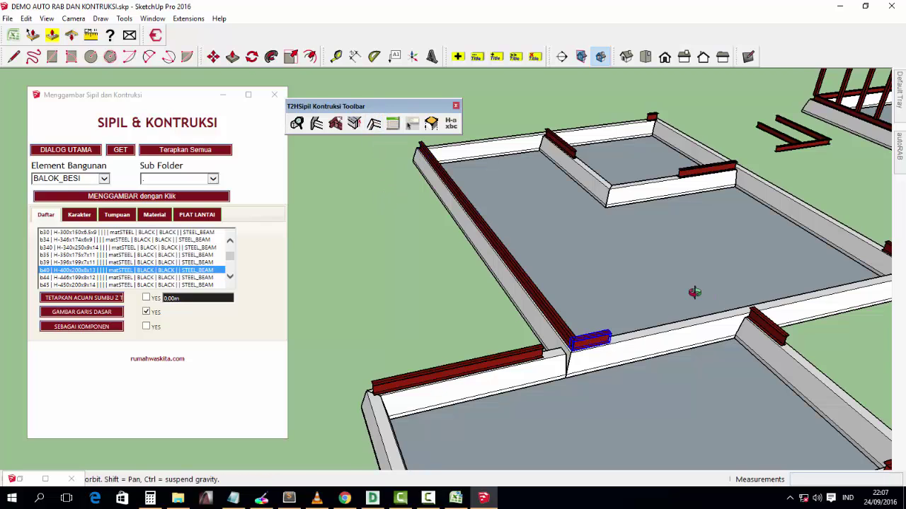
- Extend beams along the front, right, back and inner walls of the first room
mouse_move(693, 290)
middle_mouse_down()
mouse_move(715, 298)
mouse_move(814, 268)
middle_mouse_up()
left_click(806, 272)
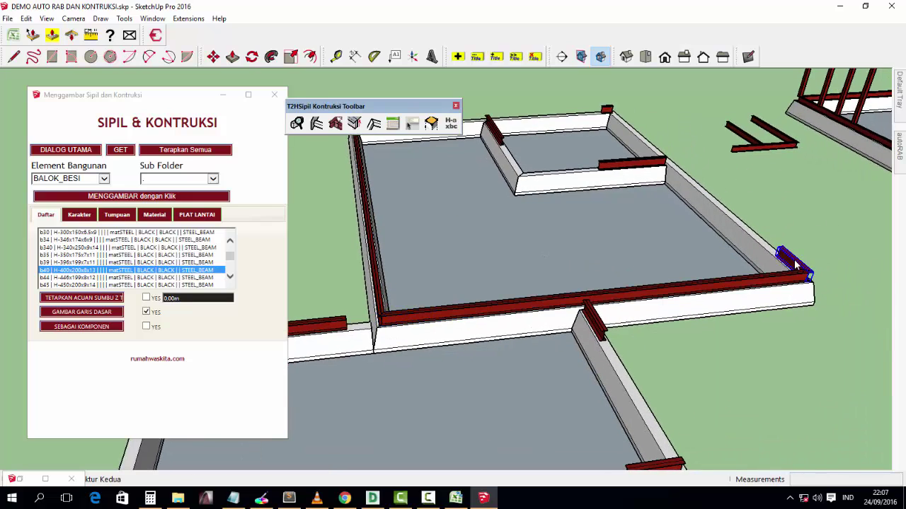
left_click(607, 112)
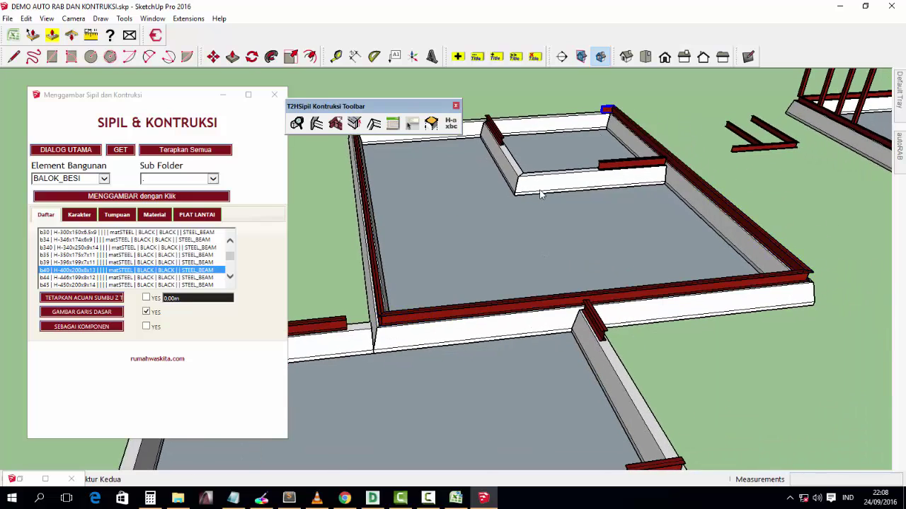
middle_click_drag(546, 191, 504, 231)
left_click(447, 189)
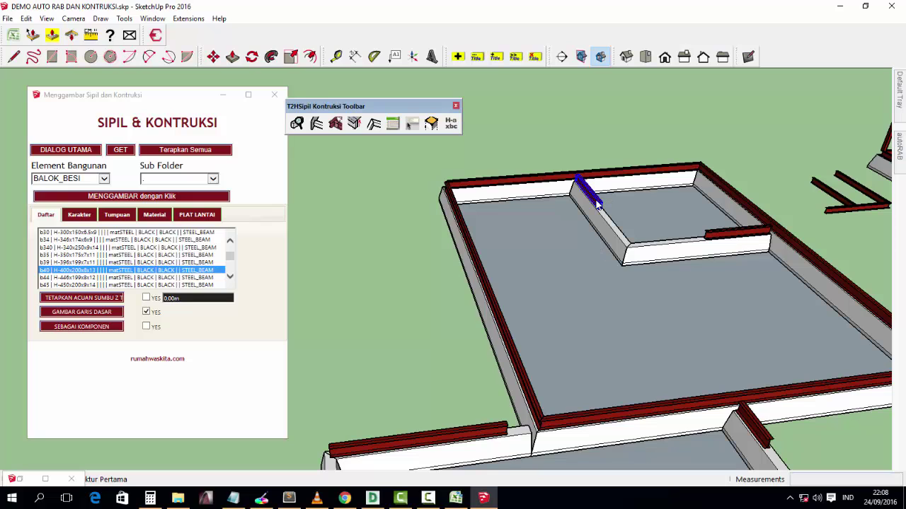
left_click(722, 239)
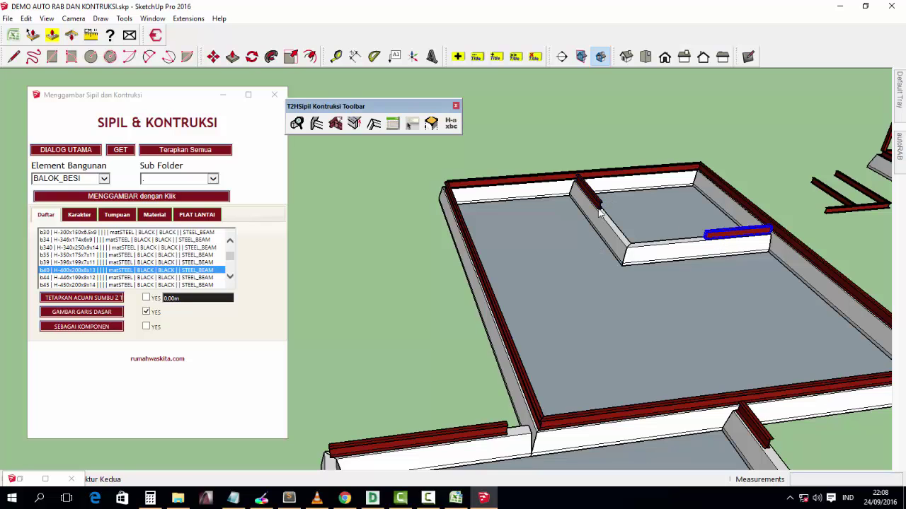
left_click(602, 211)
- Extend beams along the left, front and right walls of the lower room
middle_click_drag(650, 338, 489, 265)
left_click(490, 265)
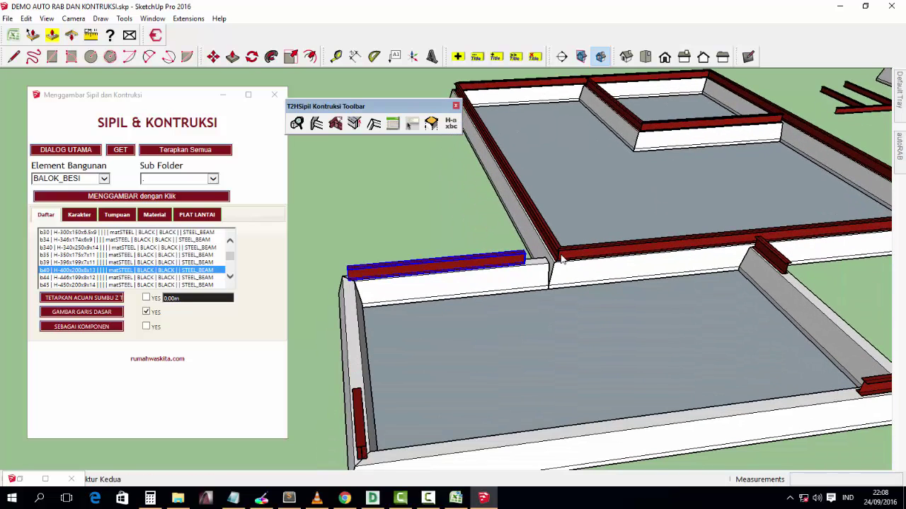
left_click(357, 389)
middle_click_drag(380, 390, 361, 303)
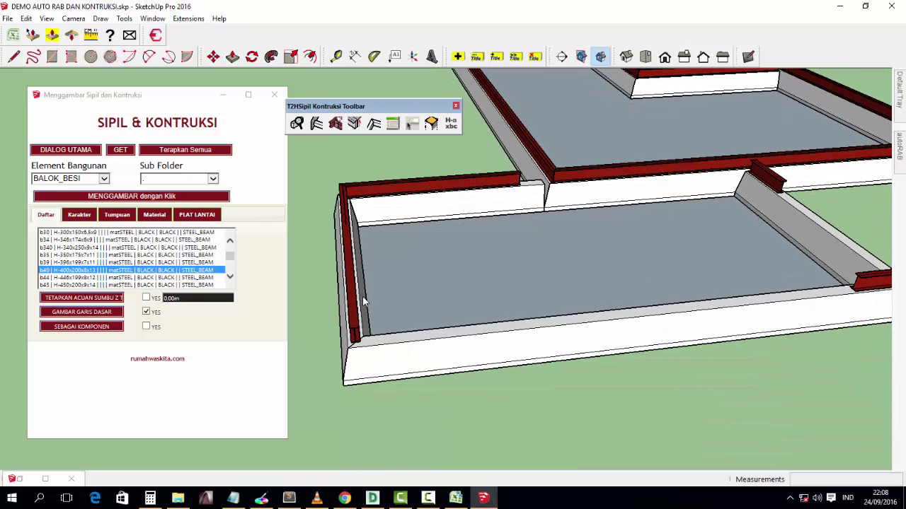
left_click(354, 302)
left_click(871, 285)
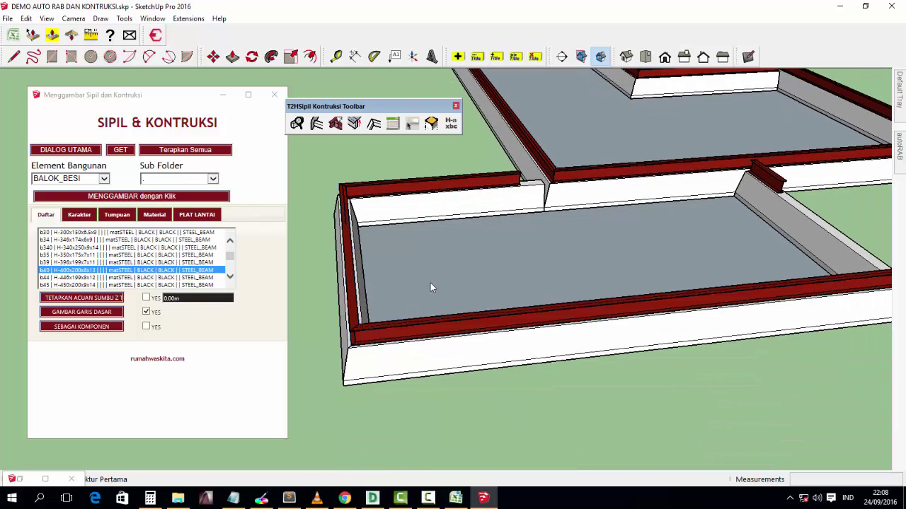
mouse_move(452, 292)
middle_mouse_down()
mouse_move(617, 303)
mouse_move(487, 309)
middle_mouse_up()
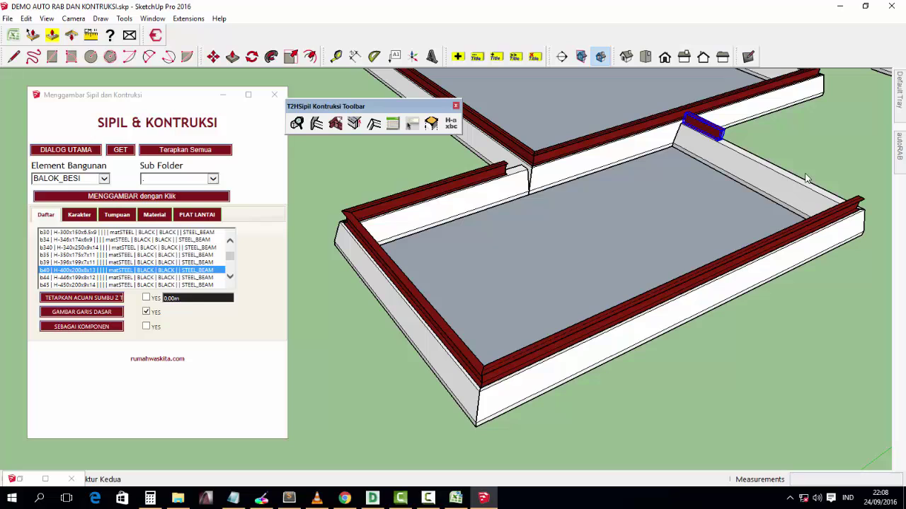
left_click(825, 221)
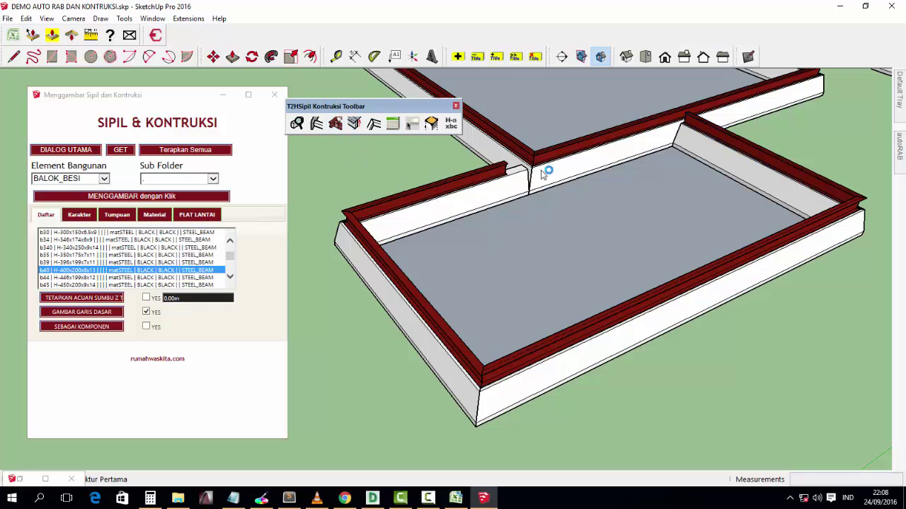
- Connect the back beam to the junction beam, undoing a mistaken diagonal beam
left_click(524, 156)
left_click(493, 169)
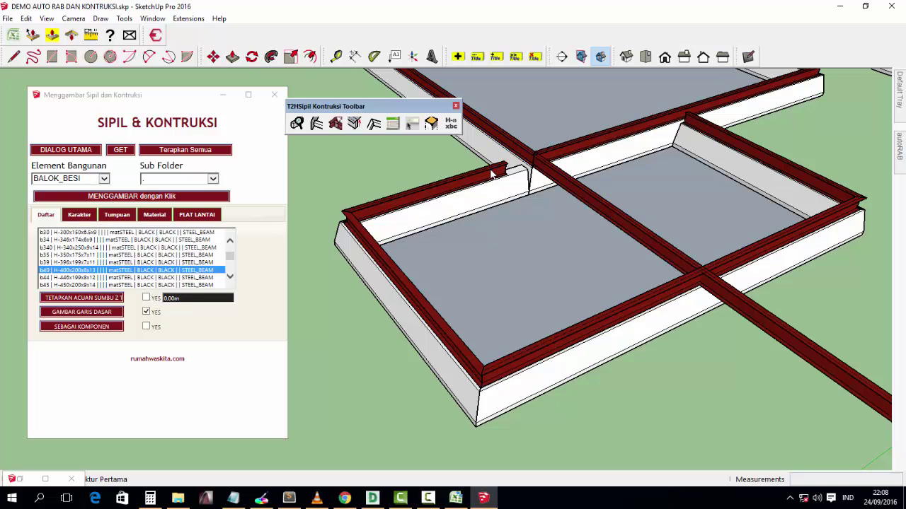
key("ctrl+z")
left_click(488, 172)
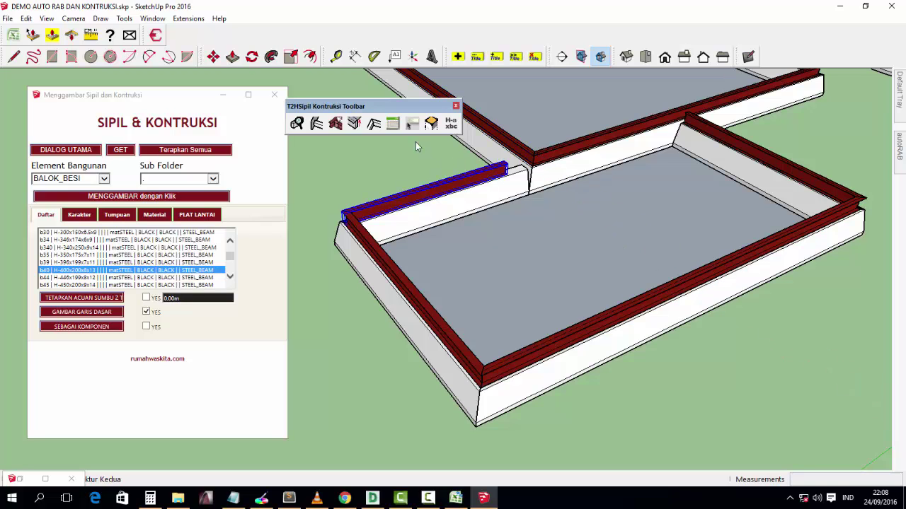
left_click(493, 157)
scroll(615, 193, "down", 2)
- Join the front beam and the diagonal beam at the wall junction with the Sipil beam-join tool
scroll(678, 227, "up", 3)
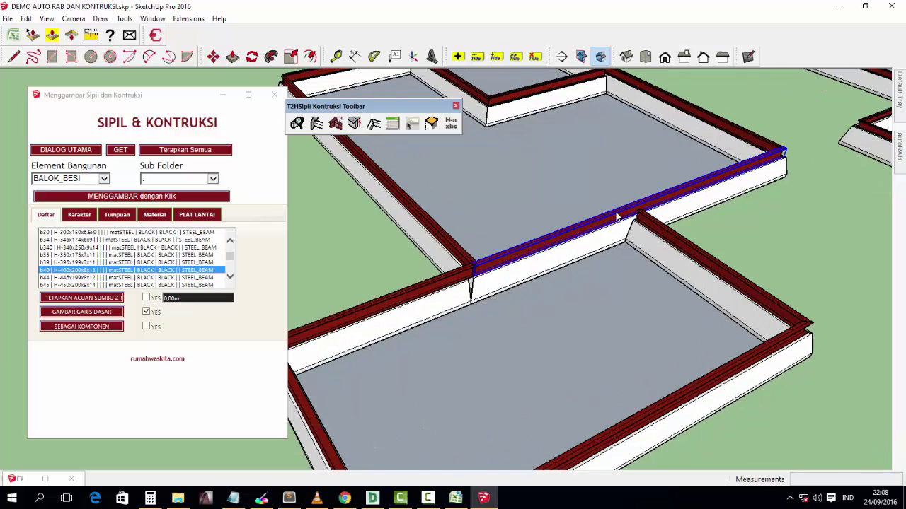
left_click(617, 216)
left_click(634, 216)
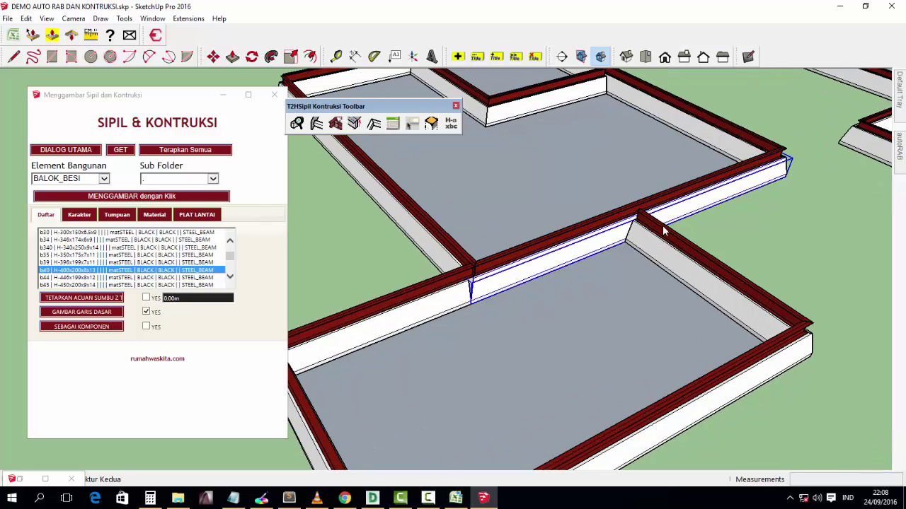
left_click(706, 255)
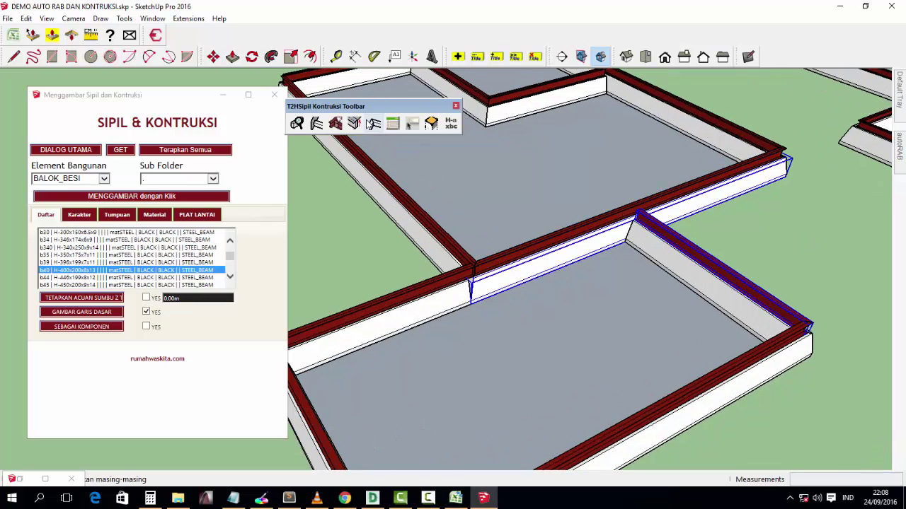
left_click(740, 228)
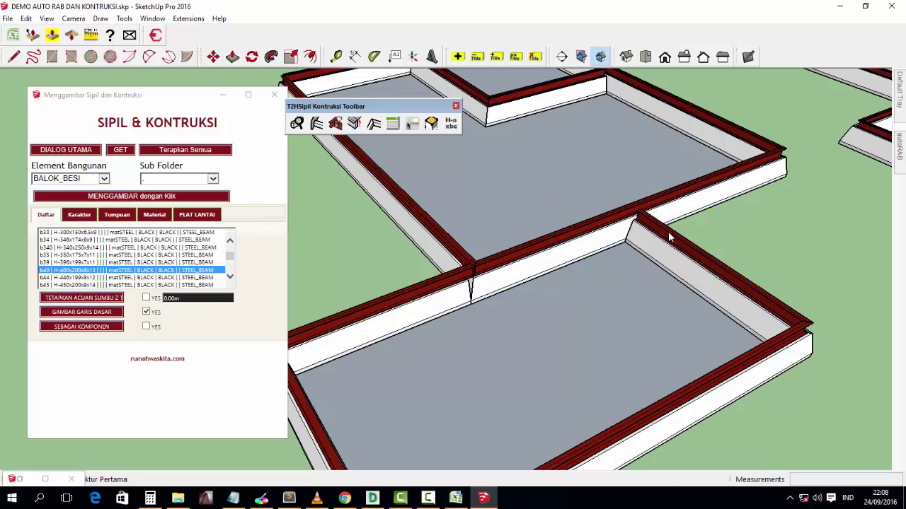
- Orbit in to the beam corner and remove the stray extra beam segment there
mouse_move(637, 213)
middle_mouse_down()
mouse_move(591, 267)
mouse_move(617, 245)
middle_mouse_up()
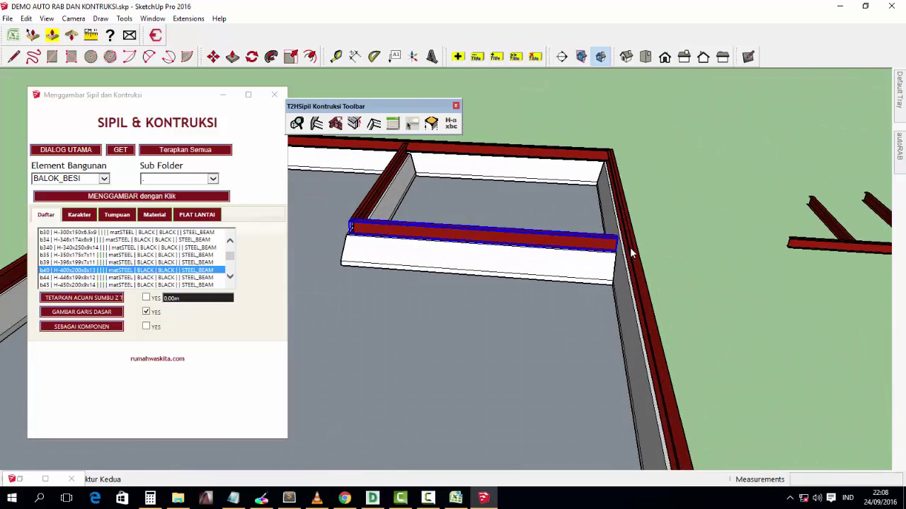
middle_click_drag(627, 252, 711, 260)
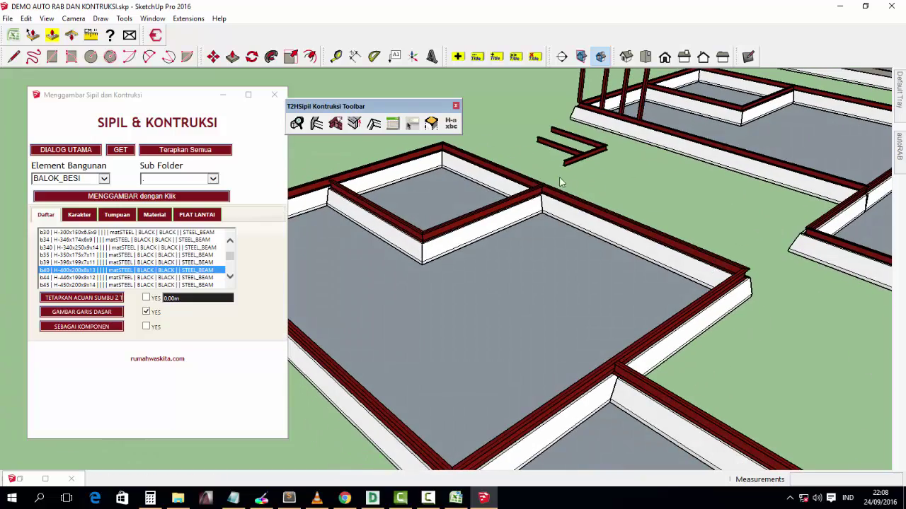
scroll(384, 234, "up", 3)
middle_click_drag(473, 269, 529, 278)
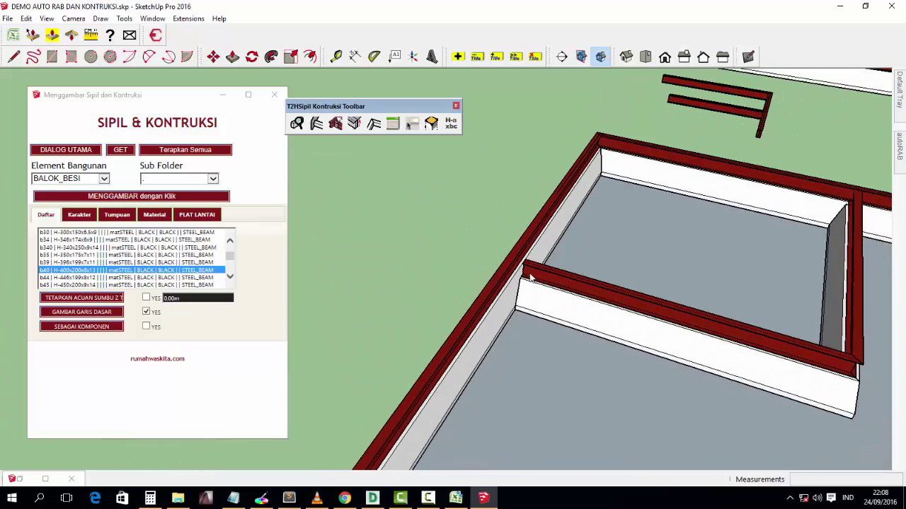
scroll(530, 277, "up", 2)
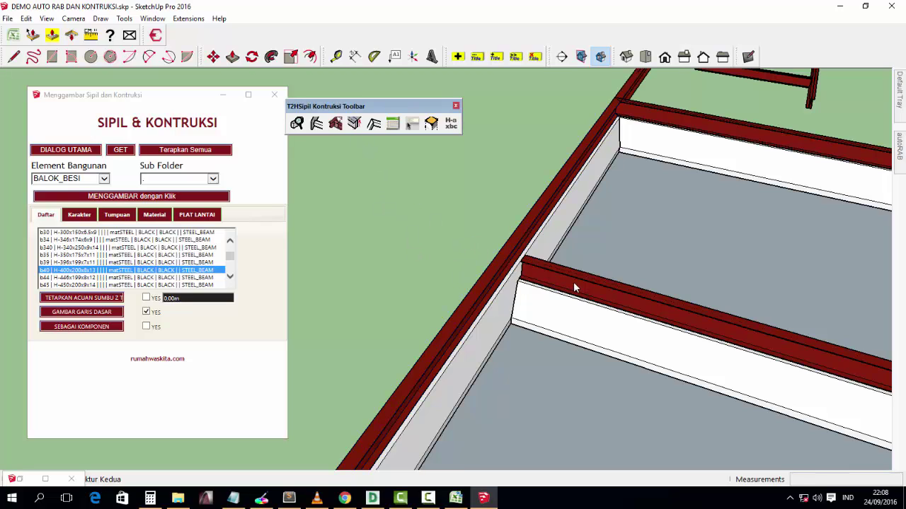
key("space")
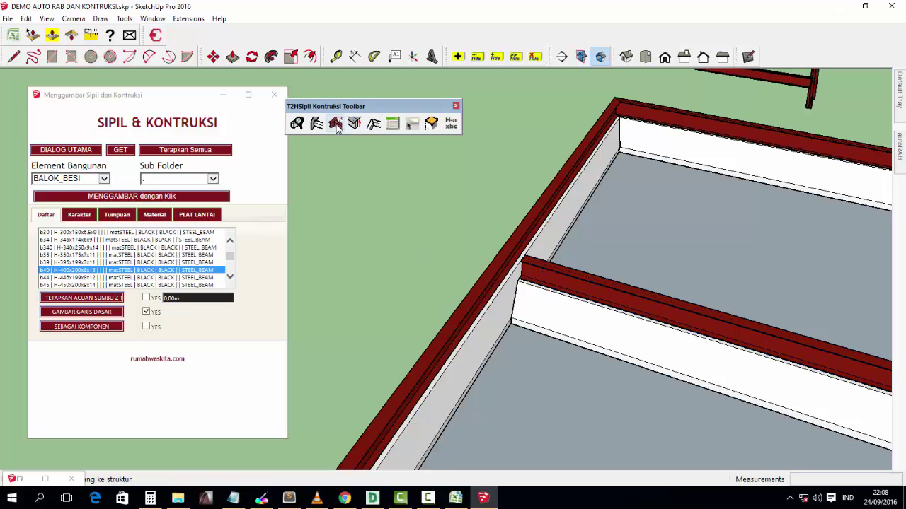
- Rejoin the middle red beam on the inner dividing wall and show the Layers and Outliner panels
scroll(535, 286, "down", 2)
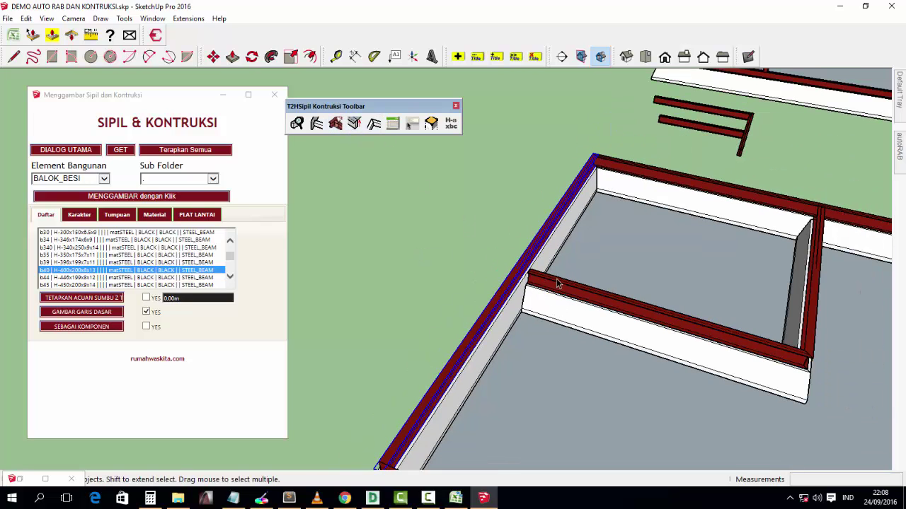
left_click(546, 285)
left_click(336, 123)
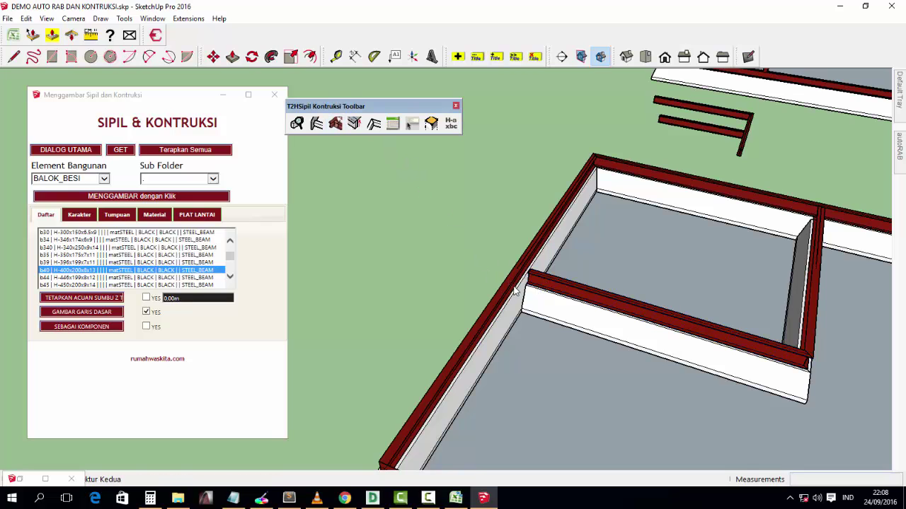
middle_click_drag(501, 278, 623, 286)
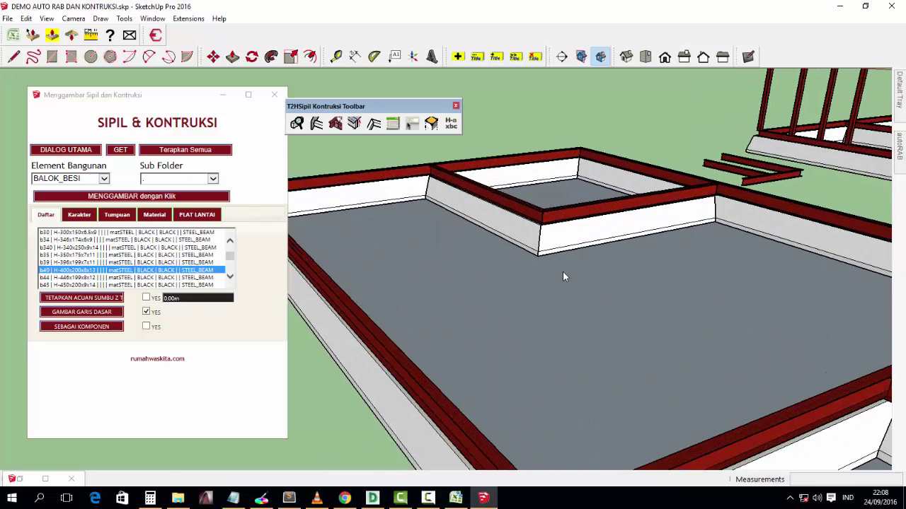
mouse_move(563, 271)
middle_mouse_down()
mouse_move(614, 289)
mouse_move(651, 319)
mouse_move(485, 223)
middle_mouse_up()
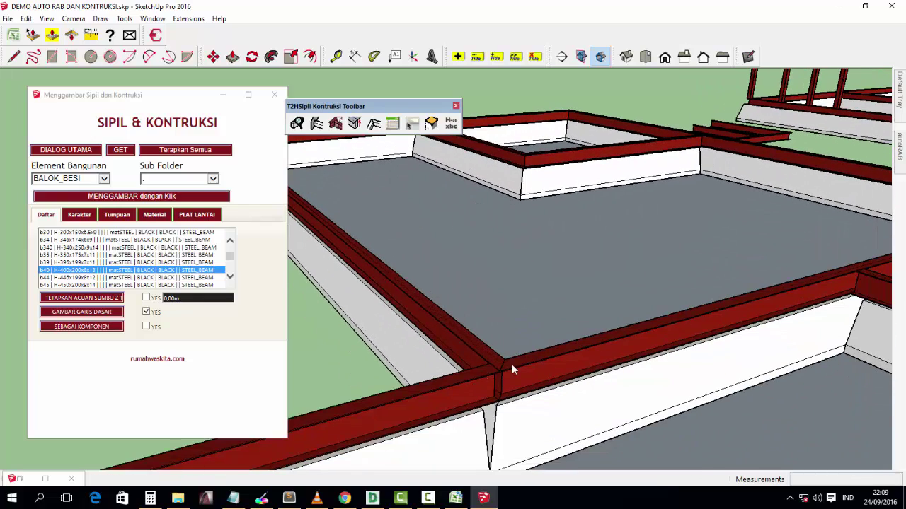
left_click(900, 149)
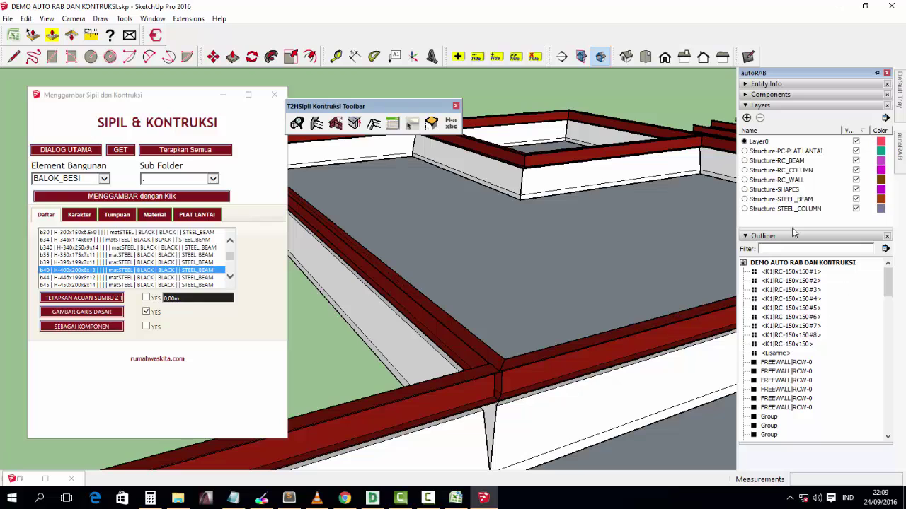
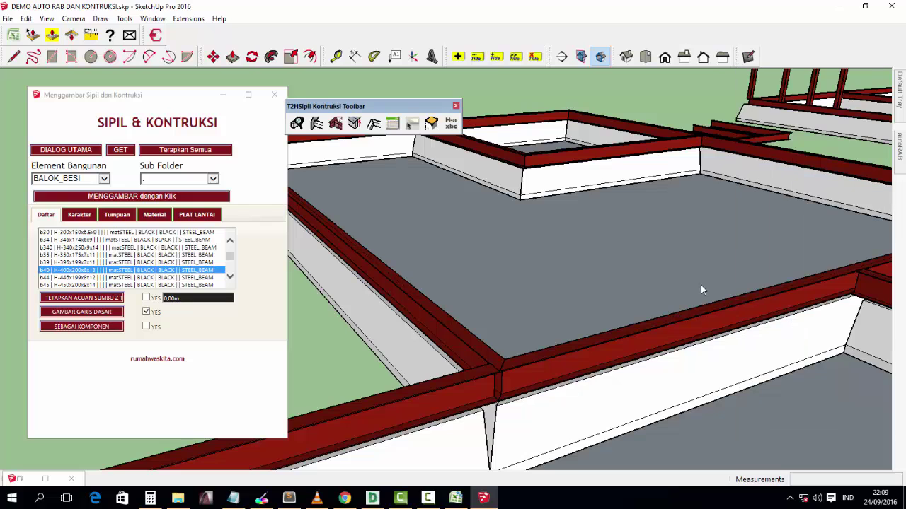
- Set the Element Bangunan type to KOLOM_BESI and pick the KOL. BESI section near the beam corner
mouse_move(445, 310)
middle_mouse_down()
mouse_move(566, 259)
mouse_move(888, 160)
middle_mouse_up()
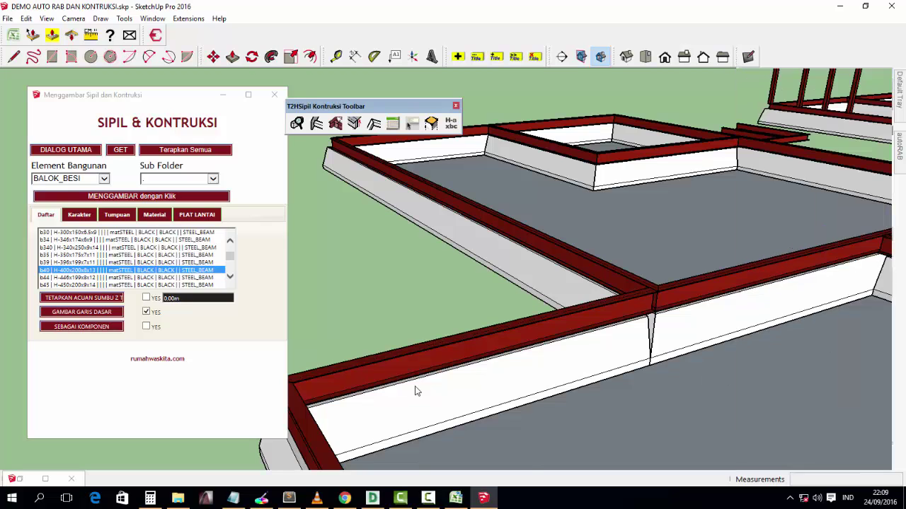
middle_click_drag(415, 390, 425, 384)
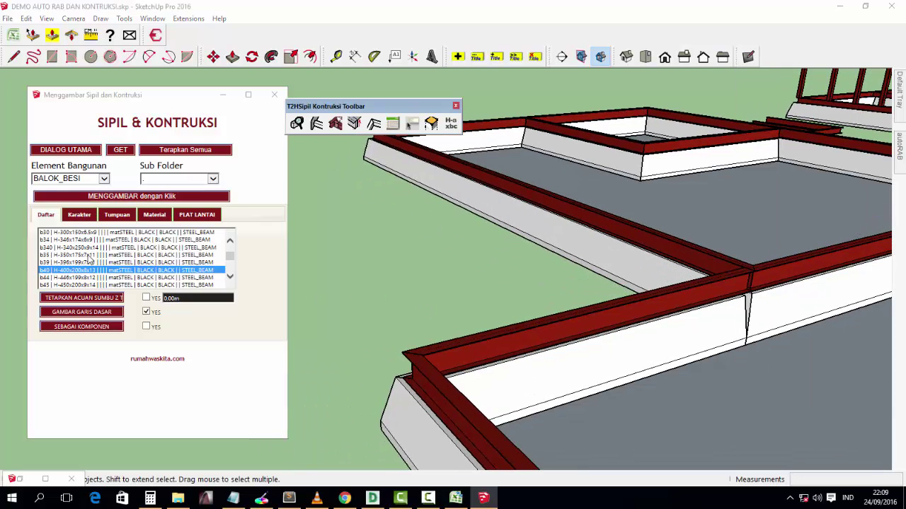
left_click(59, 180)
left_click(57, 187)
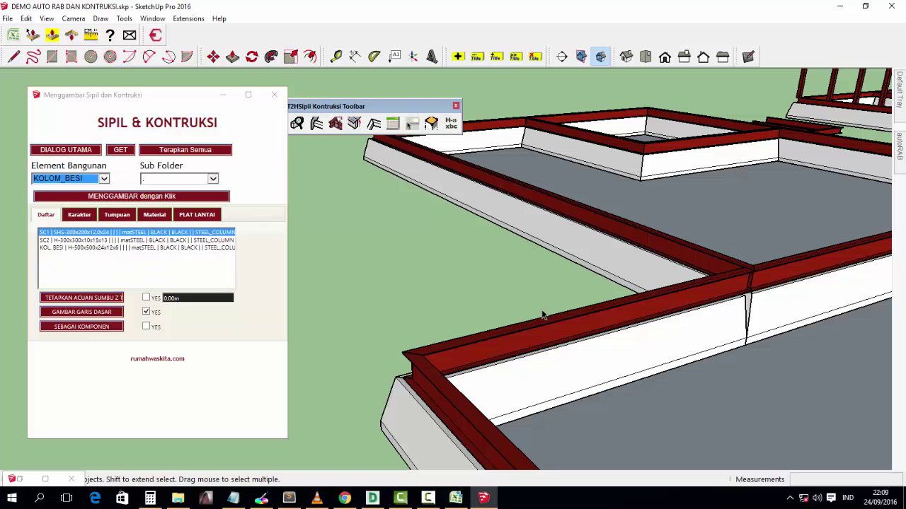
scroll(639, 264, "up", 5)
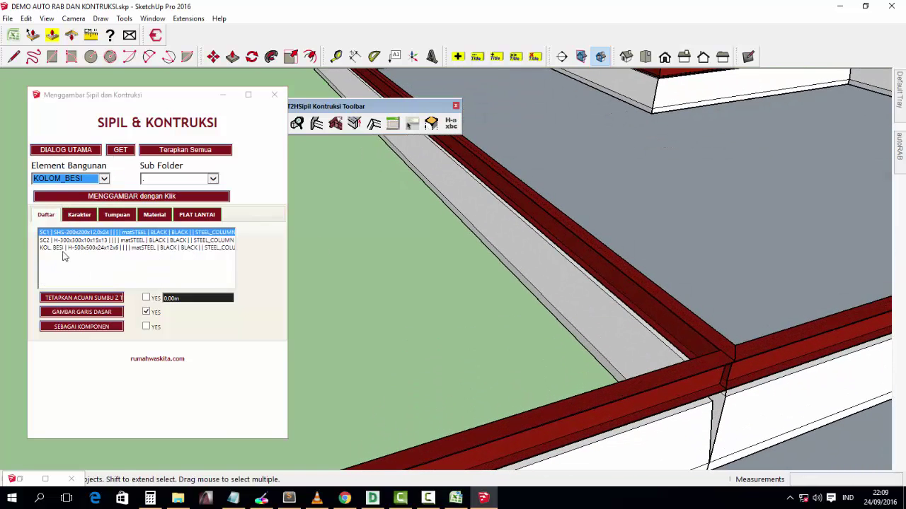
left_click(69, 248)
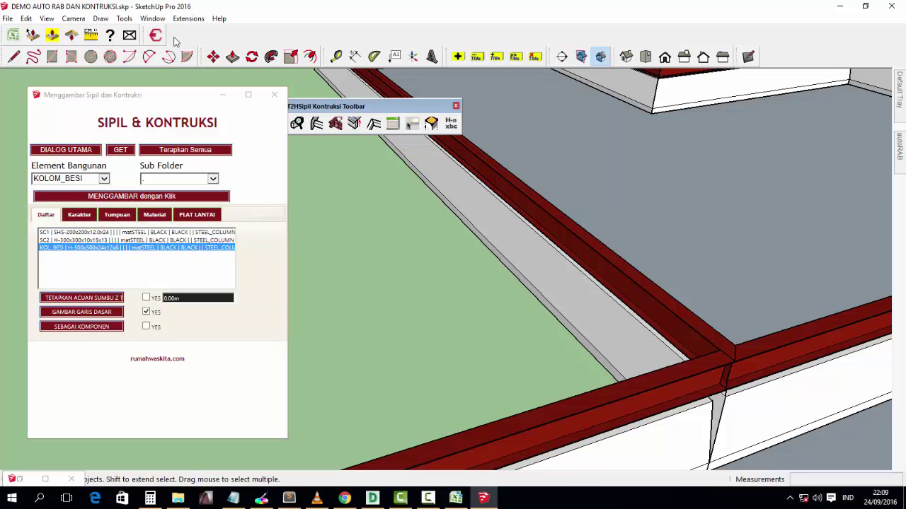
- Open the BST Table Editor showing the KOLOM_BESI steel-column profiles
left_click_drag(333, 106, 355, 92)
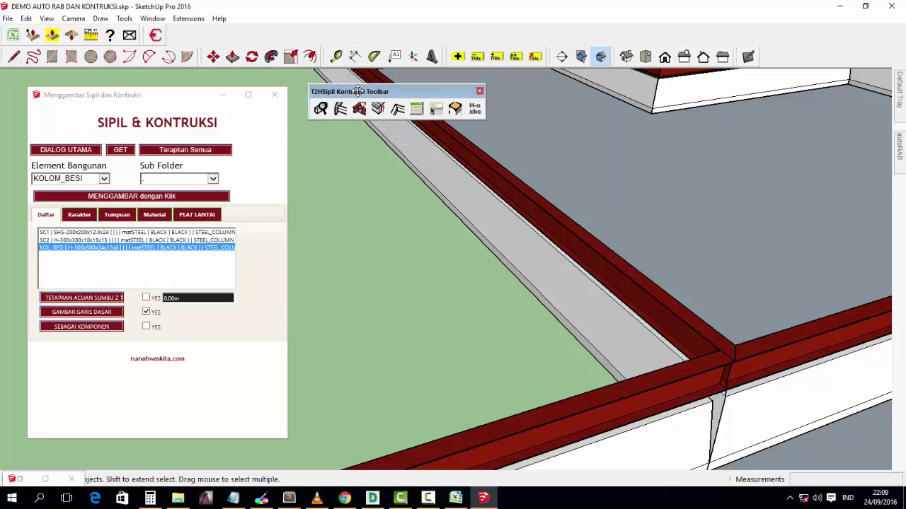
left_click(421, 109)
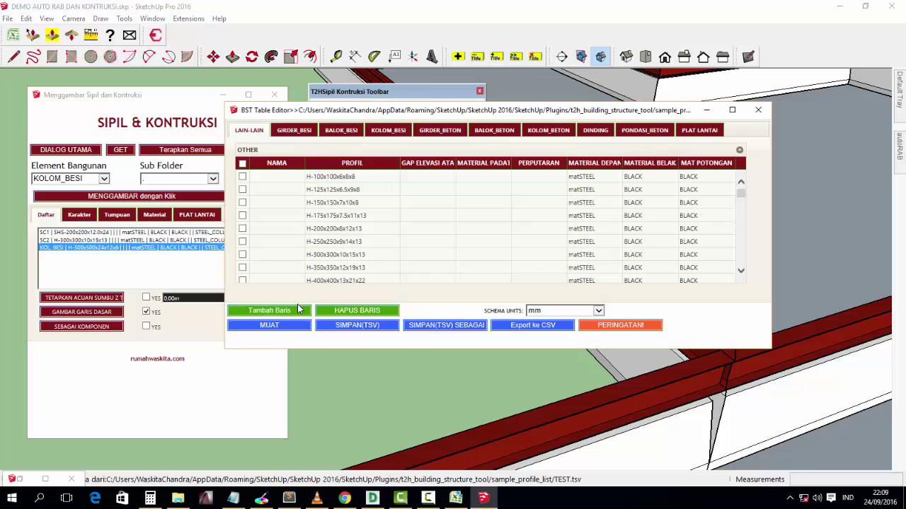
left_click(494, 131)
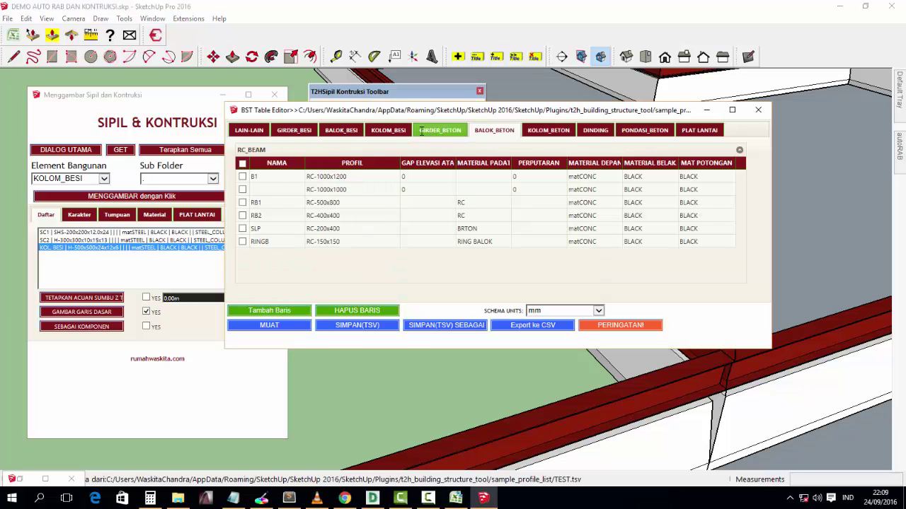
left_click(385, 132)
left_click(260, 201)
left_click(243, 203)
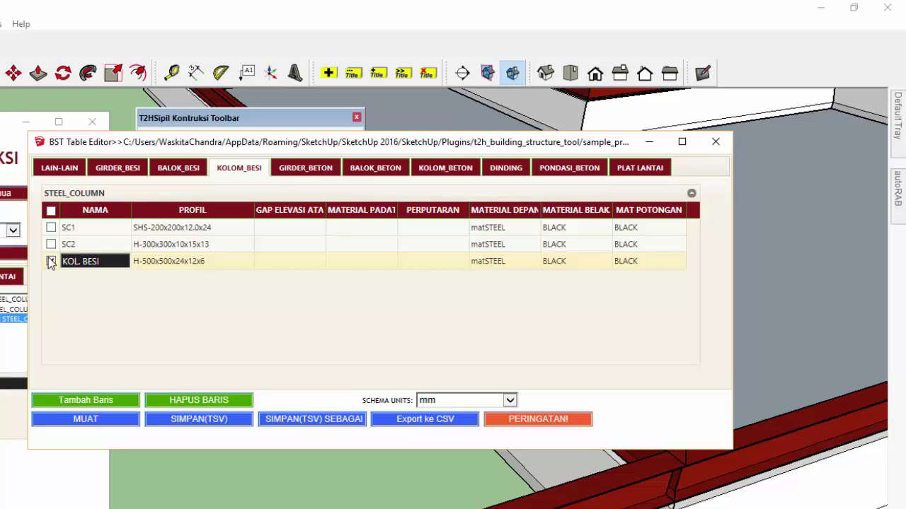
- Uncheck the KOL. BESI and SC2 rows and add a new blank row, ready to edit its profile
left_click(38, 264)
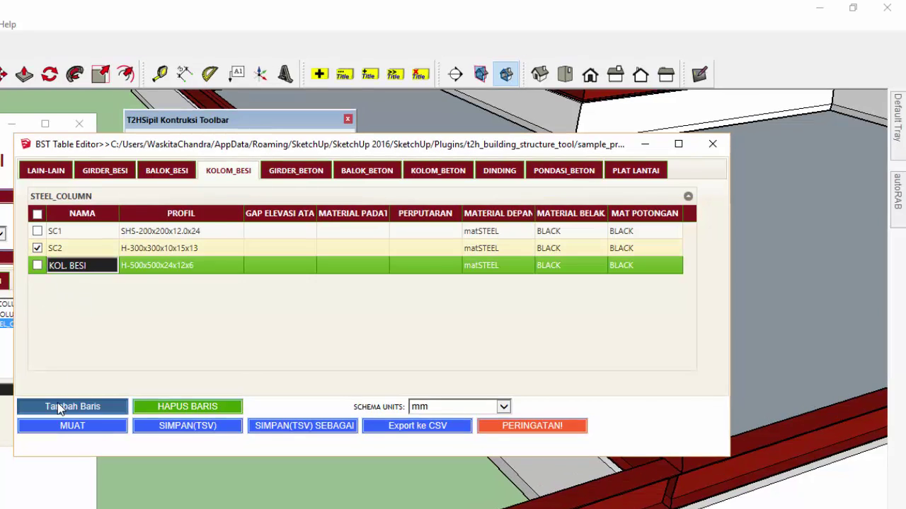
left_click(38, 249)
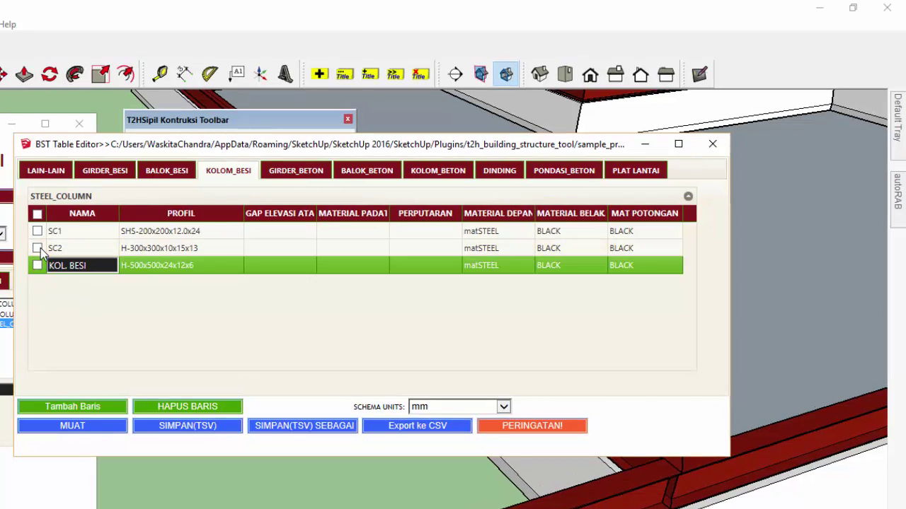
left_click(74, 407)
double_click(61, 282)
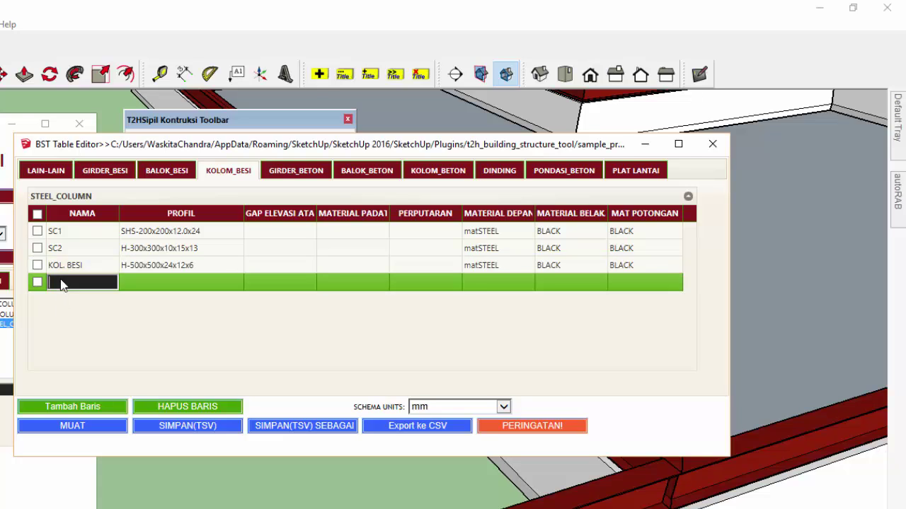
type("ko")
key("BackSpace")
key("BackSpace")
type("KOL. BESI")
double_click(178, 282)
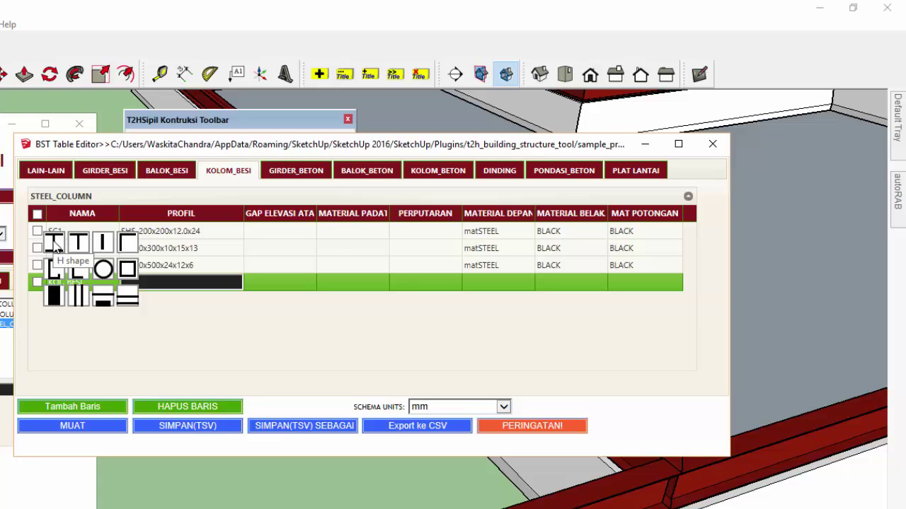
- Choose the H-section shape and set dimensions A and B to 200
left_click(55, 243)
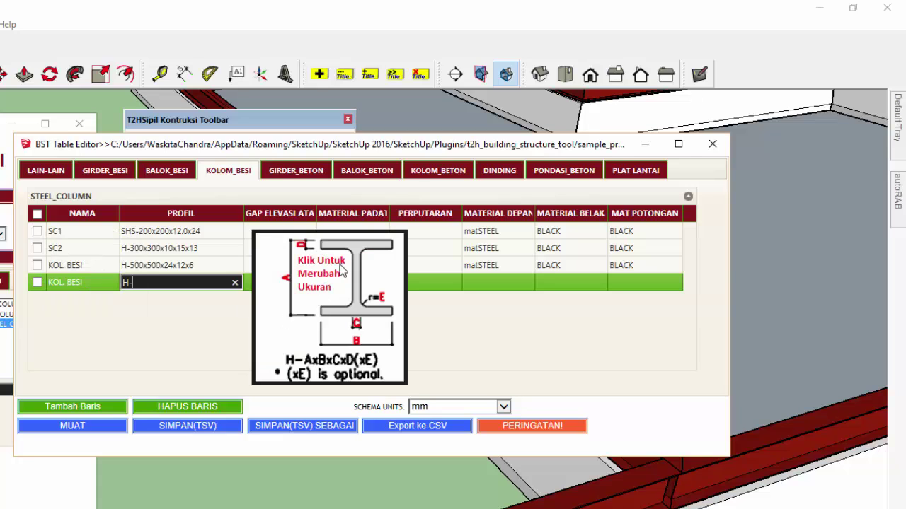
left_click(285, 279)
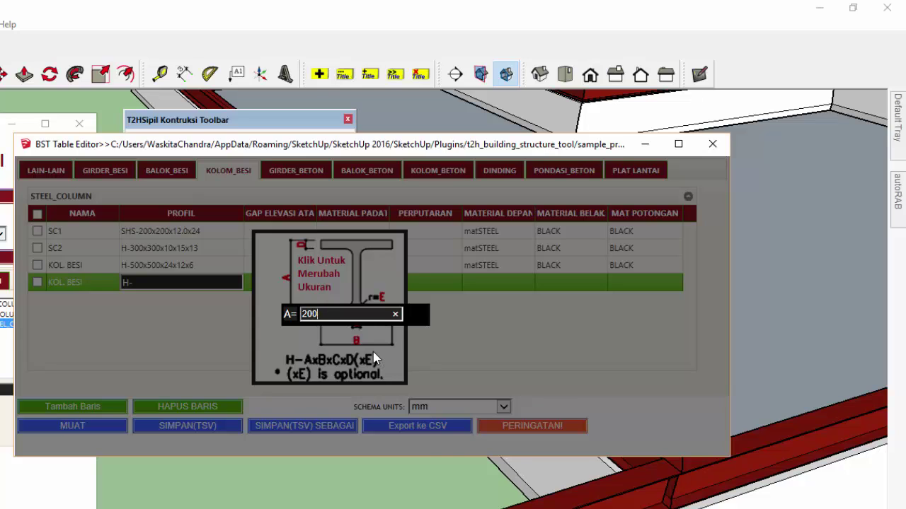
key("Return")
left_click(356, 343)
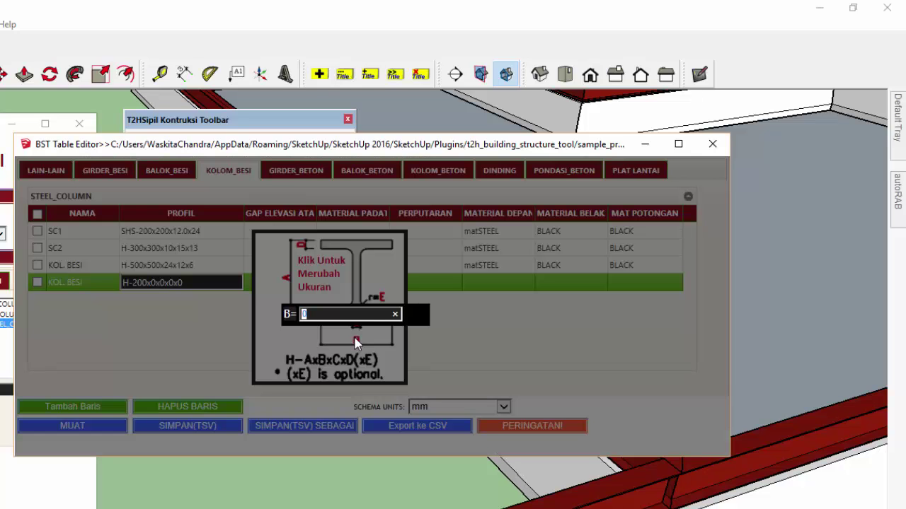
type("200")
key("Return")
- Set the H-section D to 12, C to 12 and E to 6
left_click(302, 245)
type("12")
key("Return")
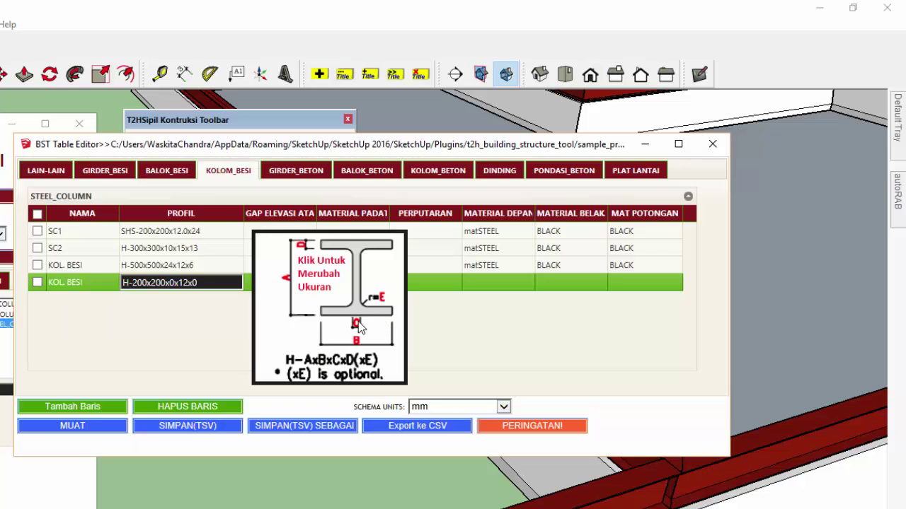
left_click(357, 324)
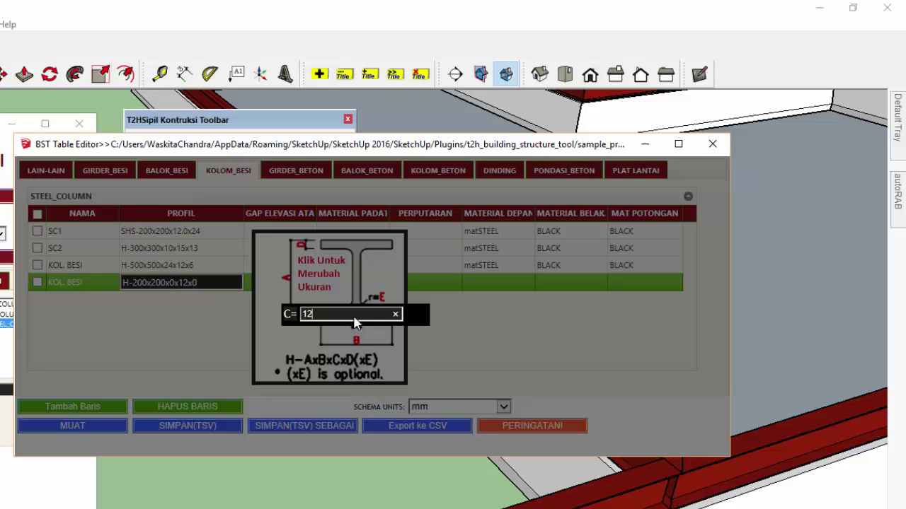
key("Return")
left_click(384, 299)
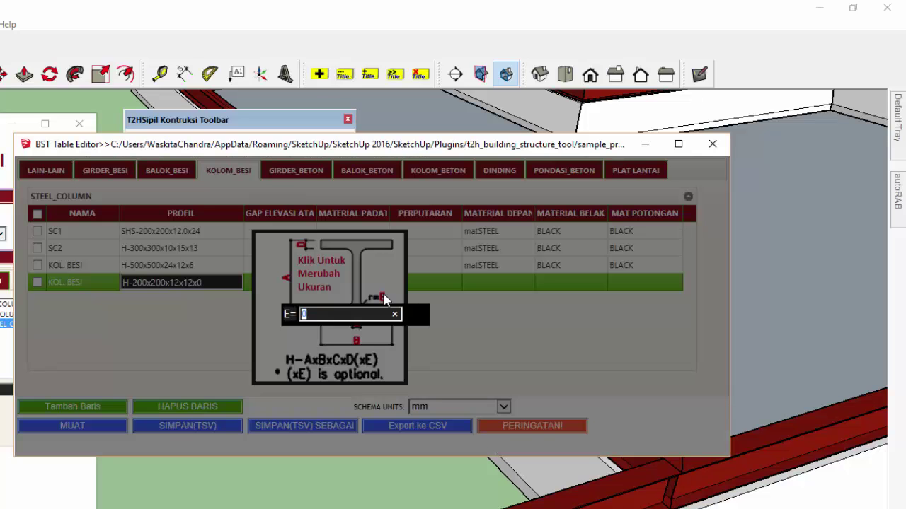
type("6")
key("Return")
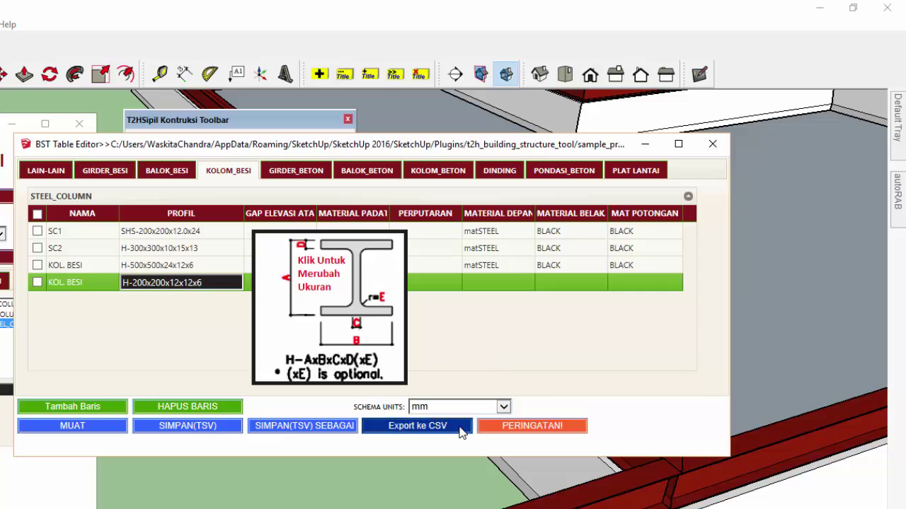
- Give the new row front material matSTEEL and back and cut materials BLACK
left_click(490, 289)
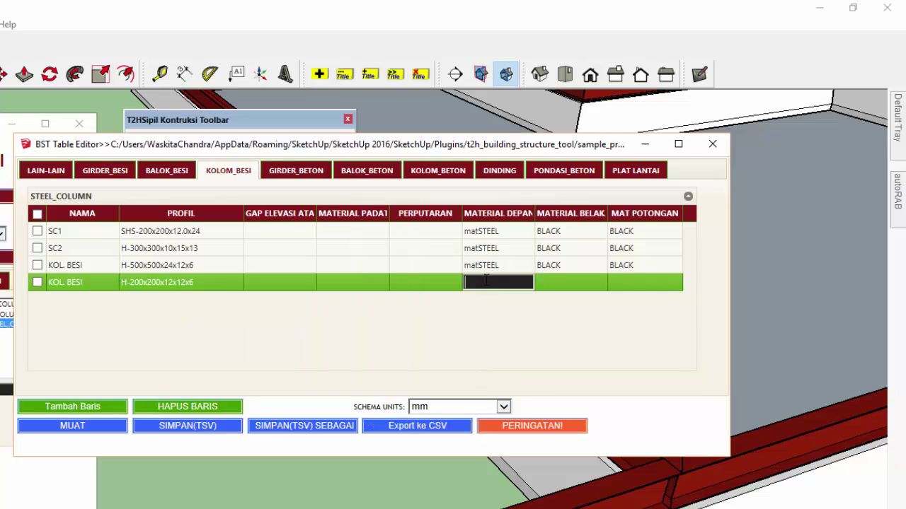
left_click(493, 268)
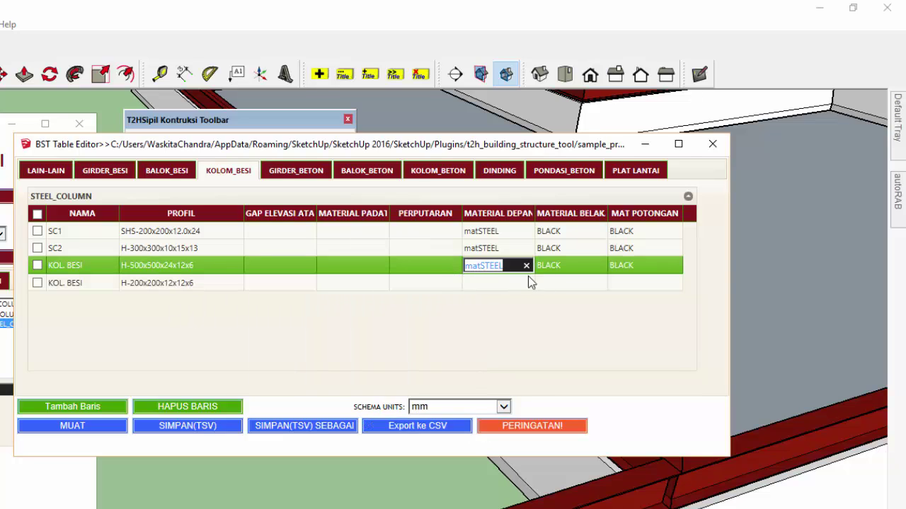
left_click(499, 284)
type("matSTEEL")
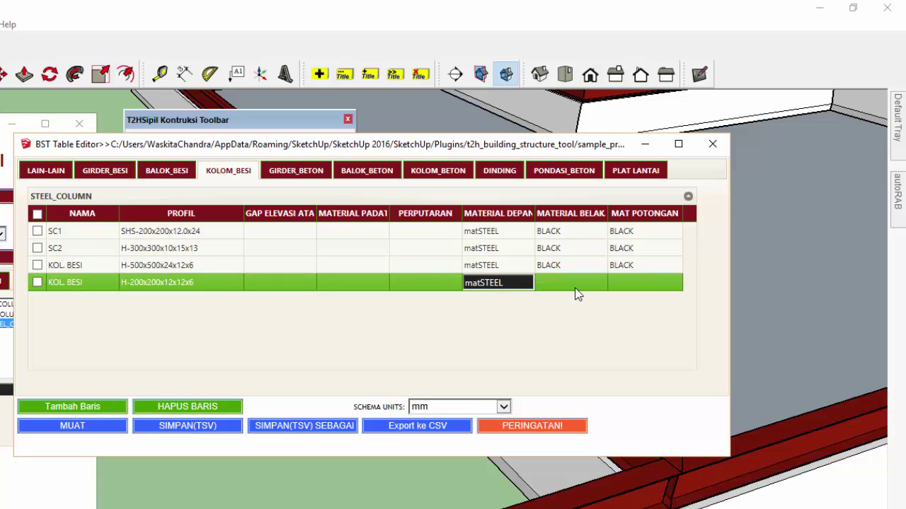
left_click(575, 286)
left_click_drag(566, 267, 552, 274)
key("ctrl+c")
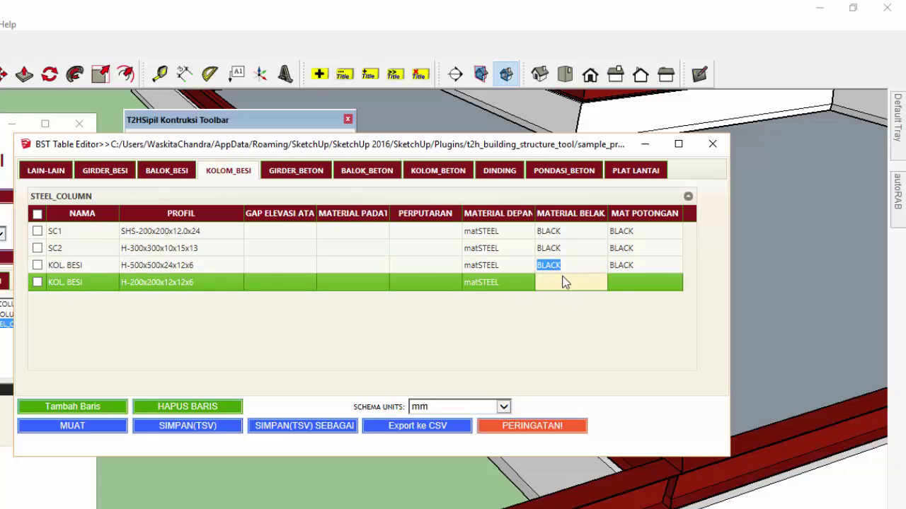
left_click(558, 283)
key("ctrl+v")
left_click(637, 286)
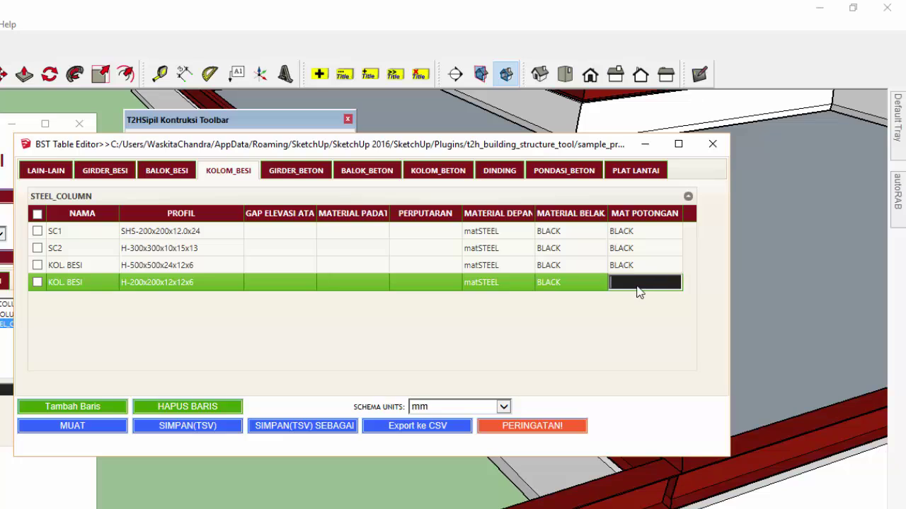
key("ctrl+v")
- Save the steel-column table as TEST.tsv and close the editor, confirming the save
left_click(163, 426)
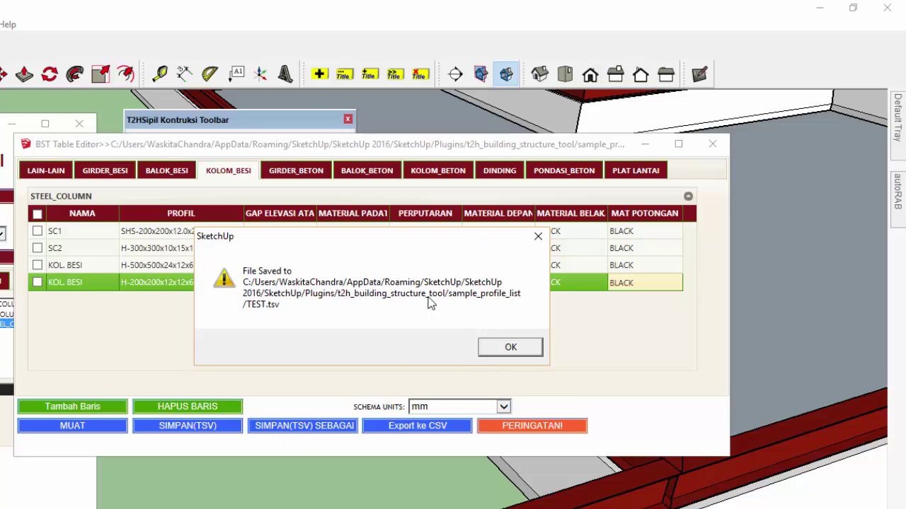
left_click(520, 352)
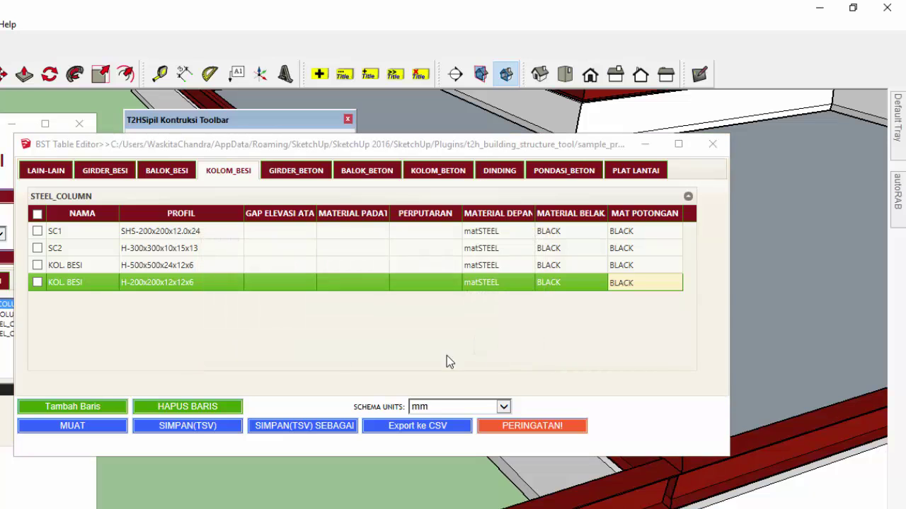
left_click(712, 144)
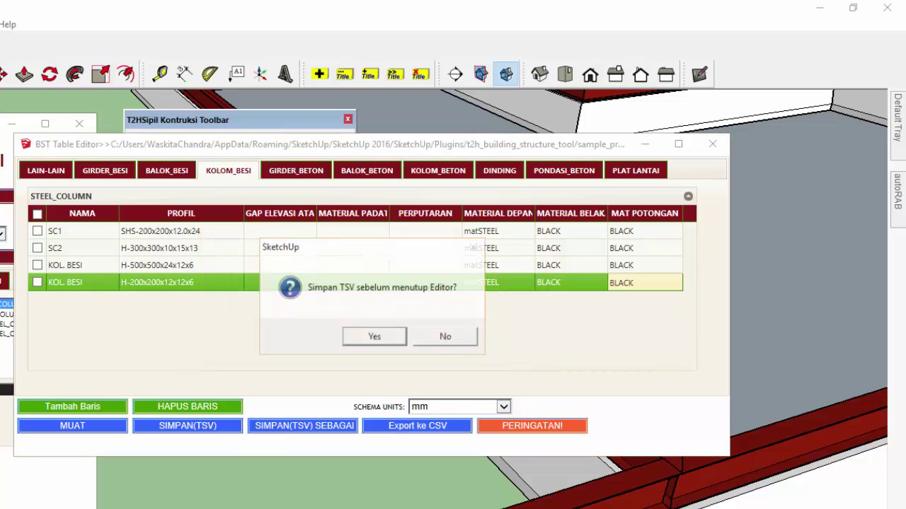
left_click(375, 338)
- Start placing a KOL. BESI column and select its 6,00m height value for replacement
left_click(548, 314)
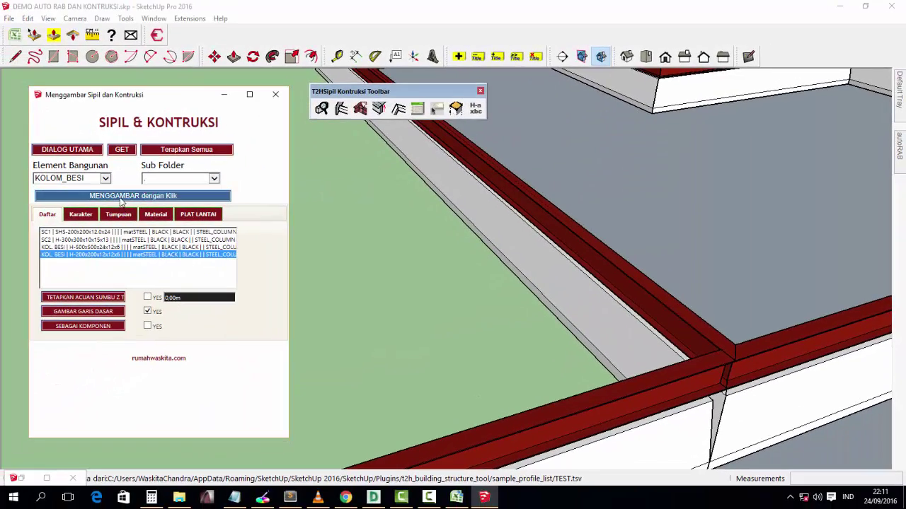
left_click(120, 198)
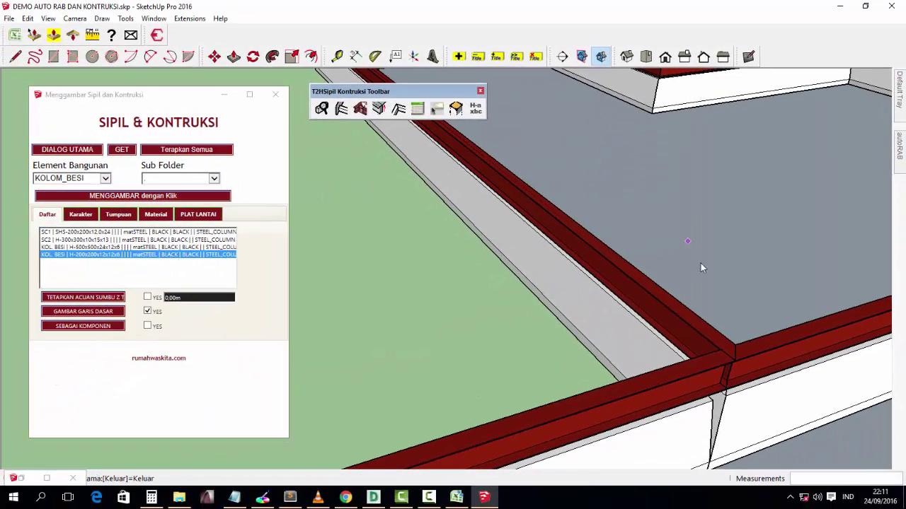
left_click(736, 350)
scroll(735, 351, "down", 3)
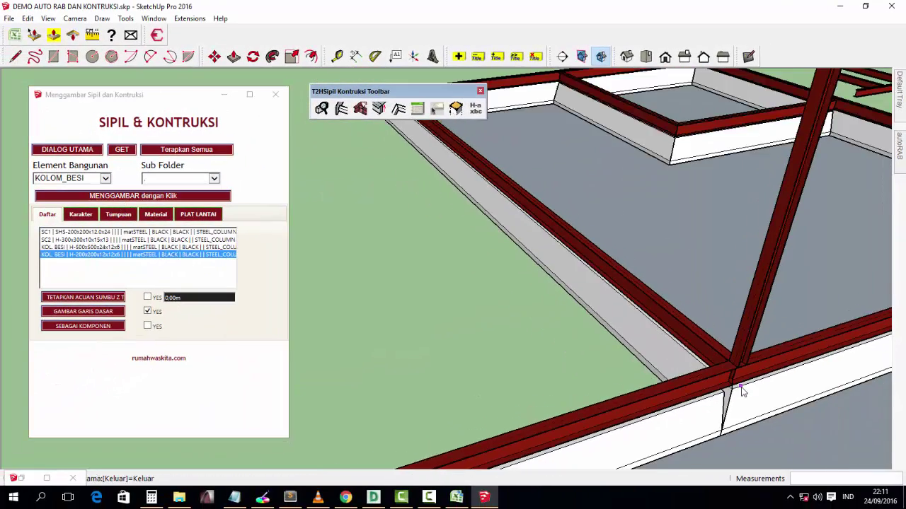
scroll(642, 398, "down", 2)
left_click(105, 214)
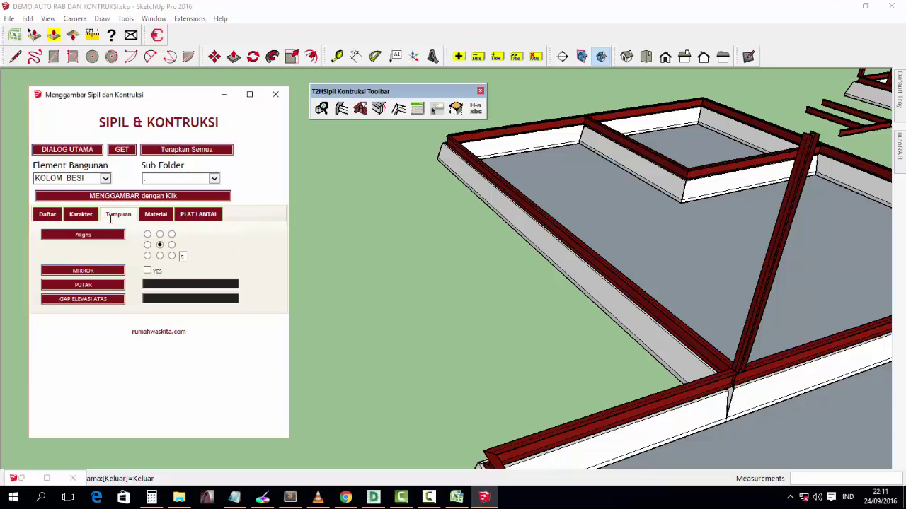
left_click(95, 217)
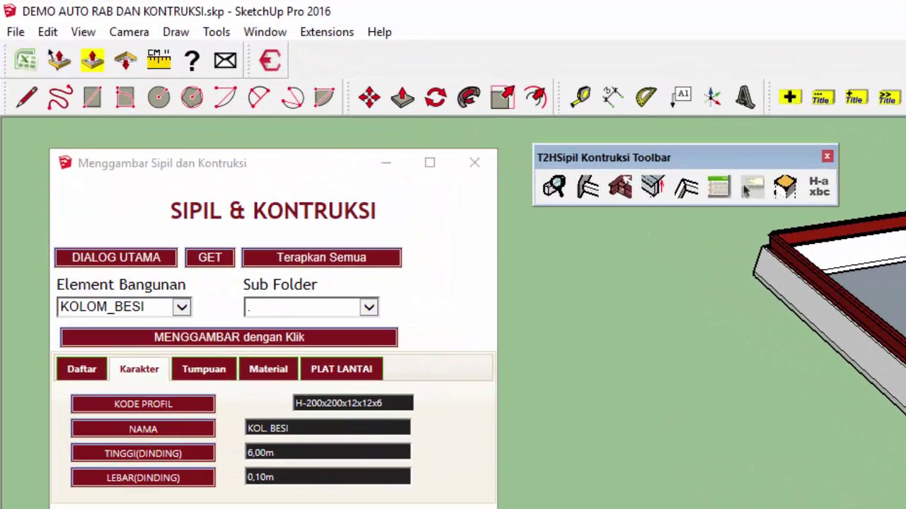
middle_click_drag(708, 354, 707, 247, "shift")
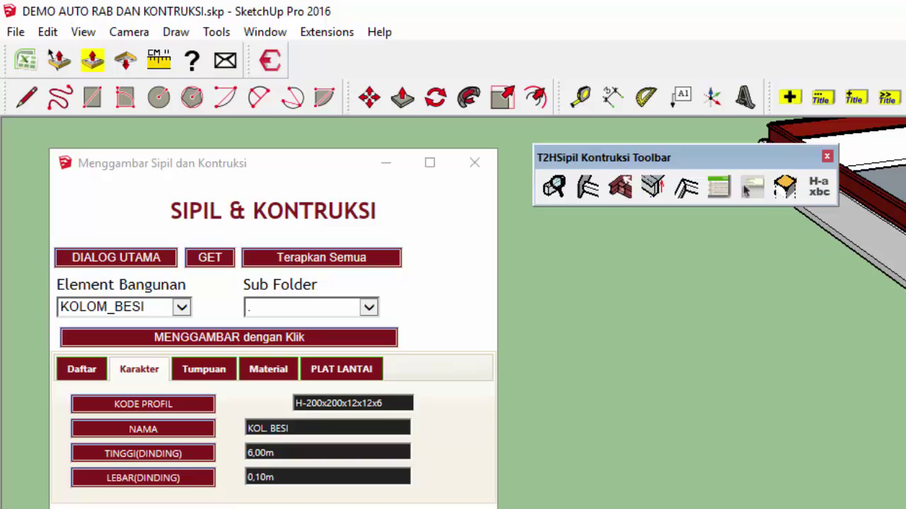
left_click_drag(300, 455, 236, 456)
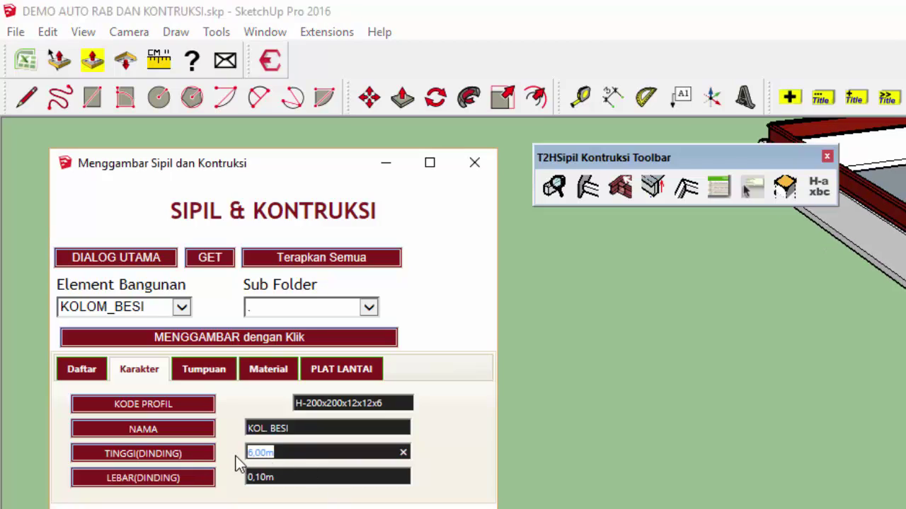
- Set the column height to 4, place a column, and delete an unwanted tall one
type("4")
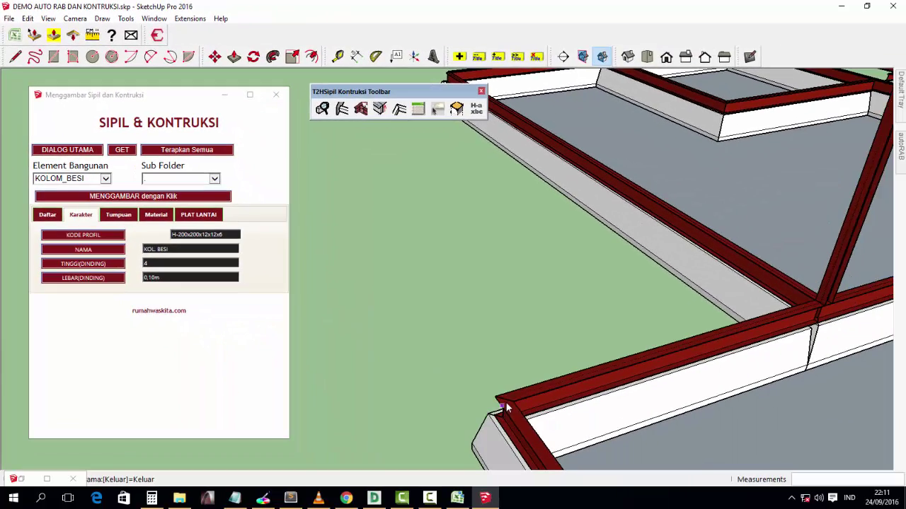
scroll(505, 402, "up", 2)
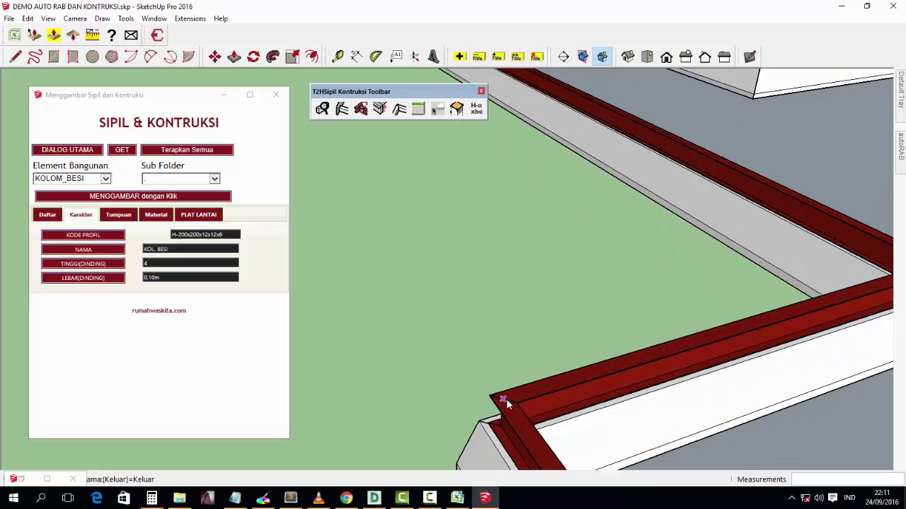
left_click(505, 400)
mouse_move(524, 399)
middle_mouse_down()
mouse_move(649, 300)
mouse_move(779, 156)
middle_mouse_up()
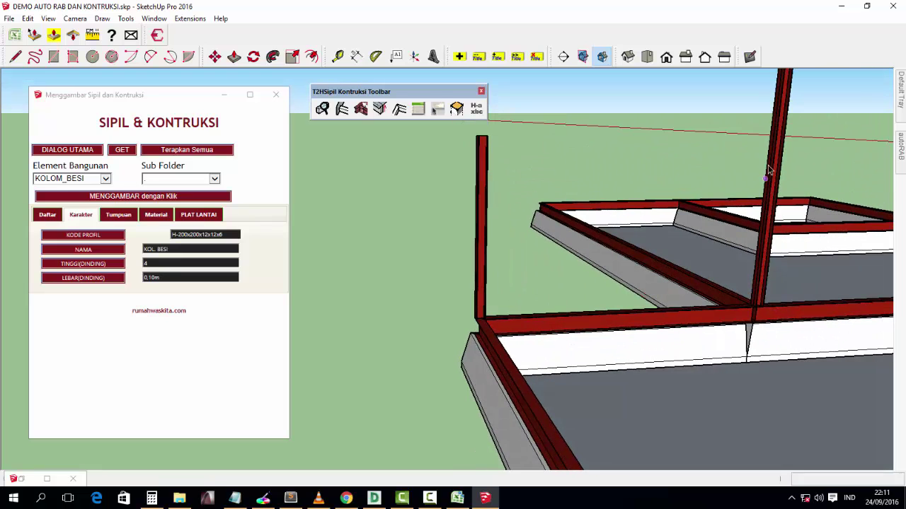
left_click(780, 154)
key("Delete")
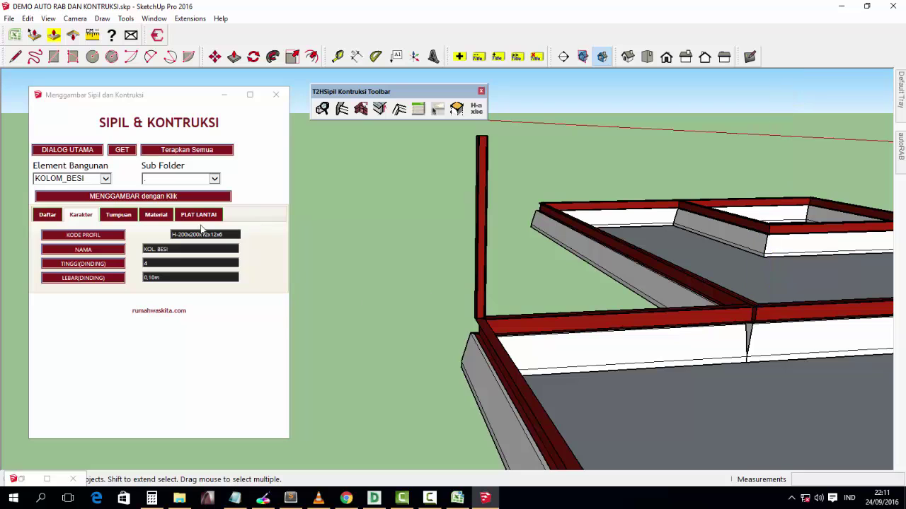
- Reframe the view on the beam junction, then start and cancel a line there
middle_click_drag(682, 303, 691, 430)
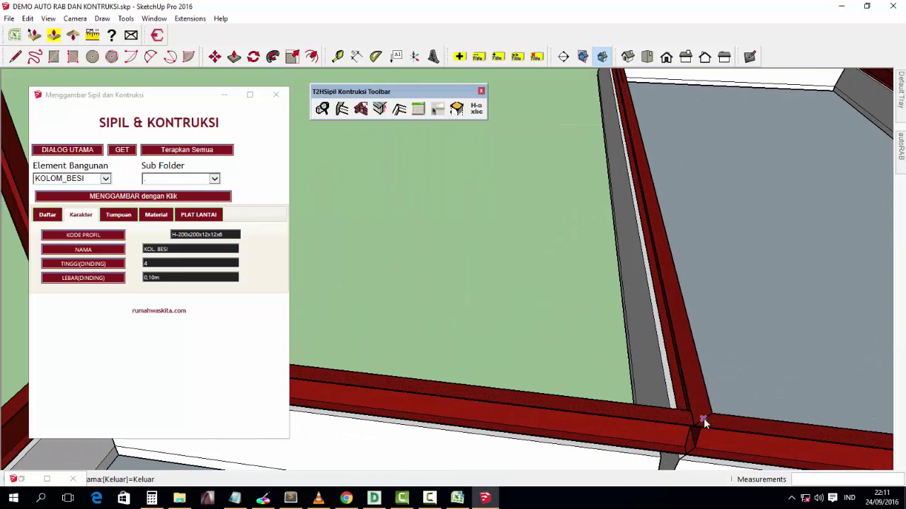
scroll(707, 417, "down", 5)
middle_click_drag(718, 418, 607, 330, "shift")
scroll(609, 331, "up", 2)
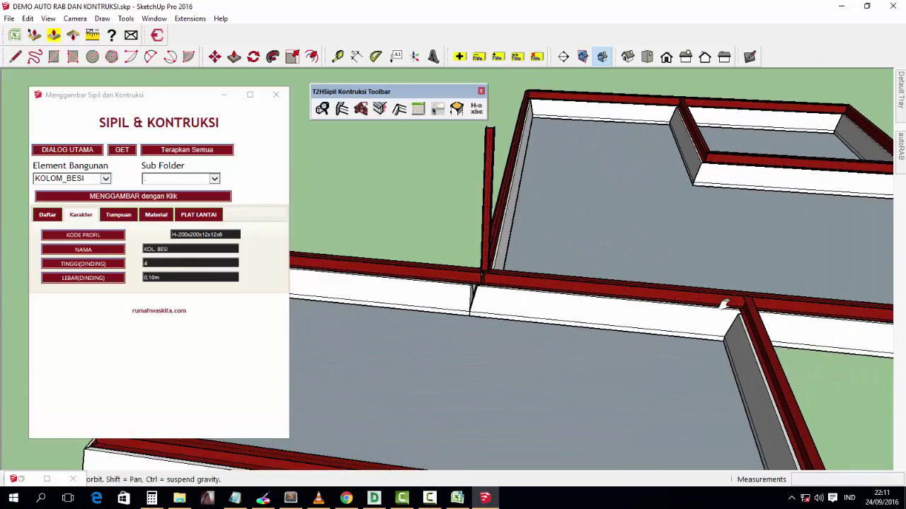
scroll(753, 284, "up", 2)
scroll(777, 291, "up", 2)
scroll(731, 307, "up", 2)
middle_click_drag(730, 307, 680, 402)
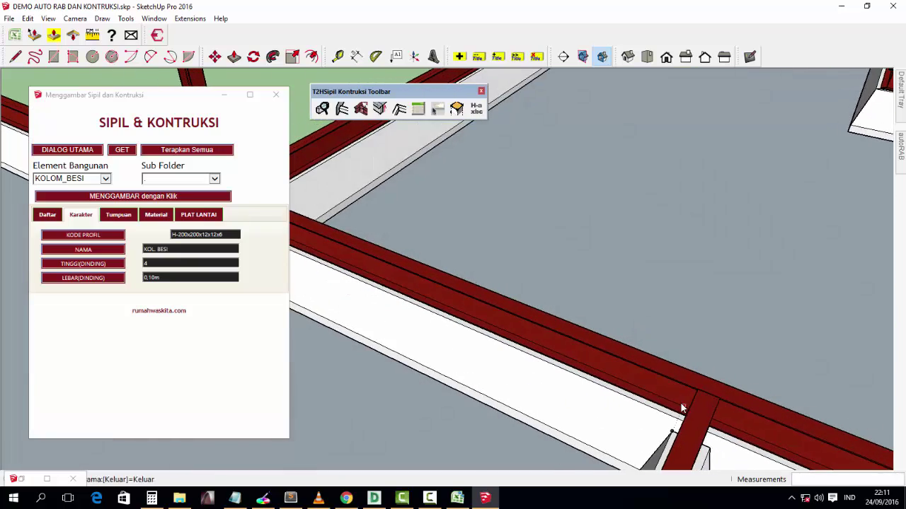
scroll(627, 351, "up", 2)
key("l")
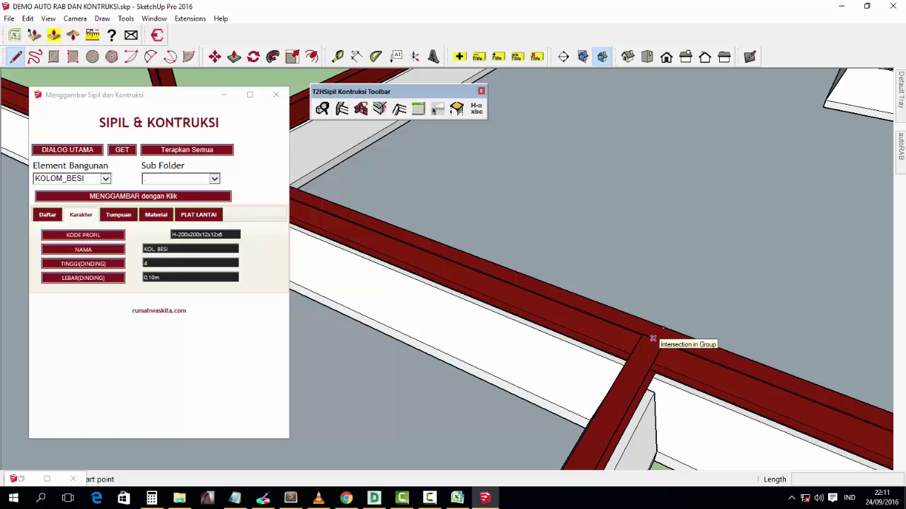
left_click(652, 338)
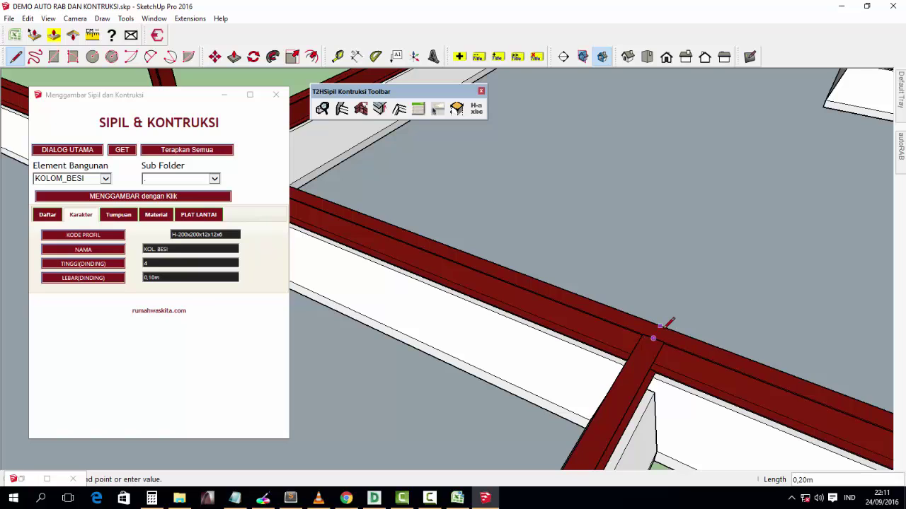
key("space")
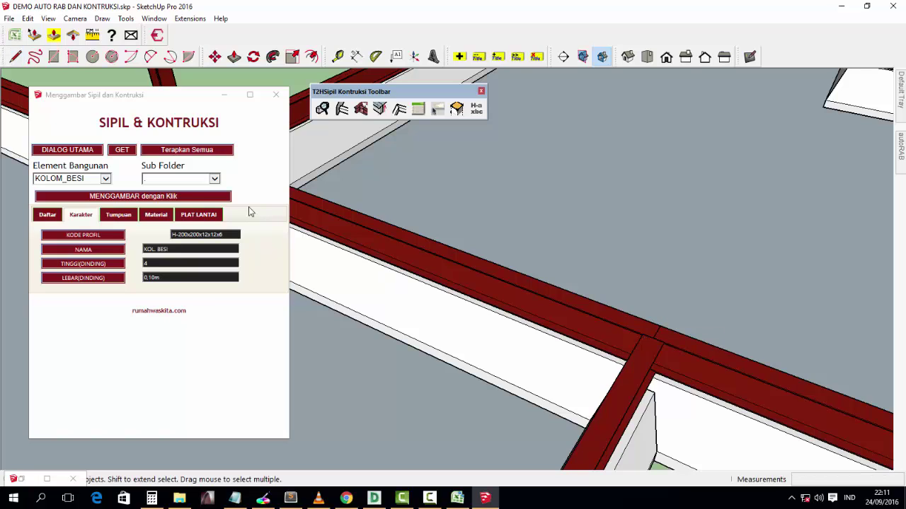
- Place a steel column at the beam junction, then try and cancel a line at the corner
left_click(216, 197)
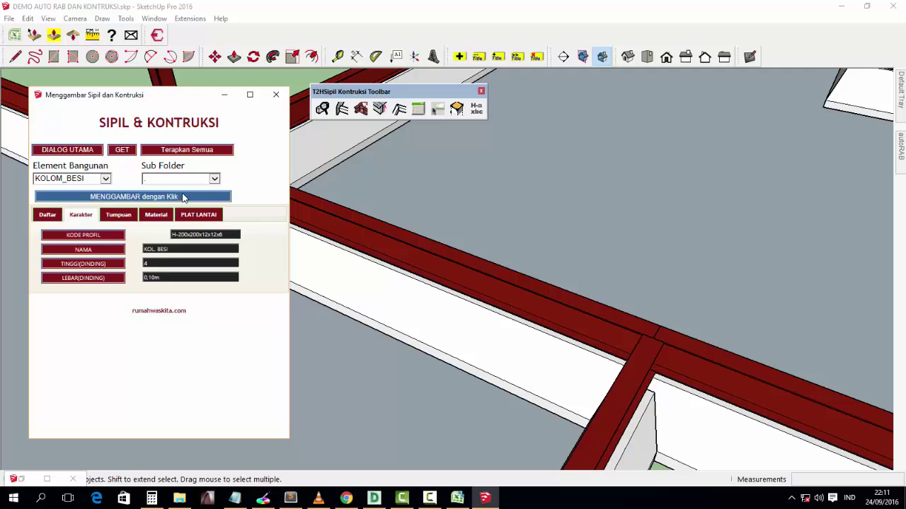
left_click(658, 333)
scroll(667, 335, "down", 5)
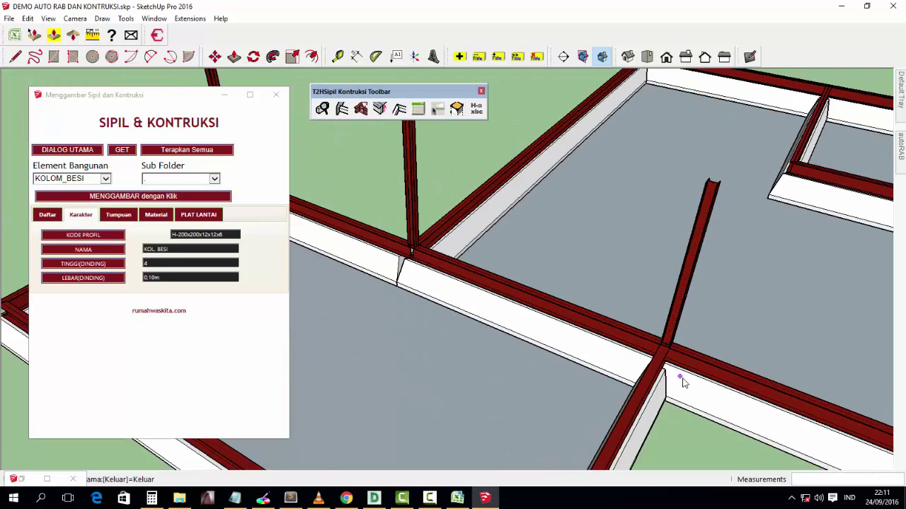
scroll(600, 327, "up", 5)
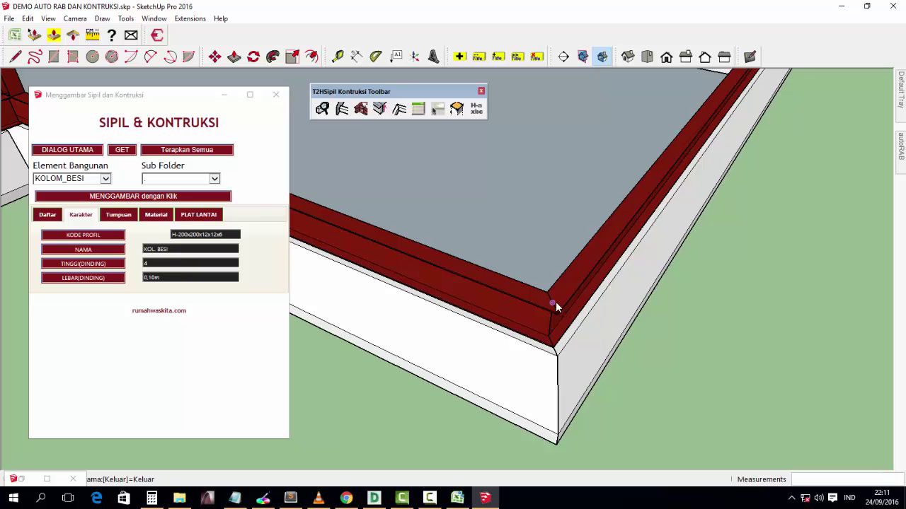
scroll(562, 301, "down", 3)
scroll(690, 213, "up", 2)
scroll(665, 199, "up", 2)
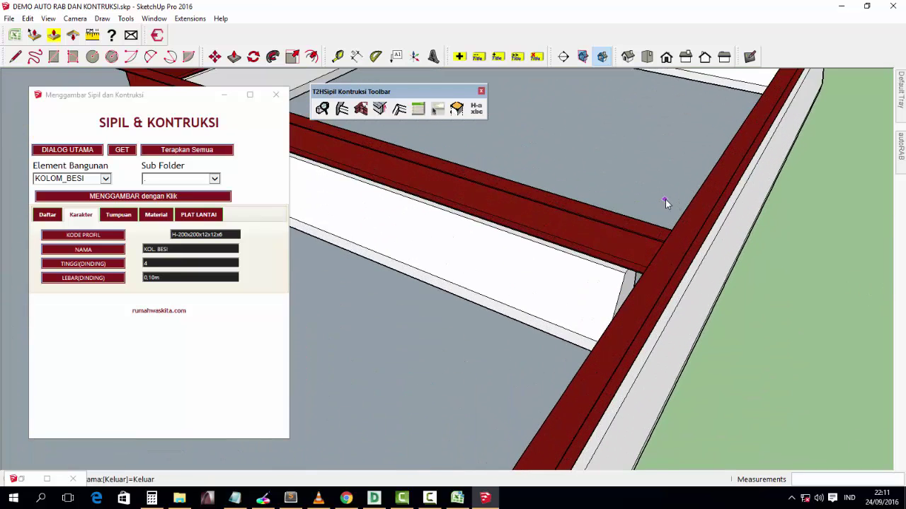
scroll(665, 200, "up", 1)
key("l")
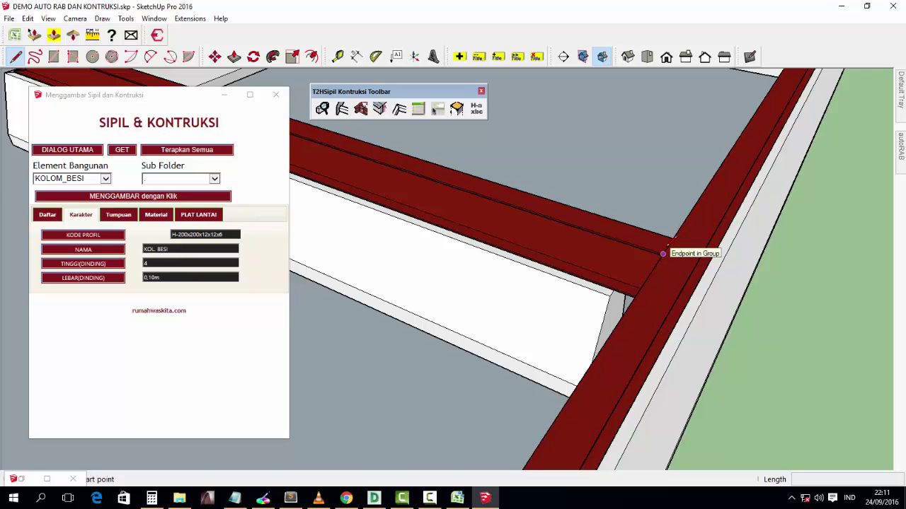
middle_click_drag(663, 254, 685, 176)
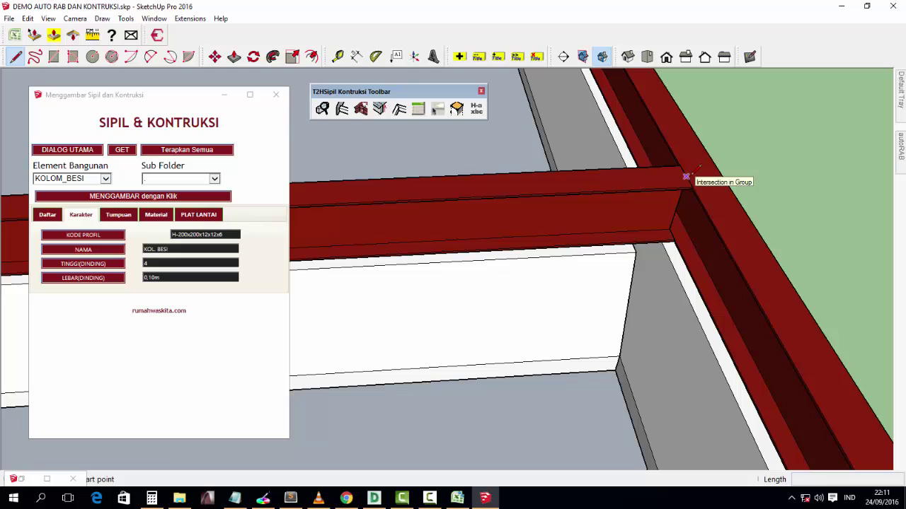
left_click(686, 176)
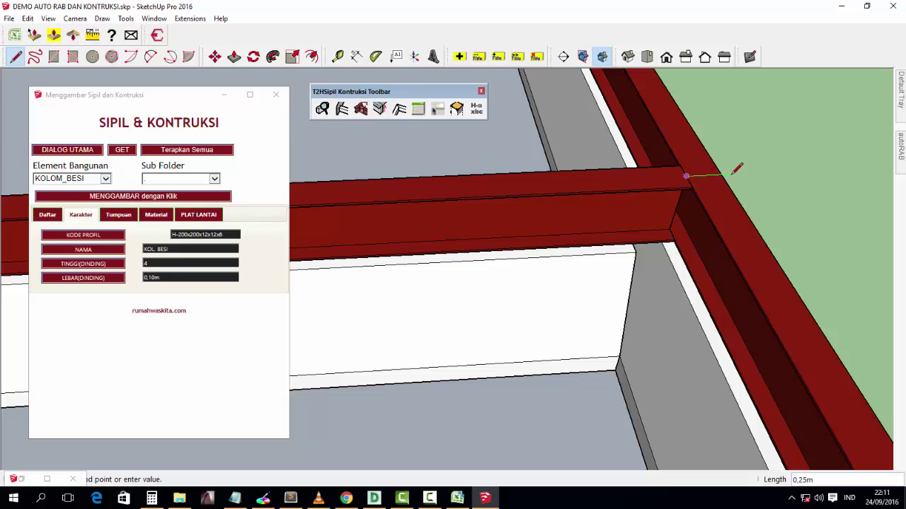
key("space")
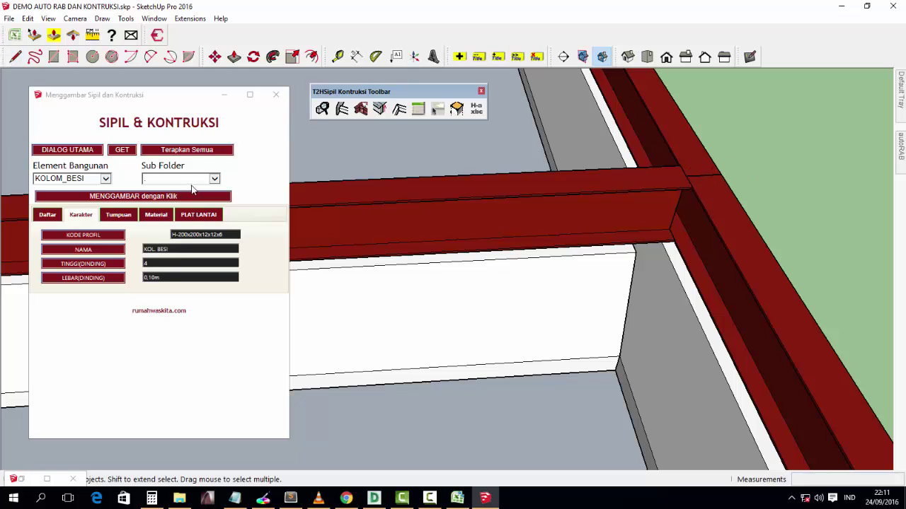
- Orbit to a higher view of the frame and test a line start at the beam corner
left_click(194, 196)
scroll(720, 201, "down", 3)
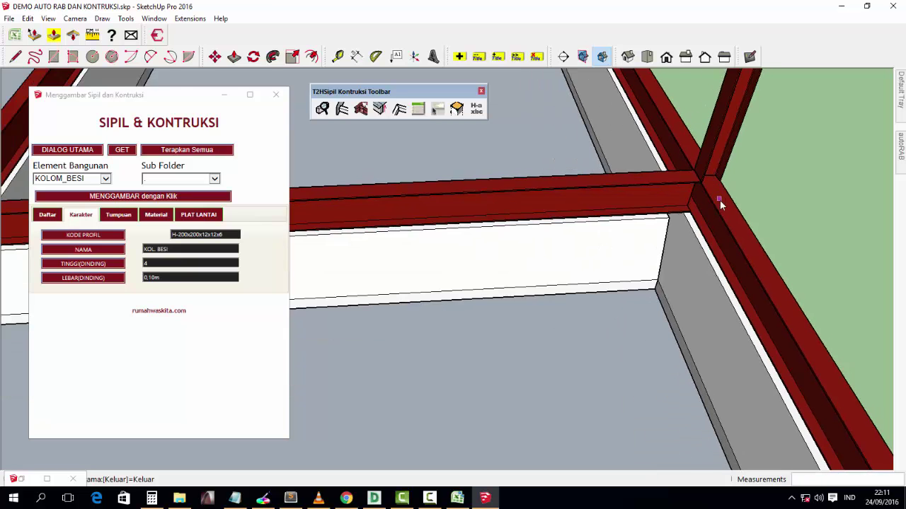
middle_click_drag(719, 200, 718, 267)
scroll(330, 238, "up", 4)
scroll(330, 239, "up", 1)
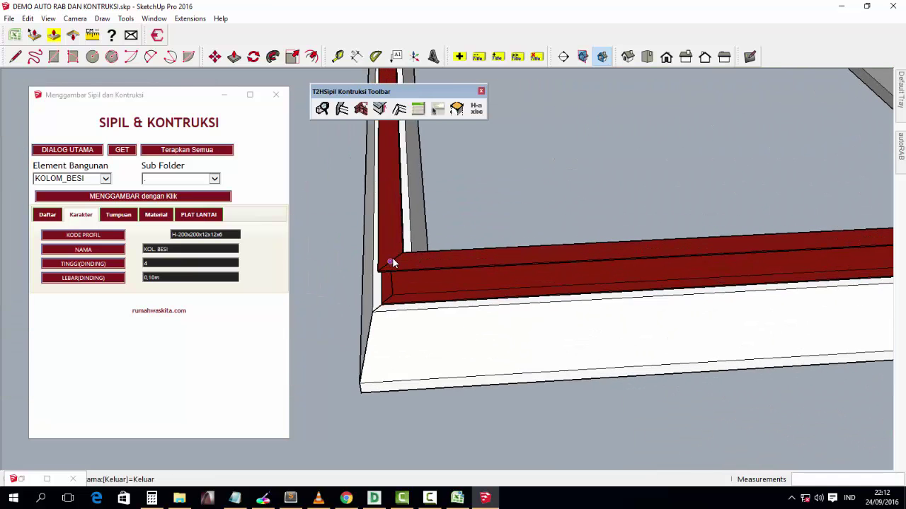
scroll(392, 264, "down", 3)
middle_click_drag(437, 278, 768, 299)
scroll(697, 279, "up", 2)
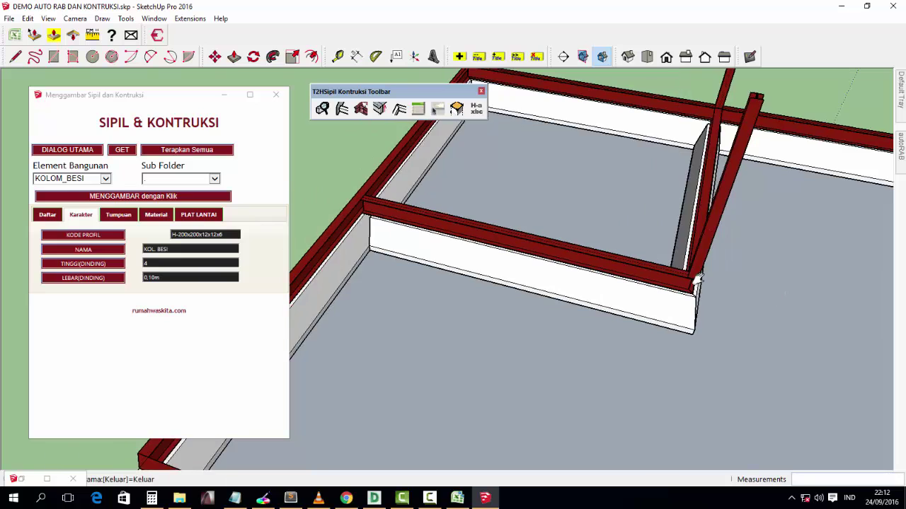
middle_click_drag(698, 279, 424, 233)
scroll(491, 241, "up", 3)
scroll(661, 262, "down", 3)
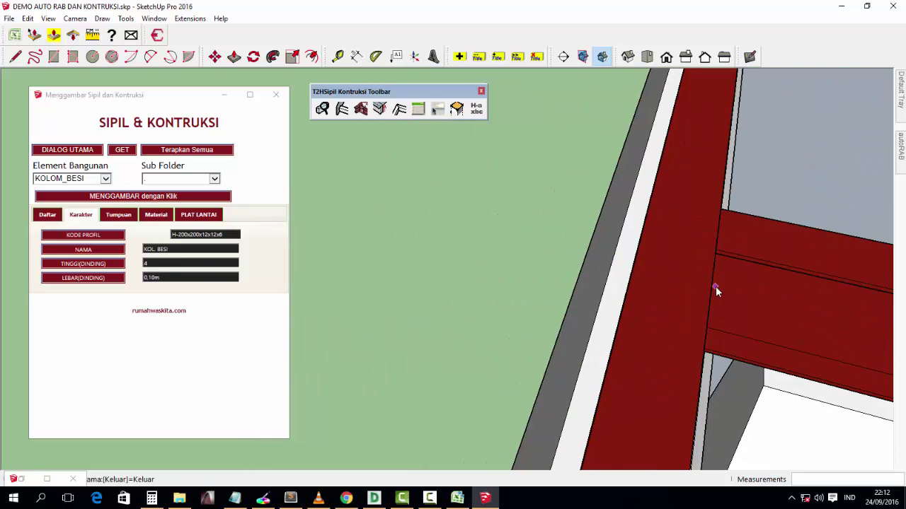
scroll(627, 290, "up", 1)
key("l")
left_click(627, 247)
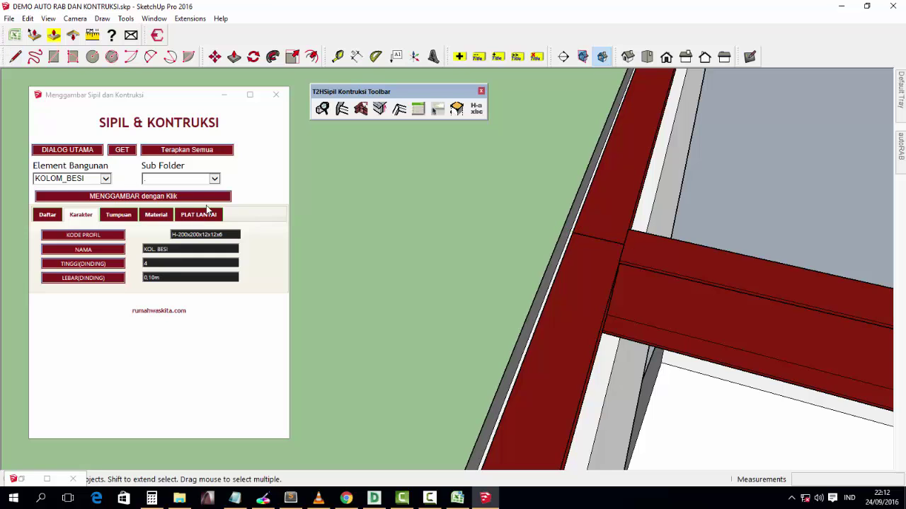
left_click(205, 196)
- Place steel columns on the frame corner where the two red beams meet
mouse_move(600, 240)
middle_mouse_down("shift")
mouse_move(693, 262)
mouse_move(606, 313)
mouse_move(634, 203)
mouse_move(701, 254)
mouse_move(699, 299)
mouse_move(602, 366)
middle_mouse_up("shift")
scroll(537, 329, "up", 3)
scroll(513, 321, "up", 2)
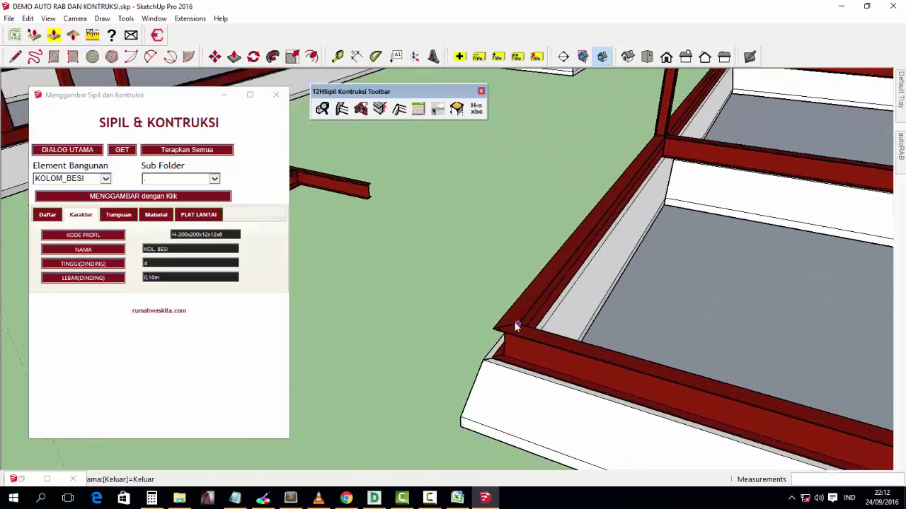
scroll(506, 327, "up", 2)
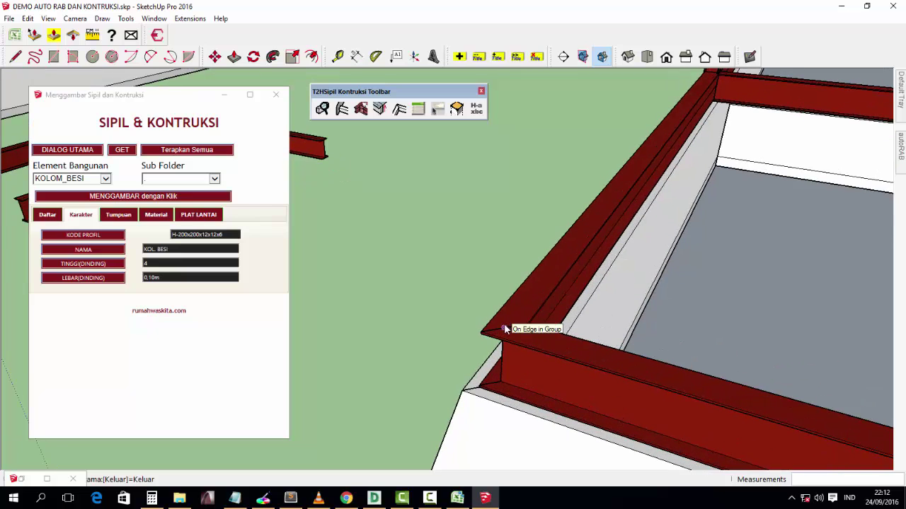
left_click(504, 324)
scroll(524, 336, "down", 2)
scroll(566, 357, "down", 2)
scroll(623, 371, "down", 2)
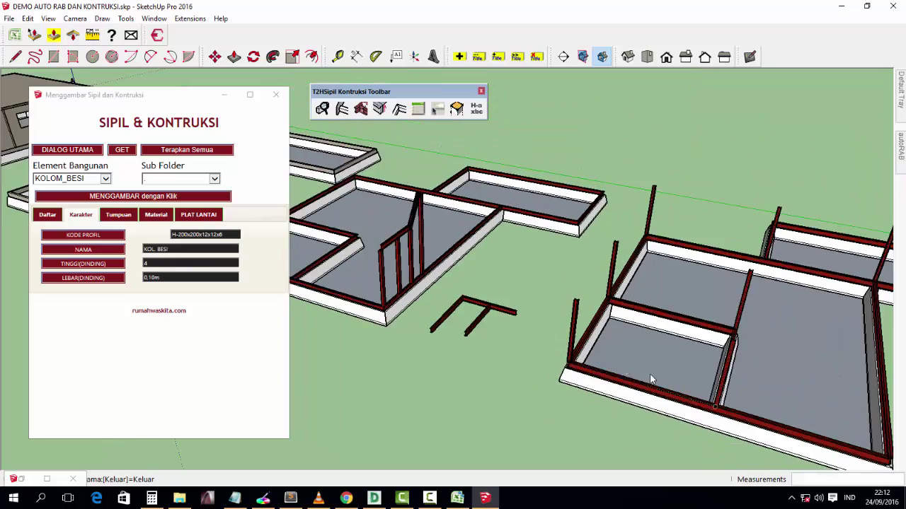
scroll(604, 348, "down", 2)
scroll(603, 348, "up", 2)
scroll(597, 346, "up", 2)
scroll(591, 345, "up", 2)
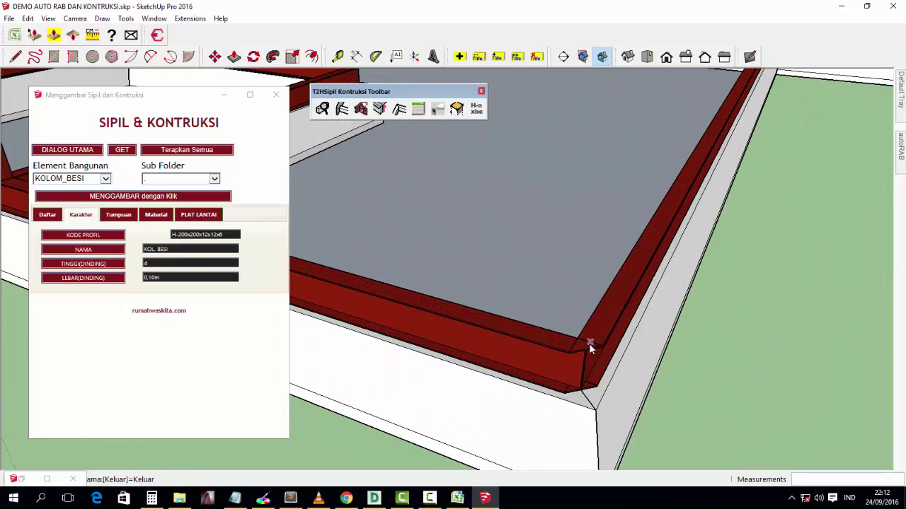
scroll(587, 345, "up", 2)
scroll(584, 348, "up", 1)
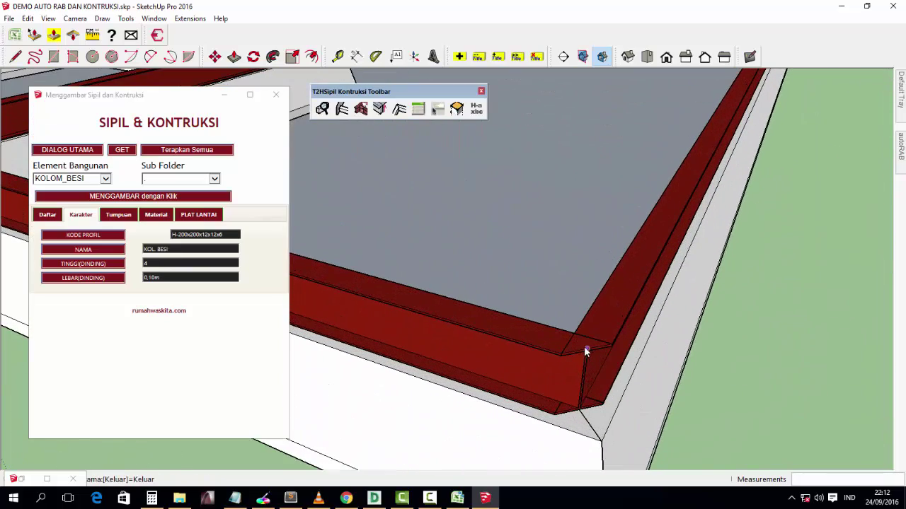
left_click(583, 346)
- Check the new corner column by selecting it and the lower red beam
key("space")
left_click(528, 350)
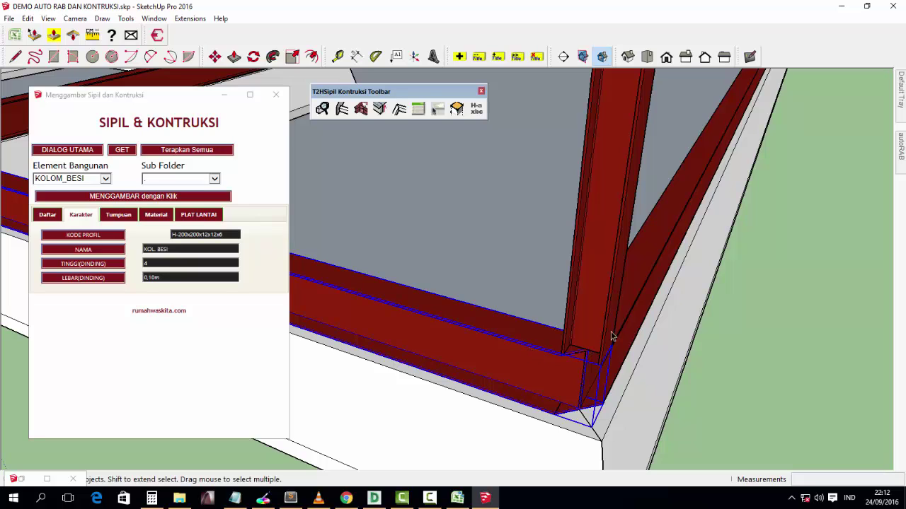
left_click(766, 416)
left_click(643, 279)
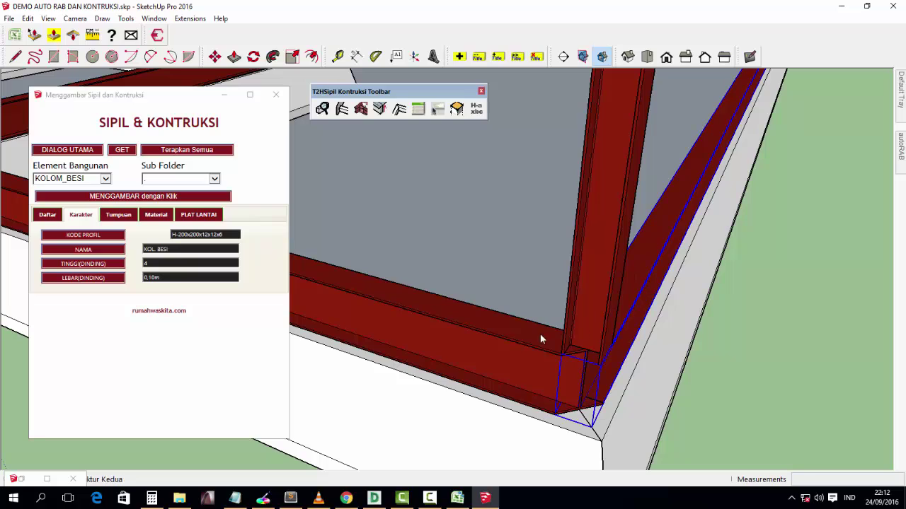
scroll(518, 339, "down", 2)
scroll(634, 368, "down", 2)
scroll(631, 339, "down", 2)
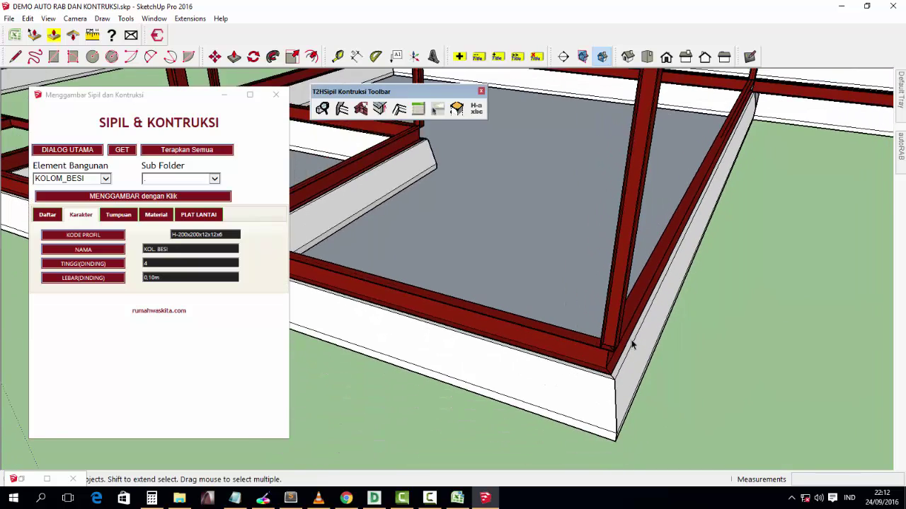
scroll(630, 340, "down", 3)
scroll(502, 225, "up", 3)
scroll(498, 220, "up", 3)
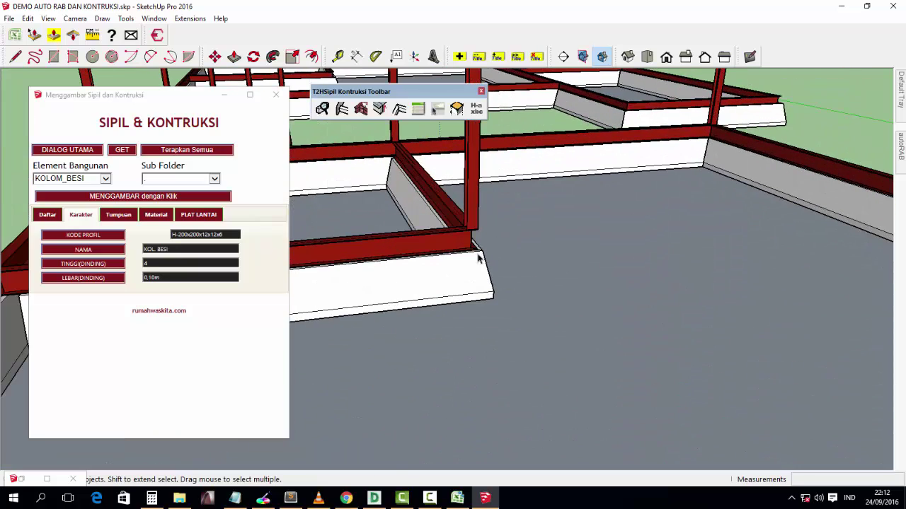
key("l")
scroll(477, 221, "up", 2)
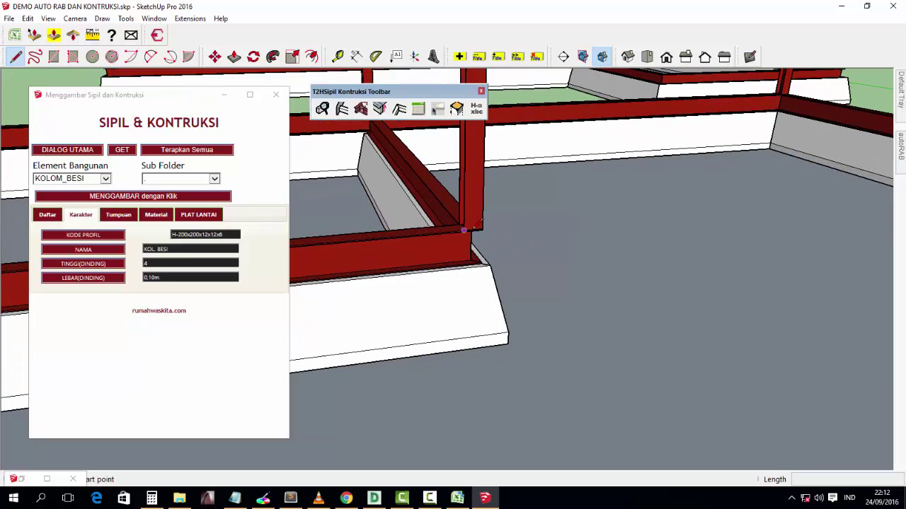
- Draw a short line to the beam intersection, then a diagonal line across the slab to the far beam
left_click(432, 192)
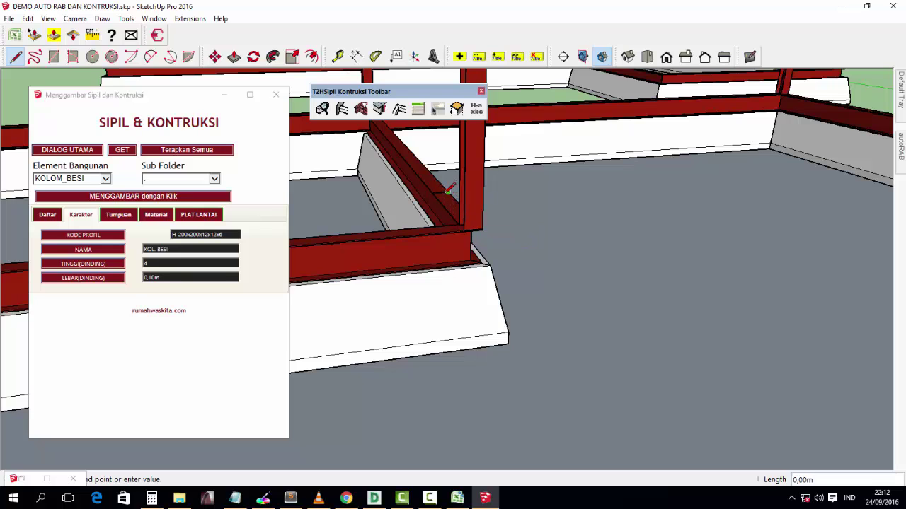
scroll(442, 192, "up", 2)
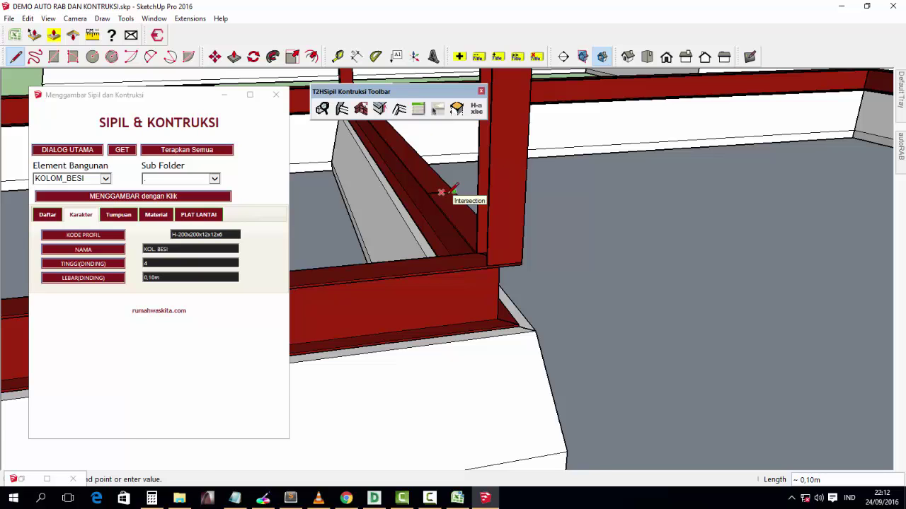
scroll(453, 190, "up", 2)
left_click(452, 188)
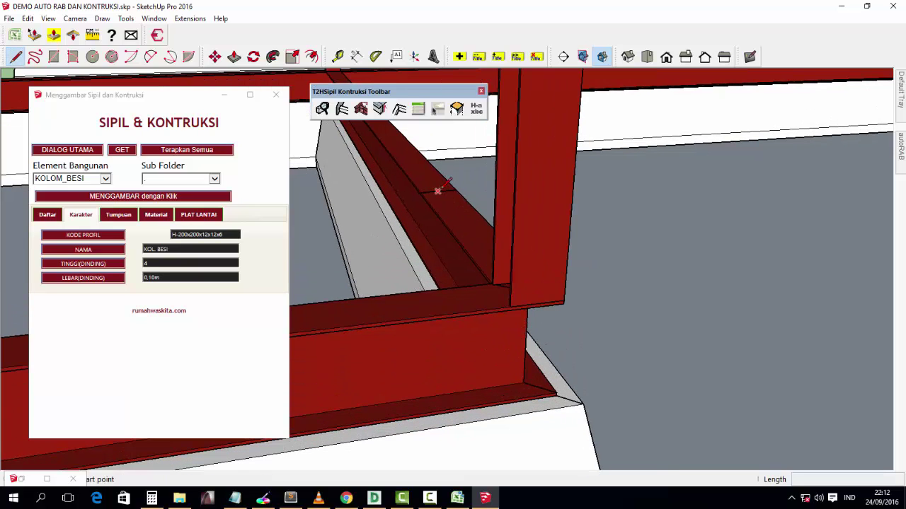
mouse_move(439, 191)
middle_mouse_down()
mouse_move(411, 230)
mouse_move(469, 264)
middle_mouse_up()
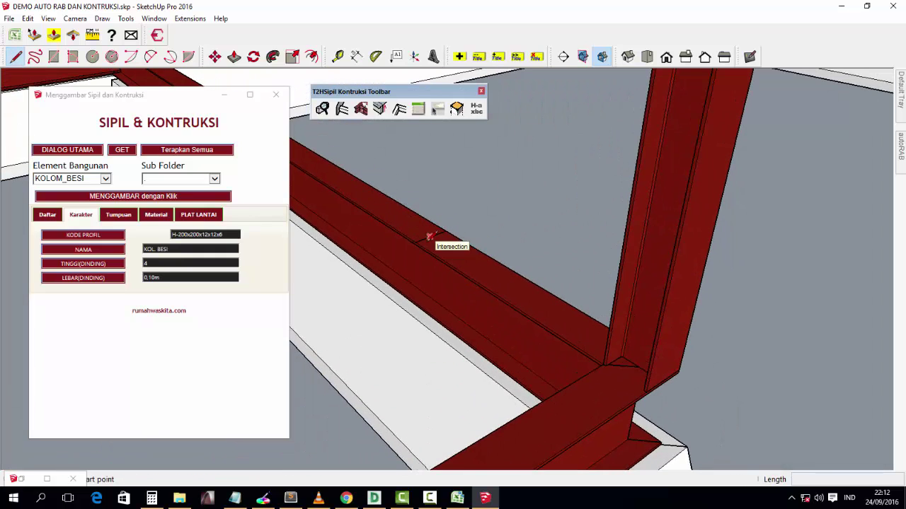
left_click(423, 239)
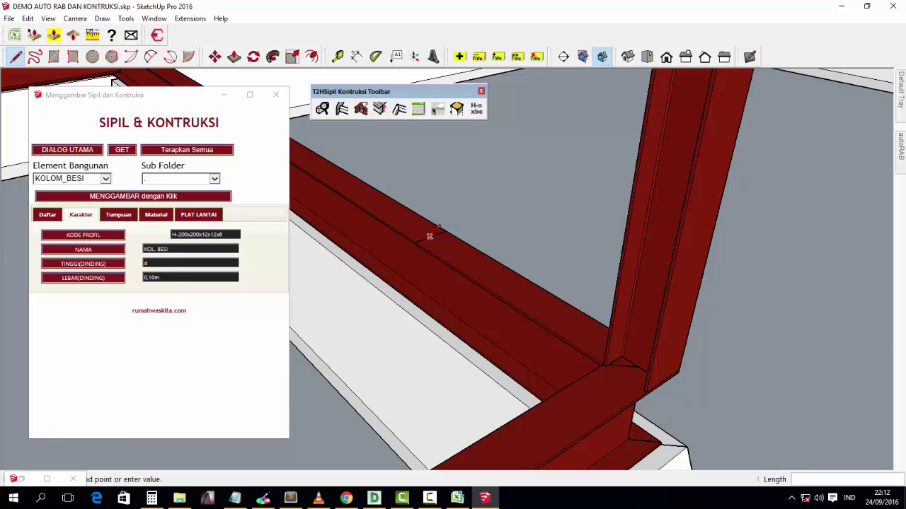
scroll(428, 238, "down", 2)
scroll(428, 239, "down", 2)
scroll(429, 241, "down", 2)
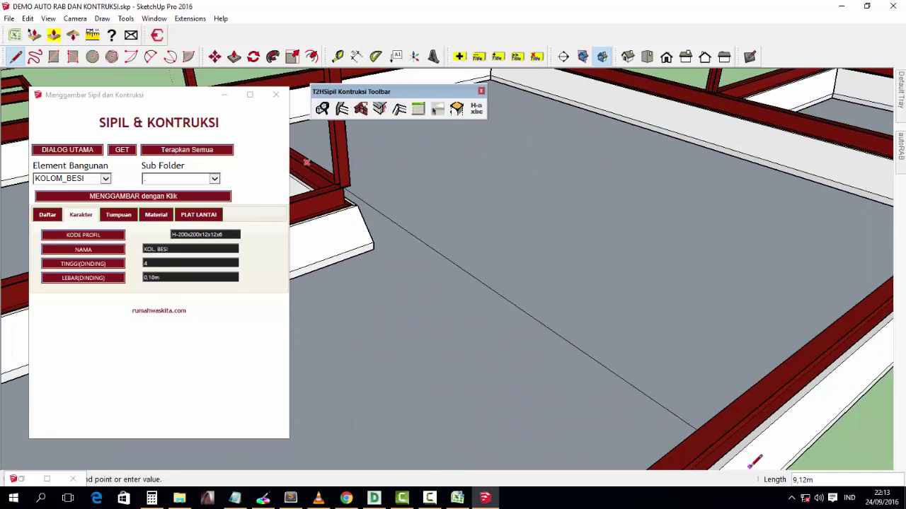
scroll(680, 325, "up", 2)
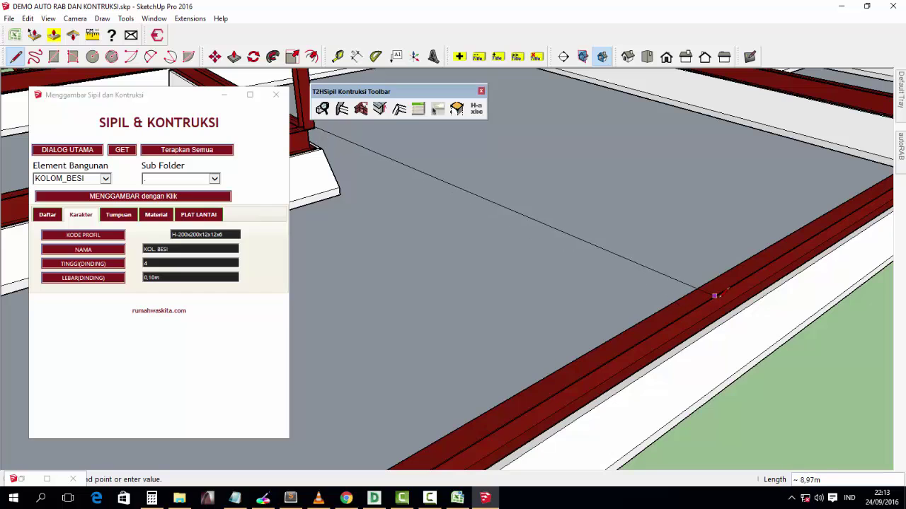
left_click(666, 324)
scroll(665, 324, "up", 2)
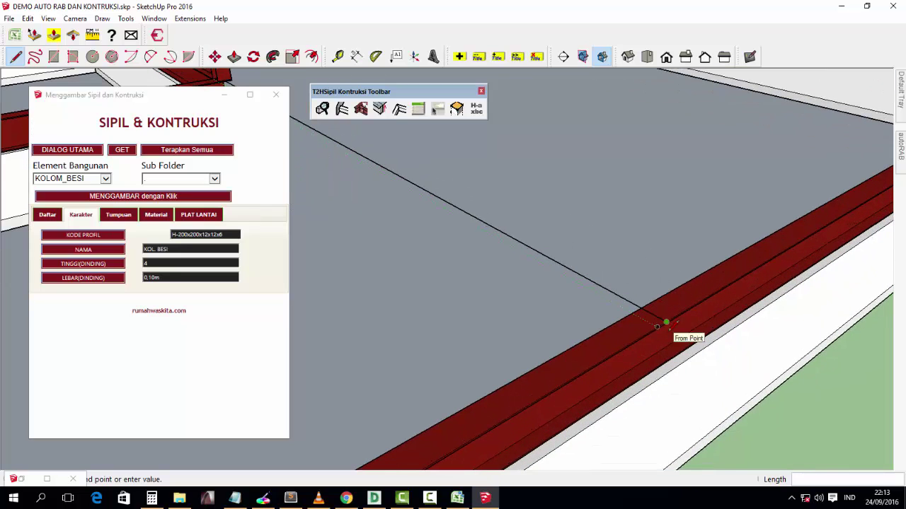
- Erase the temporary diagonal line with the Eraser (E)
key("space")
key("l")
key("space")
key("e")
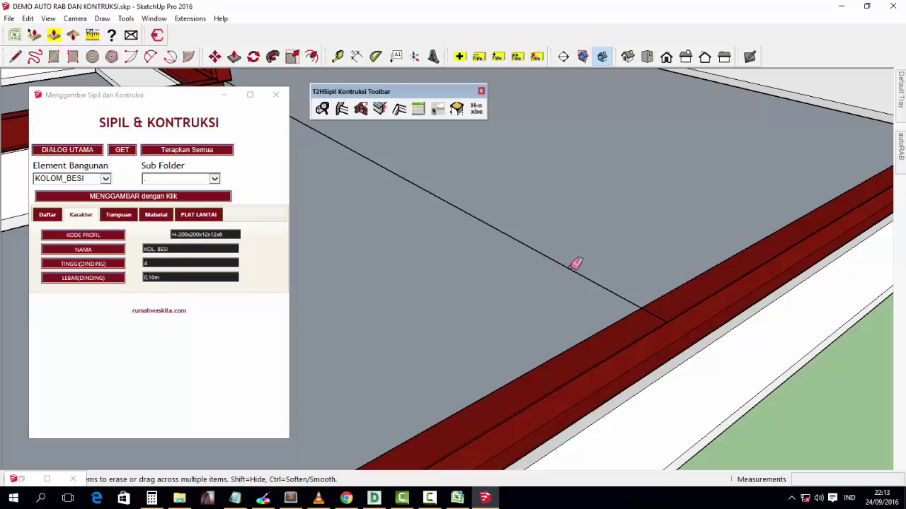
left_click(577, 263)
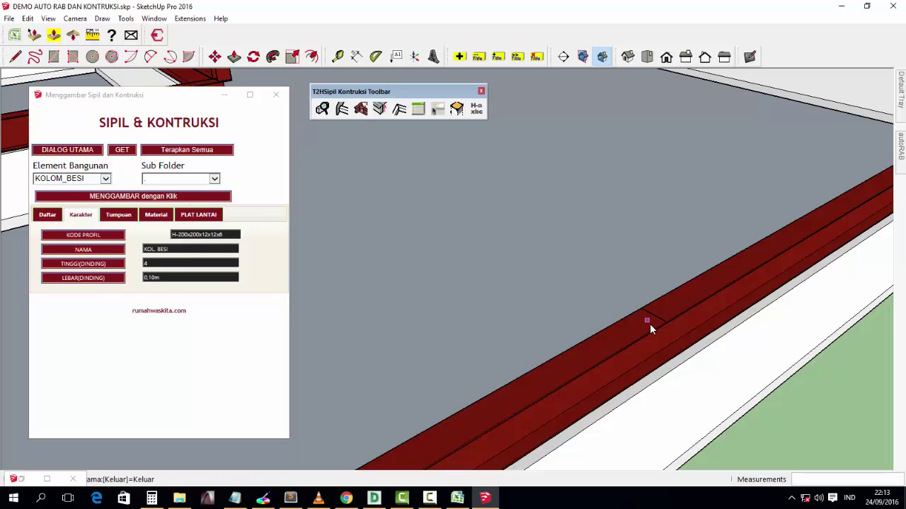
scroll(656, 318, "down", 1)
scroll(656, 318, "down", 2)
scroll(707, 318, "down", 2)
- Orbit and zoom to a wide view of the foundation bays
scroll(722, 307, "down", 2)
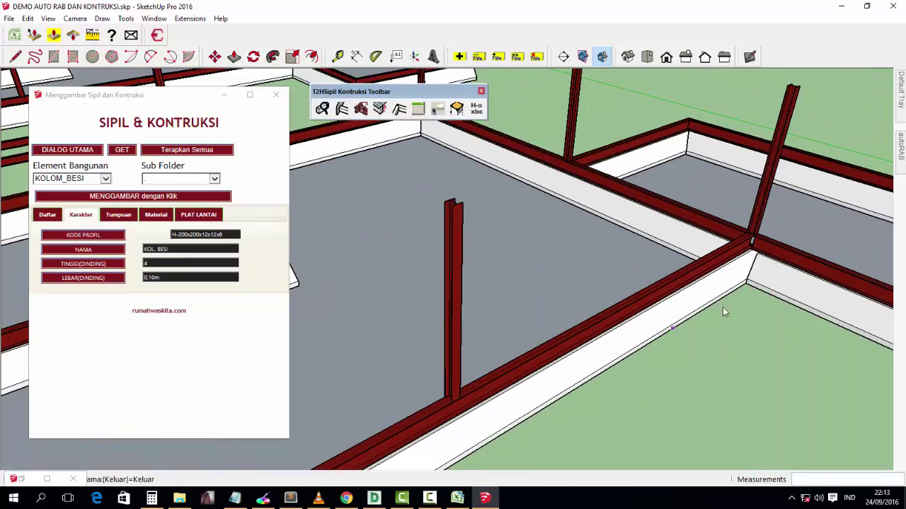
mouse_move(723, 307)
middle_mouse_down()
mouse_move(604, 271)
mouse_move(751, 342)
mouse_move(502, 350)
mouse_move(753, 338)
mouse_move(404, 330)
mouse_move(447, 338)
mouse_move(573, 321)
middle_mouse_up()
scroll(754, 332, "down", 2)
scroll(761, 330, "down", 2)
scroll(706, 346, "up", 2)
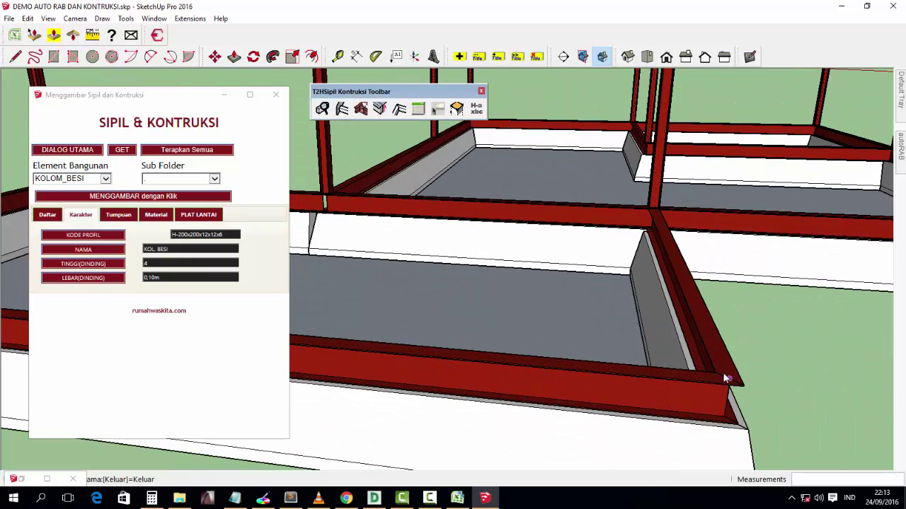
scroll(729, 380, "down", 2)
scroll(729, 381, "down", 2)
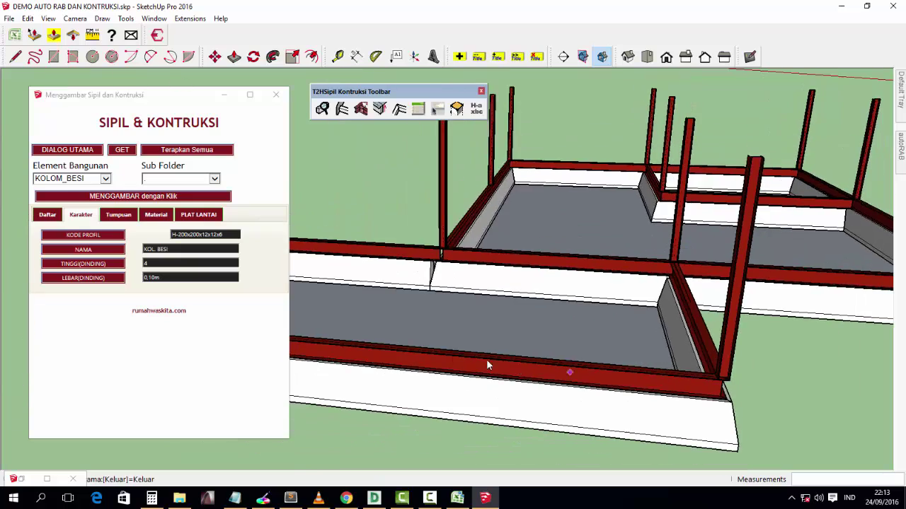
mouse_move(486, 358)
middle_mouse_down()
mouse_move(601, 364)
mouse_move(544, 288)
middle_mouse_up()
scroll(491, 252, "up", 2)
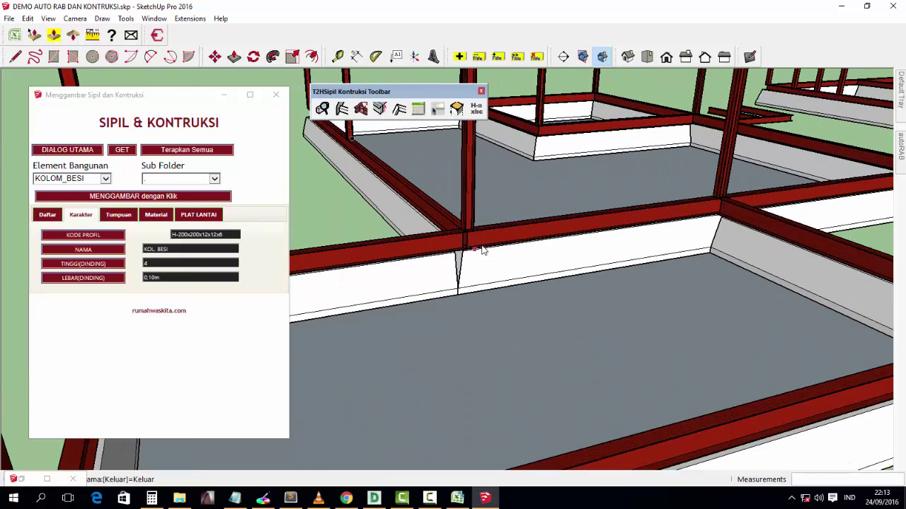
- Draw a diagonal guide line from the beam junction to the far beam
key("l")
scroll(484, 246, "up", 2)
scroll(488, 244, "up", 1)
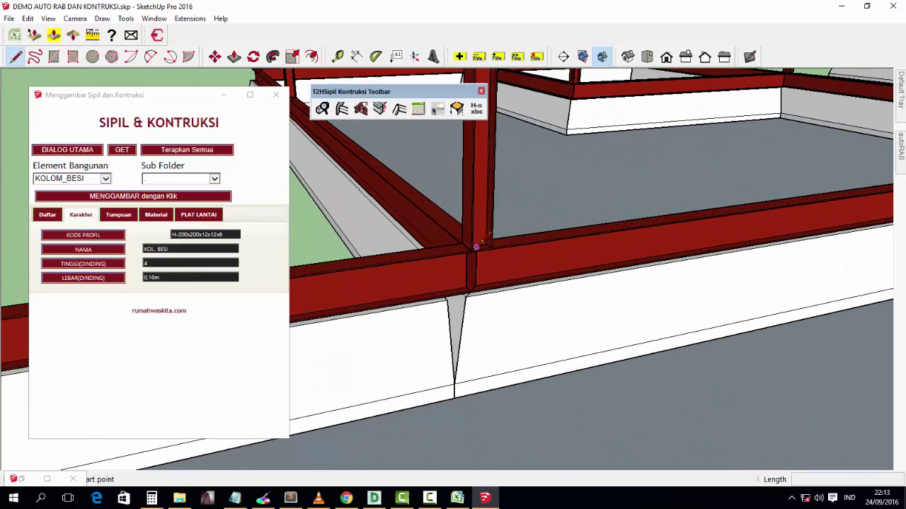
left_click(480, 244)
scroll(585, 379, "up", 1)
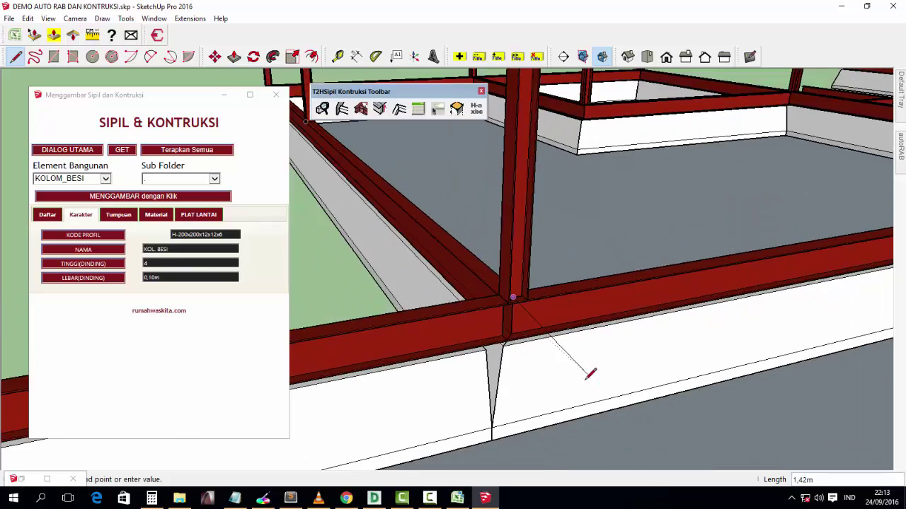
scroll(586, 377, "down", 2)
scroll(576, 310, "down", 2)
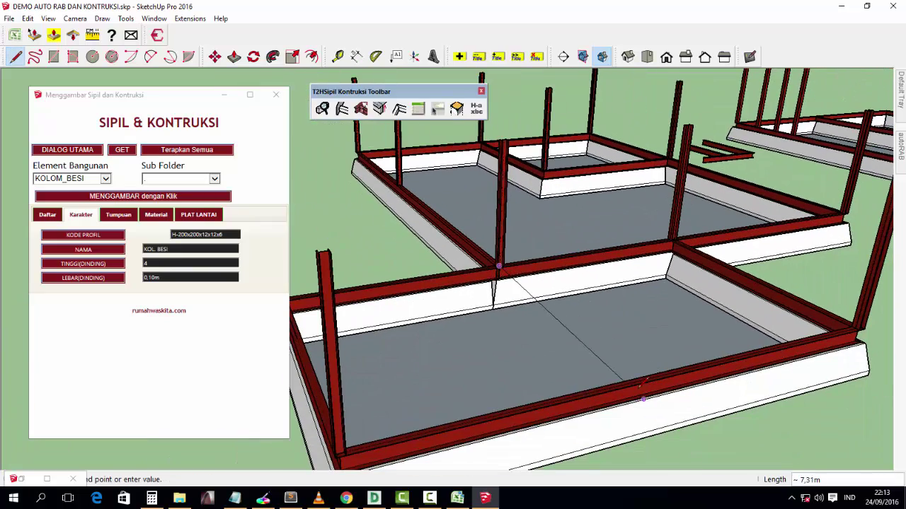
scroll(630, 384, "up", 1)
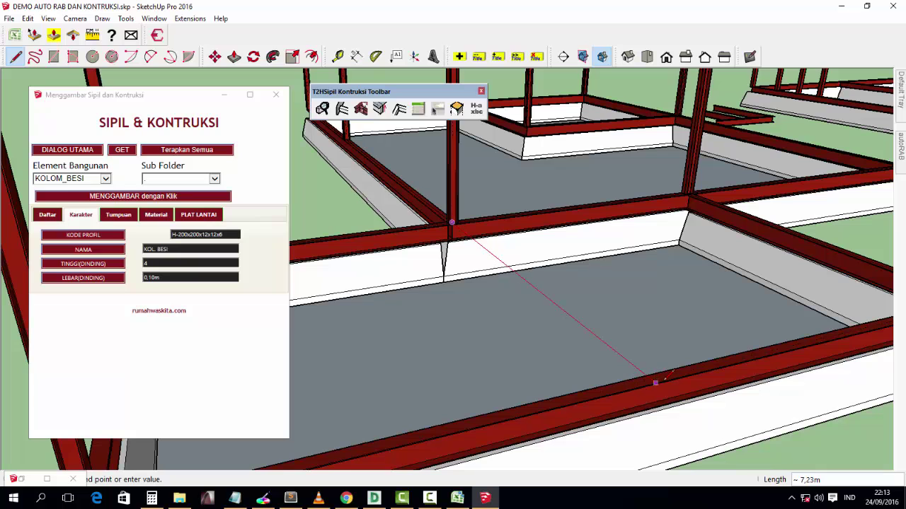
left_click(656, 382)
scroll(657, 382, "up", 1)
scroll(658, 382, "up", 1)
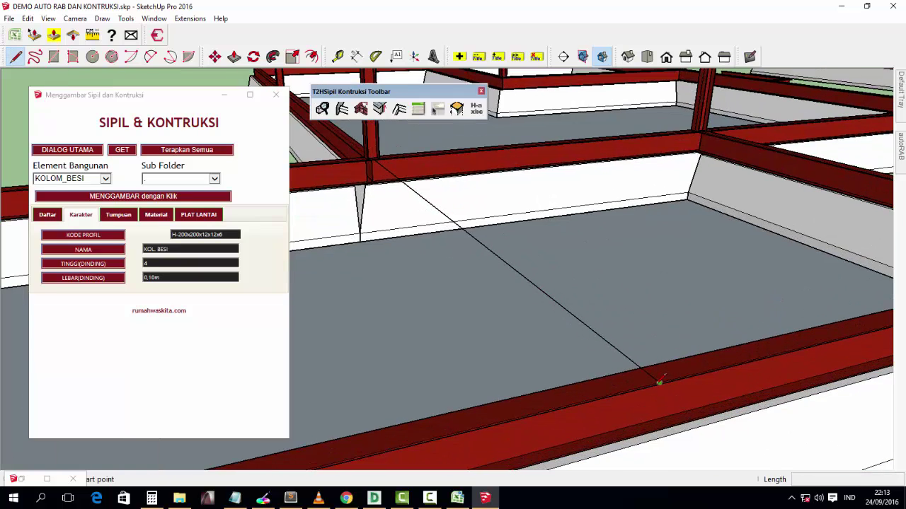
- Erase the guide line and place a KOL. BESI column on the far beam
left_click(660, 382)
key("space")
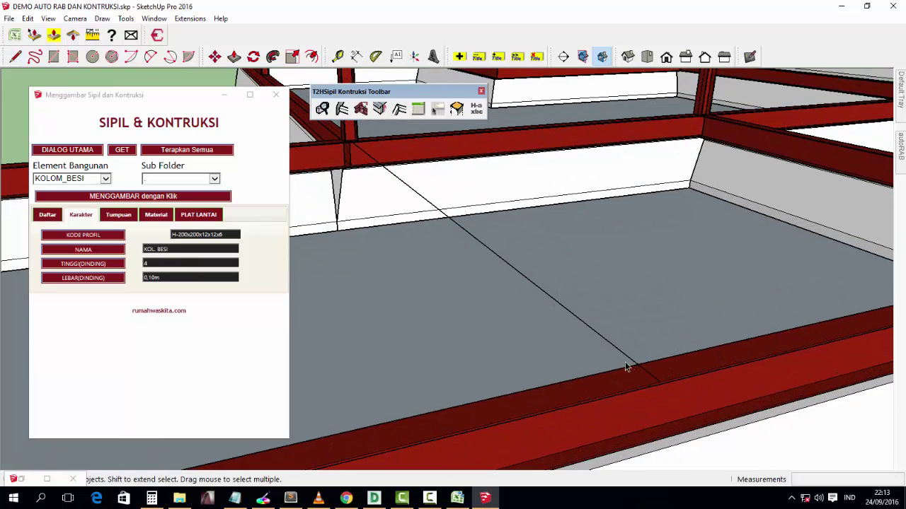
key("e")
left_click(613, 343)
left_click(135, 195)
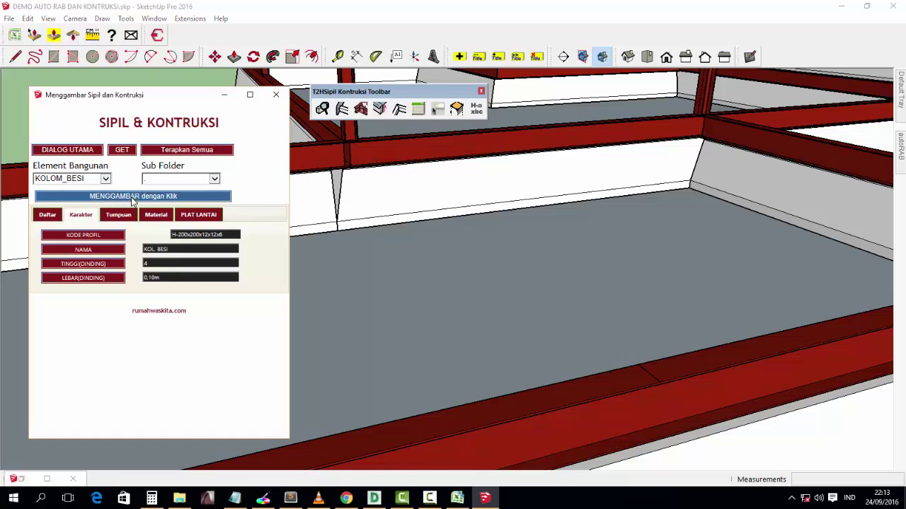
left_click(650, 373)
- Set the Sipil & Kontruksi element type to BALOK_BESI
scroll(669, 372, "down", 2)
scroll(690, 374, "down", 2)
scroll(698, 380, "down", 2)
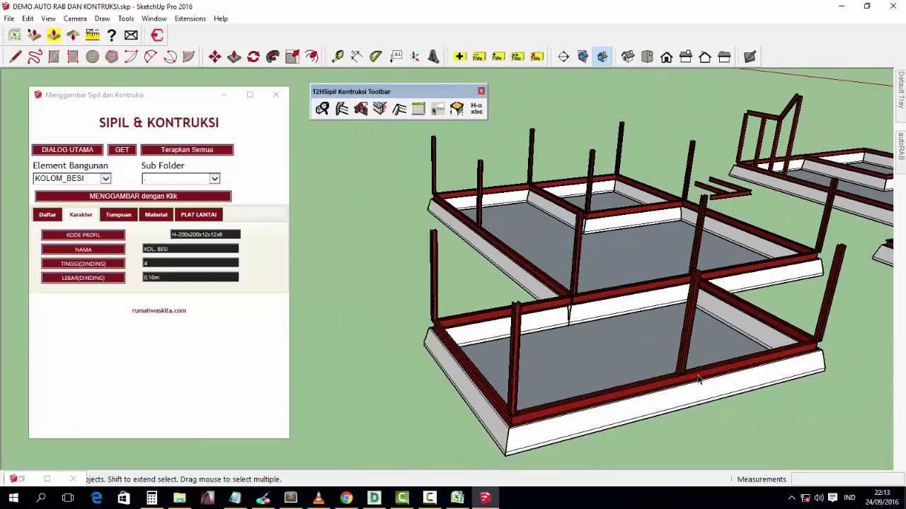
mouse_move(699, 380)
middle_mouse_down()
mouse_move(476, 289)
mouse_move(454, 303)
mouse_move(495, 297)
middle_mouse_up()
scroll(523, 294, "up", 3)
scroll(530, 293, "up", 2)
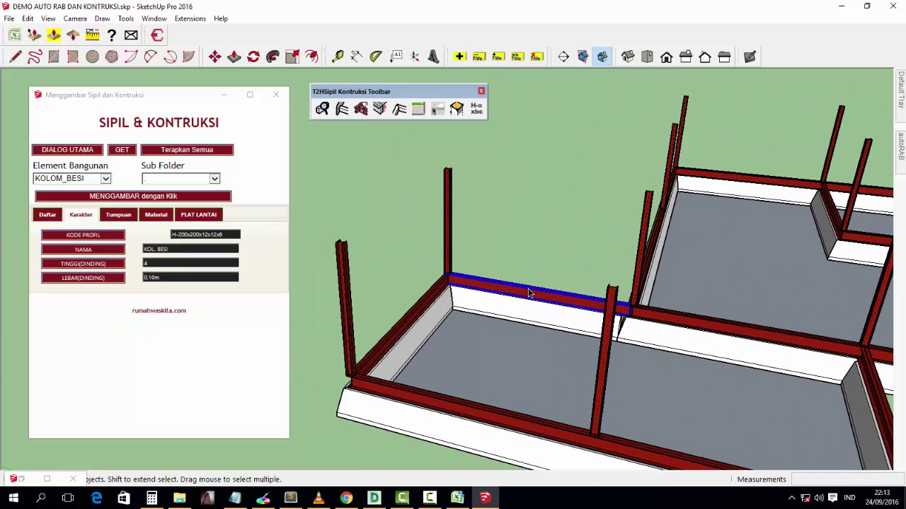
left_click(65, 179)
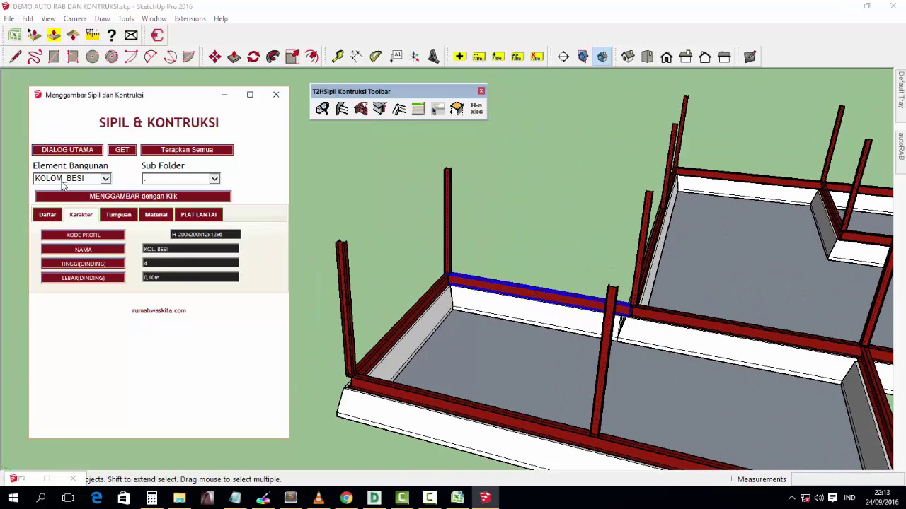
left_click(57, 169)
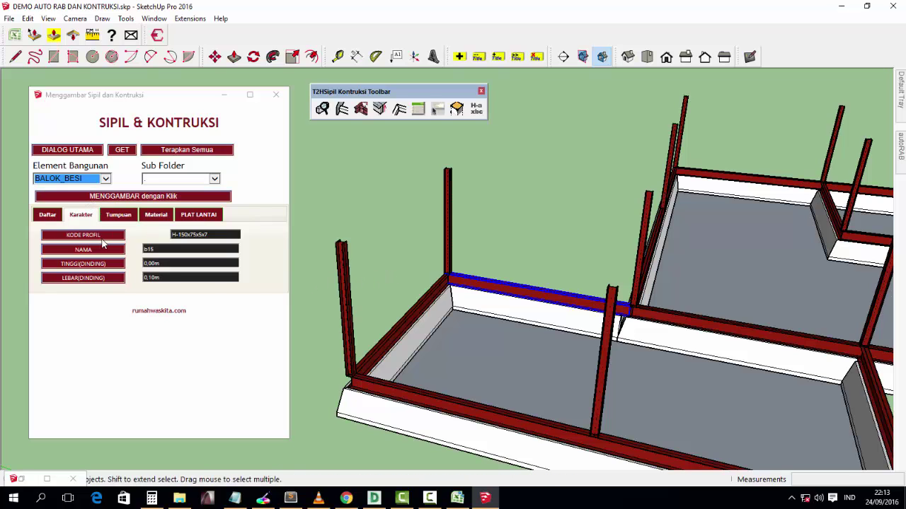
- Choose the b20 H-200x100x5.5x8 profile from Daftar and start MENGGAMBAR dengan Klik
scroll(492, 295, "up", 2)
scroll(497, 292, "up", 3)
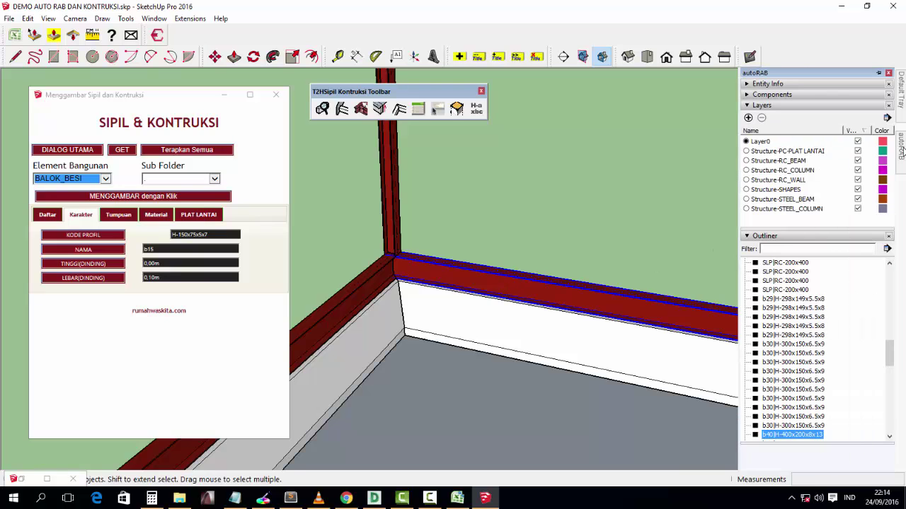
left_click(781, 85)
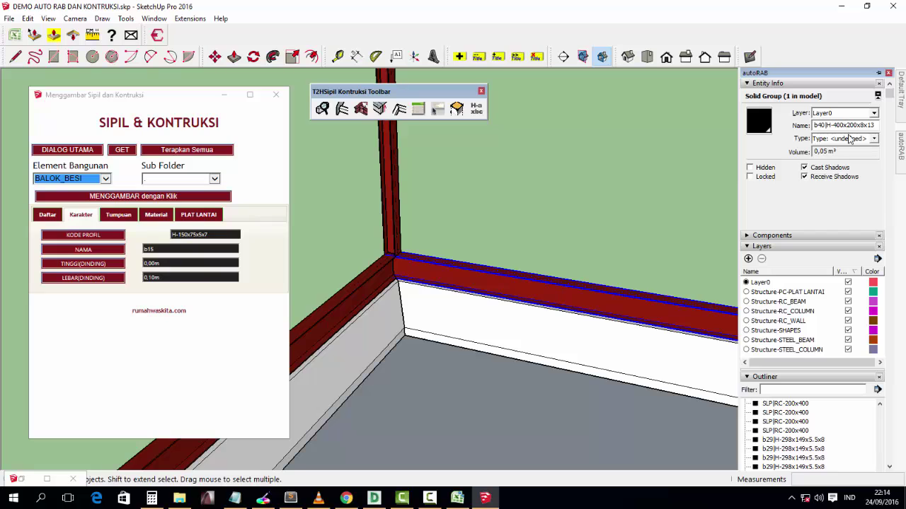
left_click(47, 215)
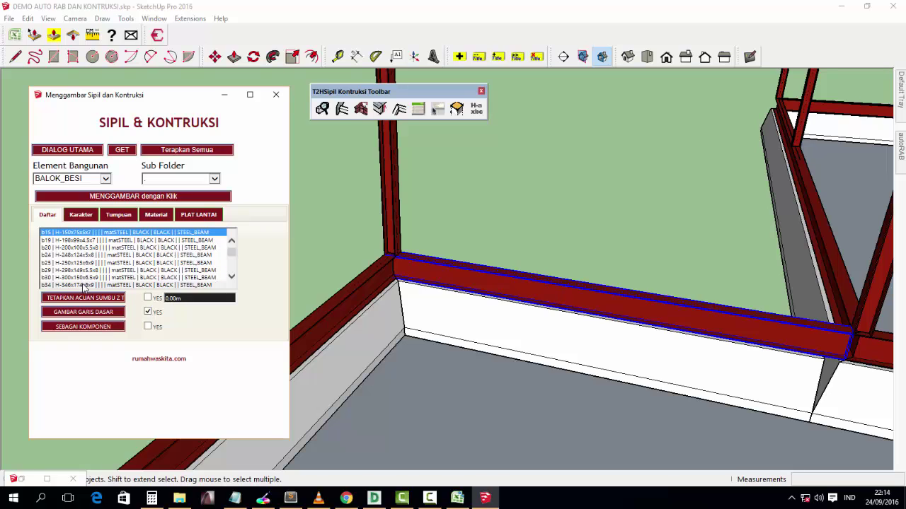
left_click(85, 248)
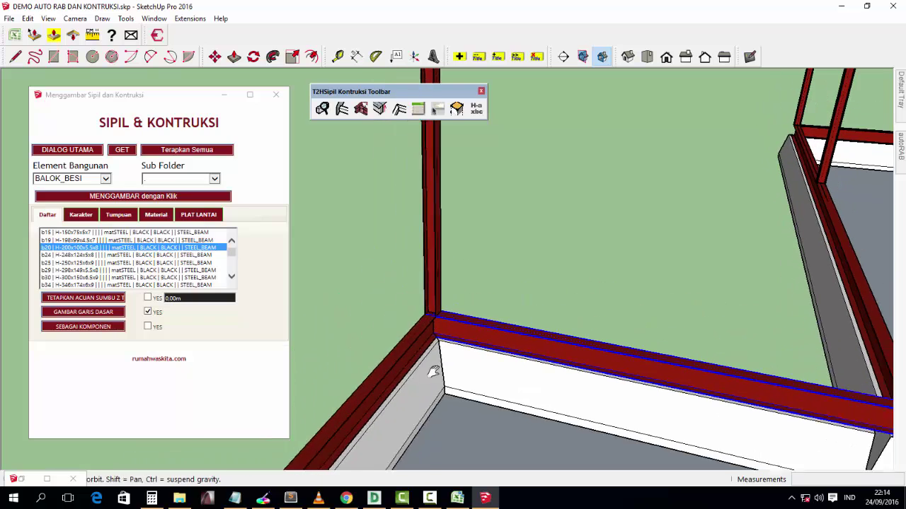
middle_click_drag(377, 286, 456, 298)
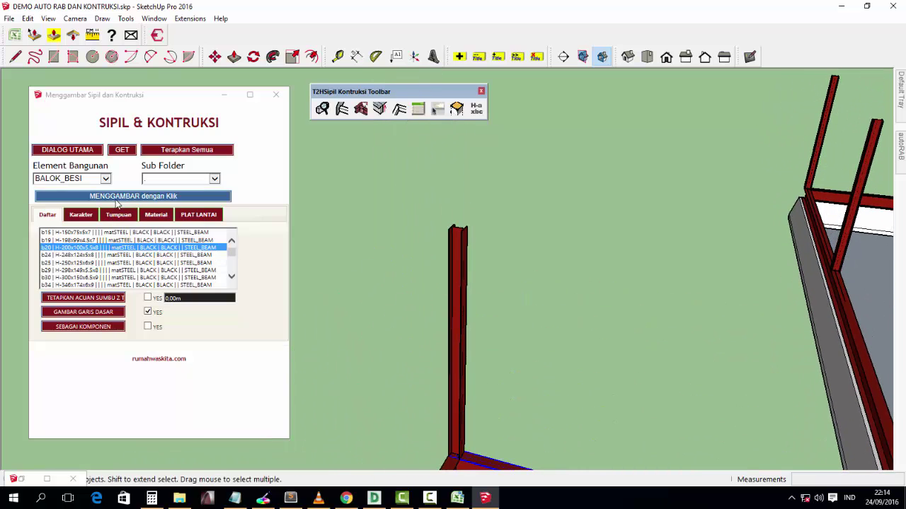
left_click(134, 196)
scroll(450, 239, "up", 2)
scroll(460, 228, "up", 2)
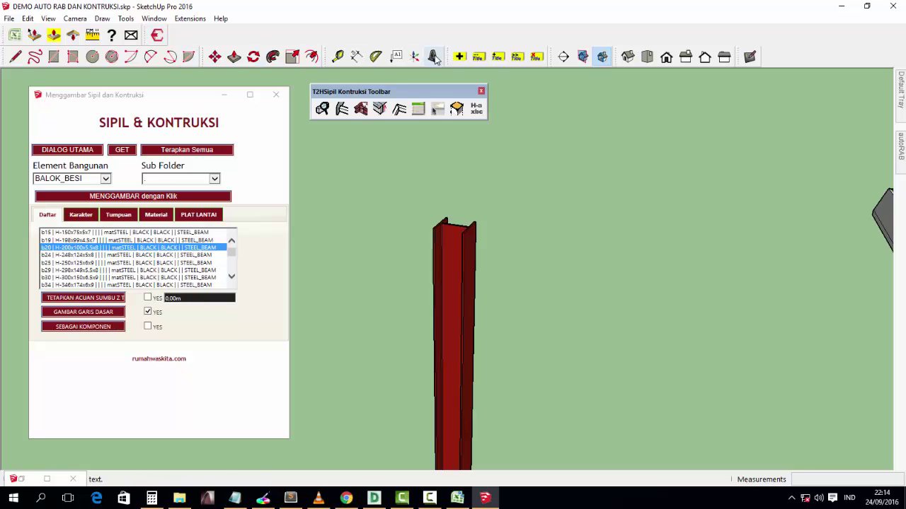
- Open the profile table editor on the BALOK_BESI table and add a new row
left_click(418, 110)
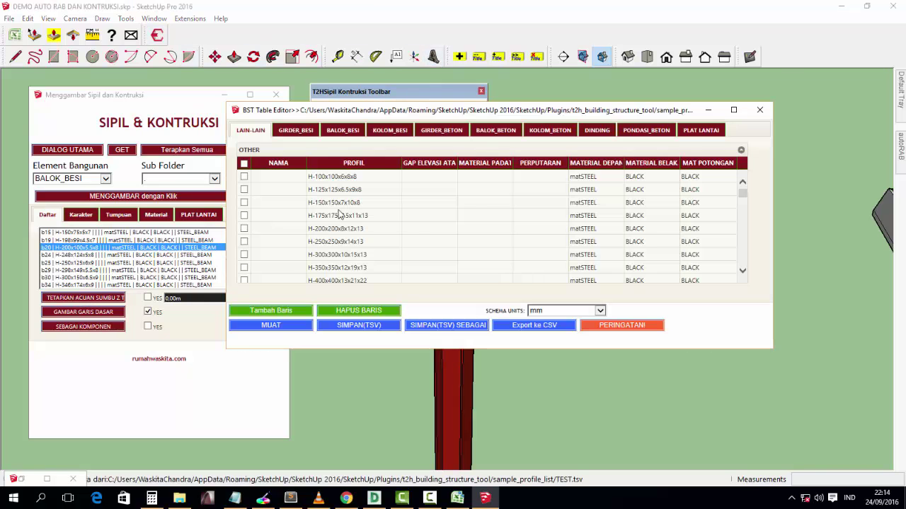
left_click(491, 132)
left_click(390, 133)
left_click(343, 132)
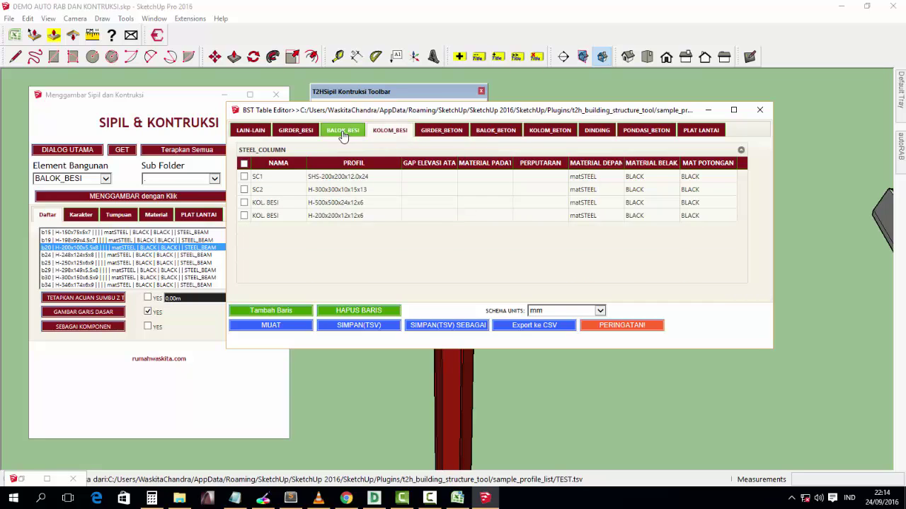
scroll(304, 248, "down", 3)
scroll(318, 273, "down", 3)
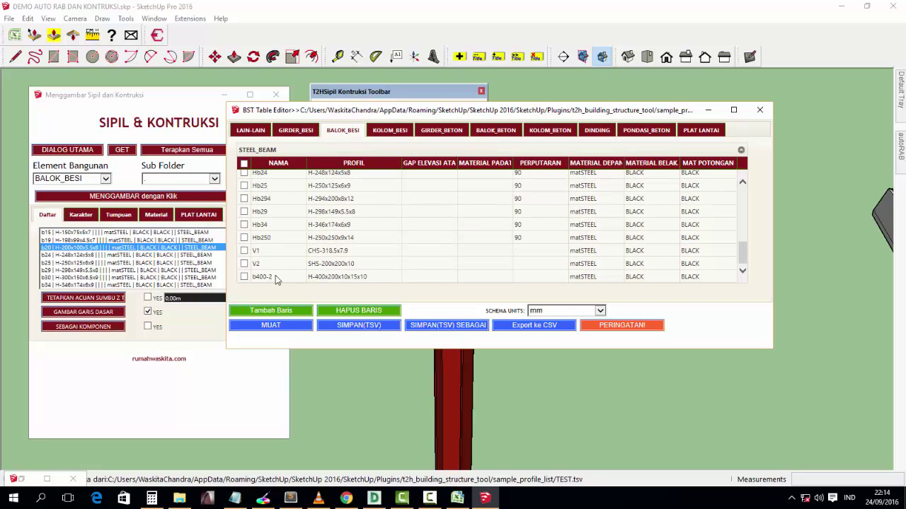
left_click(256, 312)
- Name the row BALOK ANDA with a lipped channel profile and bring up Excel
left_click(260, 277)
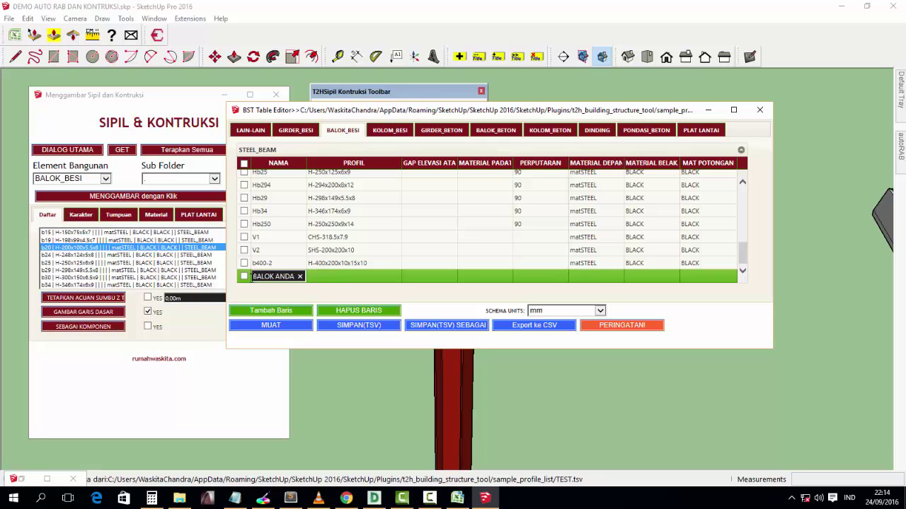
left_click(325, 278)
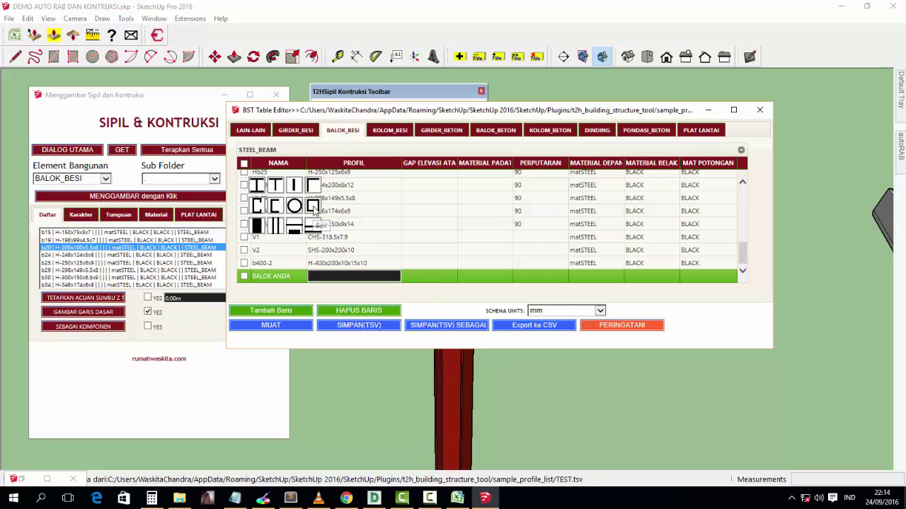
left_click(314, 207)
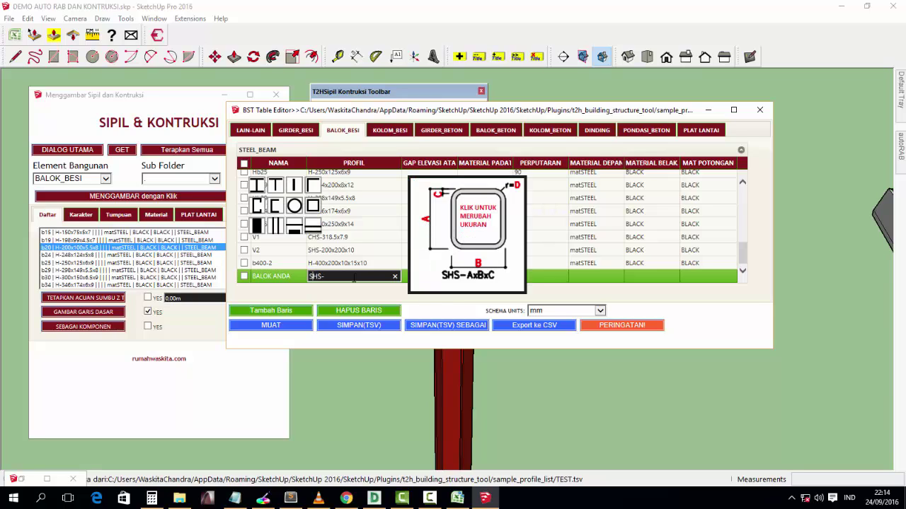
left_click(276, 209)
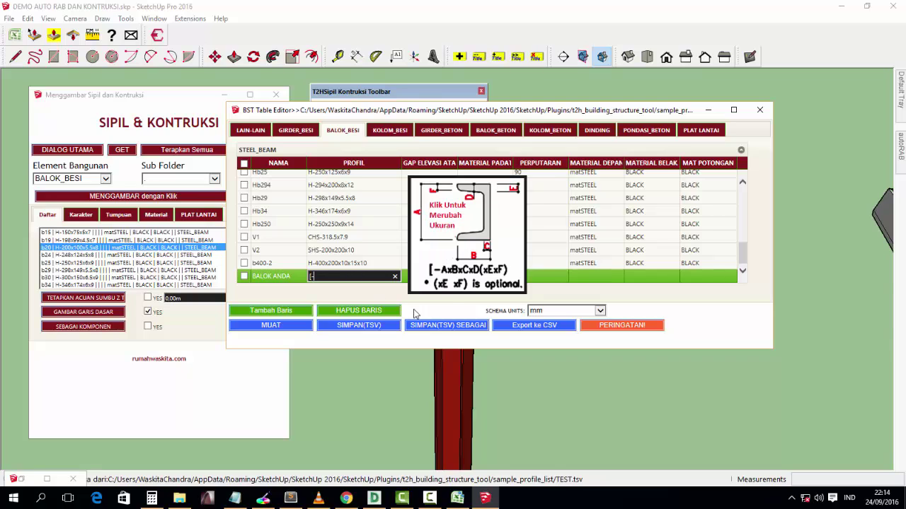
left_click(417, 213)
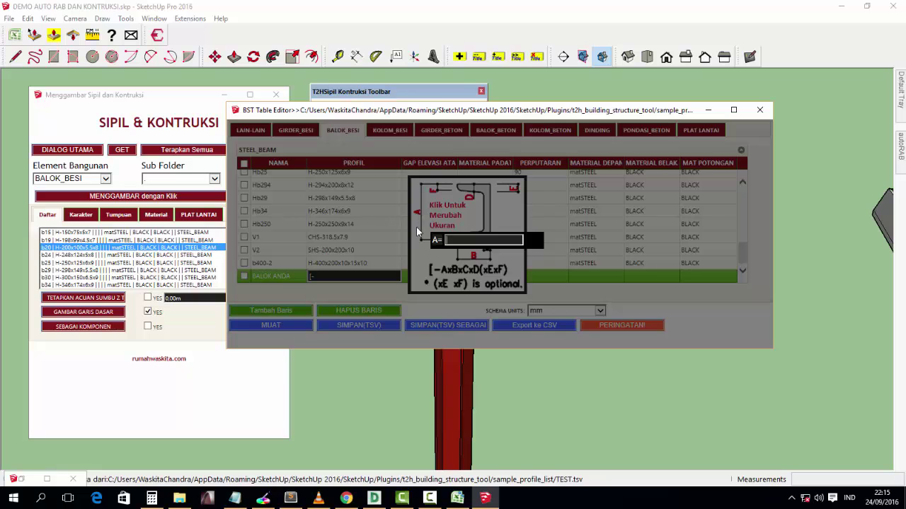
left_click(457, 498)
- Scroll the Besi CNP sheet, view the INP sheet, then minimize Excel
scroll(495, 403, "down", 4)
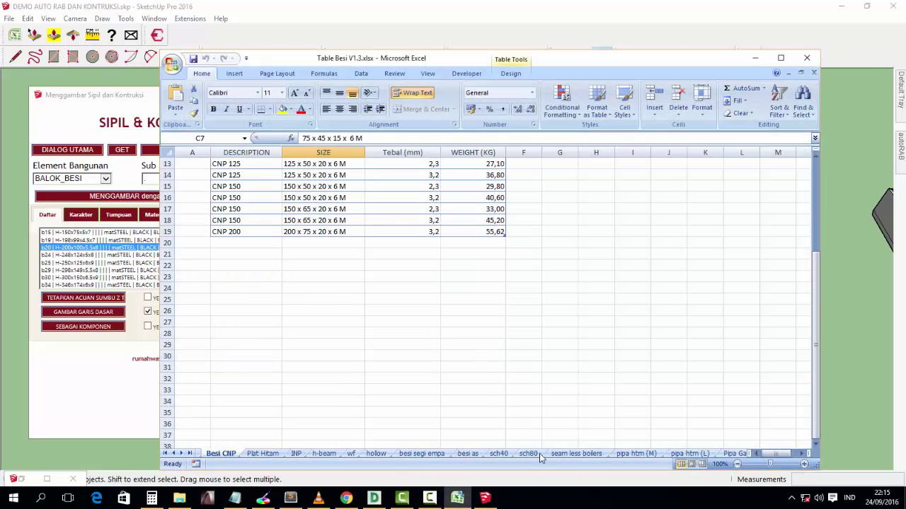
scroll(580, 456, "down", 4)
scroll(648, 456, "up", 5)
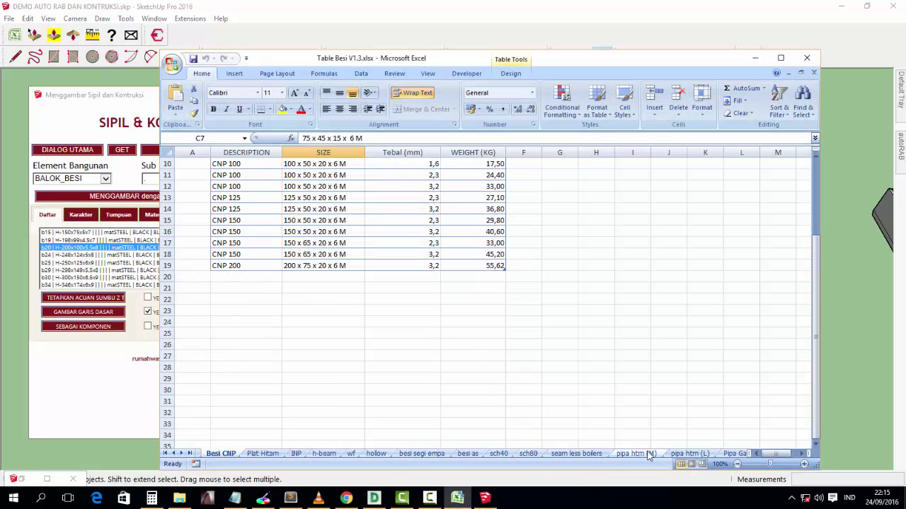
left_click(297, 455)
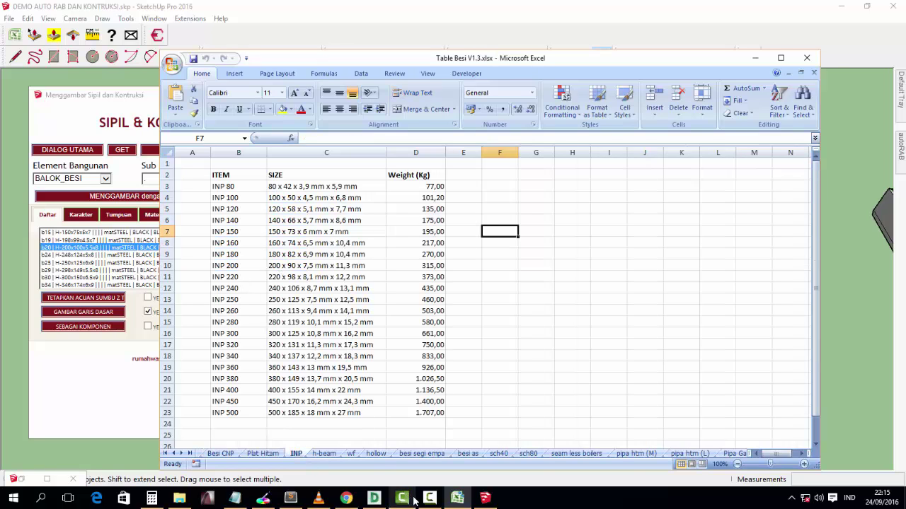
left_click(457, 498)
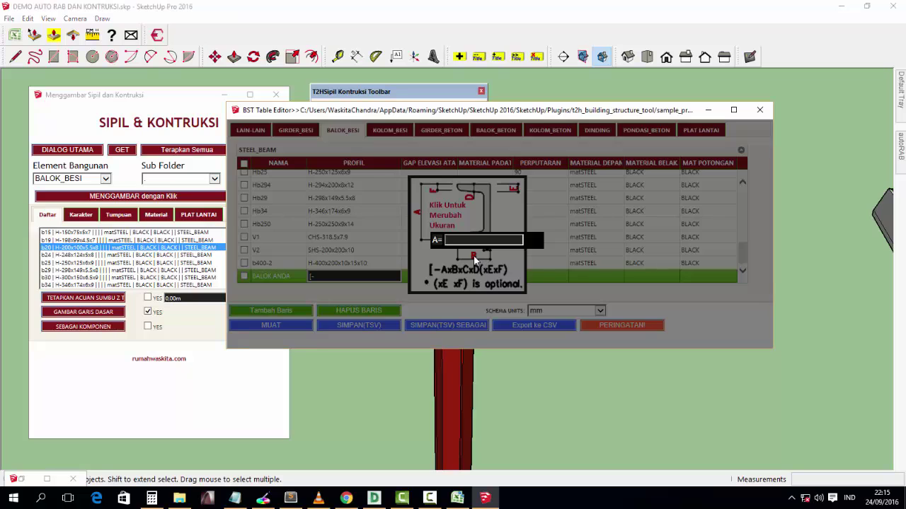
- Set the lipped channel dimensions A 90, B 200 and C 7,5
key("Return")
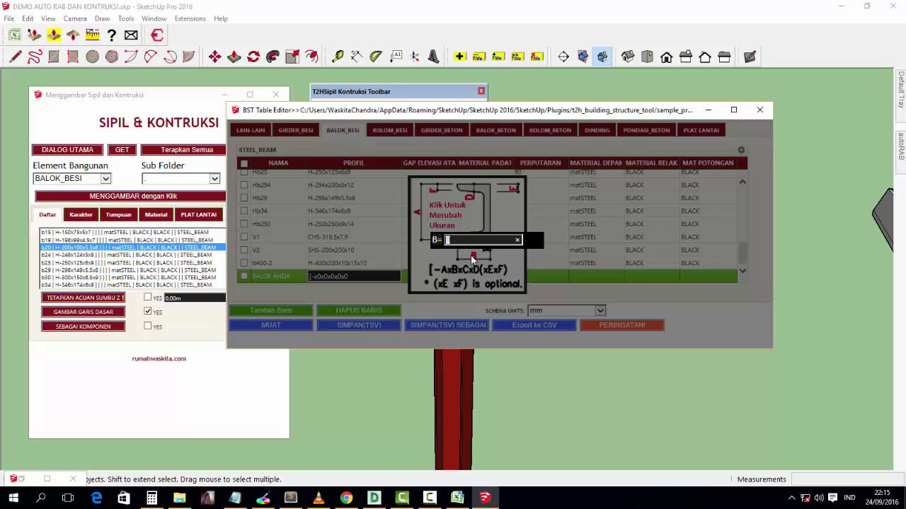
type("200")
key("Return")
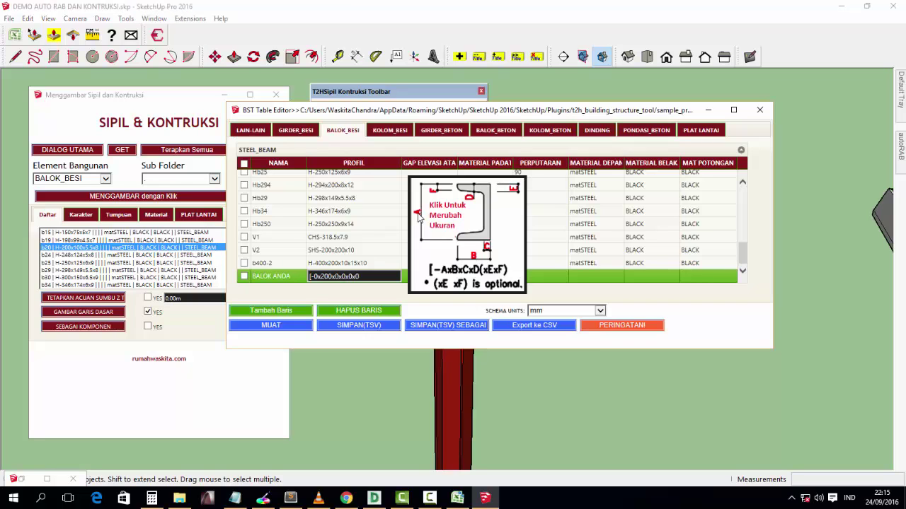
left_click(417, 213)
type("90")
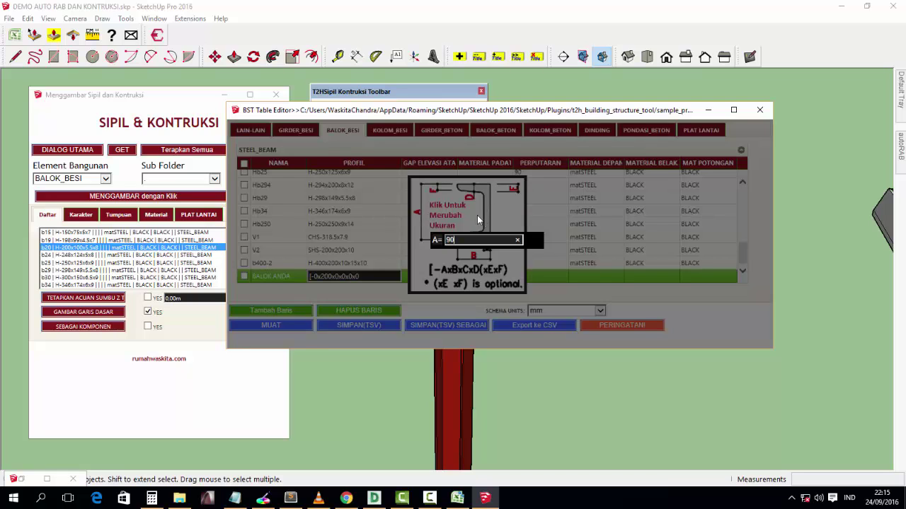
key("Return")
left_click(486, 253)
key("Return")
- Set dimensions D 7,5, F 5 and E 5, then close the dimension diagram
left_click(469, 200)
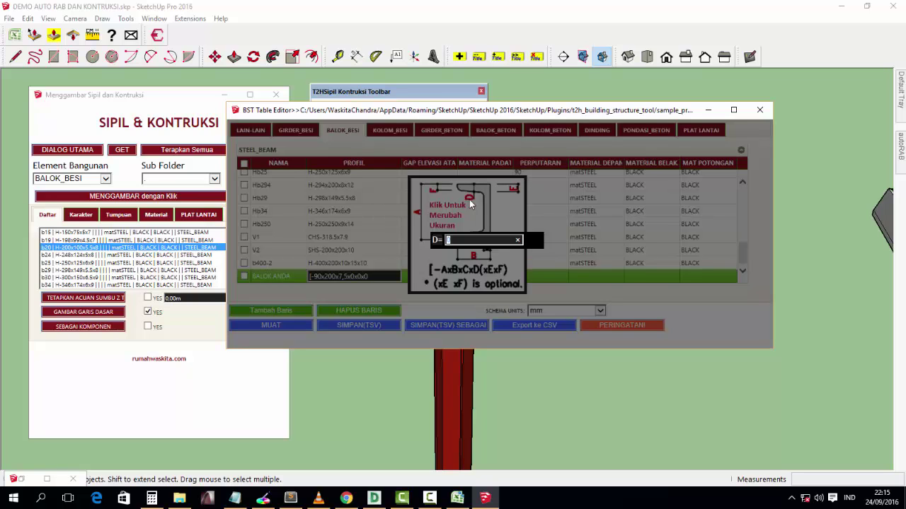
type("7,5")
key("Return")
left_click(432, 188)
type("5x")
key("Return")
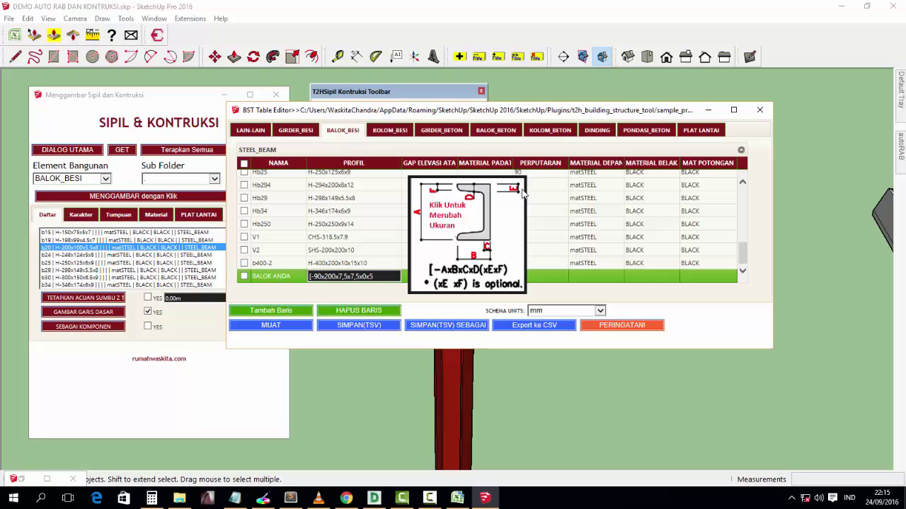
left_click(512, 189)
type("5")
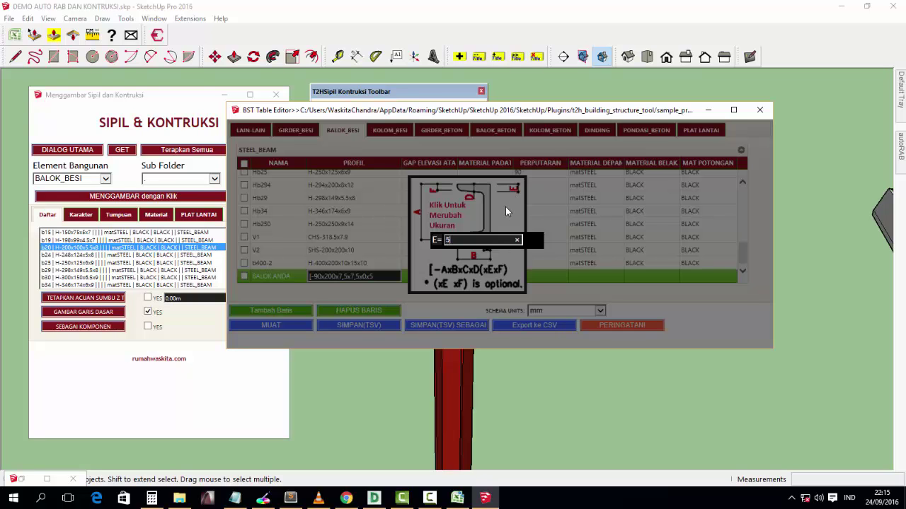
key("Return")
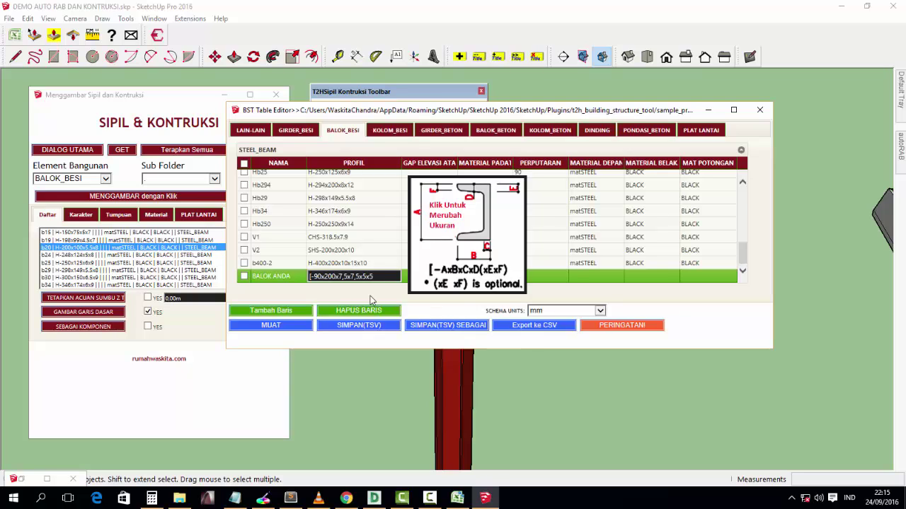
left_click(586, 283)
- Give BALOK ANDA front material matSTEEL and back material BLACK
double_click(587, 264)
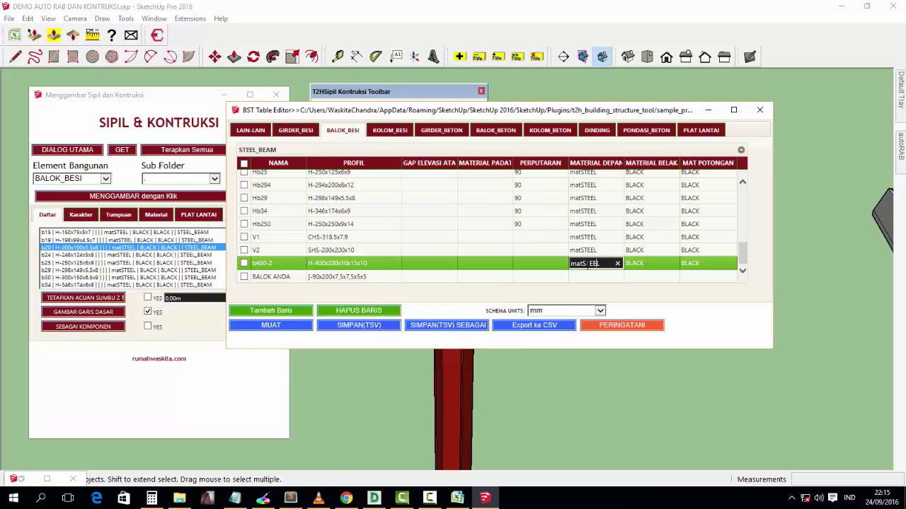
double_click(579, 278)
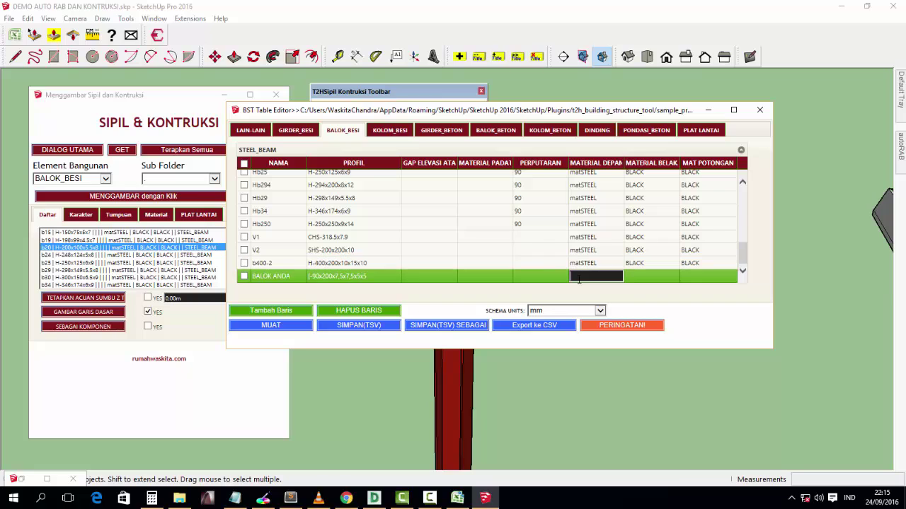
type("matSTEEL")
double_click(641, 274)
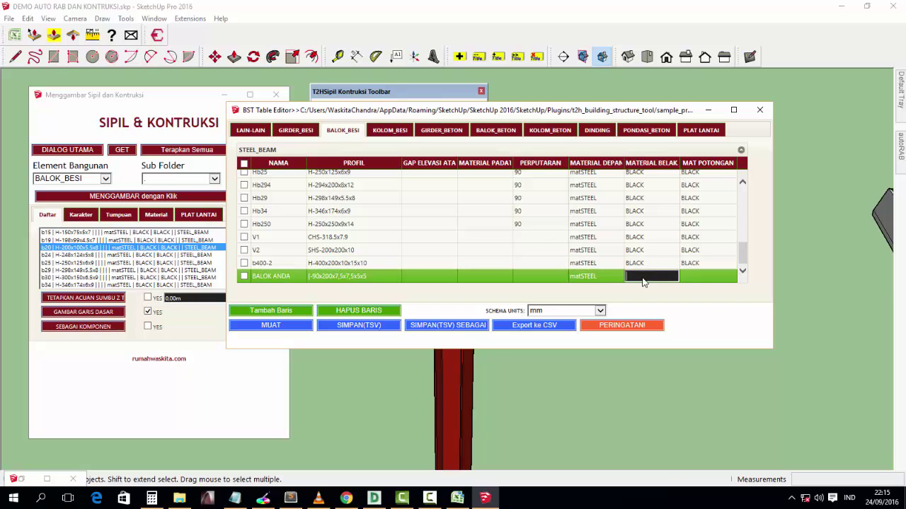
double_click(646, 265)
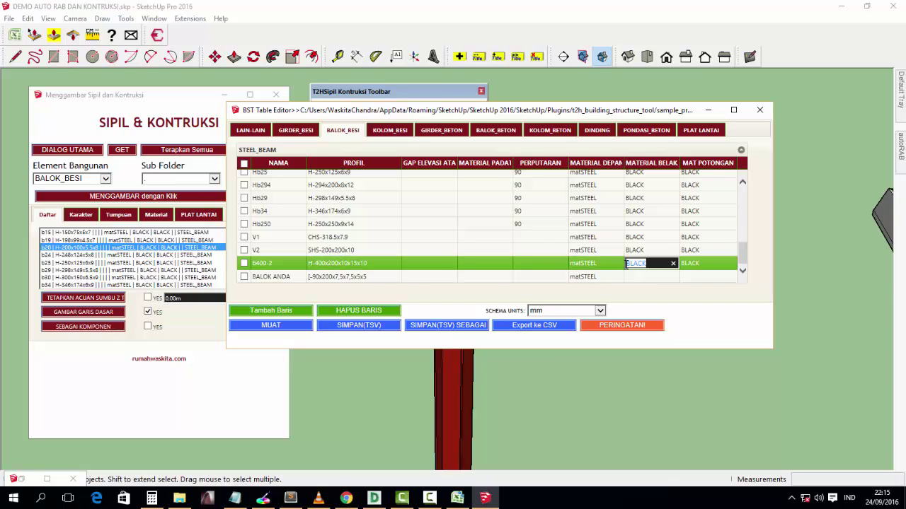
double_click(637, 278)
type("BLACK")
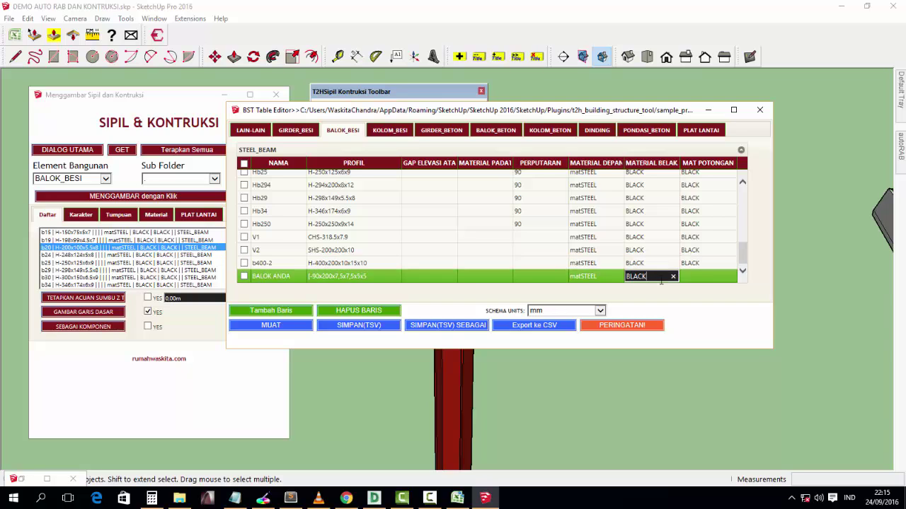
double_click(697, 277)
type("BLACK")
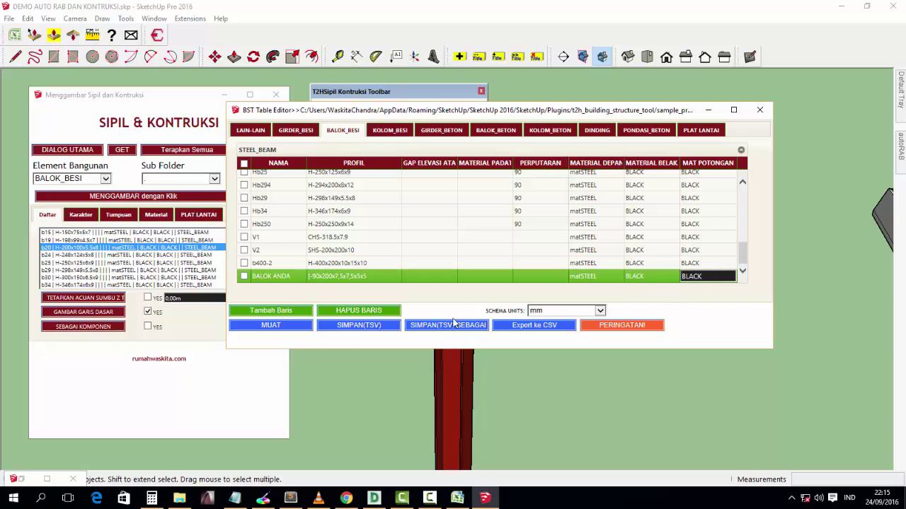
- Save the table to TEST.tsv, select BALOK ANDA, and close the editor saving again
left_click(359, 327)
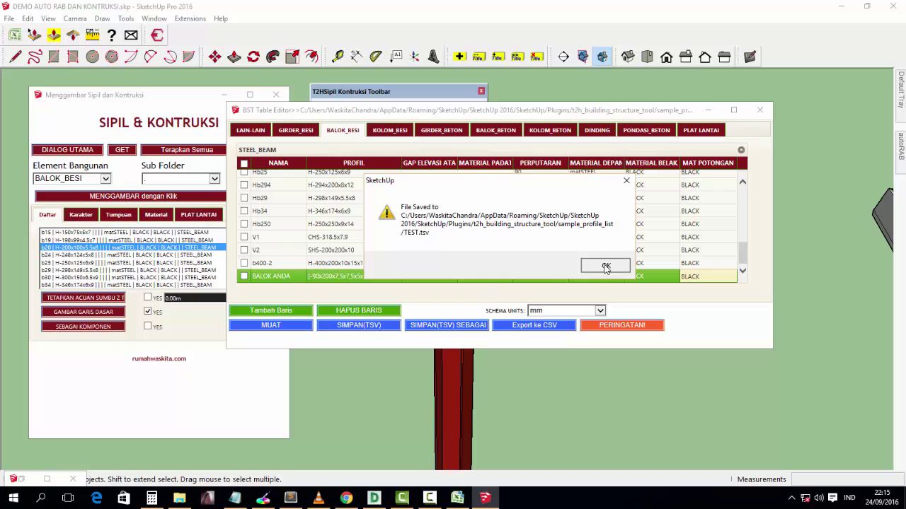
left_click(605, 267)
left_click(242, 236)
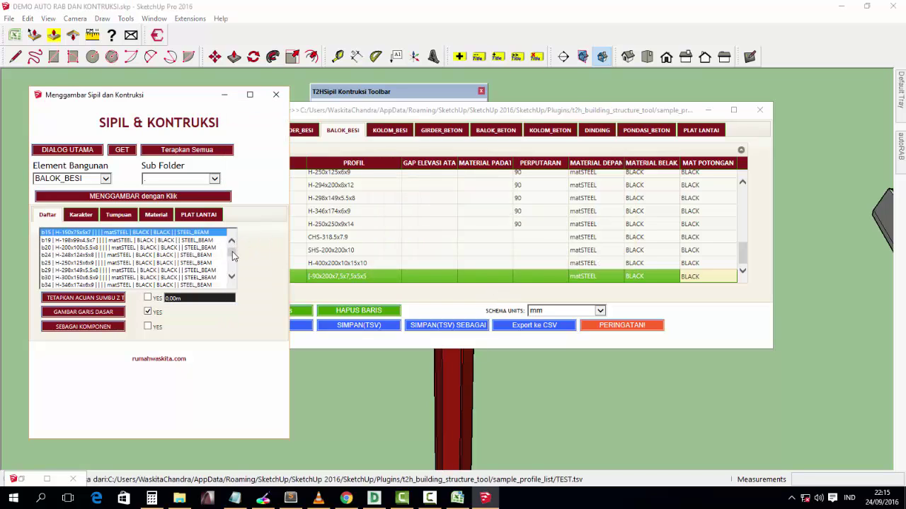
scroll(233, 253, "down", 5)
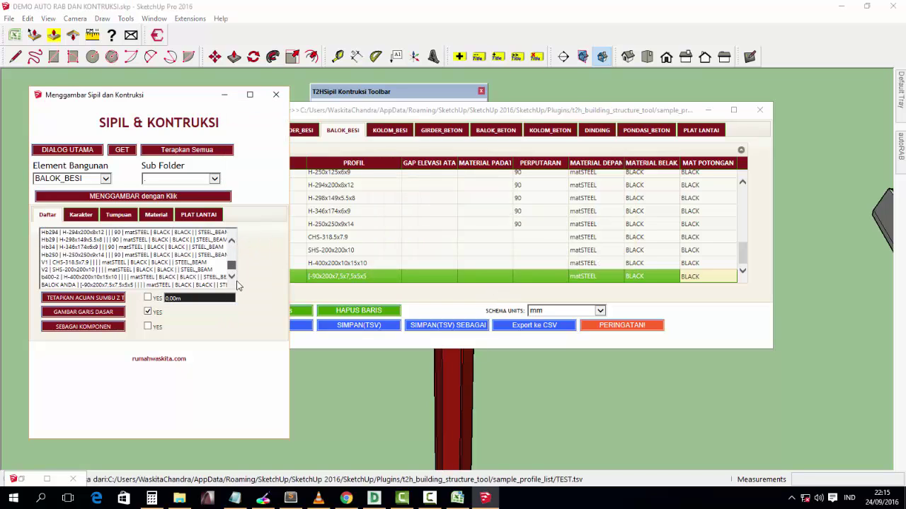
left_click(166, 285)
left_click(757, 112)
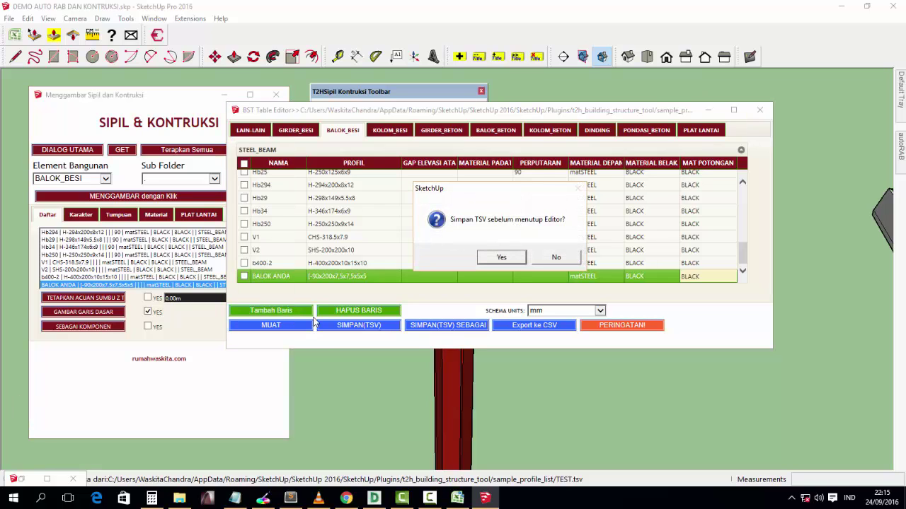
left_click(502, 258)
left_click(601, 262)
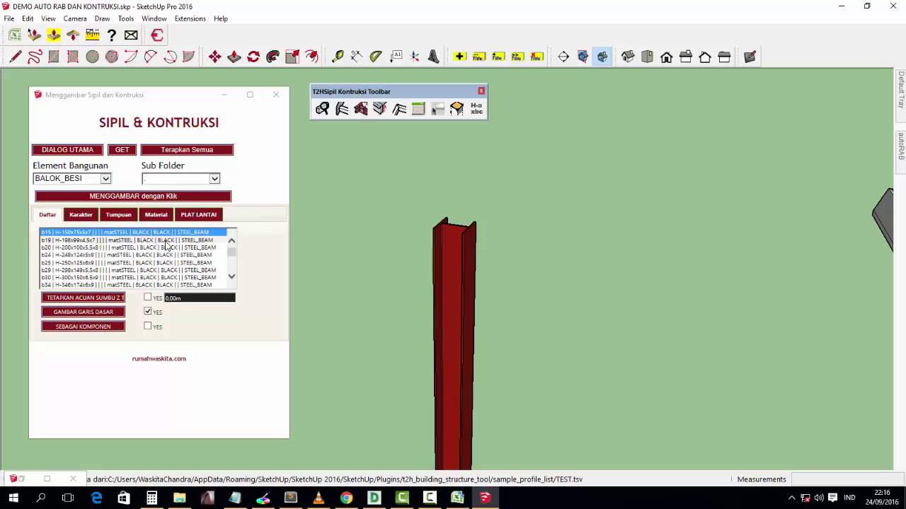
- Select the BALOK ANDA profile, start a trial beam, then cancel it
left_click_drag(231, 252, 232, 267)
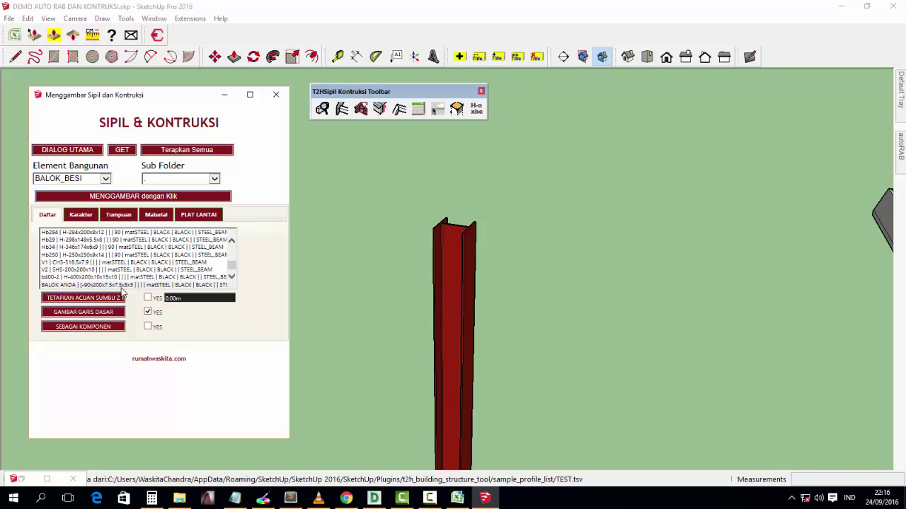
left_click(110, 285)
left_click(120, 197)
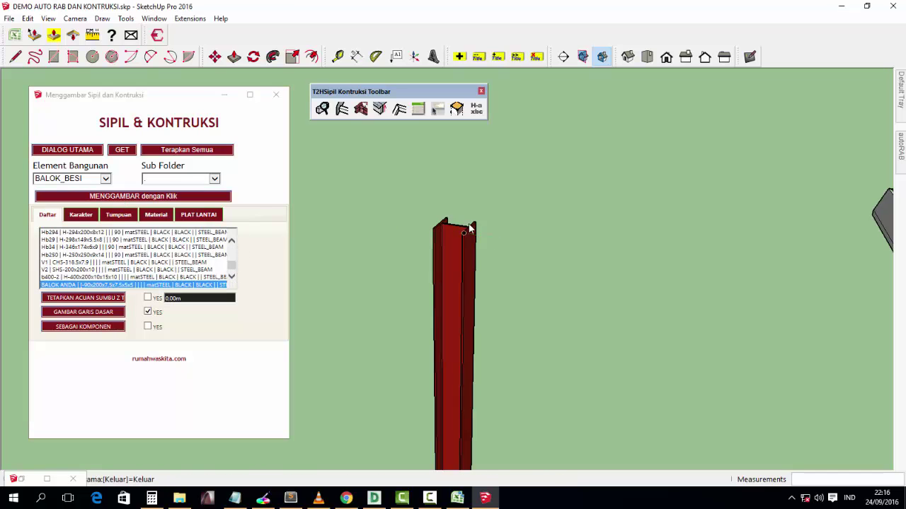
middle_click_drag(587, 351, 550, 332)
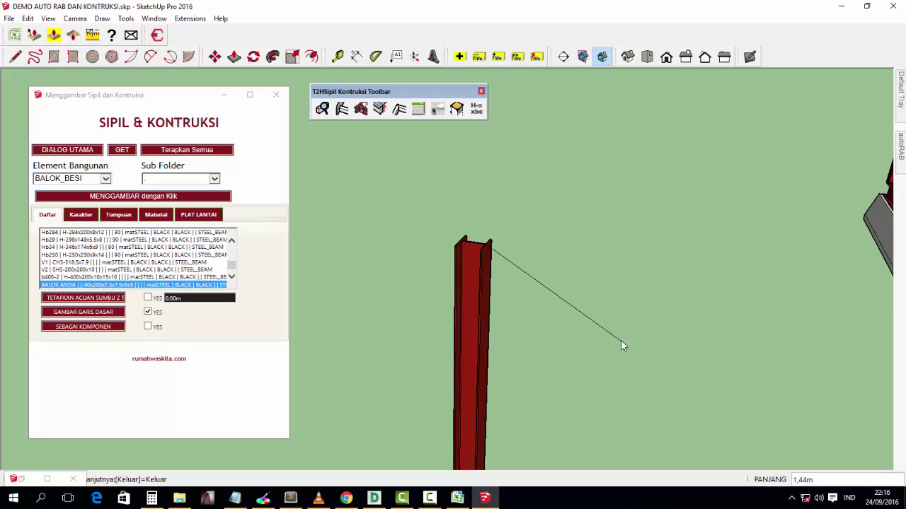
key("space")
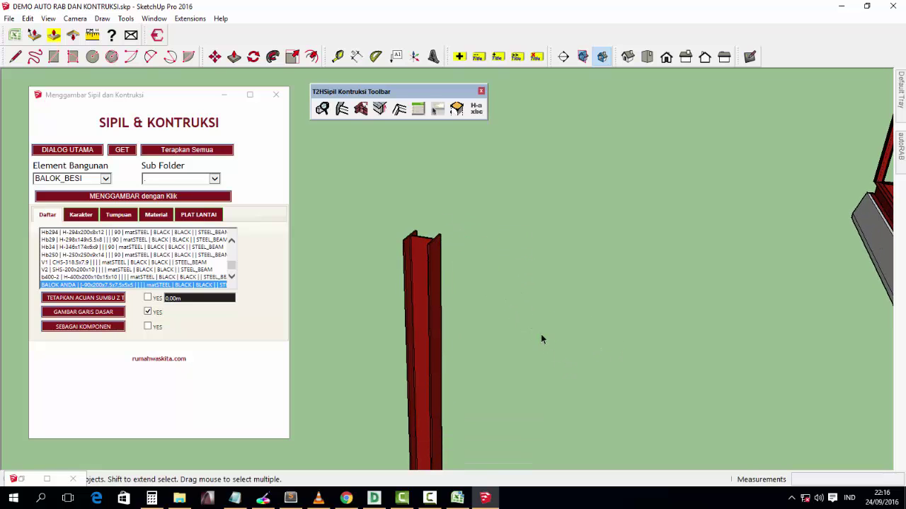
scroll(717, 253, "up", 5)
middle_click_drag(718, 253, 581, 167)
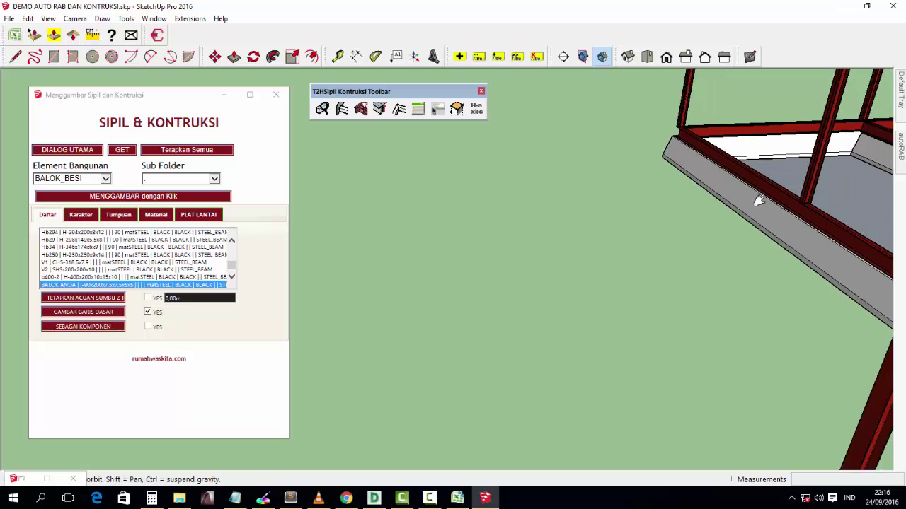
scroll(677, 242, "down", 3)
- Review BALOK ANDA's Karakter width and height values and Tumpuan support settings
left_click(118, 214)
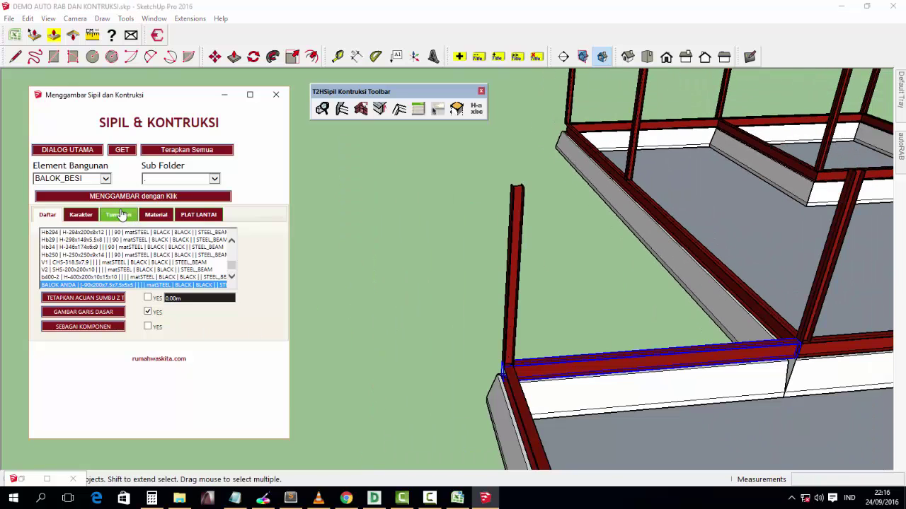
left_click(80, 219)
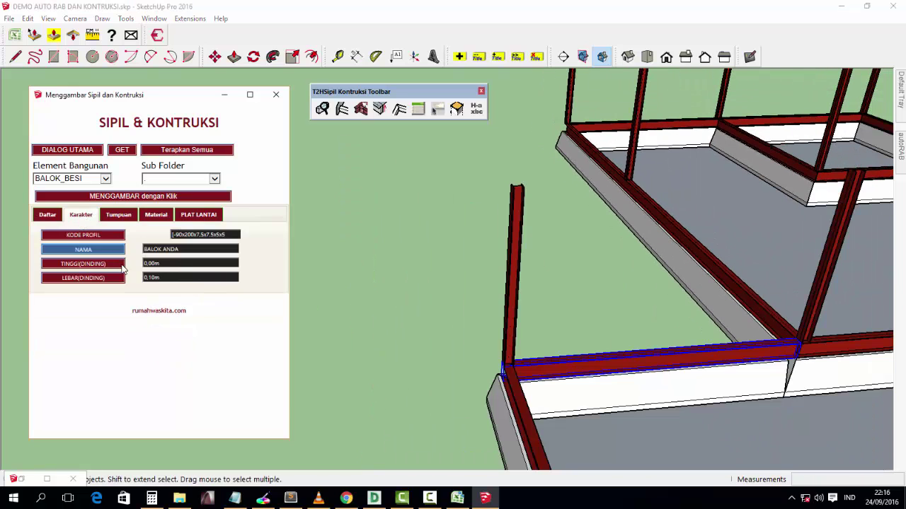
double_click(162, 278)
double_click(165, 265)
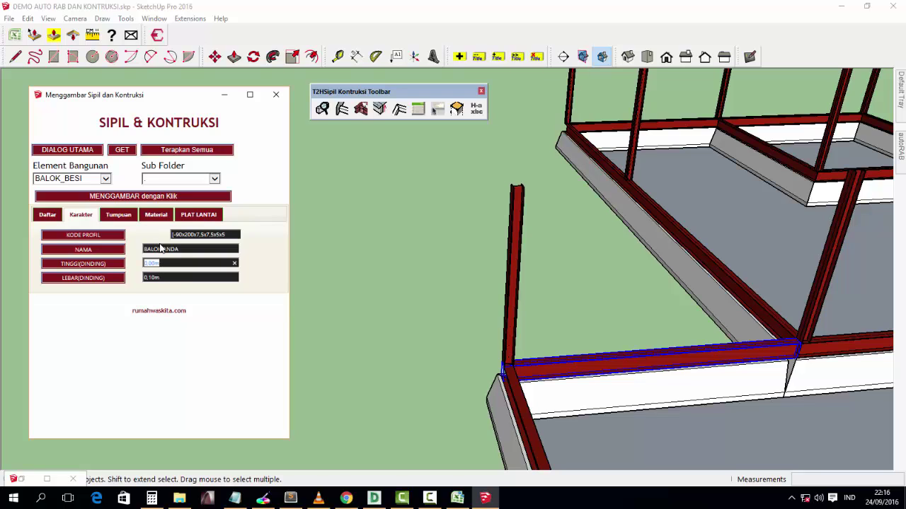
left_click(131, 214)
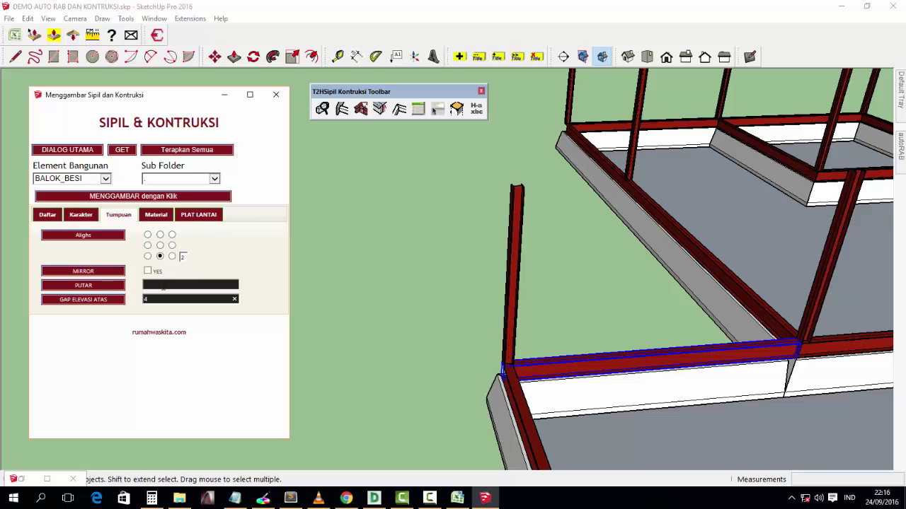
- Place a BALOK ANDA beam along the foundation edge between two KOL. BESI columns
left_click(133, 196)
mouse_move(515, 205)
middle_mouse_down()
mouse_move(479, 209)
mouse_move(481, 243)
mouse_move(371, 191)
middle_mouse_up()
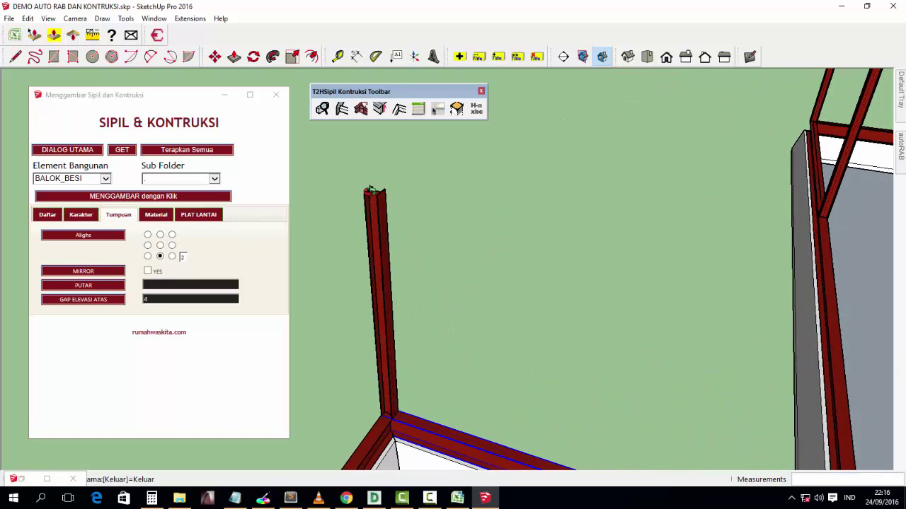
scroll(369, 200, "up", 3)
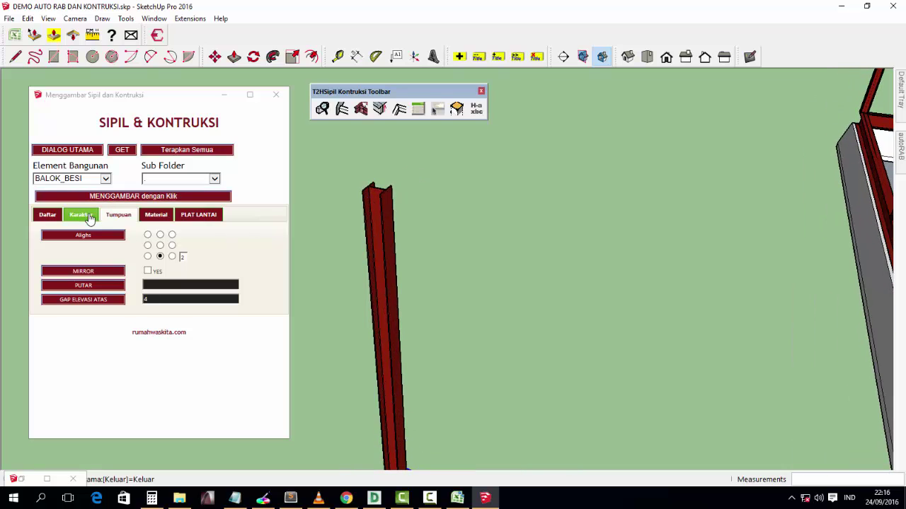
mouse_move(347, 262)
middle_mouse_down()
mouse_move(307, 289)
mouse_move(339, 183)
middle_mouse_up()
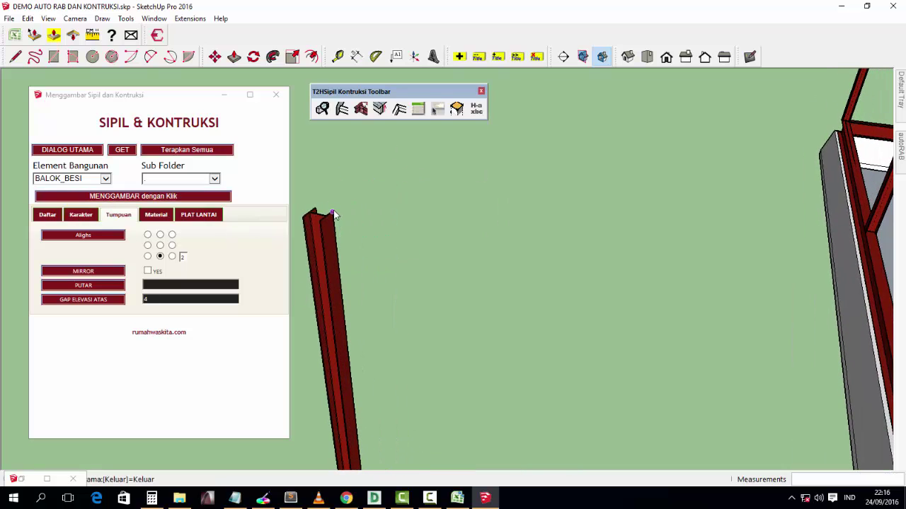
scroll(335, 216, "up", 1)
scroll(323, 225, "up", 1)
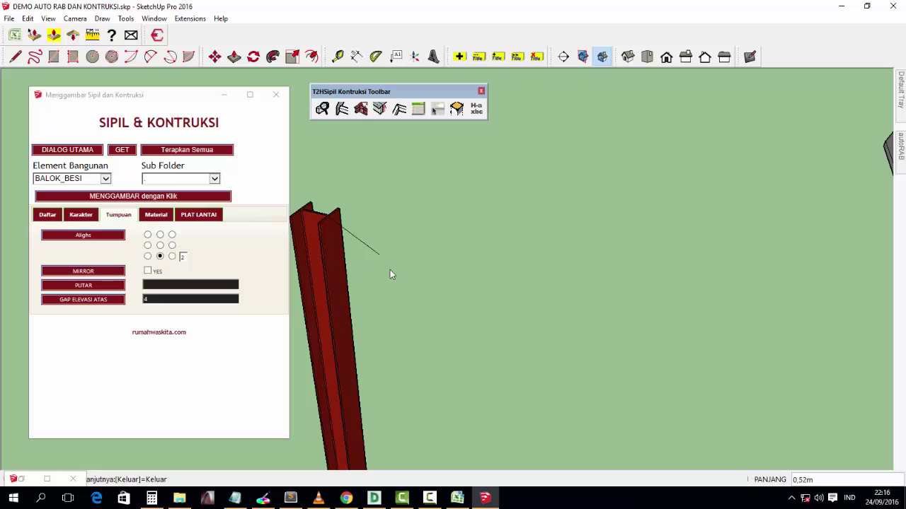
mouse_move(627, 429)
middle_mouse_down()
mouse_move(705, 420)
mouse_move(486, 299)
mouse_move(621, 265)
middle_mouse_up()
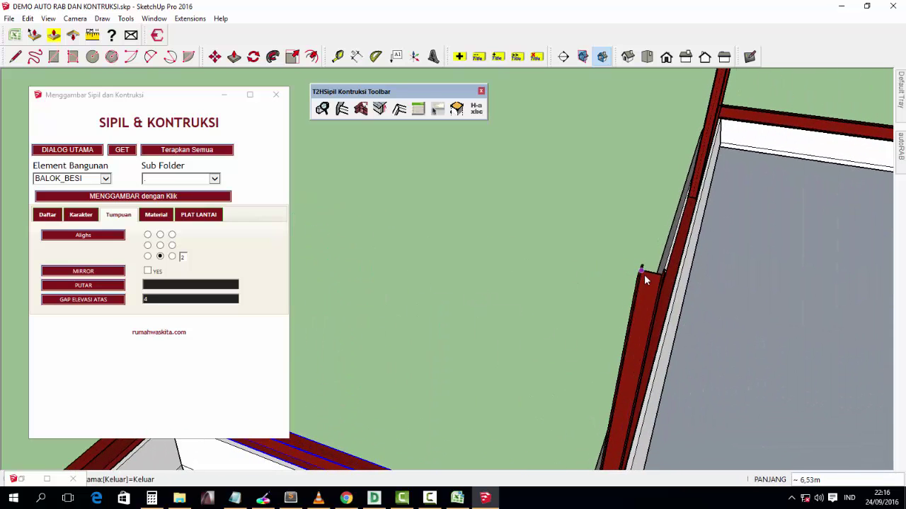
scroll(643, 283, "down", 3)
mouse_move(640, 295)
middle_mouse_down()
mouse_move(605, 299)
mouse_move(602, 229)
middle_mouse_up()
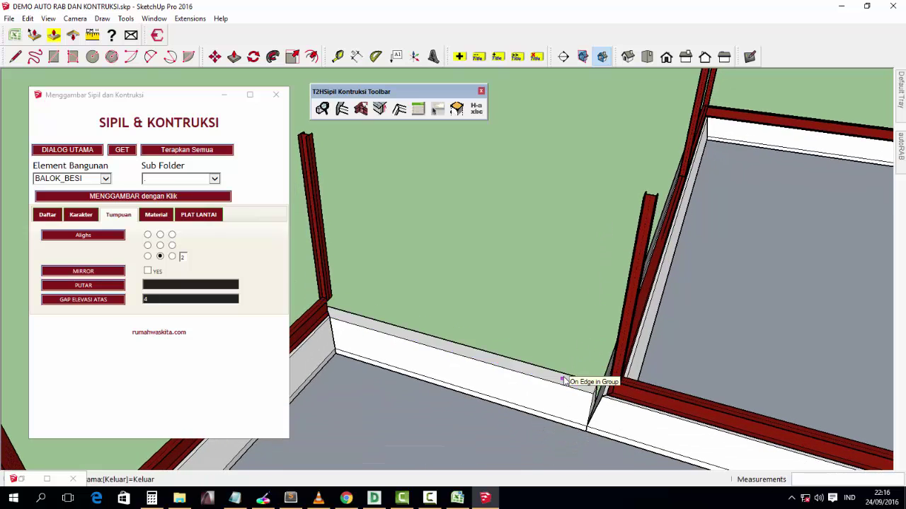
left_click(564, 381)
scroll(562, 397, "down", 3)
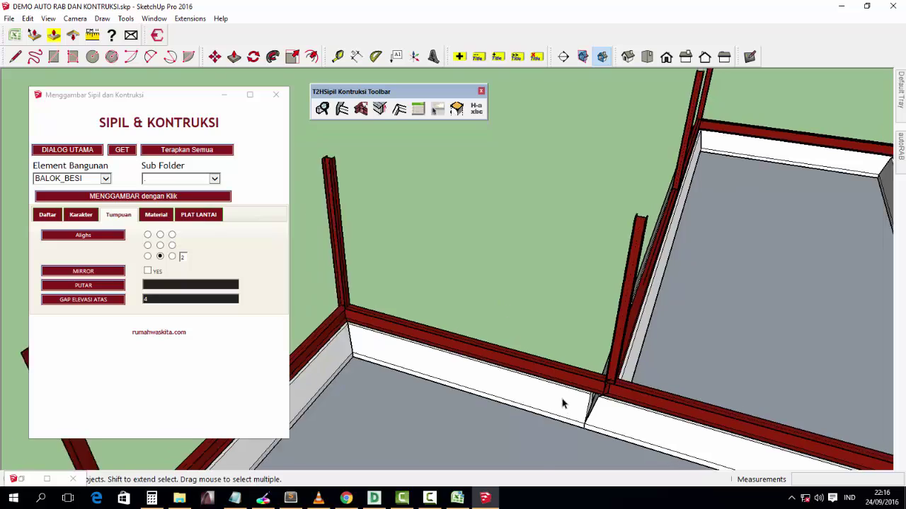
scroll(557, 386, "down", 2)
scroll(557, 385, "down", 3)
middle_click_drag(557, 385, 626, 257)
scroll(626, 257, "up", 2)
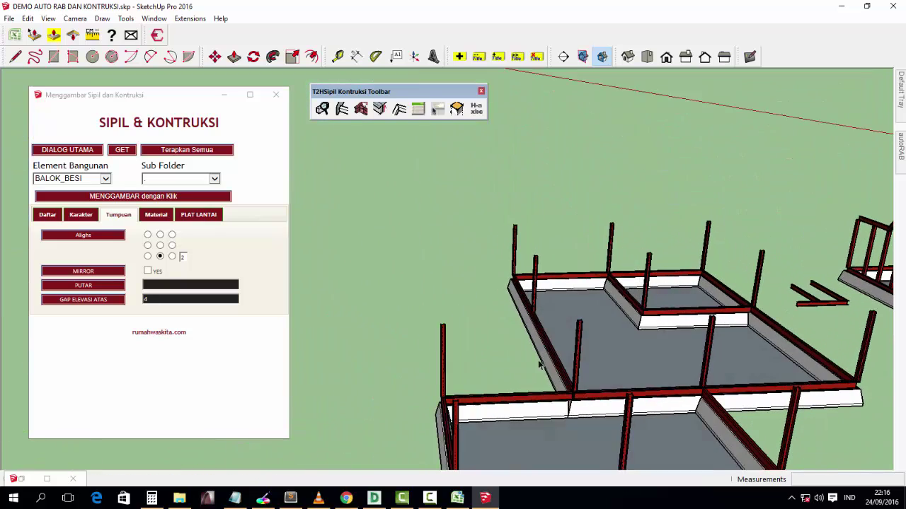
left_click(47, 214)
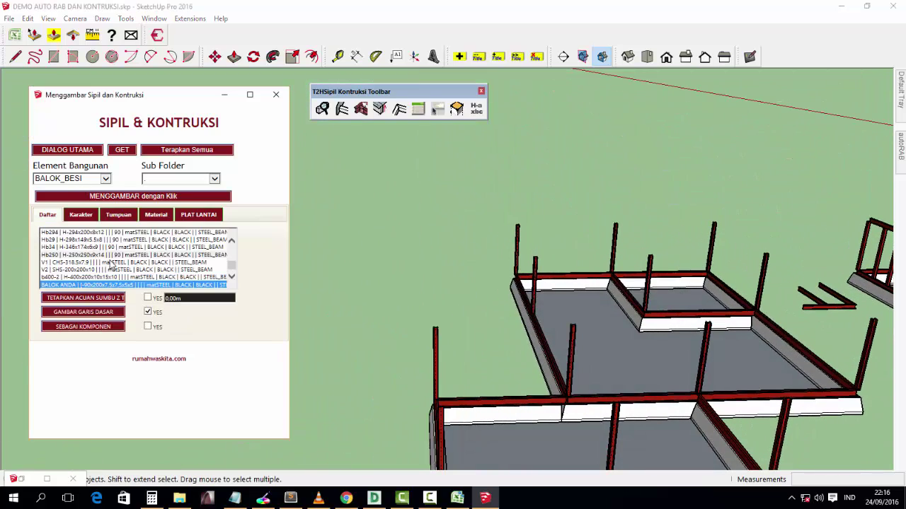
left_click(84, 284)
left_click(133, 196)
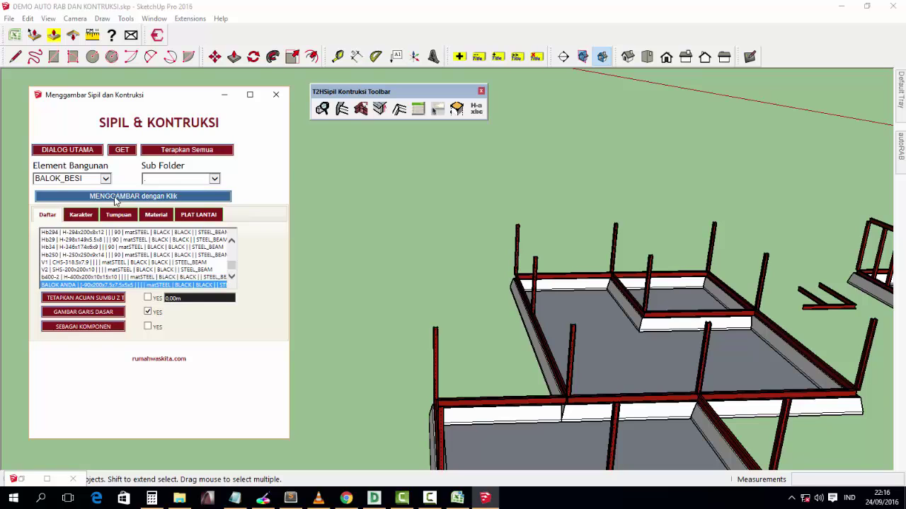
left_click(430, 282)
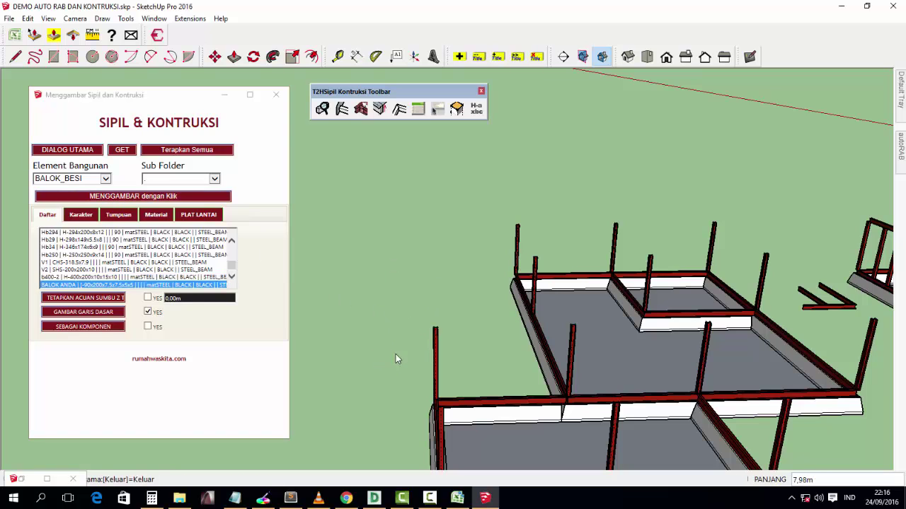
left_click(126, 283)
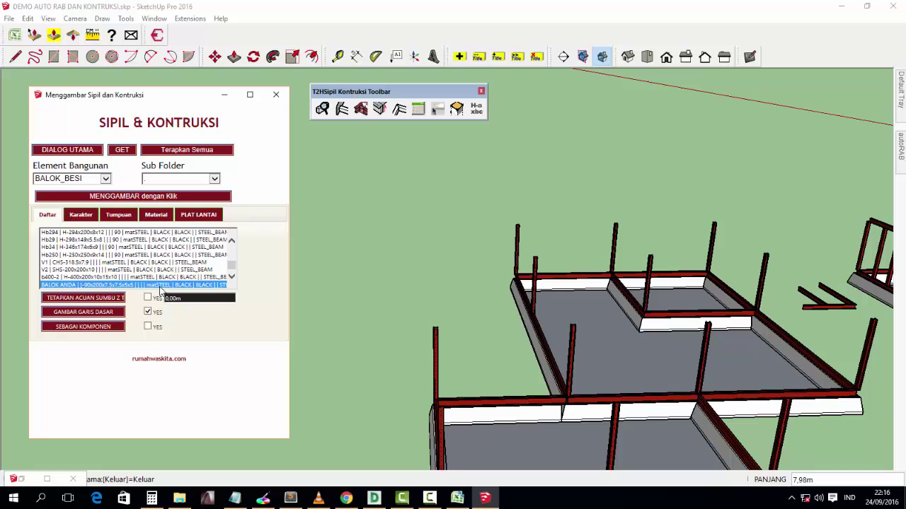
scroll(106, 269, "up", 2)
scroll(85, 283, "up", 1)
scroll(71, 287, "up", 3)
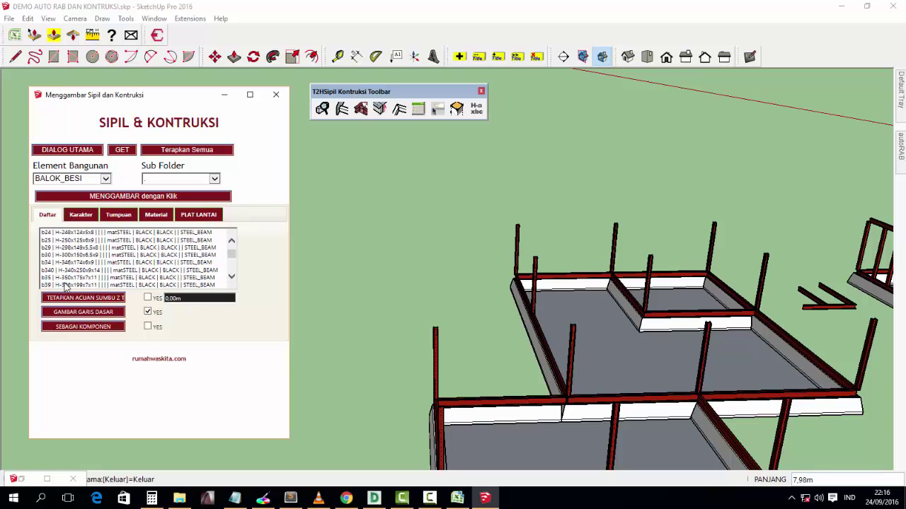
scroll(60, 288, "down", 3)
scroll(62, 291, "down", 3)
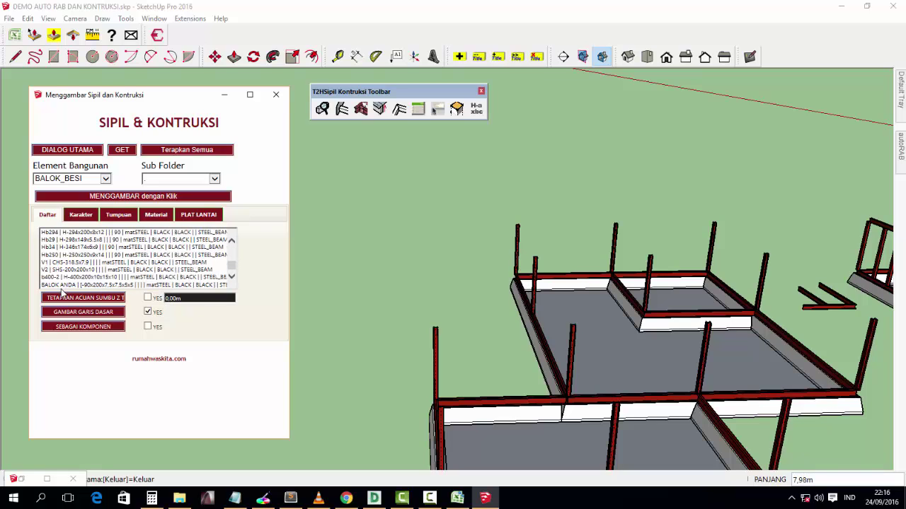
left_click(62, 284)
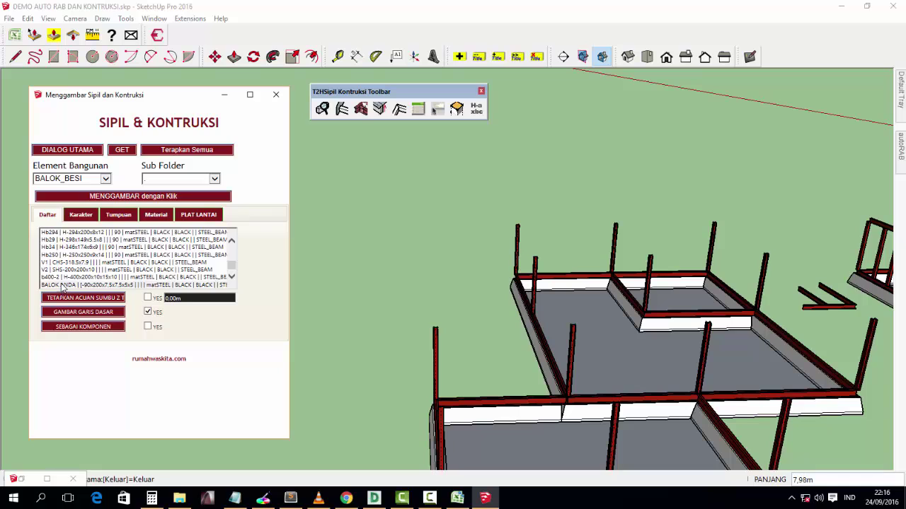
left_click(369, 306)
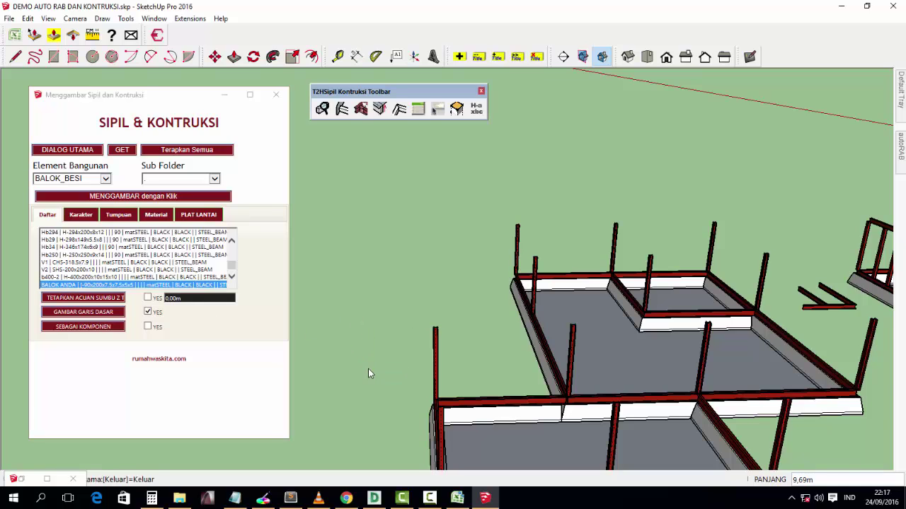
mouse_move(368, 369)
middle_mouse_down()
mouse_move(766, 88)
mouse_move(524, 426)
mouse_move(580, 289)
middle_mouse_up()
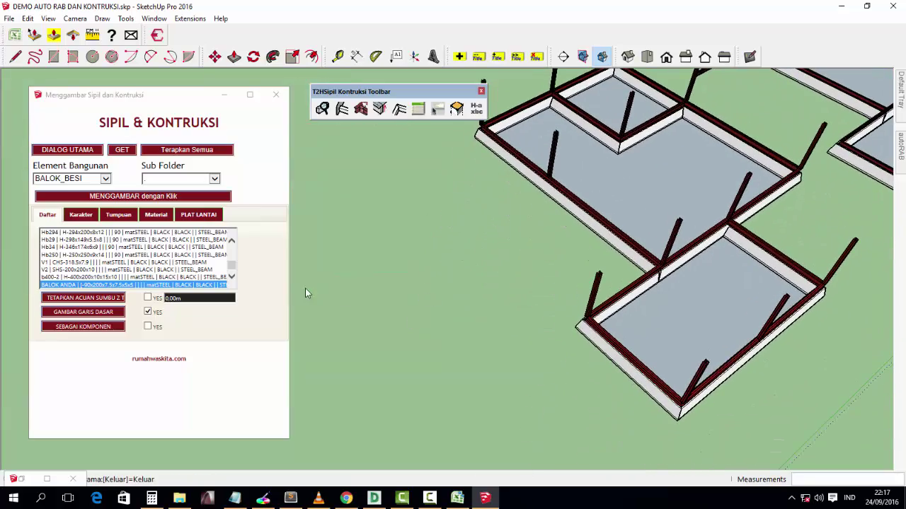
middle_click_drag(489, 238, 665, 179)
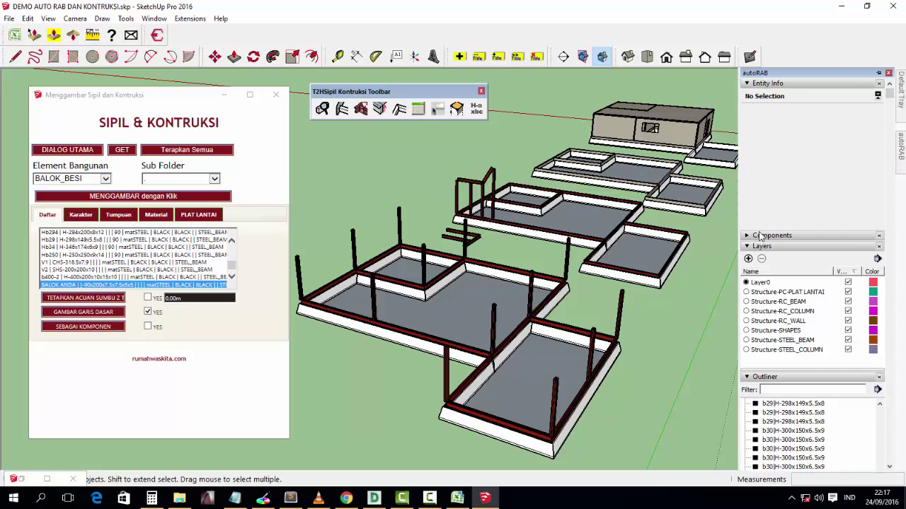
left_click(77, 286)
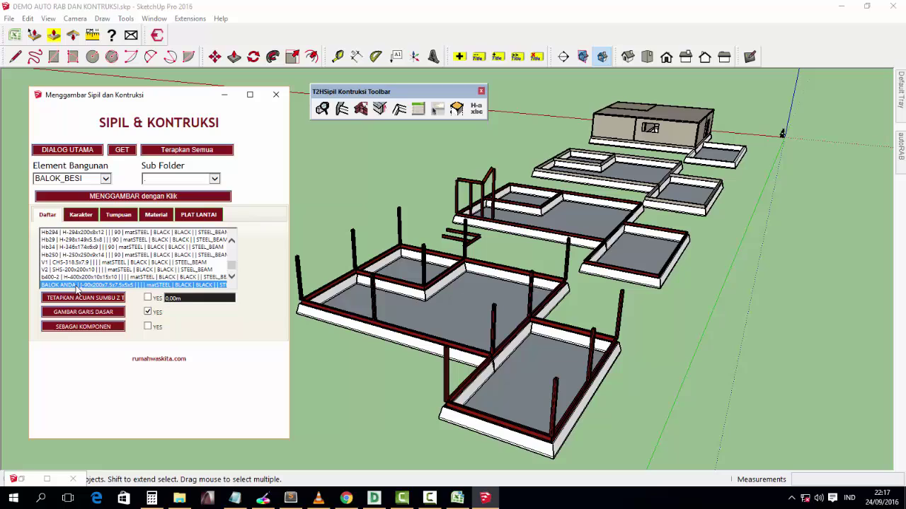
double_click(118, 285)
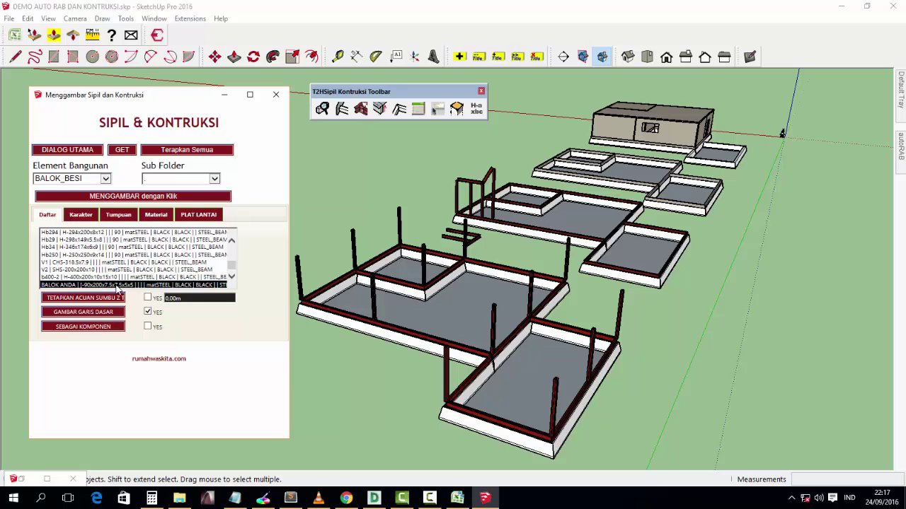
- Open the profile table editor on the steel beam profiles and scroll down to BALOK ANDA
left_click(418, 108)
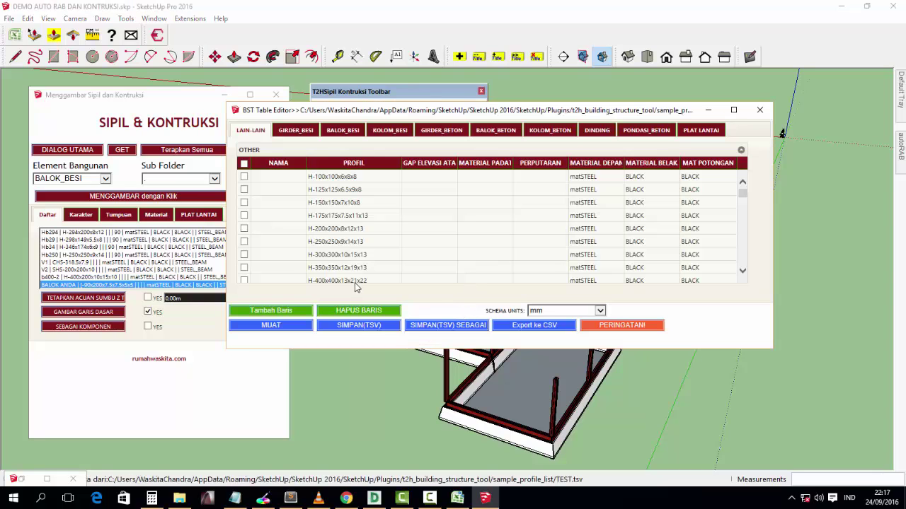
scroll(448, 226, "down", 2)
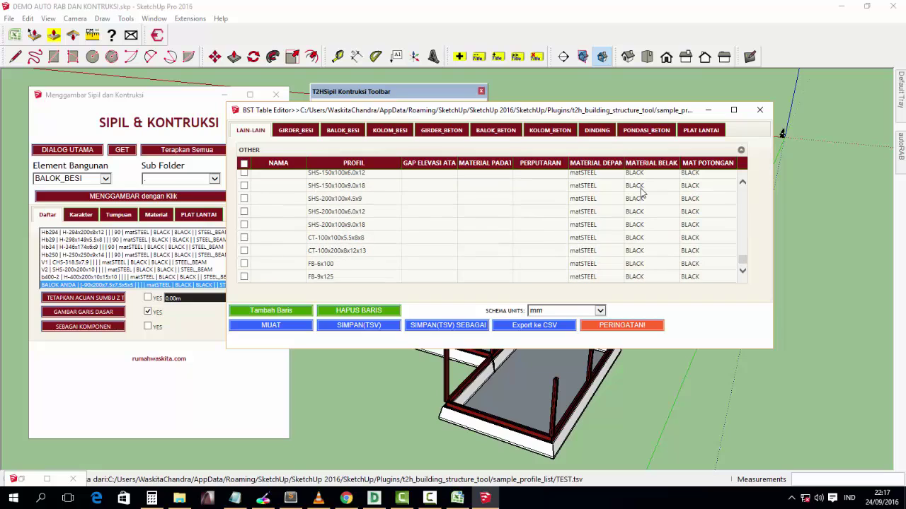
left_click(495, 130)
left_click(389, 135)
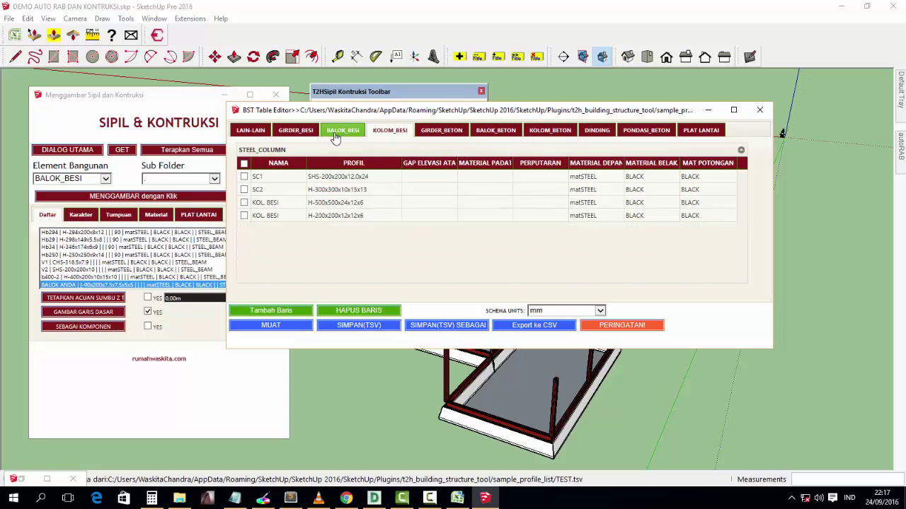
left_click(342, 130)
scroll(339, 272, "down", 2)
scroll(354, 283, "down", 3)
scroll(374, 283, "down", 2)
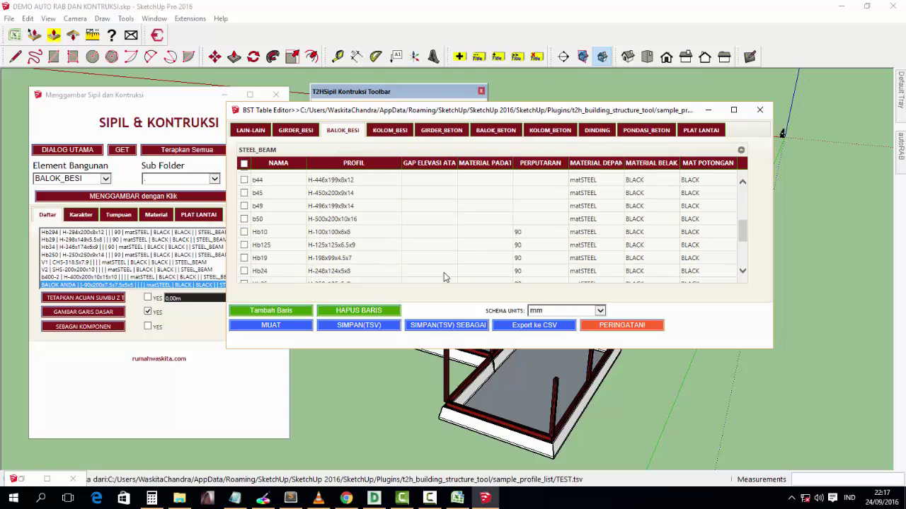
scroll(444, 272, "down", 2)
scroll(396, 277, "down", 2)
- Set BALOK ANDA's B and C dimensions to 7.5, giving profile 90x200x7.5x7.5x5x5
double_click(361, 276)
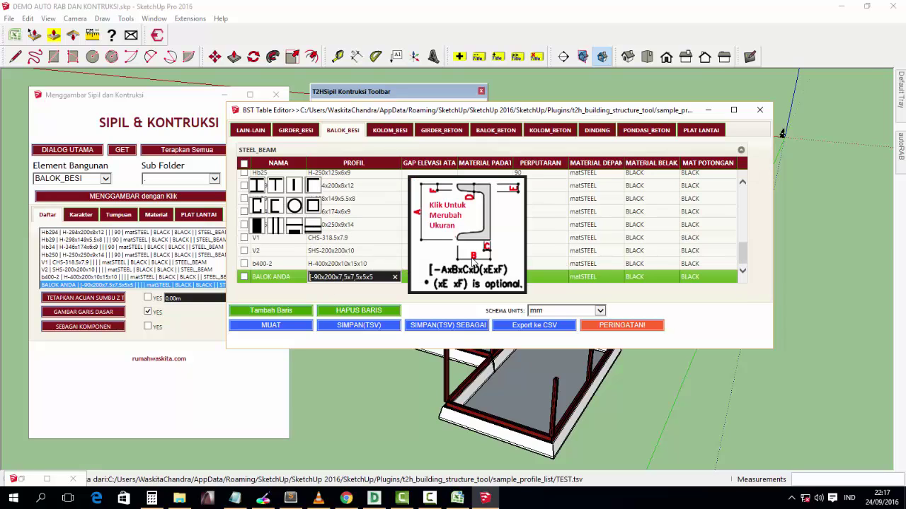
left_click(474, 254)
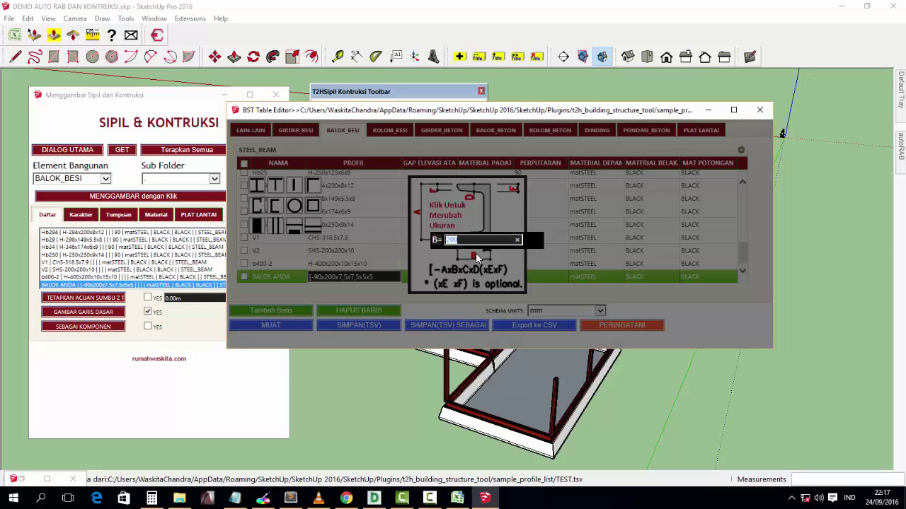
left_click(442, 191)
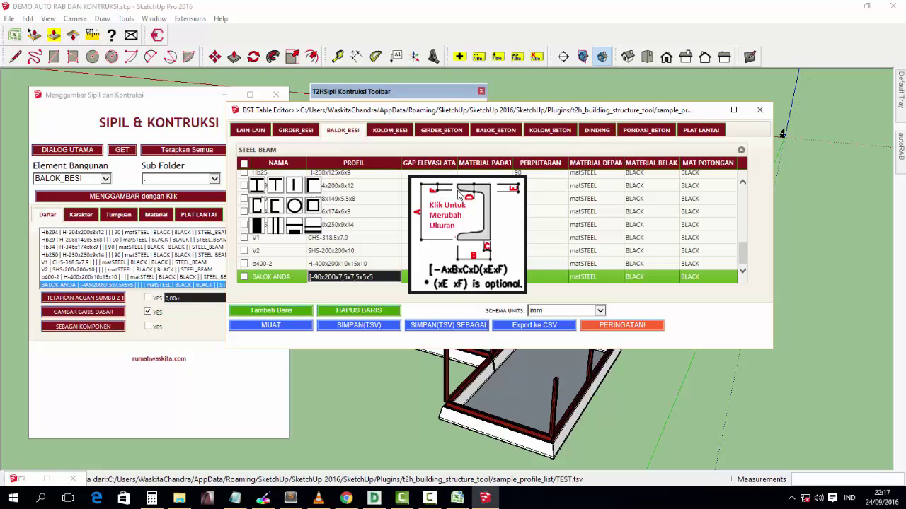
left_click(488, 251)
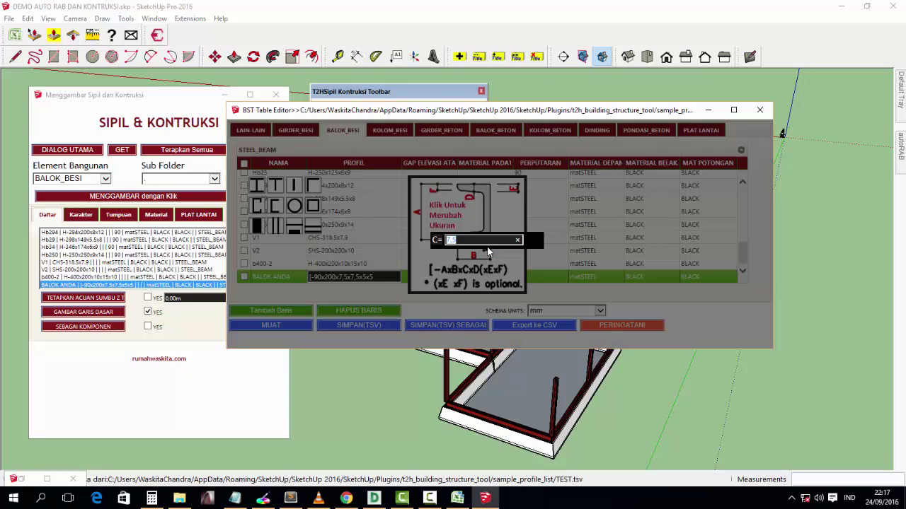
type("7")
type(".5")
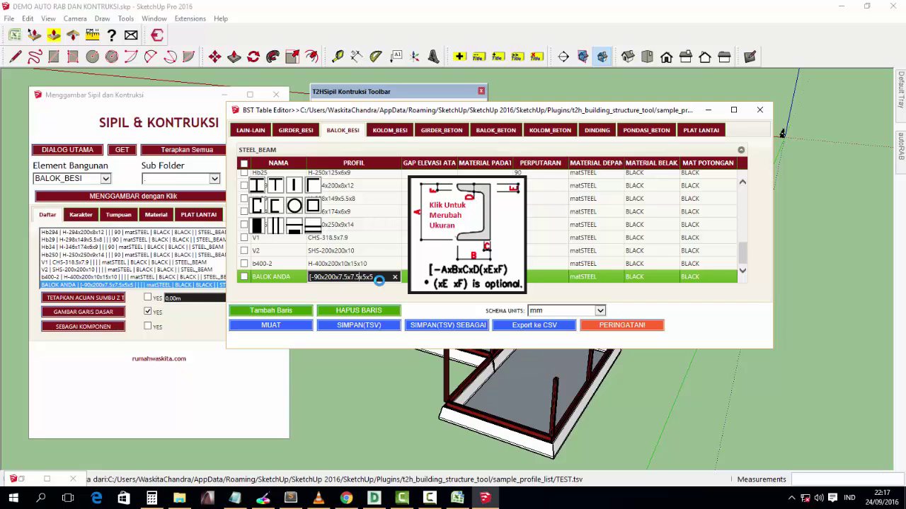
left_click(554, 280)
- Save the profile table to TEST.tsv and close the editor, confirming the save
left_click(361, 324)
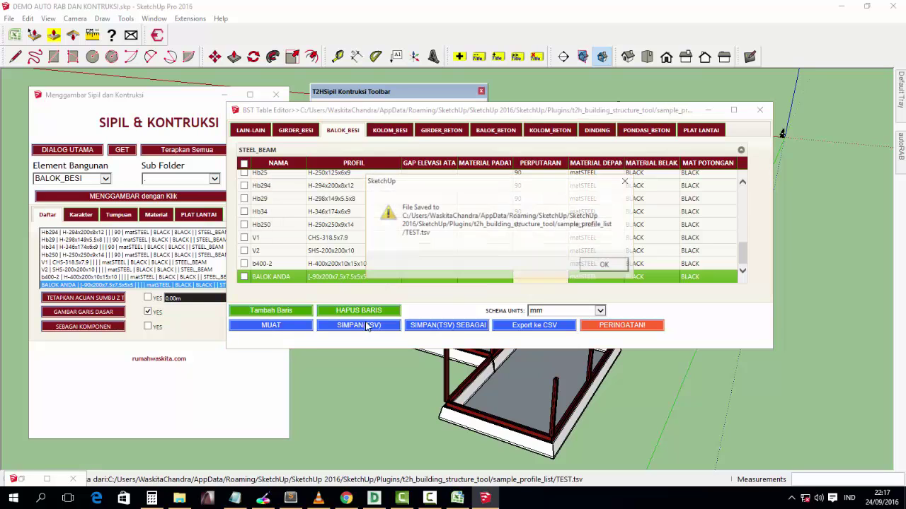
left_click(605, 264)
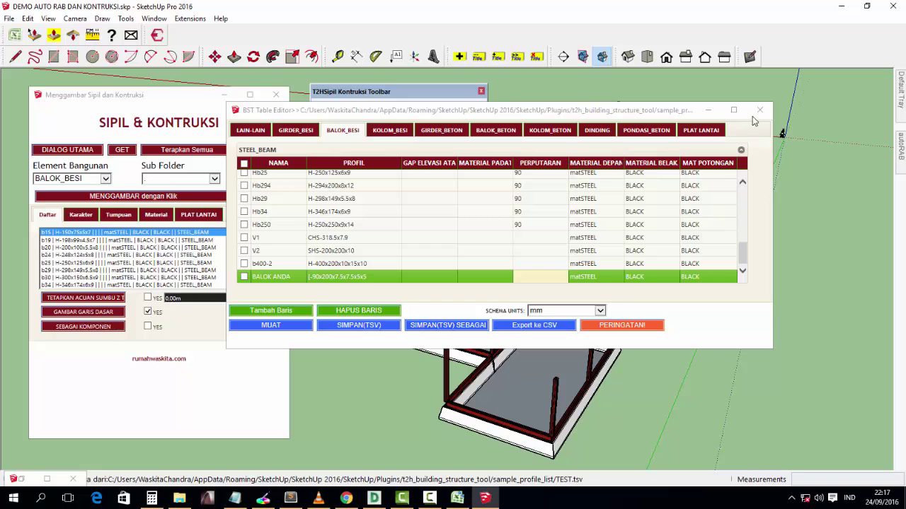
left_click(759, 111)
left_click(489, 263)
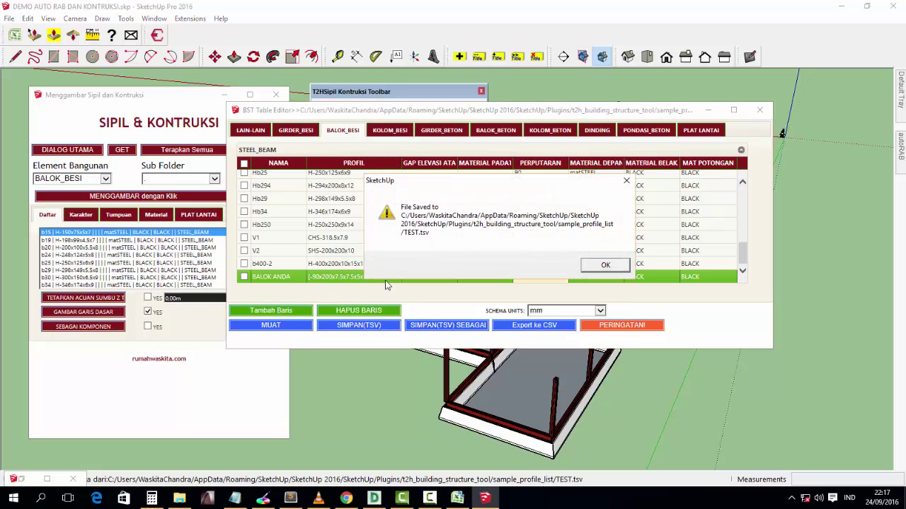
left_click(605, 264)
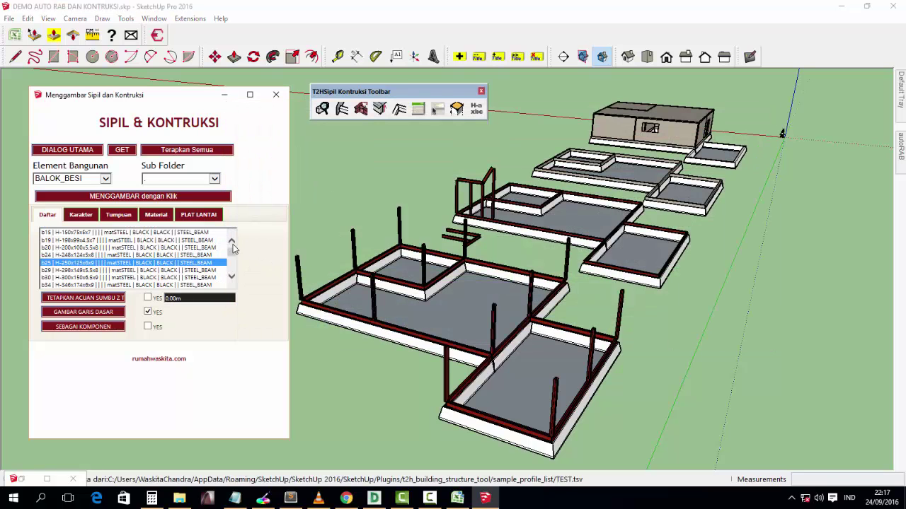
- Pick BALOK ANDA in the Daftar list and place a beam between two ground points
scroll(233, 247, "down", 5)
left_click(134, 285)
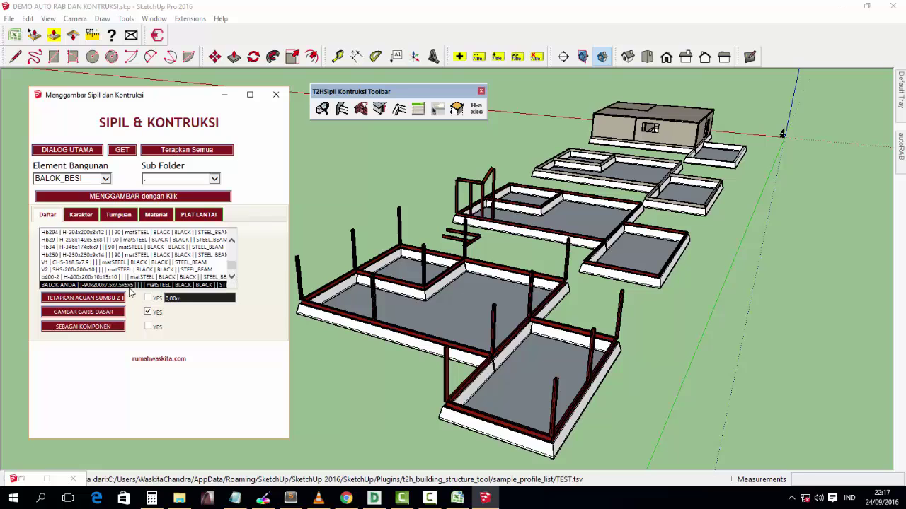
left_click(127, 196)
left_click(306, 373)
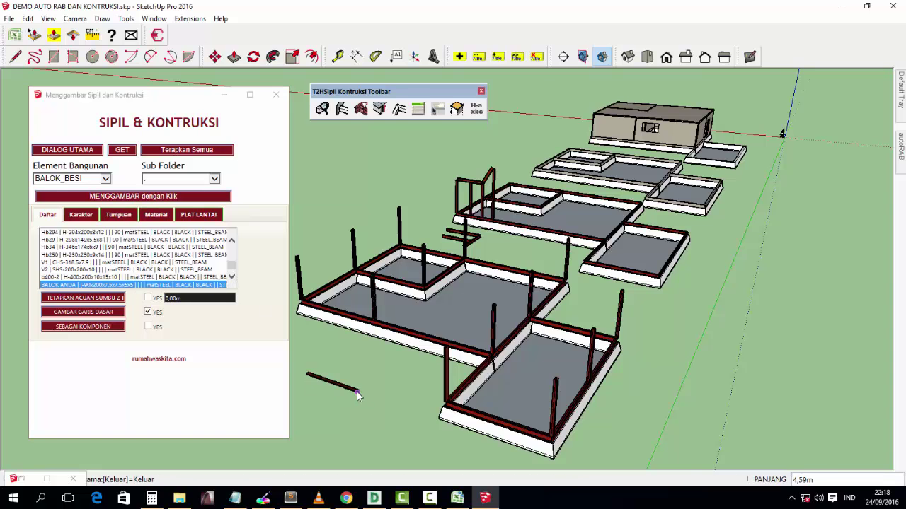
scroll(356, 391, "up", 3)
left_click(358, 393)
- Start a line at the beam's corner, orbit toward the columns, then cancel back to selection
scroll(359, 396, "up", 2)
scroll(361, 399, "up", 2)
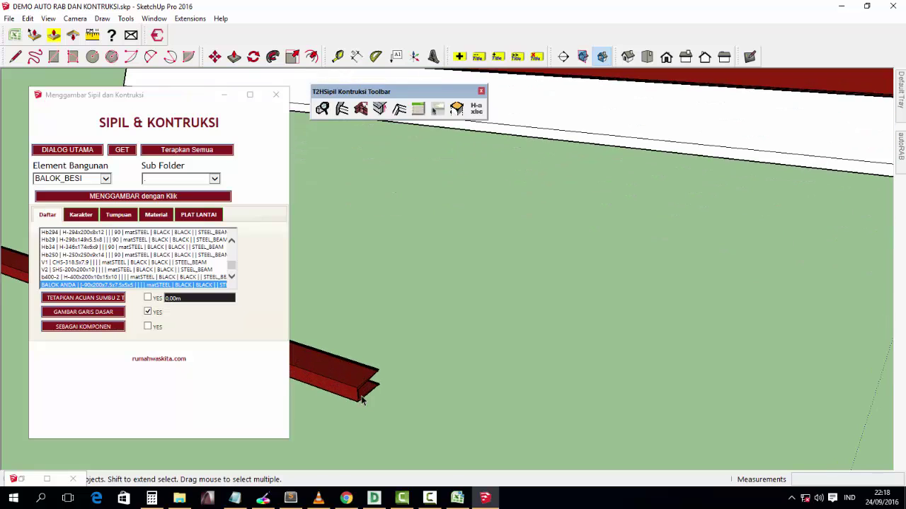
scroll(362, 401, "up", 2)
key("l")
left_click(390, 351)
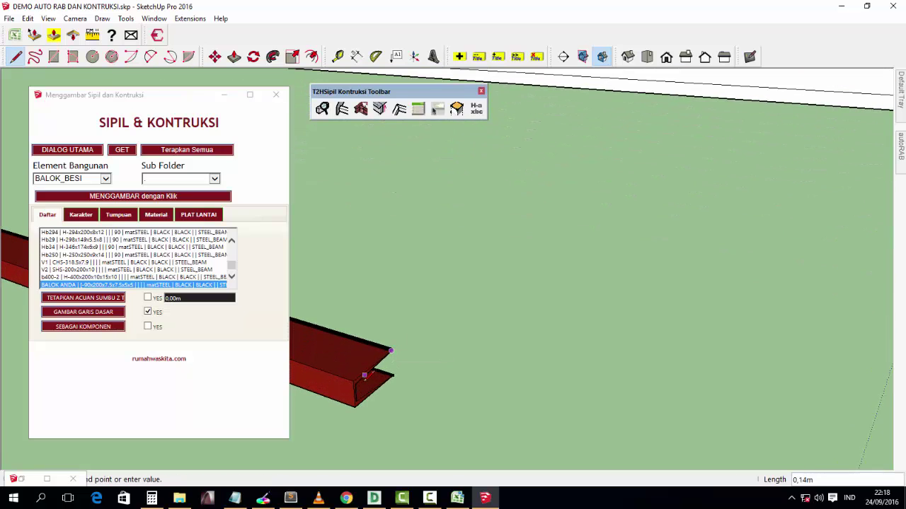
middle_click_drag(352, 381, 356, 384)
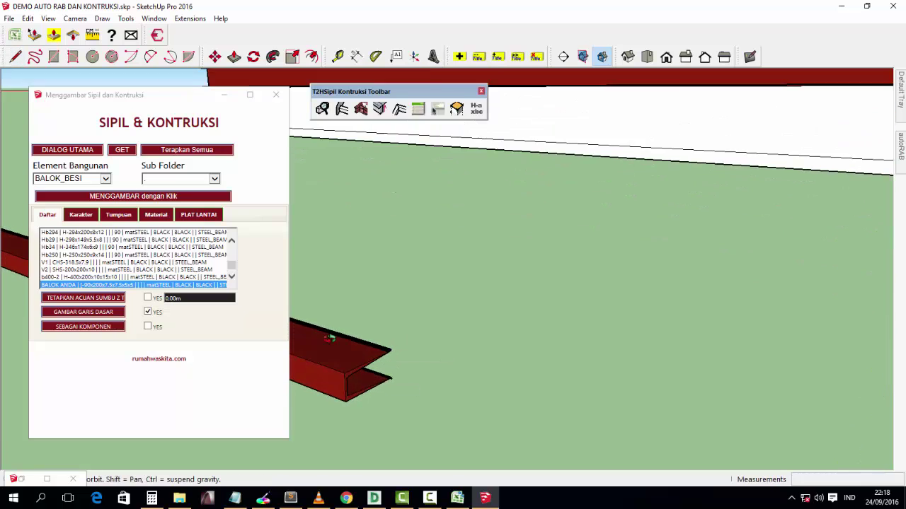
key("space")
key("l")
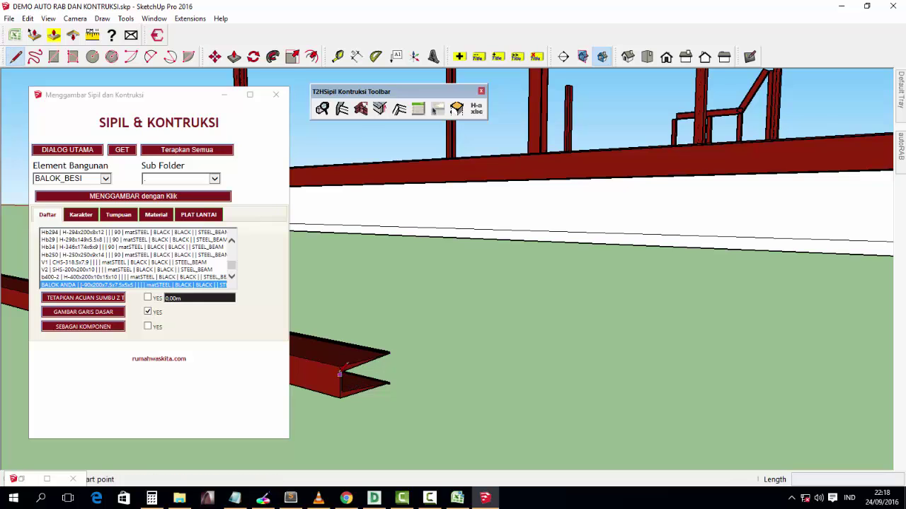
key("space")
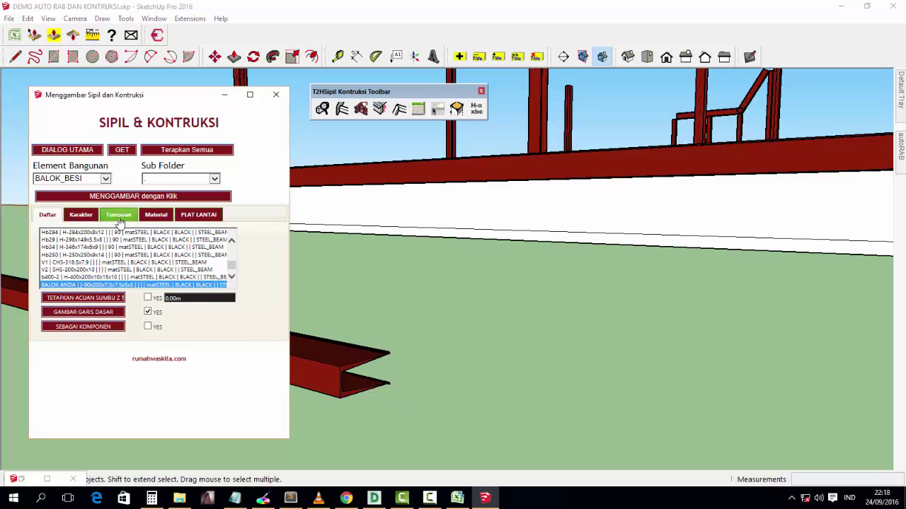
- Browse the plugin's support, profile, material and floor-level tabs, ending on the profile list
left_click(118, 214)
left_click(86, 215)
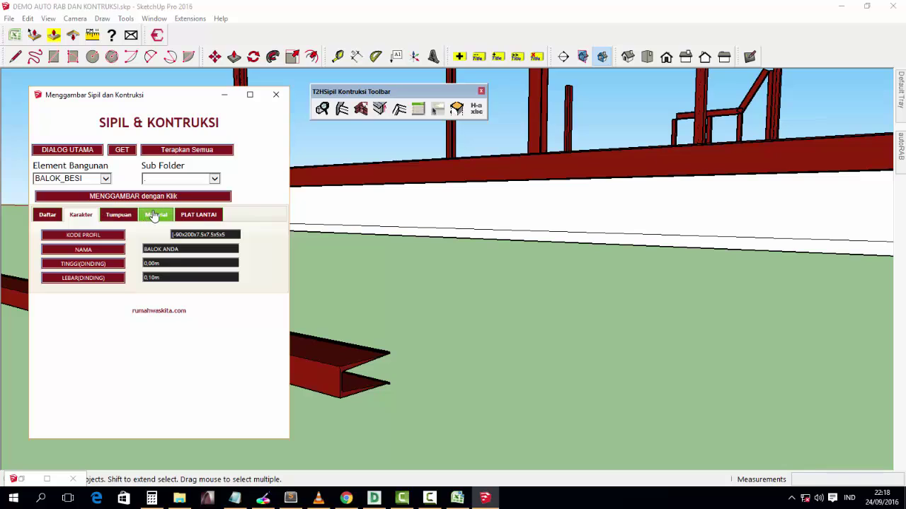
left_click(155, 214)
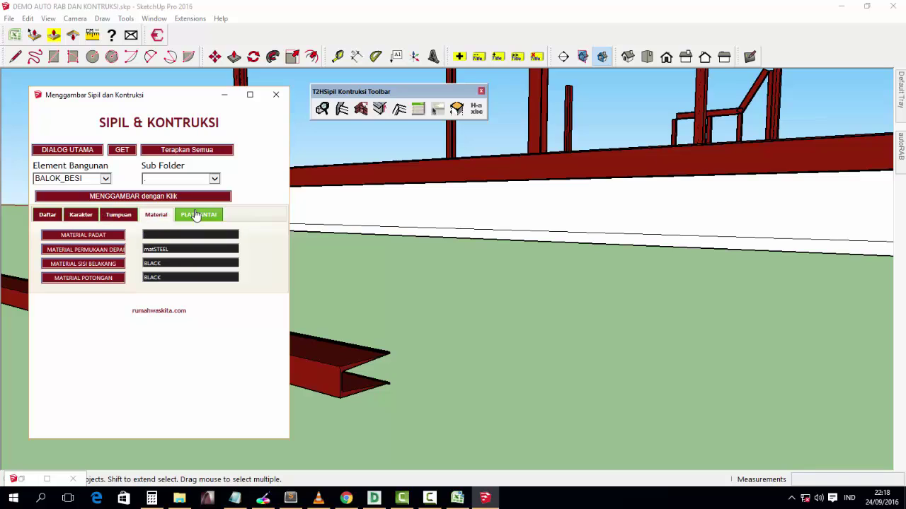
left_click(197, 215)
left_click(130, 214)
left_click(90, 216)
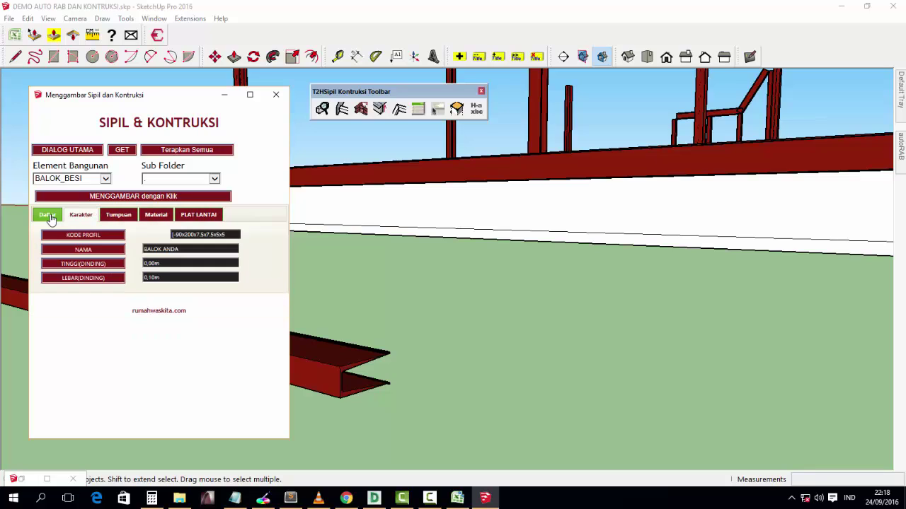
left_click(46, 216)
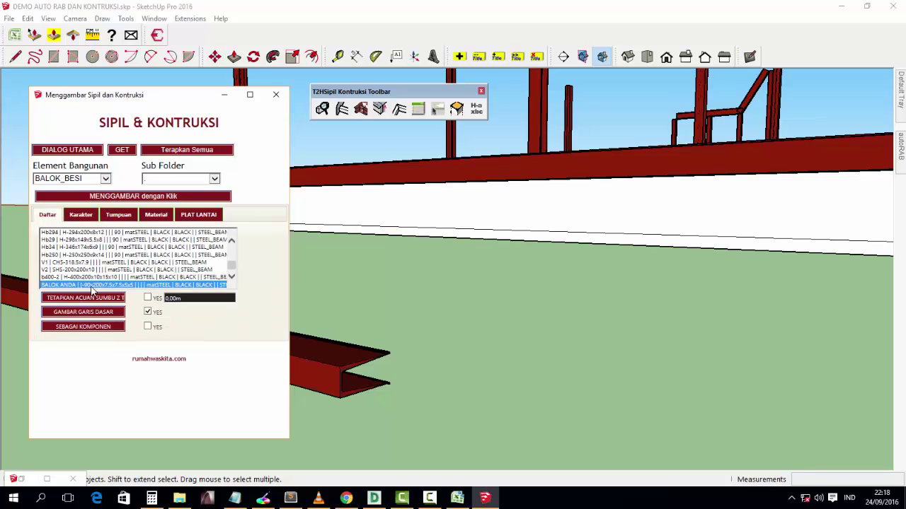
- Open the profile table editor and browse its rows and profile tabs, ending on steel beams
left_click(418, 109)
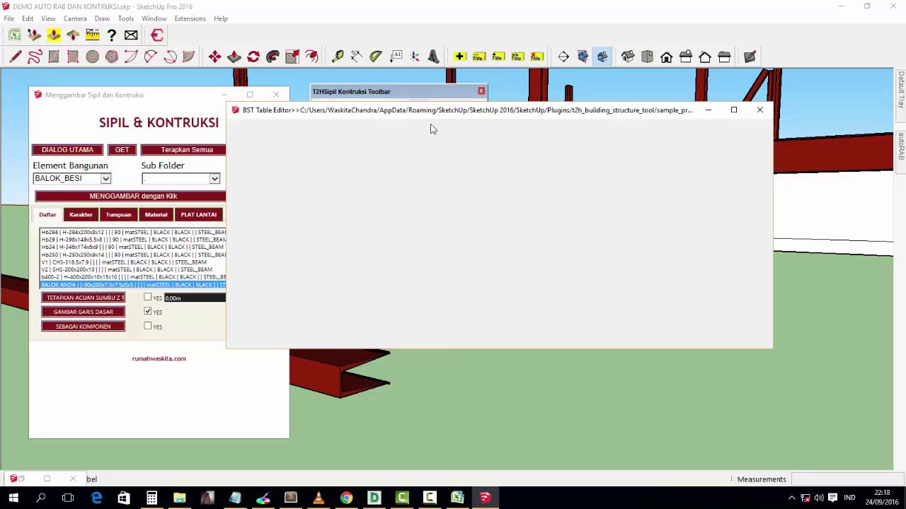
scroll(679, 243, "down", 2)
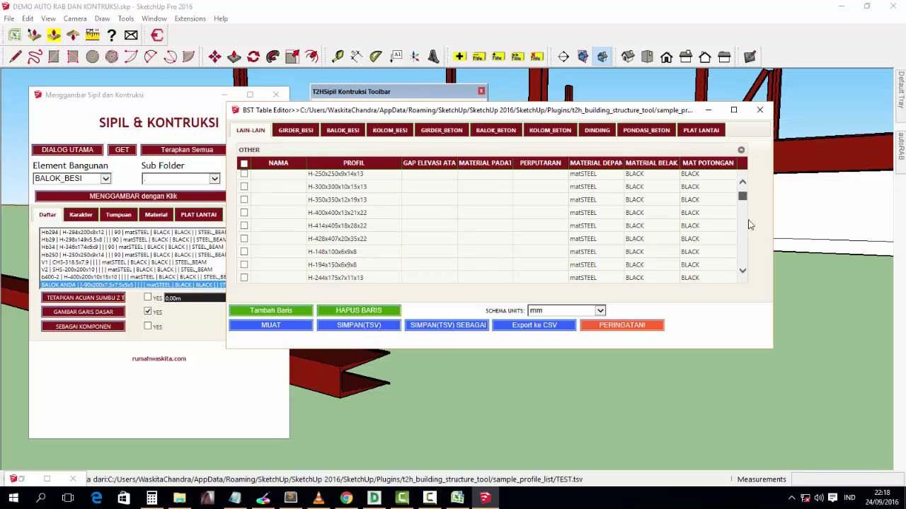
scroll(721, 275, "down", 5)
left_click(350, 276)
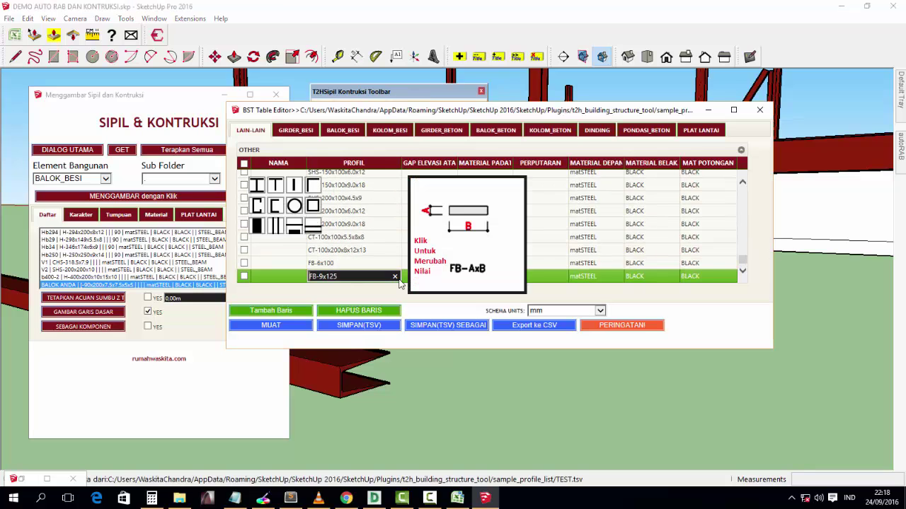
left_click(709, 251)
mouse_move(743, 266)
left_mouse_down()
mouse_move(754, 185)
mouse_move(757, 244)
left_mouse_up()
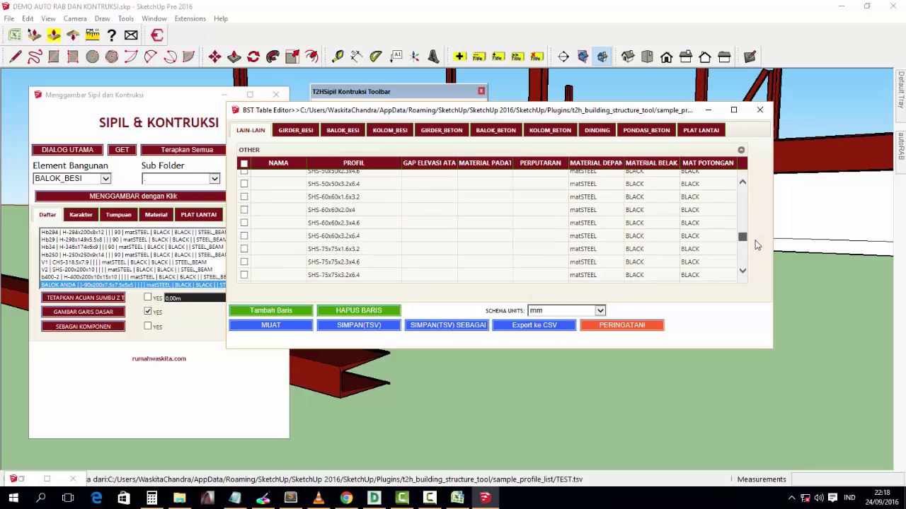
left_click(343, 130)
left_click(390, 130)
left_click(442, 130)
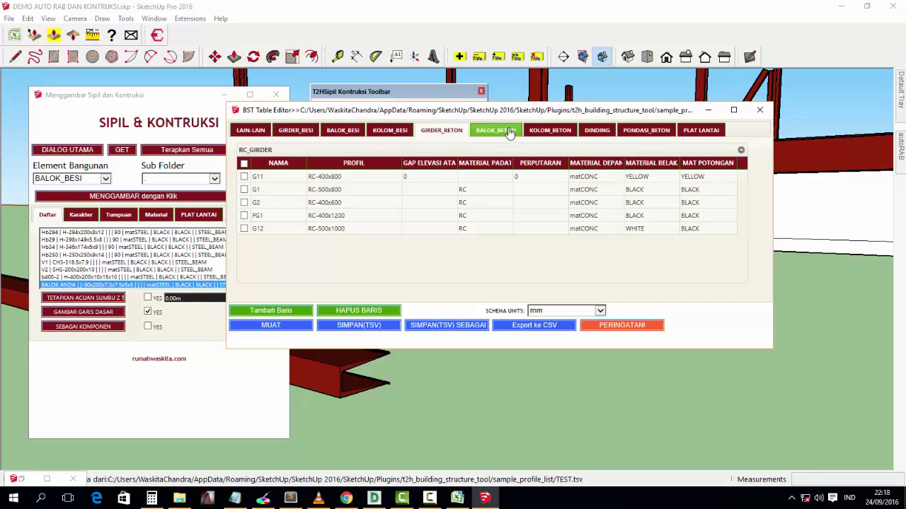
left_click(476, 134)
left_click(338, 133)
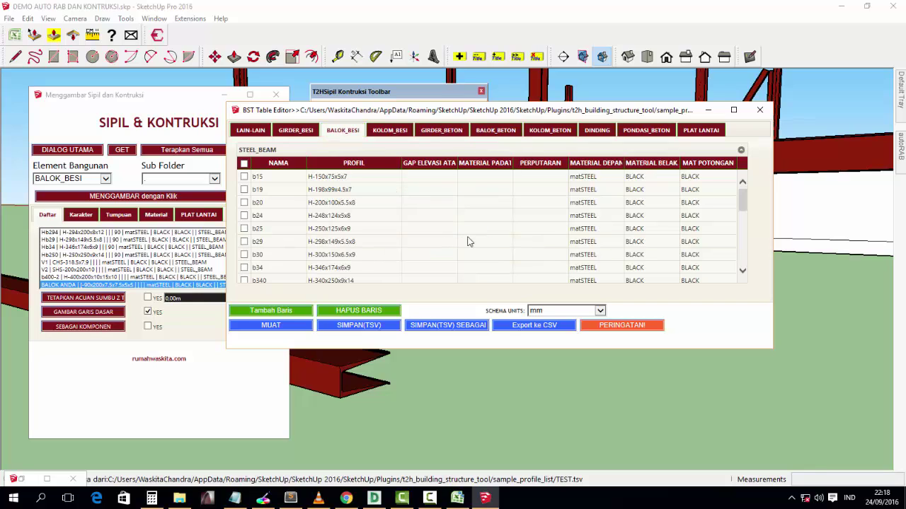
left_click(732, 216)
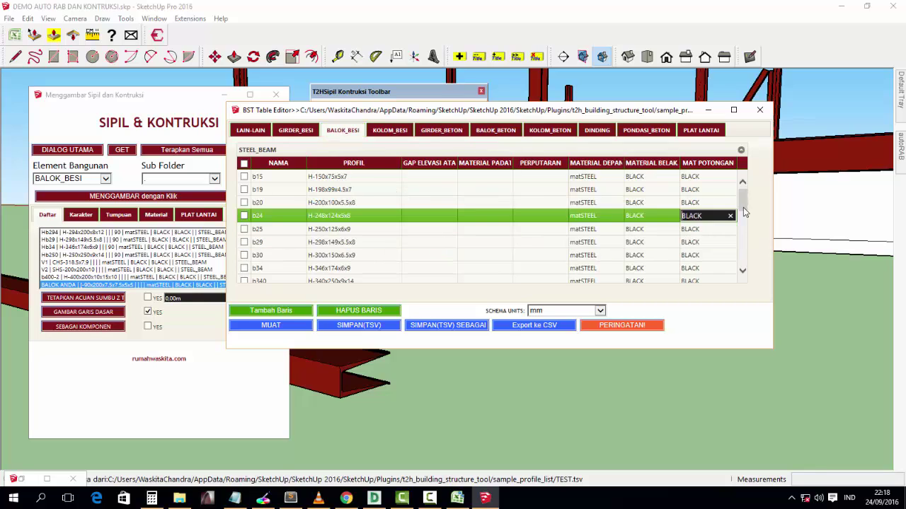
left_click_drag(744, 211, 695, 277)
- Change BALOK ANDA's channel dimensions to A 200 and B 90
left_click(317, 277)
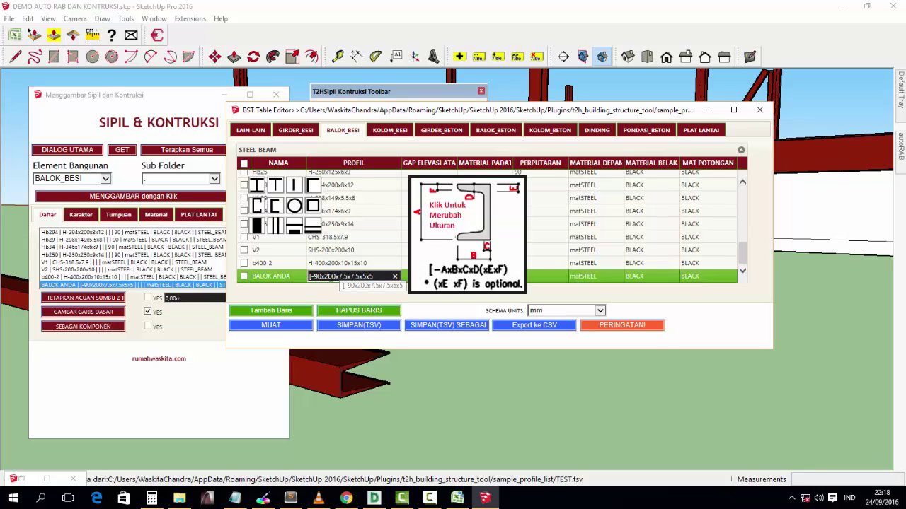
left_click(416, 213)
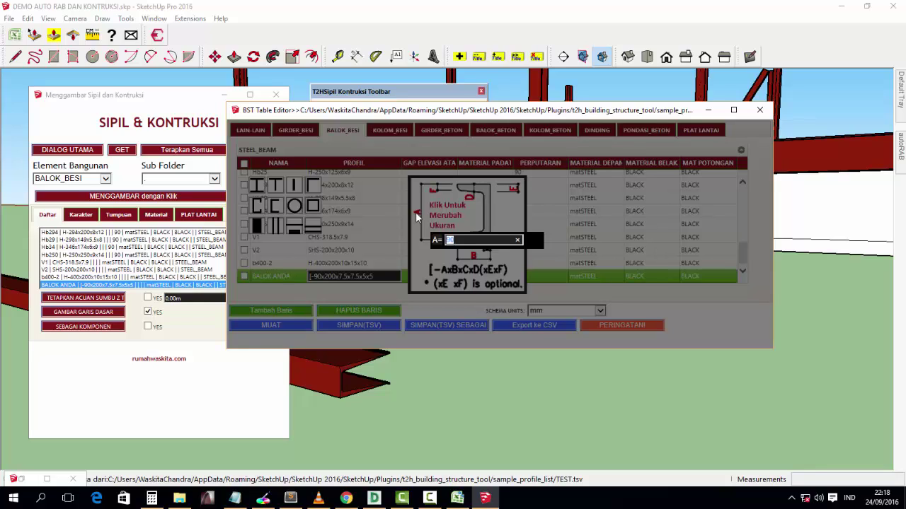
type("200")
key("Return")
left_click(473, 258)
key("Return")
- Write the updated table to TEST.tsv and close the editor, agreeing to save
left_click(348, 329)
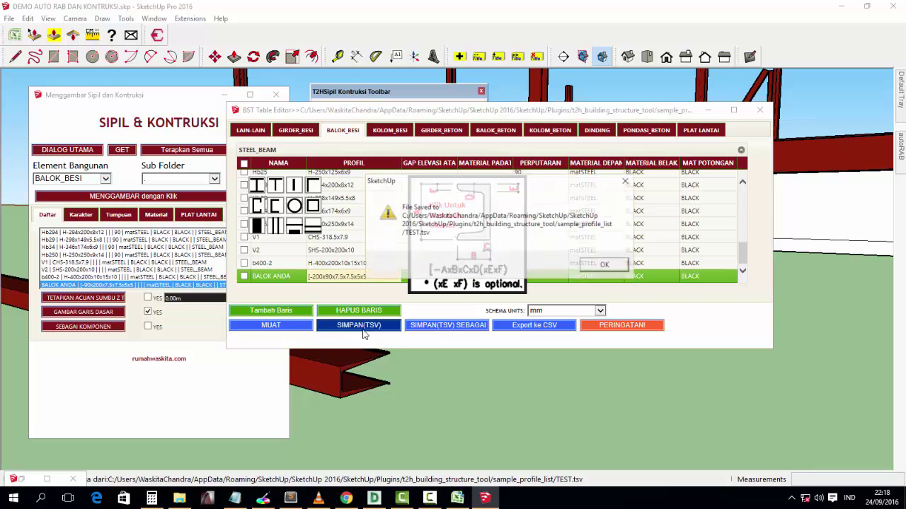
left_click(605, 266)
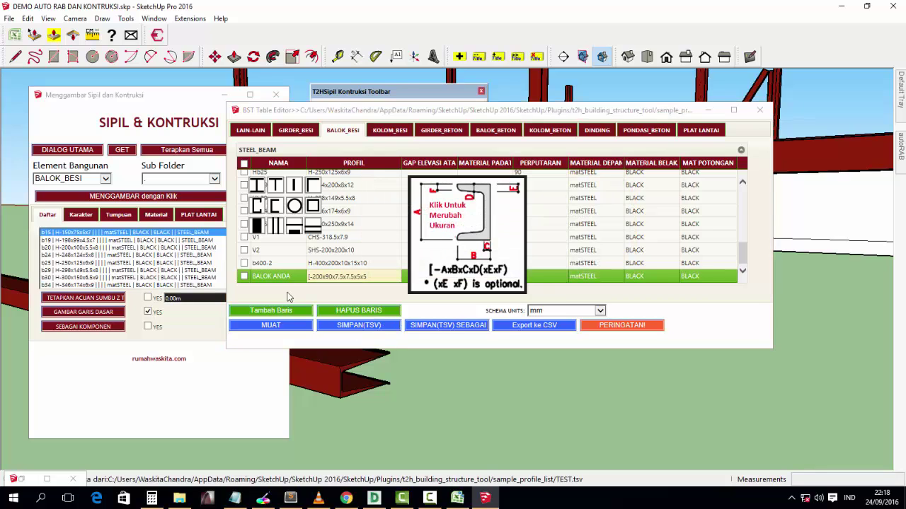
left_click(760, 111)
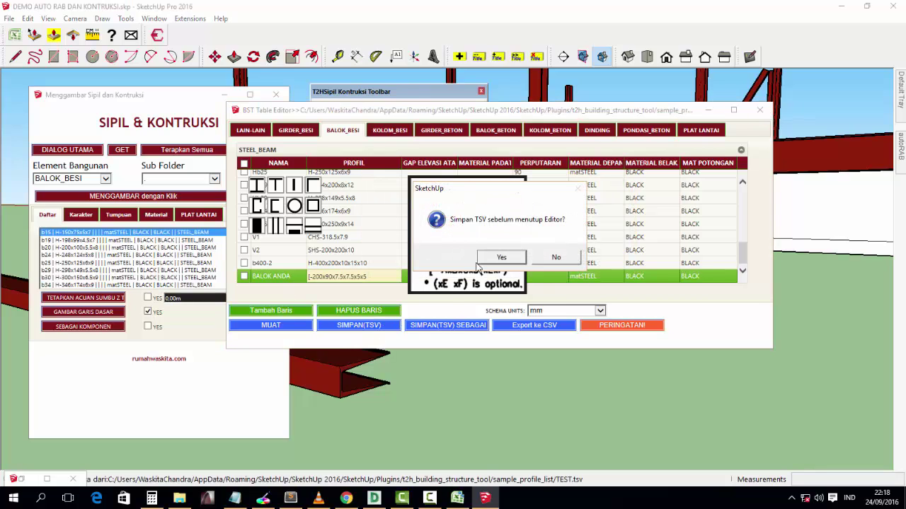
left_click(488, 260)
left_click(605, 267)
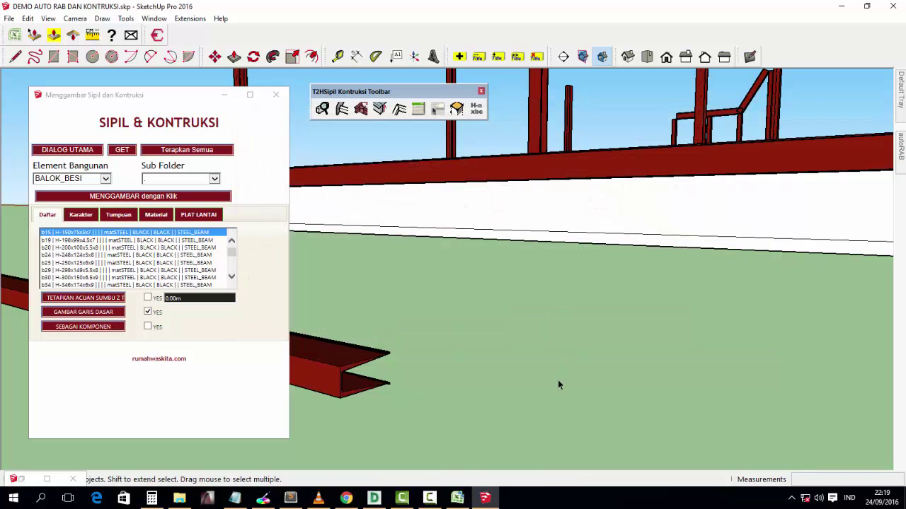
- Select BALOK ANDA (-200x90x7.5x7.5x5x5) and start the click-to-draw beam tool
left_click(233, 273)
left_click(155, 284)
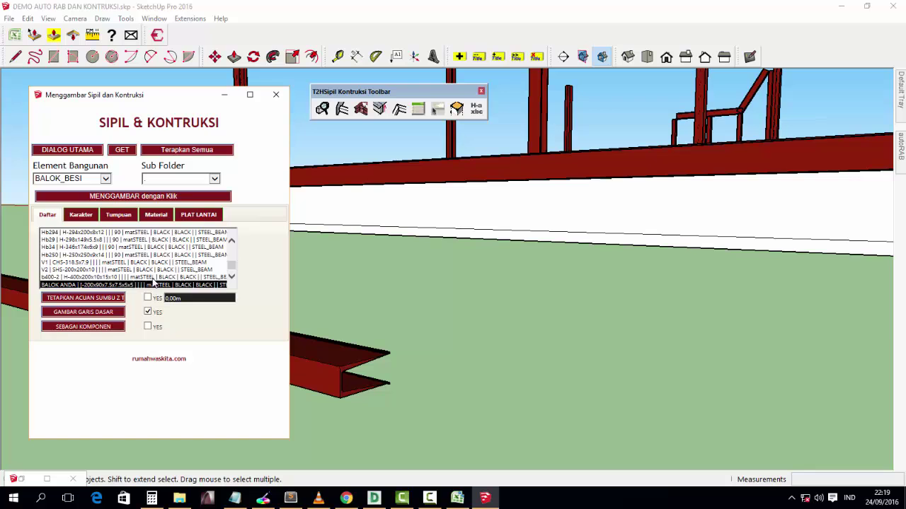
left_click(141, 197)
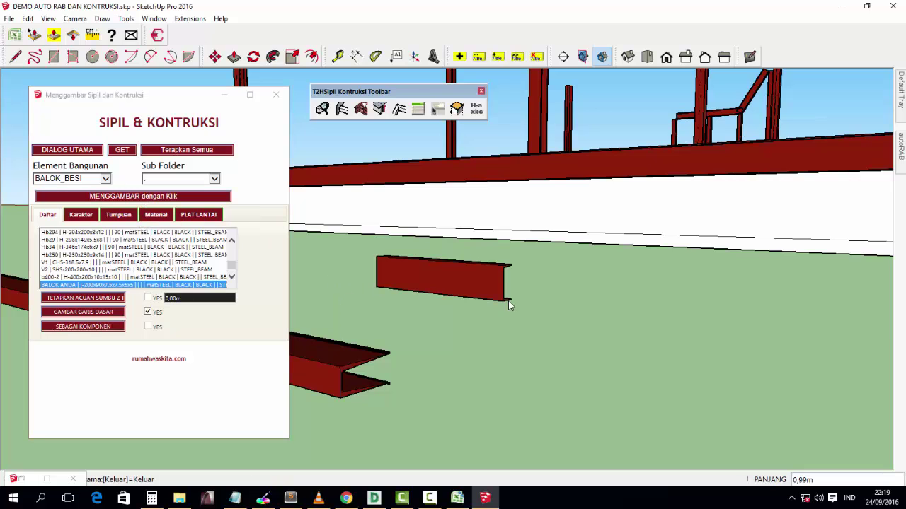
- Orbit over the foundation frames and show the Tumpuan alignment and elevation settings
scroll(565, 330, "down", 3)
scroll(564, 330, "down", 3)
middle_click_drag(643, 351, 496, 368)
scroll(379, 378, "up", 3)
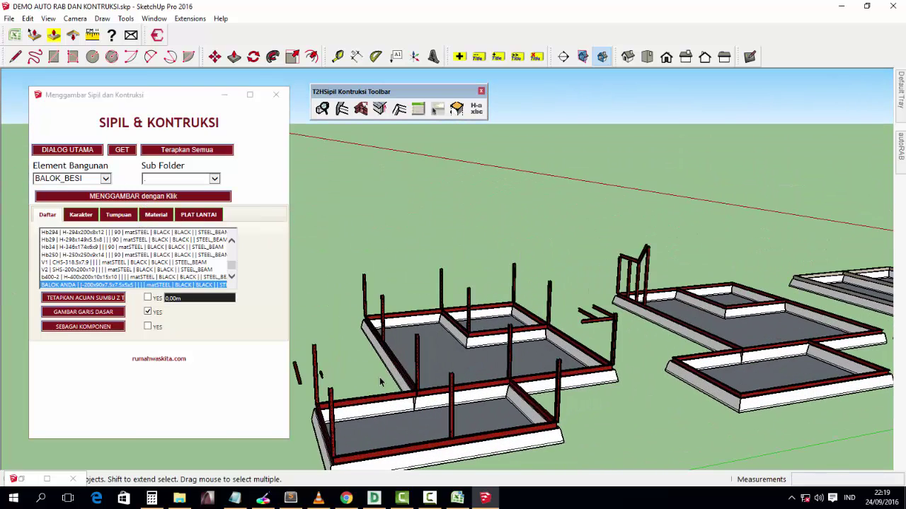
middle_click_drag(380, 377, 543, 383)
scroll(542, 383, "up", 3)
scroll(512, 355, "up", 2)
middle_click_drag(512, 354, 425, 340)
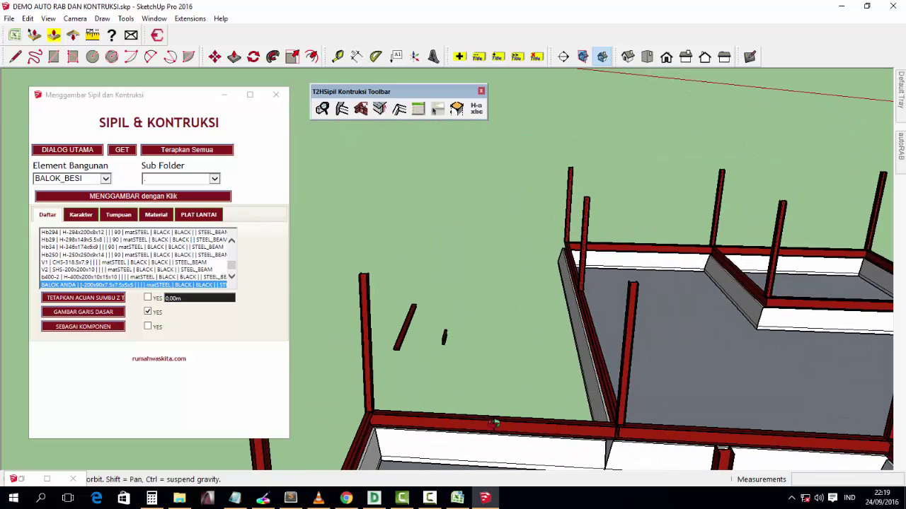
left_click(118, 214)
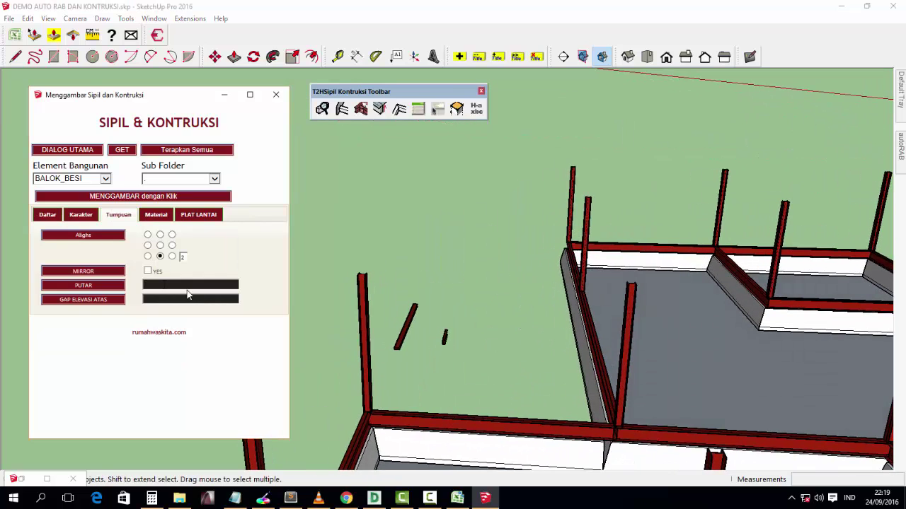
- Review the Karakter and Tumpuan tabs, restart beam drawing and orbit around the corner columns
left_click(93, 217)
left_click(122, 218)
scroll(368, 382, "up", 2)
scroll(384, 420, "up", 2)
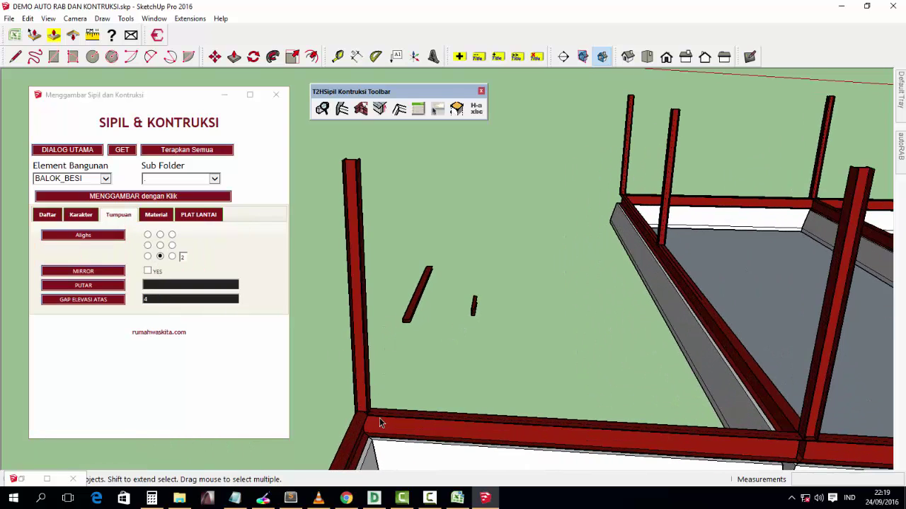
scroll(378, 422, "up", 1)
scroll(376, 422, "up", 1)
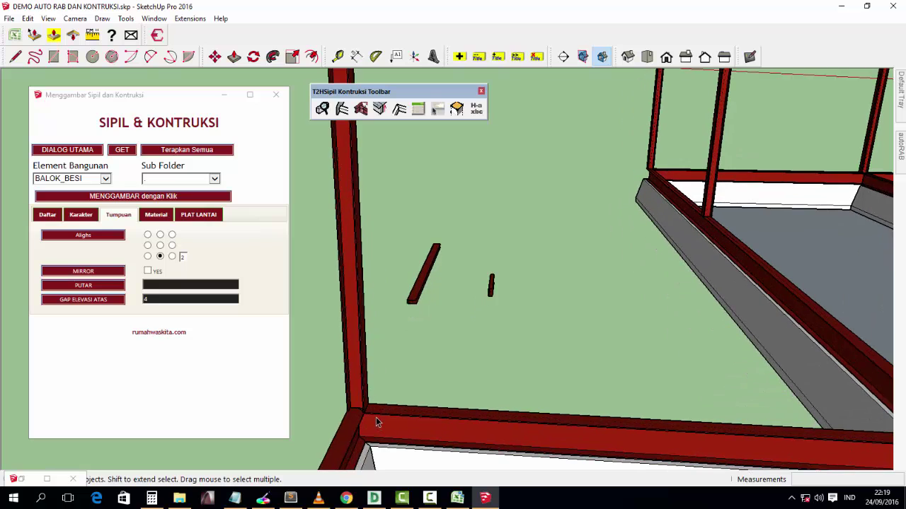
left_click(99, 197)
scroll(426, 417, "up", 1)
scroll(426, 414, "up", 1)
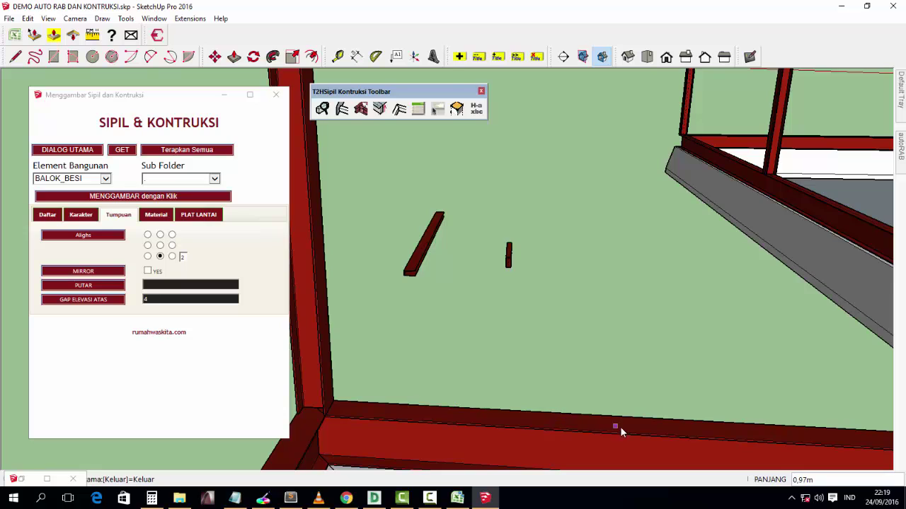
middle_click_drag(620, 426, 649, 442)
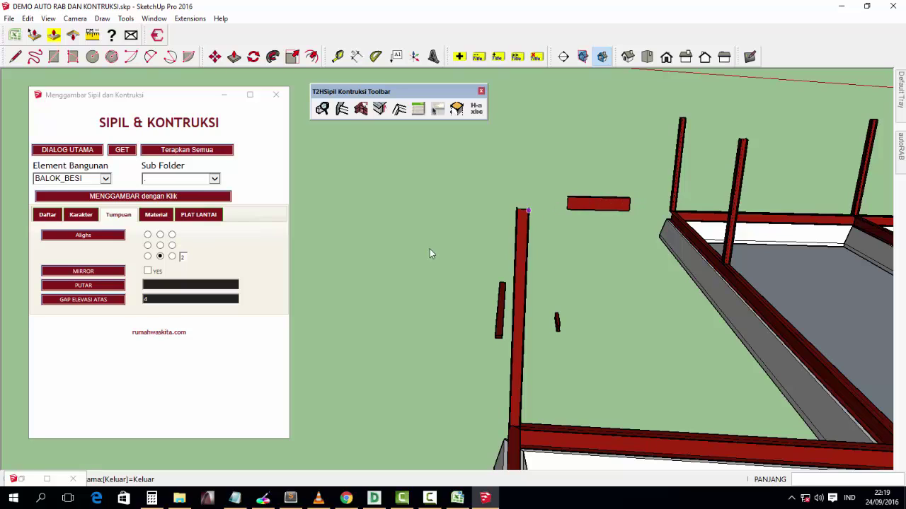
- Delete the stray beam piece and set GAP ELEVASI ATAS to 0
key("Escape")
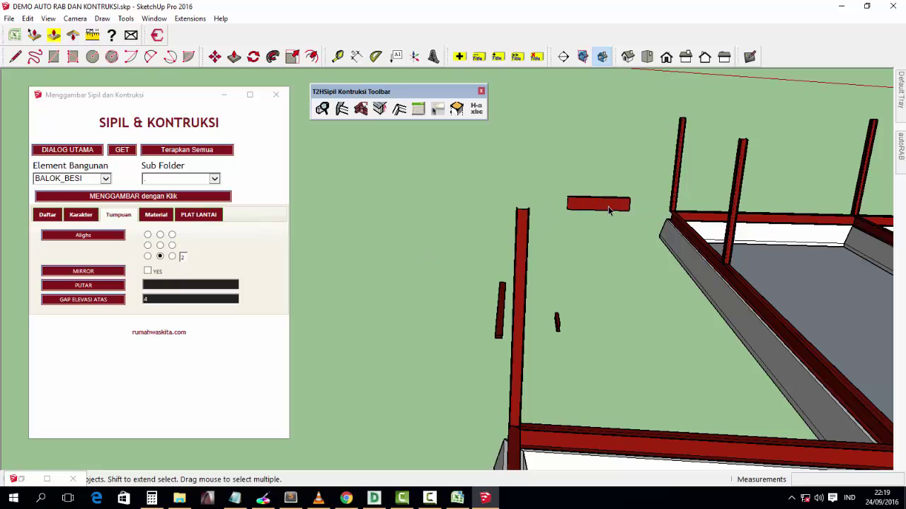
key("Delete")
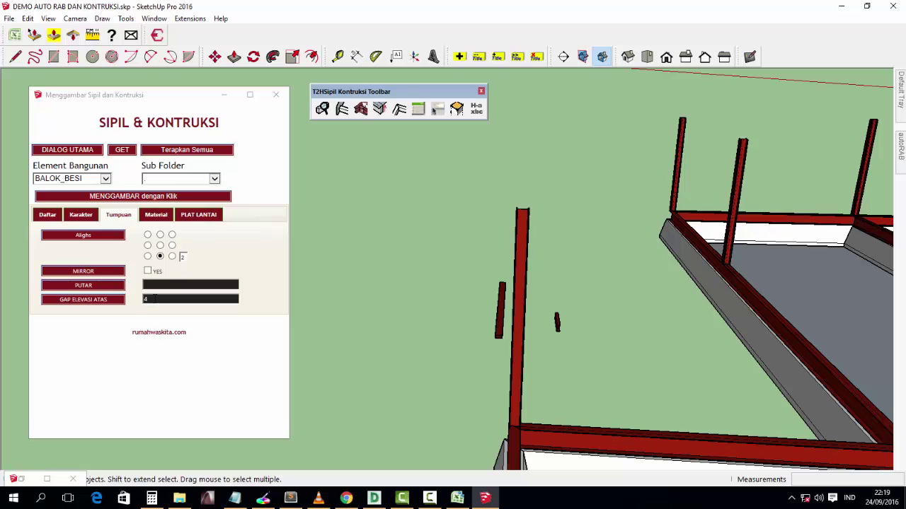
left_click(143, 301)
type("0")
middle_click_drag(572, 383, 396, 301)
- Draw a beam between two column tops, then a diagonal beam to the far column top
left_click(133, 196)
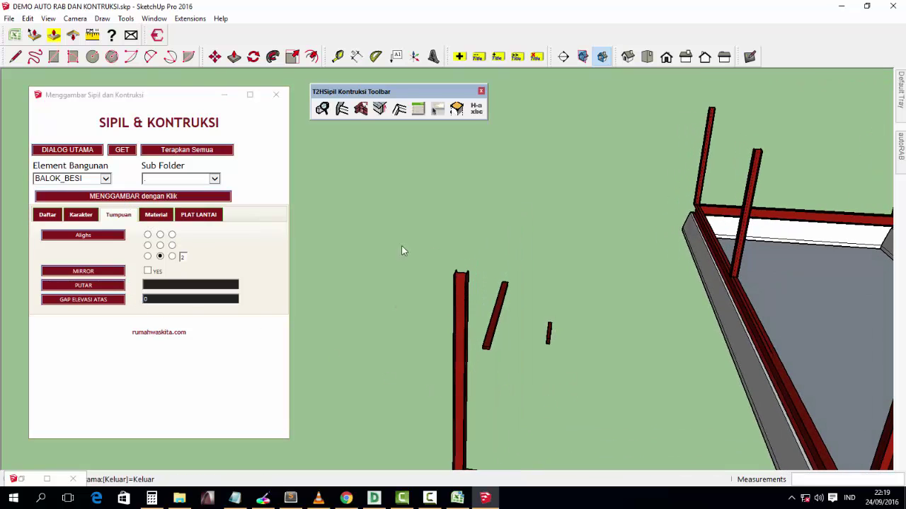
scroll(506, 290, "up", 2)
left_click(396, 247)
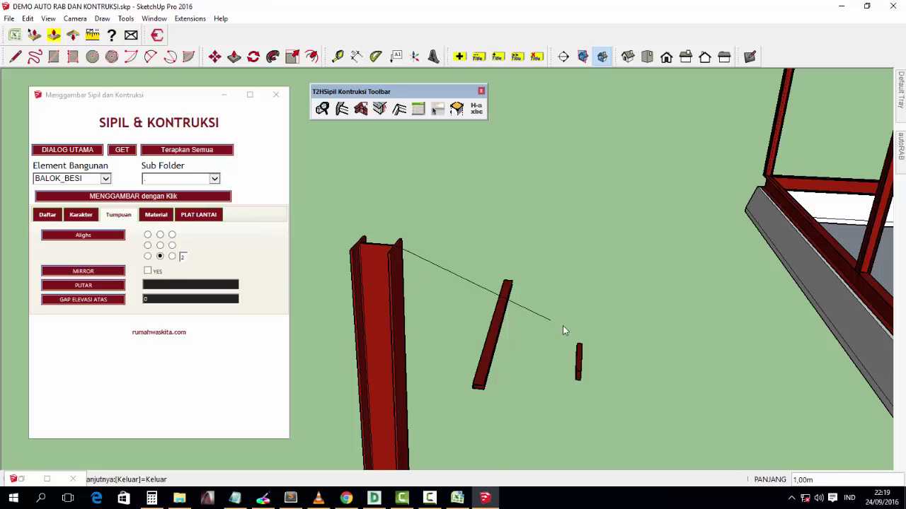
middle_click_drag(563, 326, 678, 265)
scroll(638, 302, "up", 2)
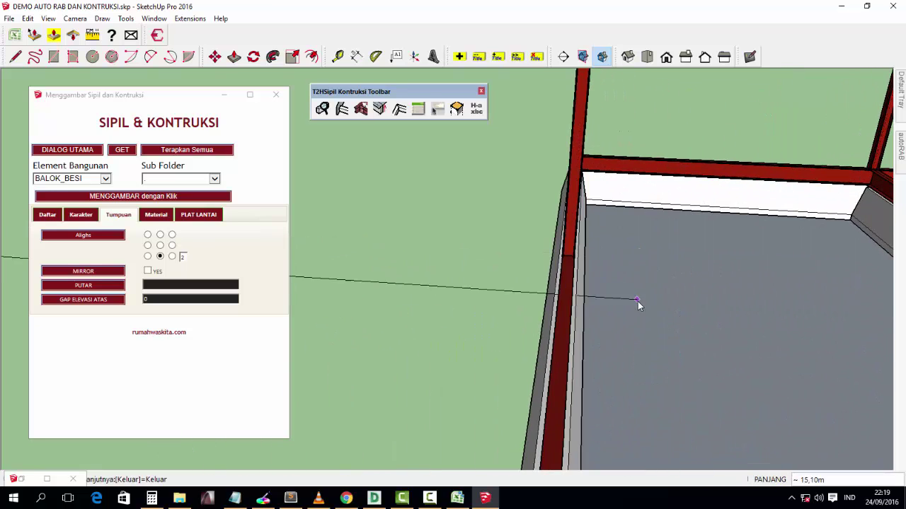
left_click(607, 330)
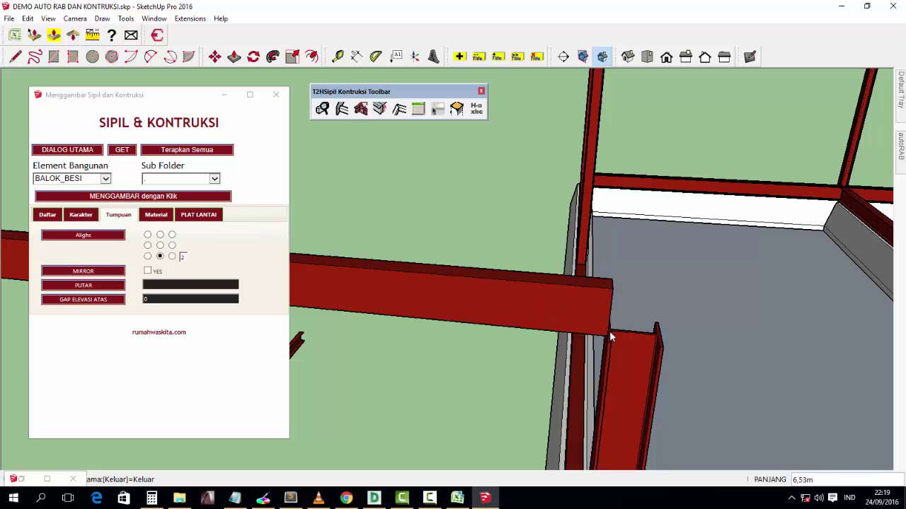
middle_click_drag(610, 331, 588, 364)
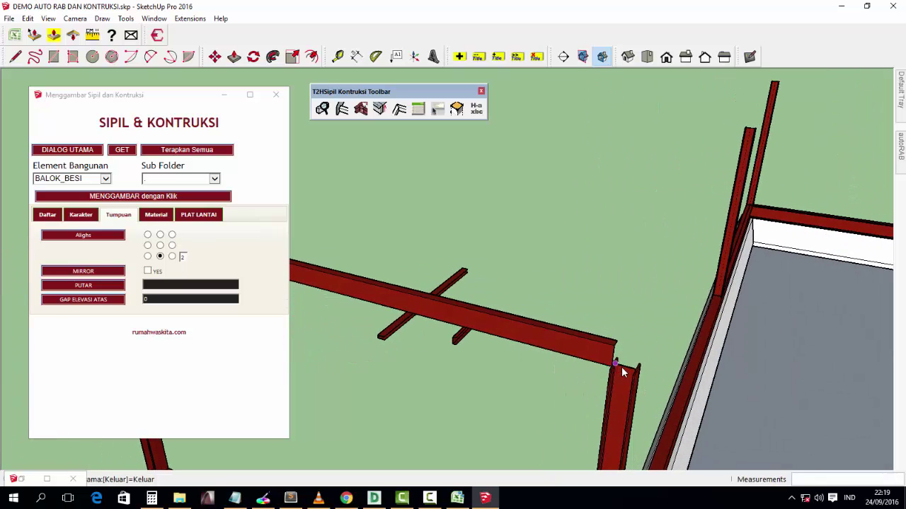
left_click(621, 367)
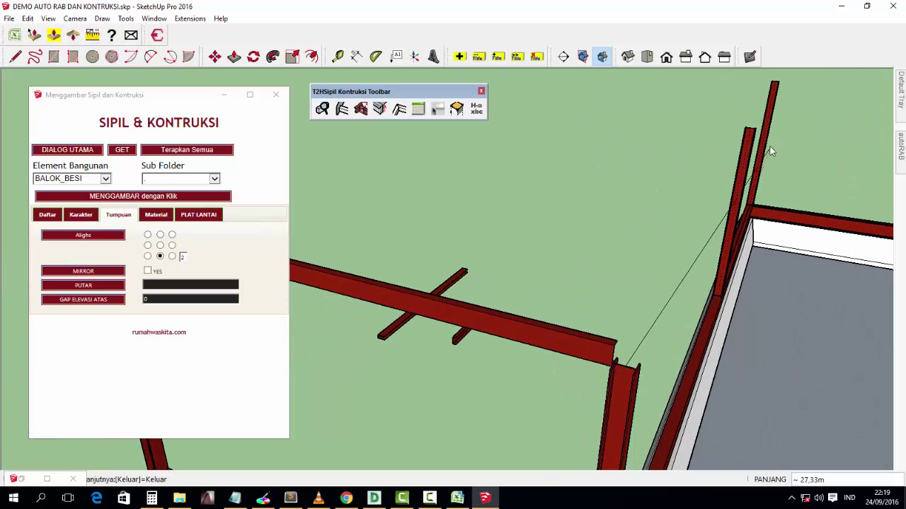
left_click(775, 92)
mouse_move(775, 92)
middle_mouse_down()
mouse_move(783, 276)
mouse_move(504, 190)
mouse_move(414, 242)
mouse_move(423, 244)
mouse_move(369, 211)
middle_mouse_up()
- Orbit around and end a horizontal beam at another column top, then inspect the frame
scroll(409, 228, "up", 3)
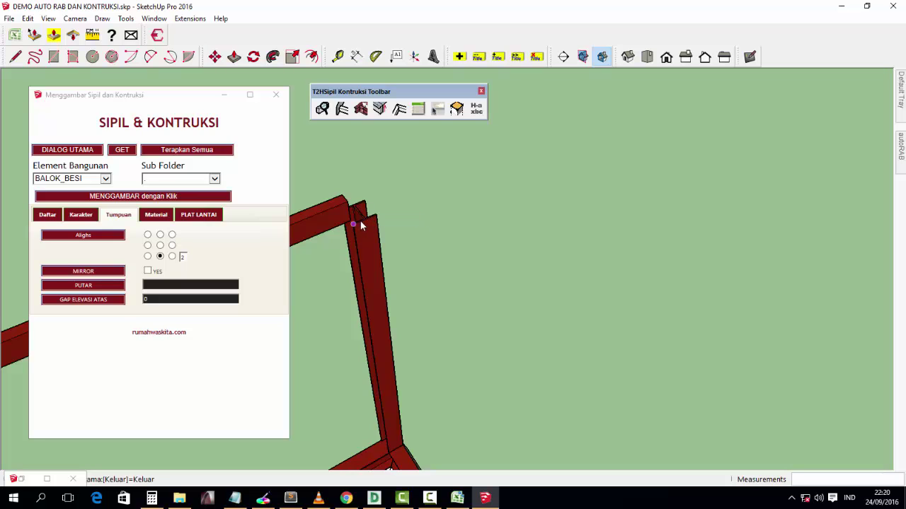
scroll(363, 222, "up", 2)
scroll(363, 221, "up", 2)
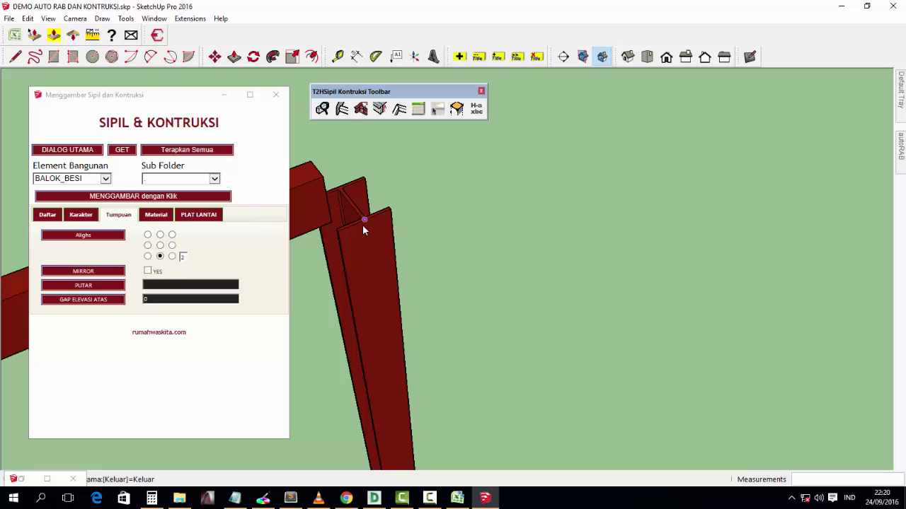
left_click(363, 224)
mouse_move(593, 409)
middle_mouse_down()
mouse_move(682, 393)
mouse_move(411, 467)
mouse_move(390, 290)
middle_mouse_up()
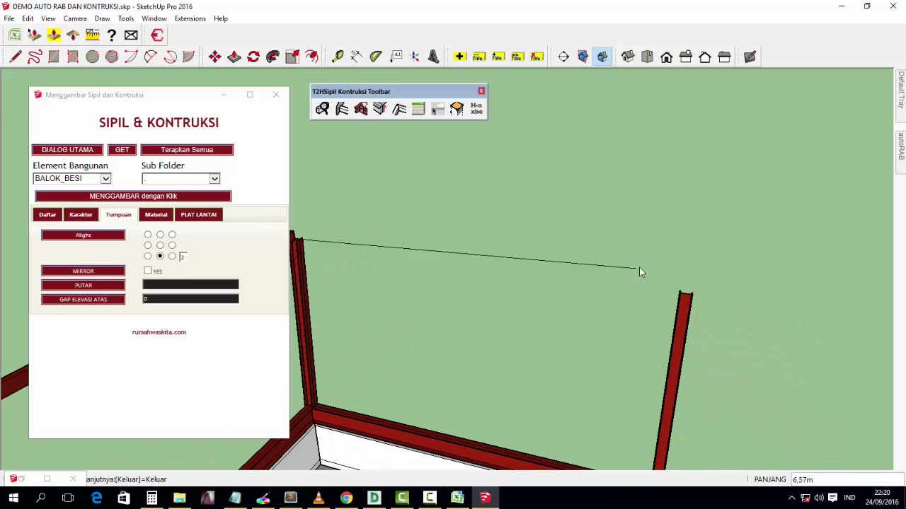
middle_click_drag(687, 299, 465, 294)
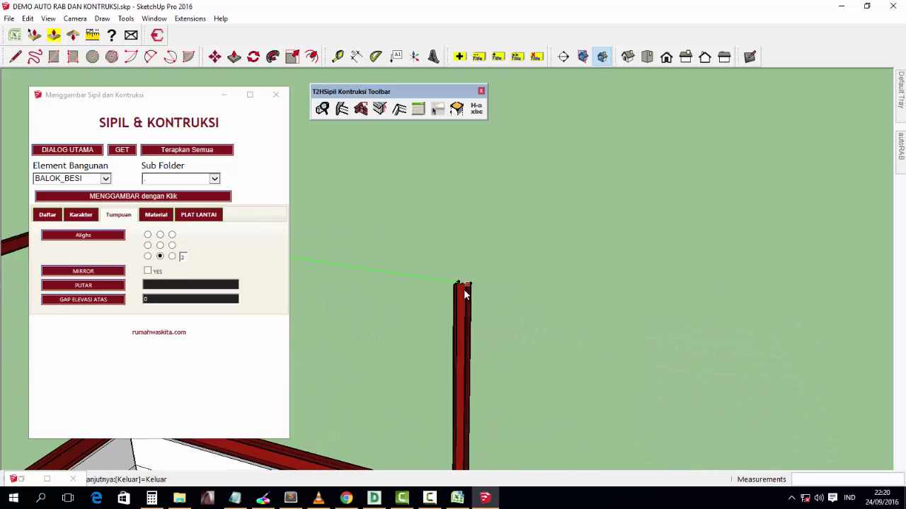
left_click(463, 289)
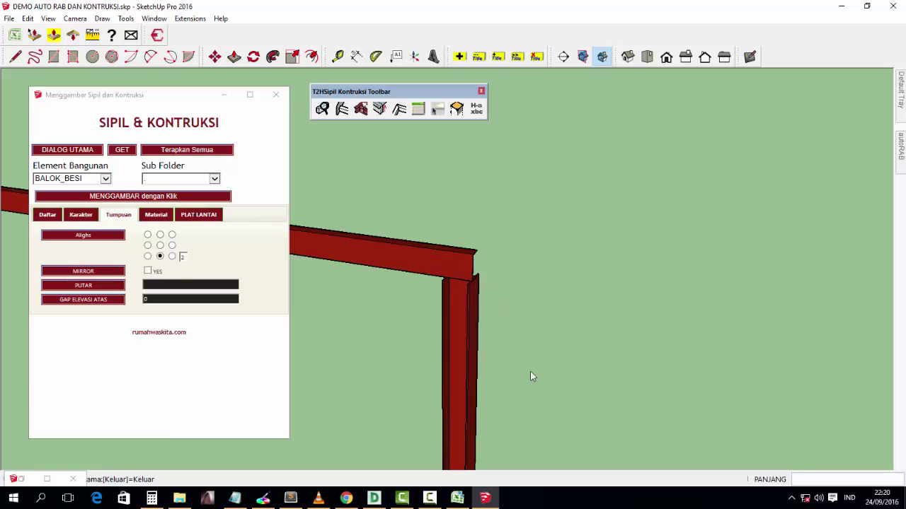
mouse_move(508, 380)
middle_mouse_down()
mouse_move(467, 369)
mouse_move(470, 235)
mouse_move(469, 350)
mouse_move(463, 282)
middle_mouse_up()
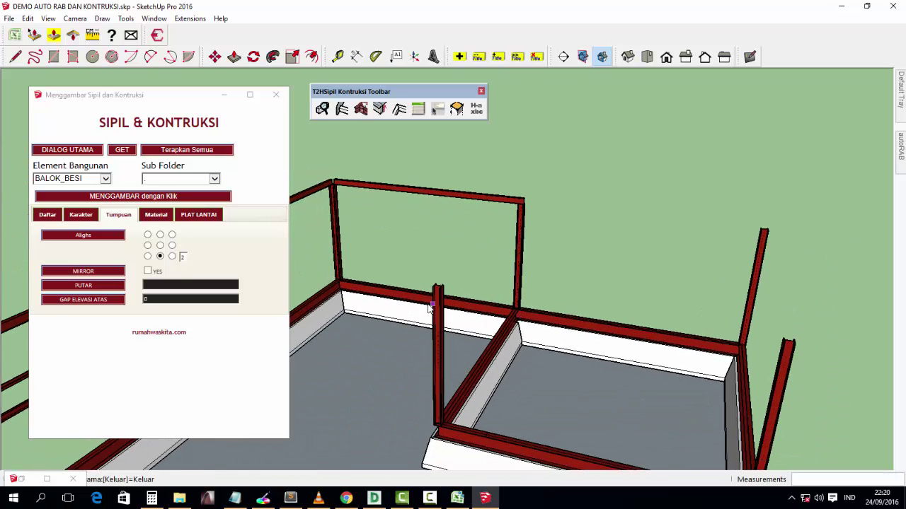
scroll(467, 272, "up", 1)
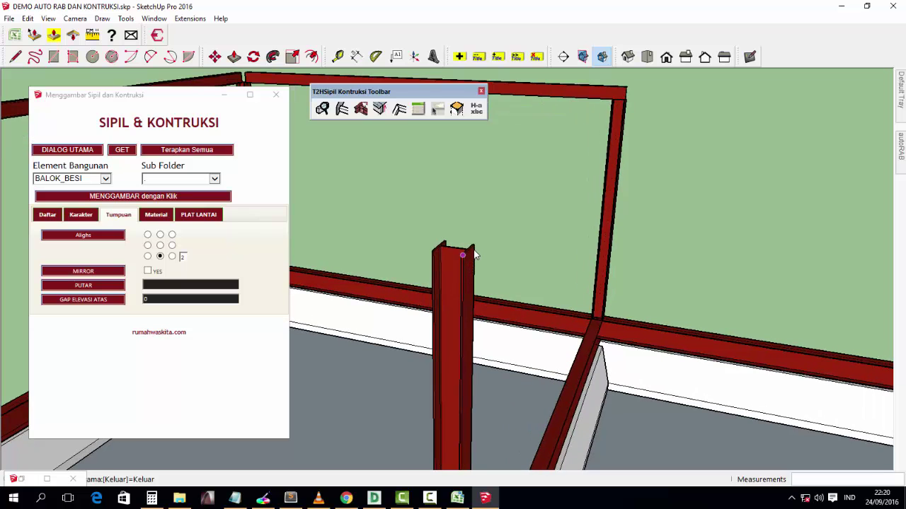
mouse_move(471, 255)
middle_mouse_down()
mouse_move(481, 326)
mouse_move(514, 243)
middle_mouse_up()
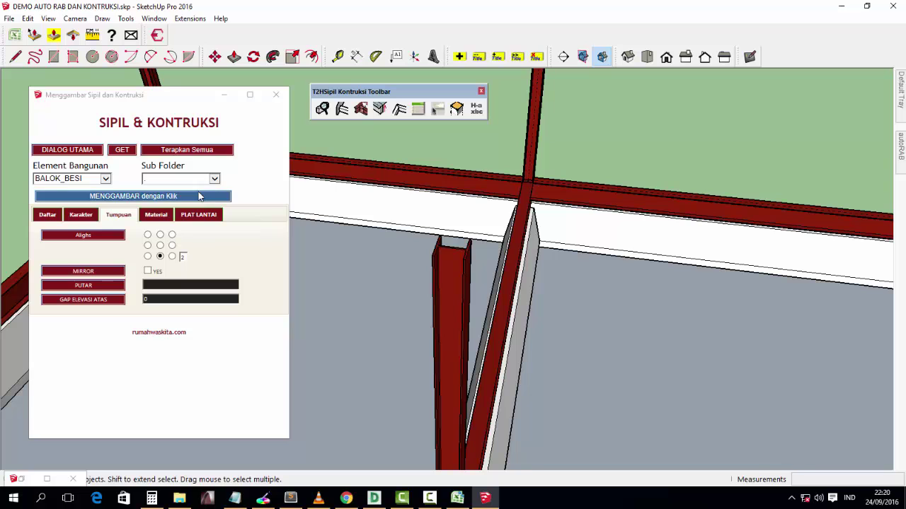
- Draw a C-channel beam between two column tops with MENGGAMBAR dengan Klik
left_click(133, 196)
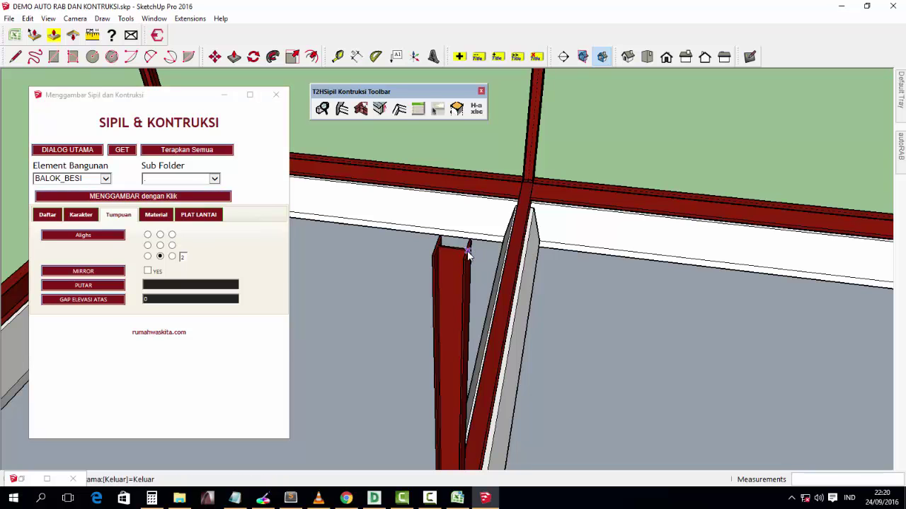
mouse_move(465, 256)
middle_mouse_down()
mouse_move(323, 271)
mouse_move(499, 273)
mouse_move(402, 255)
mouse_move(576, 404)
mouse_move(433, 249)
mouse_move(579, 328)
mouse_move(591, 344)
middle_mouse_up()
left_click(616, 373)
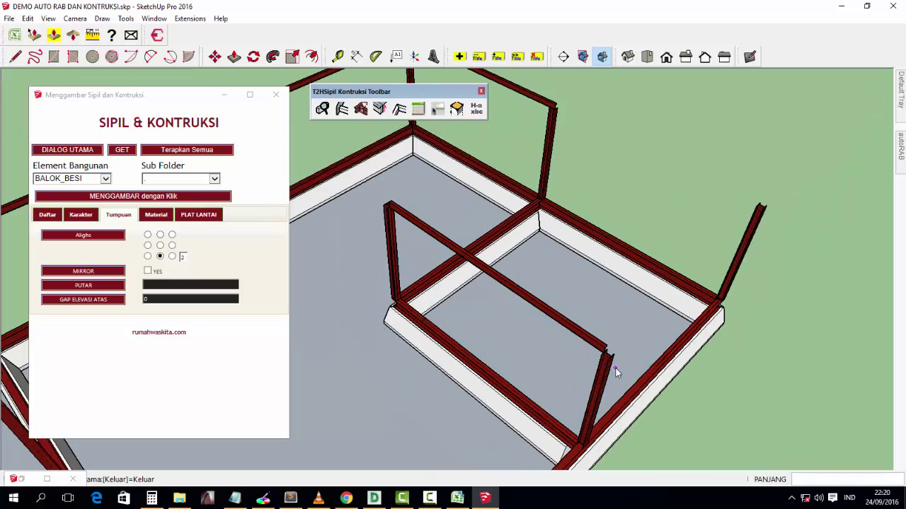
key("space")
- Add another beam running from one column top to the next
middle_click_drag(610, 402, 438, 358)
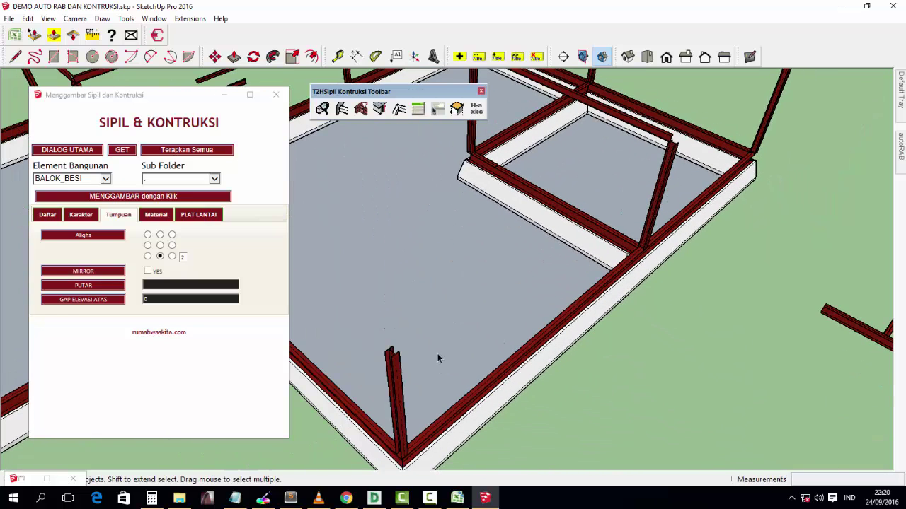
scroll(397, 353, "up", 1)
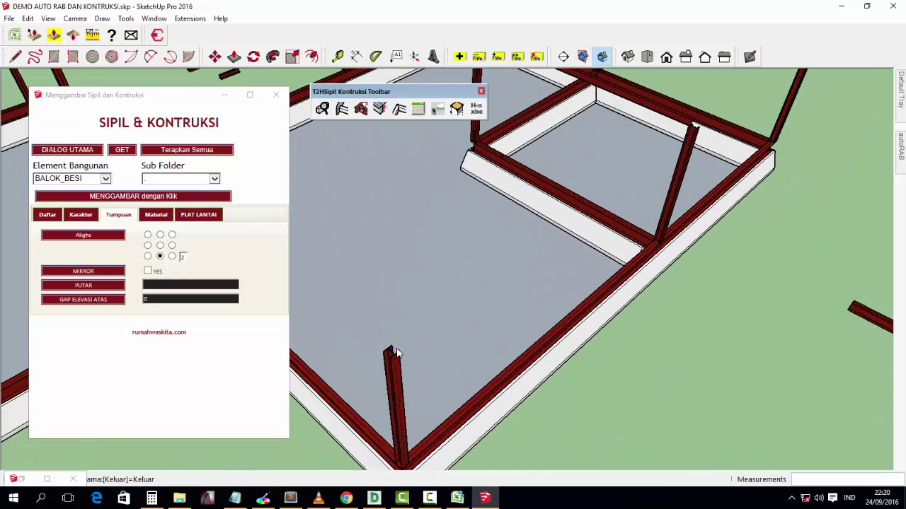
scroll(397, 353, "up", 1)
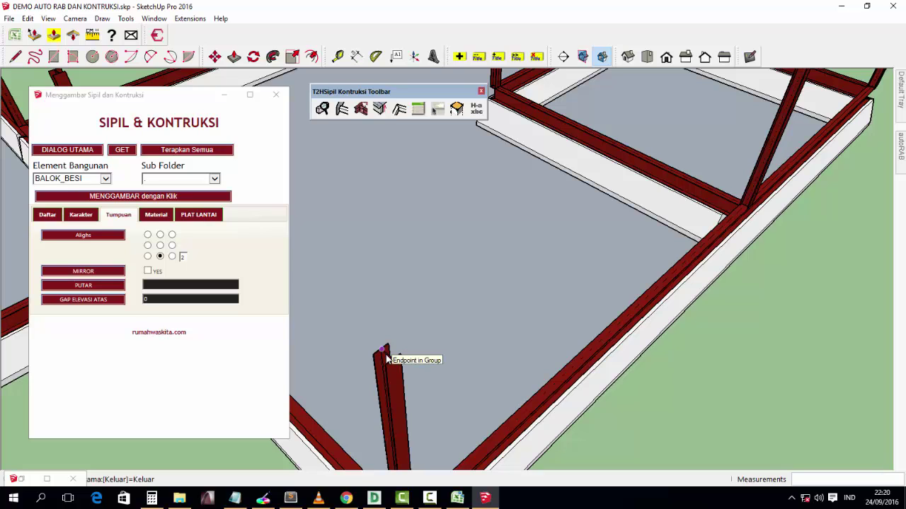
scroll(387, 359, "up", 1)
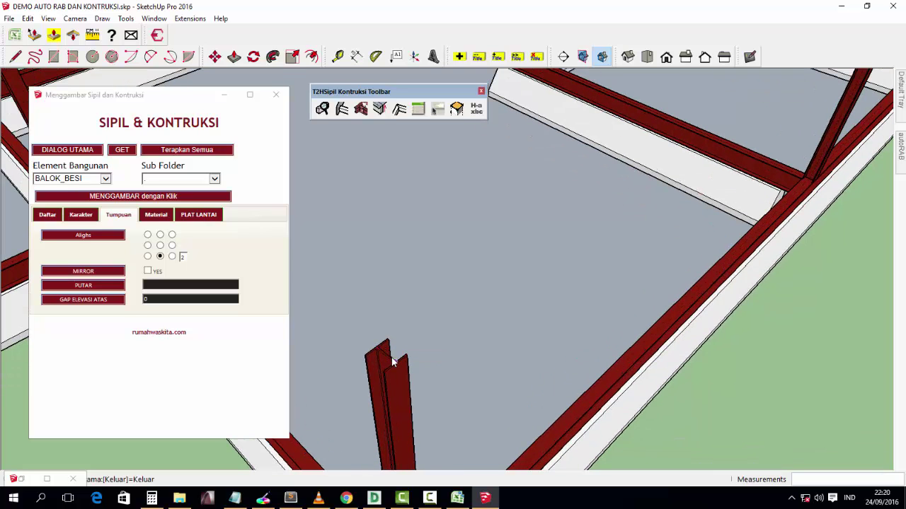
left_click(393, 361)
scroll(650, 303, "down", 3)
scroll(677, 299, "up", 1)
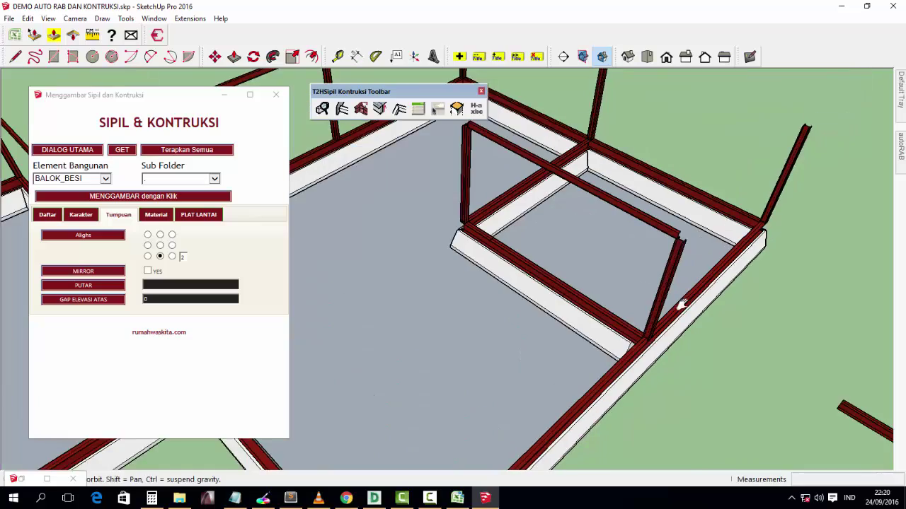
scroll(685, 250, "up", 1)
scroll(665, 255, "up", 1)
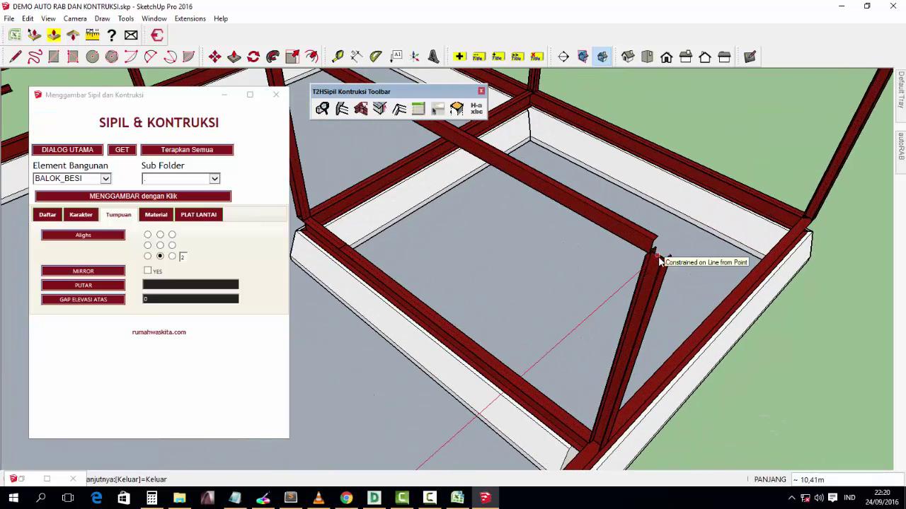
left_click(664, 257)
scroll(668, 269, "down", 1)
scroll(670, 275, "down", 3)
middle_click_drag(619, 288, 485, 261)
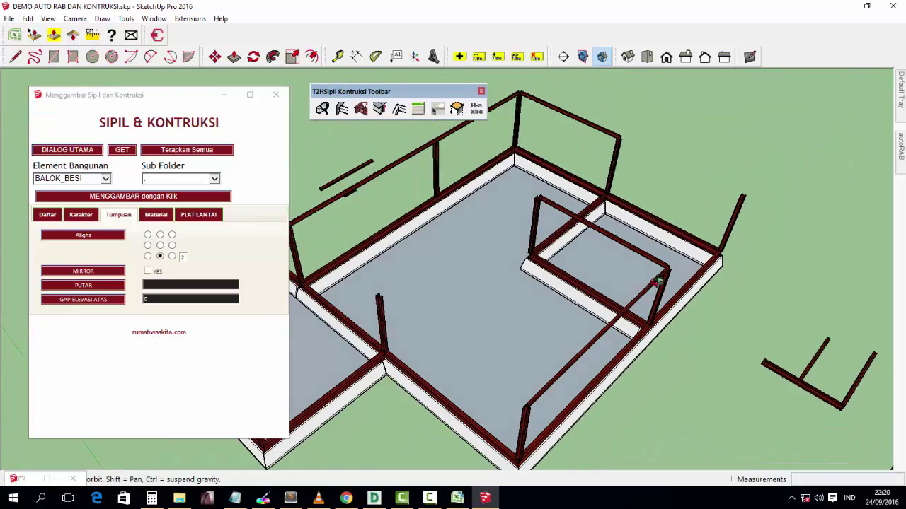
- Draw a third beam from a column top to the far column top
left_click(160, 198)
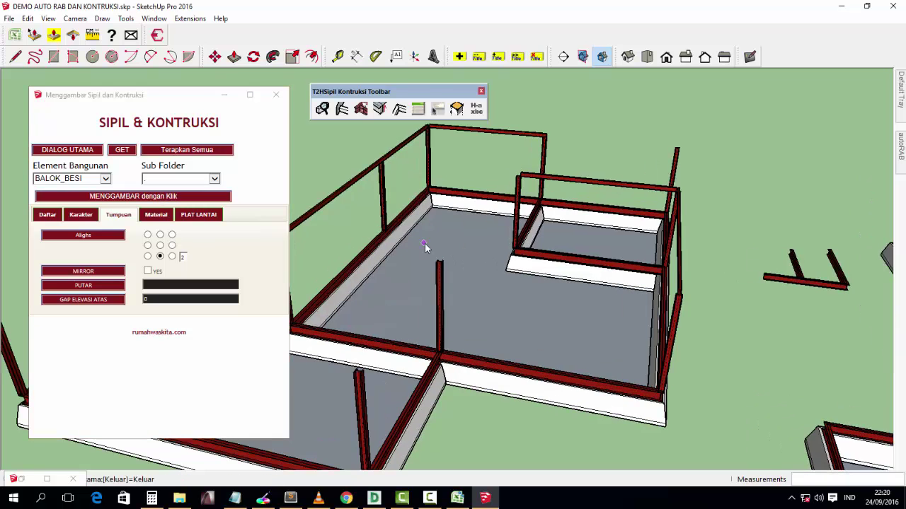
scroll(500, 302, "up", 3)
left_click(476, 301)
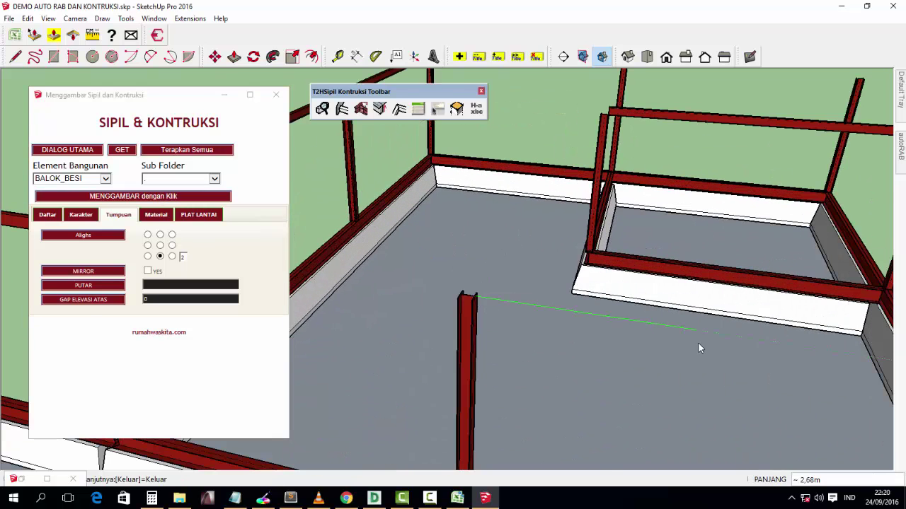
mouse_move(699, 347)
middle_mouse_down()
mouse_move(606, 340)
mouse_move(759, 342)
middle_mouse_up()
left_click(738, 345)
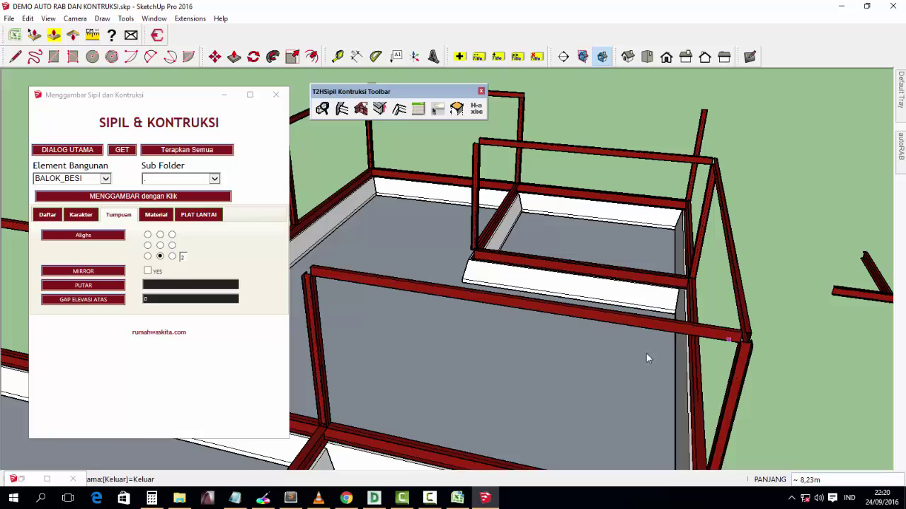
mouse_move(646, 353)
middle_mouse_down()
mouse_move(545, 317)
mouse_move(736, 212)
middle_mouse_up()
scroll(744, 208, "up", 2)
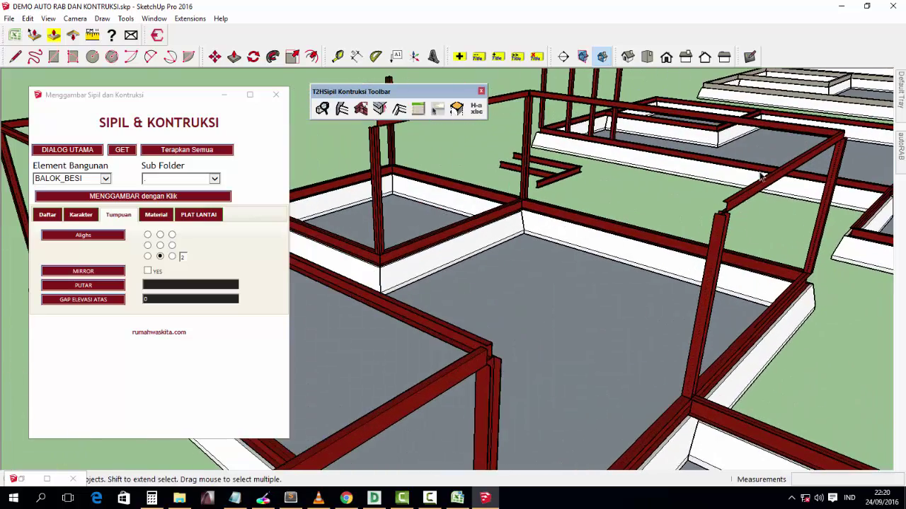
mouse_move(762, 177)
middle_mouse_down()
mouse_move(707, 213)
mouse_move(616, 303)
middle_mouse_up()
- Join two top beams where they meet using the T2HSipil tool
left_click(605, 211)
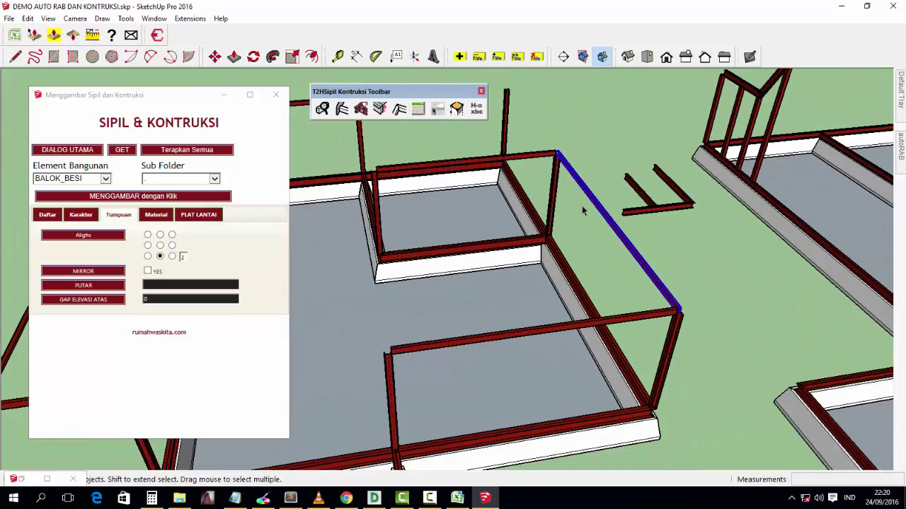
middle_click_drag(605, 211, 620, 243)
left_click(448, 142)
left_click(399, 108)
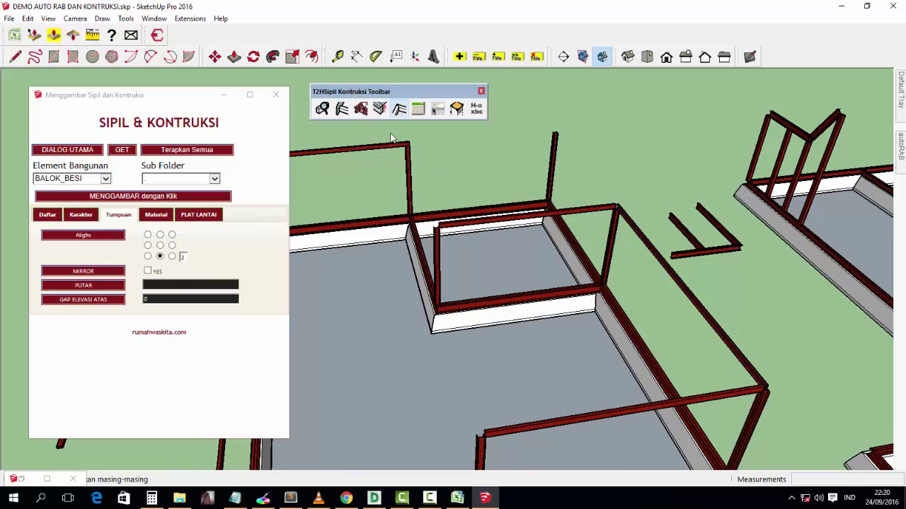
left_click(370, 148)
left_click(637, 233)
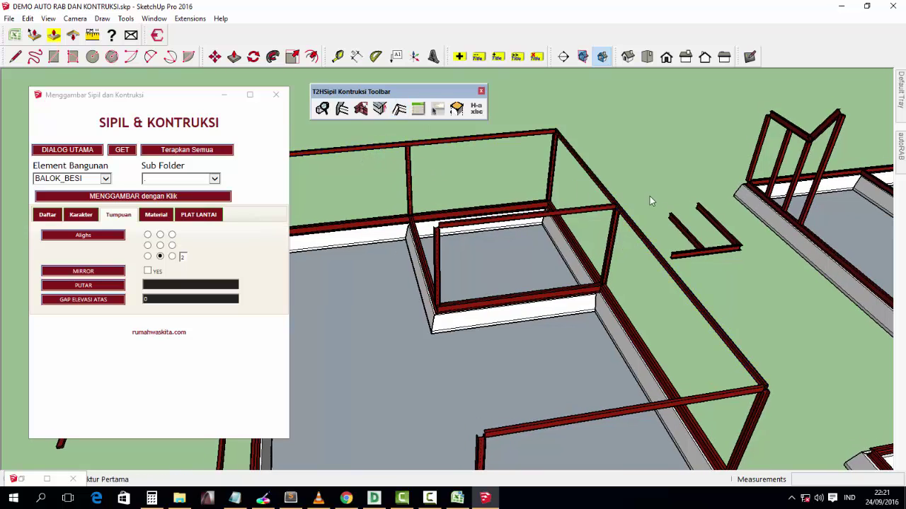
- Start a new beam at the midpoint of an existing beam
middle_click_drag(577, 264, 524, 241)
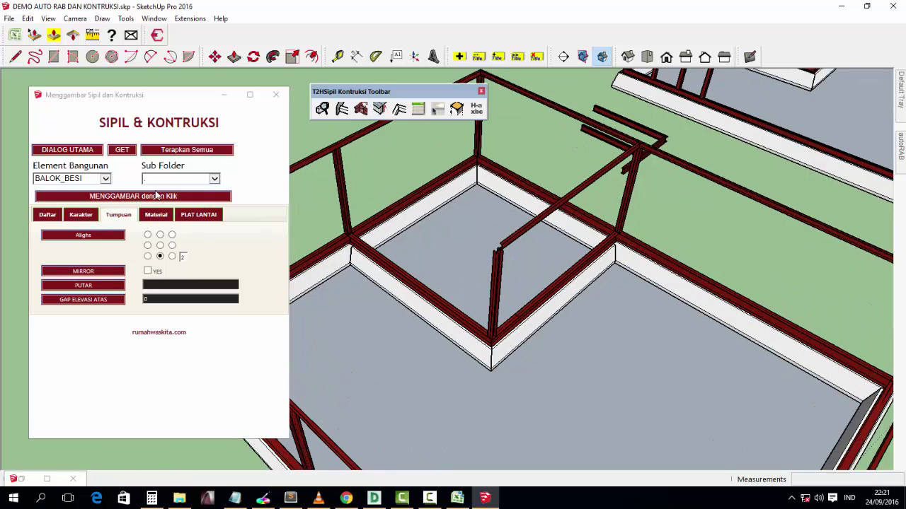
middle_click_drag(379, 195, 493, 242)
scroll(519, 276, "up", 1)
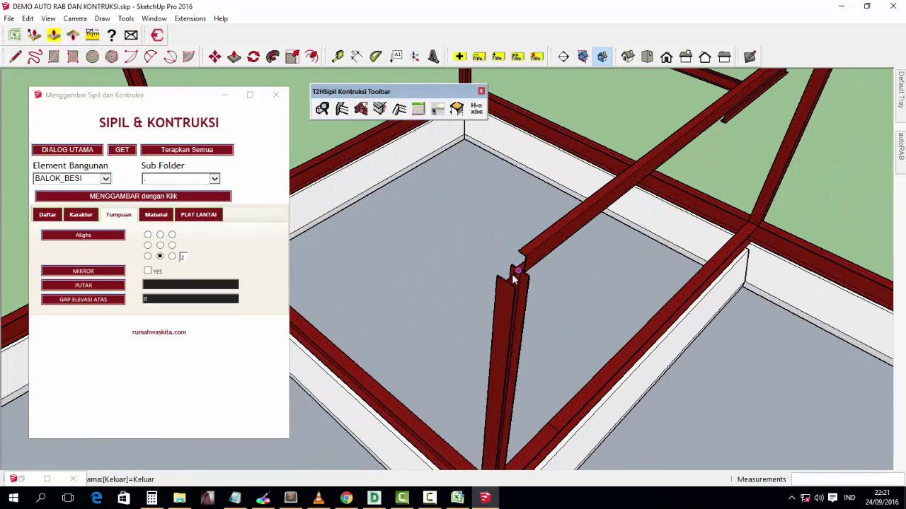
scroll(511, 275, "up", 2)
scroll(518, 275, "up", 1)
left_click(517, 275)
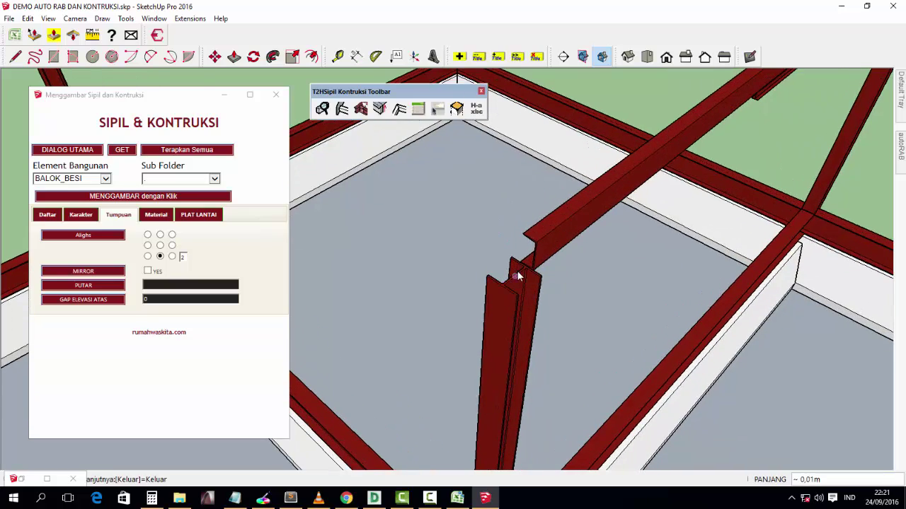
scroll(517, 275, "down", 2)
scroll(517, 275, "down", 2)
- Cancel the unfinished beam and inspect the frame's top beams
middle_click_drag(350, 201, 453, 275, "shift")
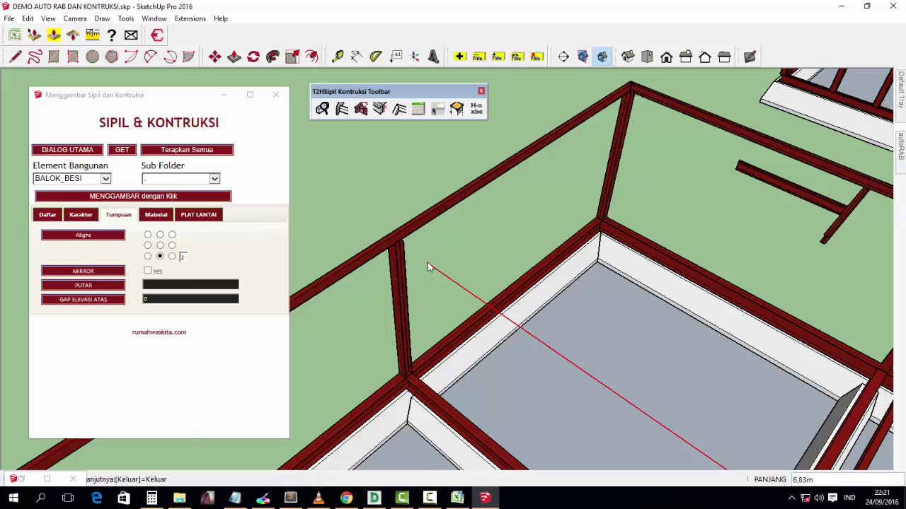
key("Escape")
mouse_move(479, 293)
middle_mouse_down()
mouse_move(682, 243)
mouse_move(443, 264)
middle_mouse_up()
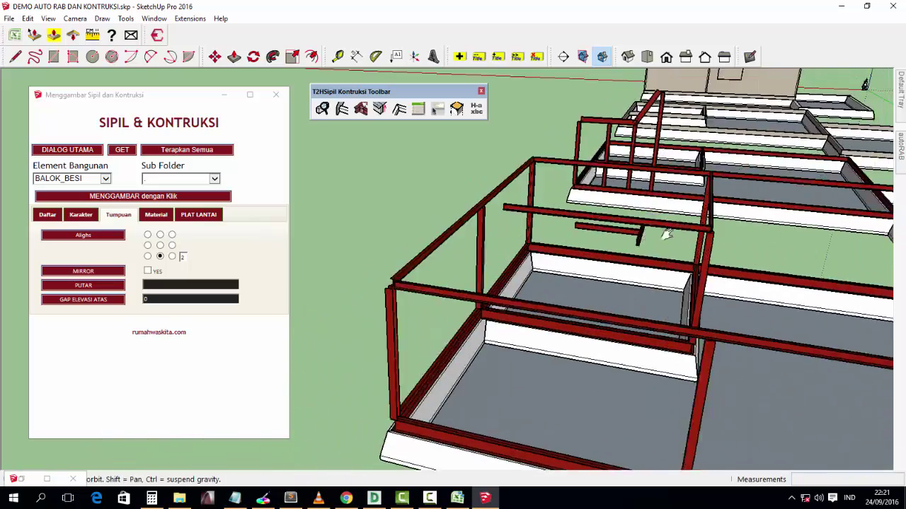
scroll(458, 224, "up", 2)
scroll(458, 224, "up", 2)
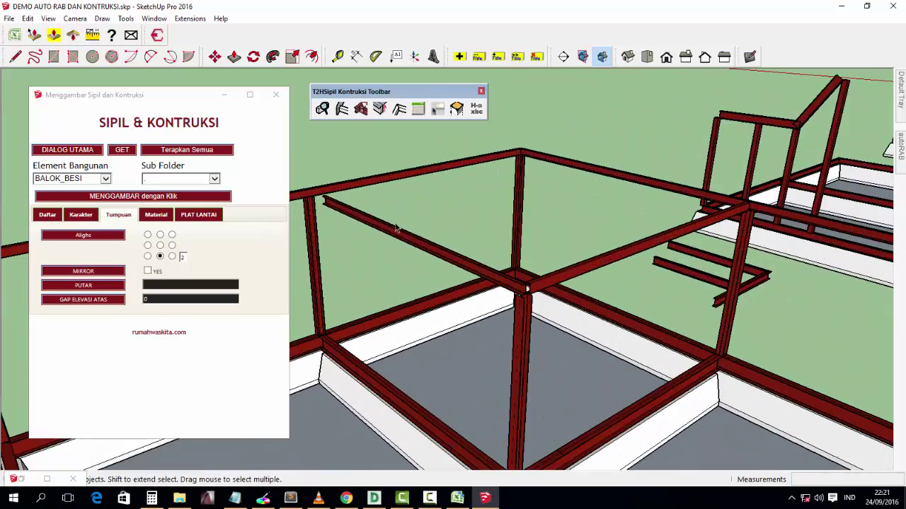
left_click(317, 196)
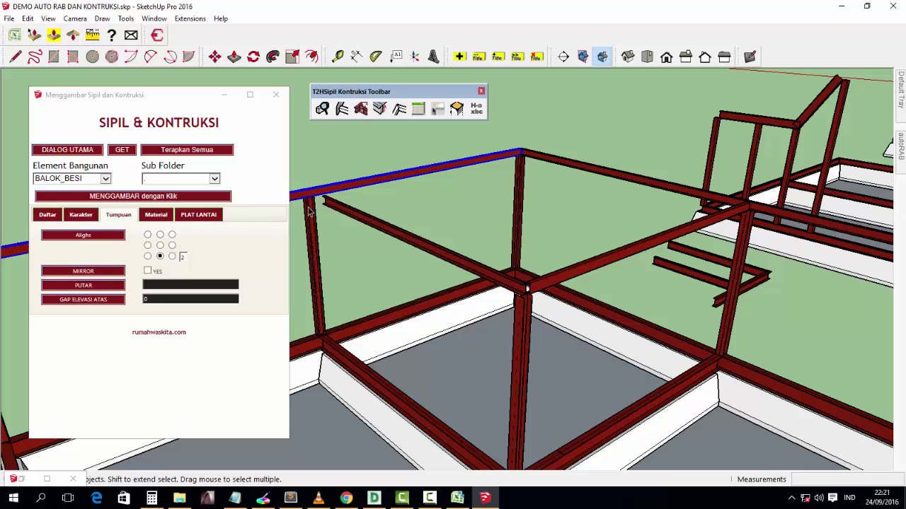
left_click(378, 191)
- Apply the T2HSipil join tool to several pairs of top beams
left_click(361, 115)
left_click(350, 214)
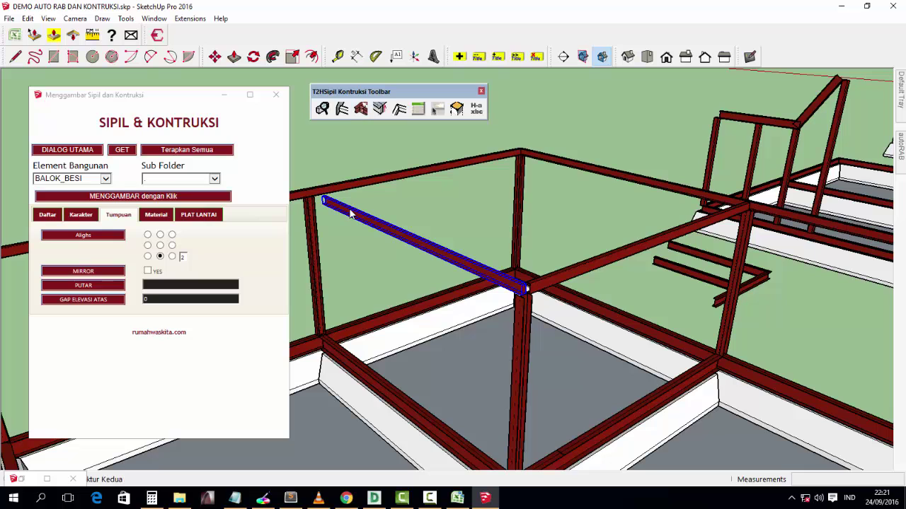
left_click(593, 266)
middle_click_drag(658, 262, 606, 265)
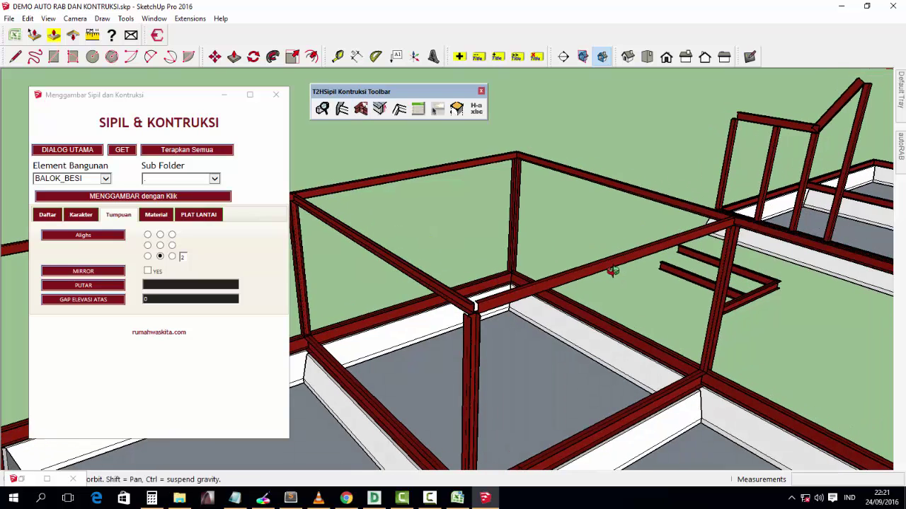
left_click(482, 292)
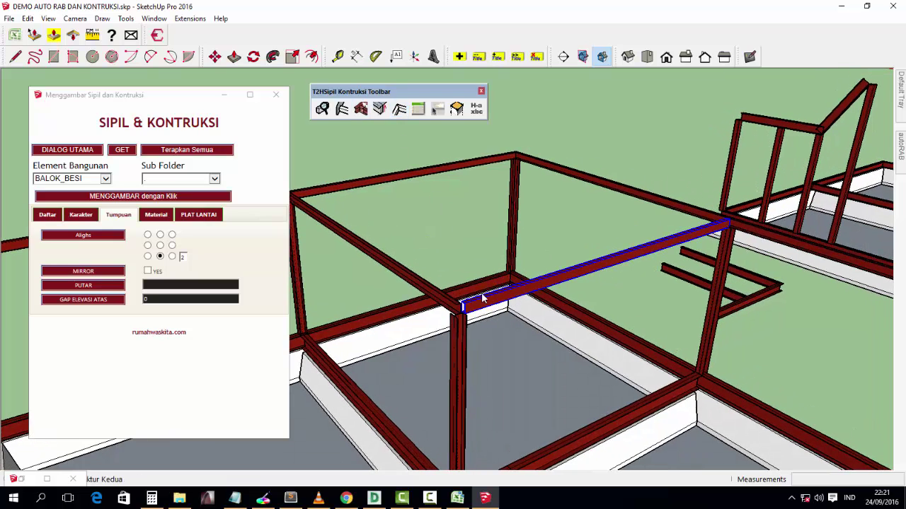
left_click(456, 308)
mouse_move(457, 308)
middle_mouse_down()
mouse_move(538, 344)
mouse_move(483, 291)
mouse_move(521, 244)
mouse_move(552, 287)
middle_mouse_up()
left_click(523, 244)
left_click(535, 267)
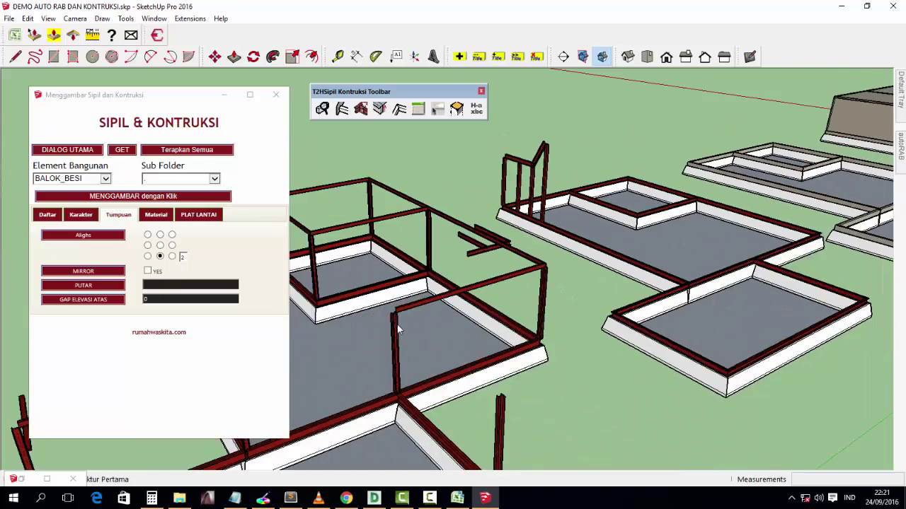
left_click(546, 281)
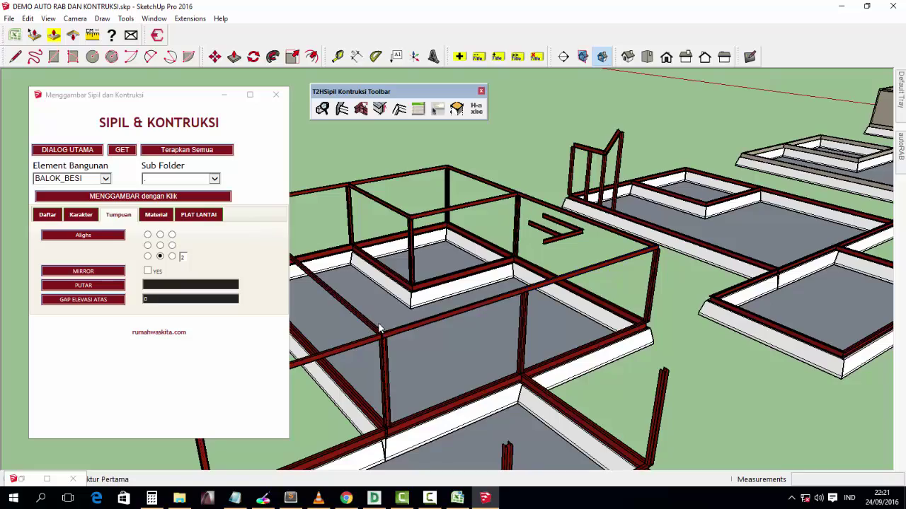
- Join one more pair along the frame's side beams, then view the whole structure
mouse_move(375, 320)
middle_mouse_down()
mouse_move(550, 260)
mouse_move(613, 280)
mouse_move(451, 202)
mouse_move(424, 170)
middle_mouse_up()
scroll(452, 204, "up", 3)
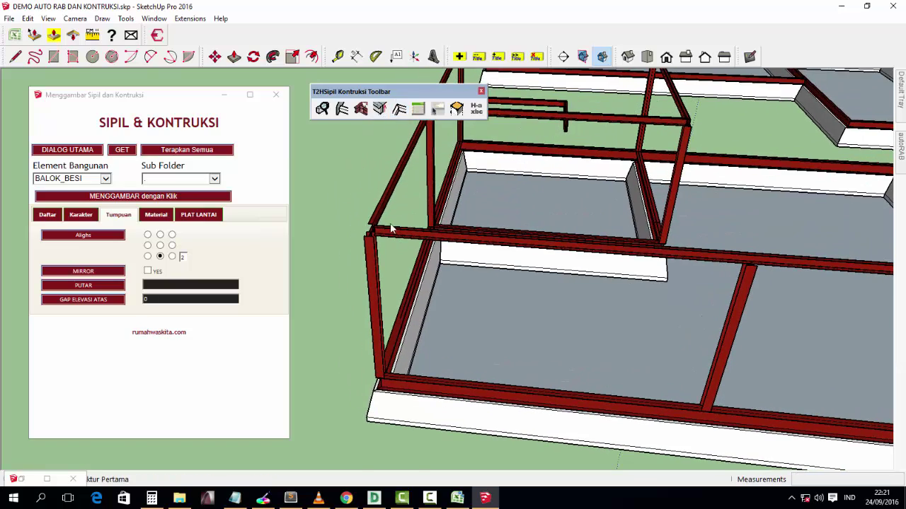
scroll(377, 242, "up", 3)
mouse_move(341, 209)
middle_mouse_down()
mouse_move(488, 269)
mouse_move(662, 231)
mouse_move(542, 341)
mouse_move(614, 282)
middle_mouse_up()
left_click(617, 281)
scroll(618, 281, "down", 2)
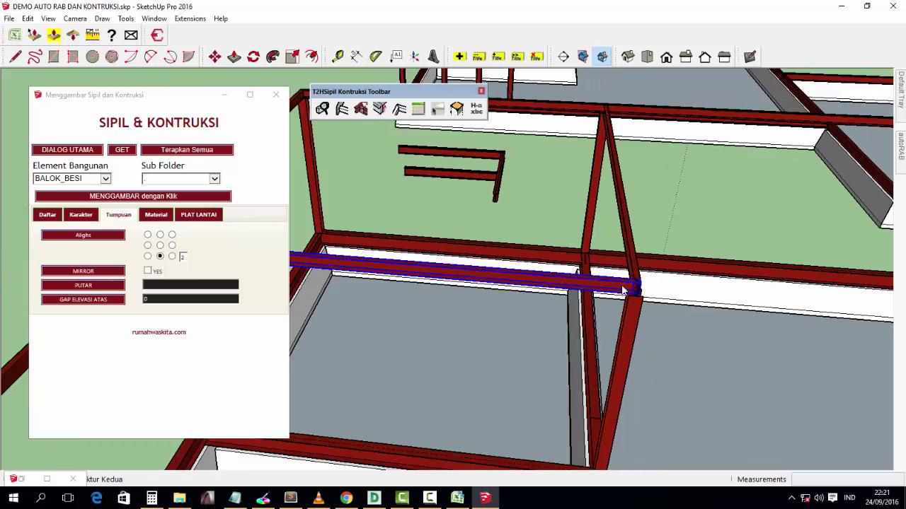
scroll(606, 265, "down", 3)
scroll(607, 265, "down", 5)
middle_click_drag(606, 265, 570, 238)
scroll(570, 238, "up", 4)
scroll(559, 238, "up", 3)
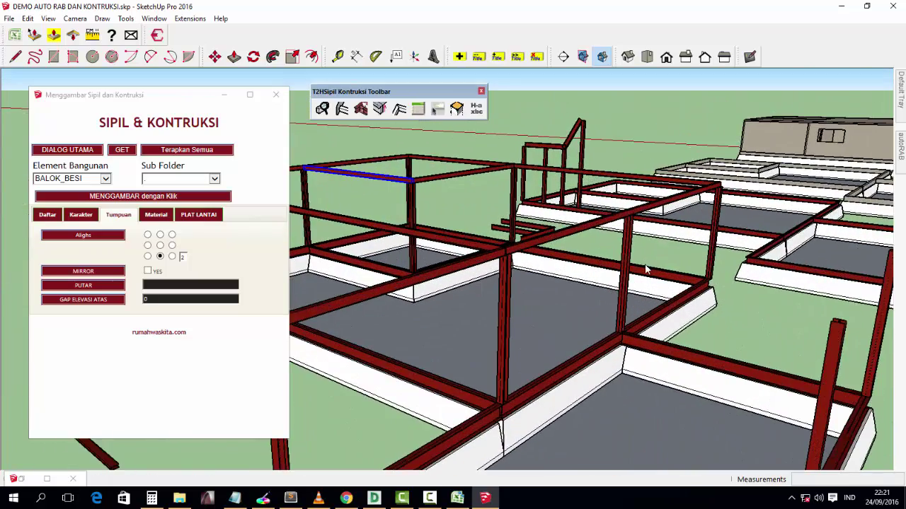
mouse_move(645, 269)
middle_mouse_down()
mouse_move(462, 274)
mouse_move(622, 261)
middle_mouse_up()
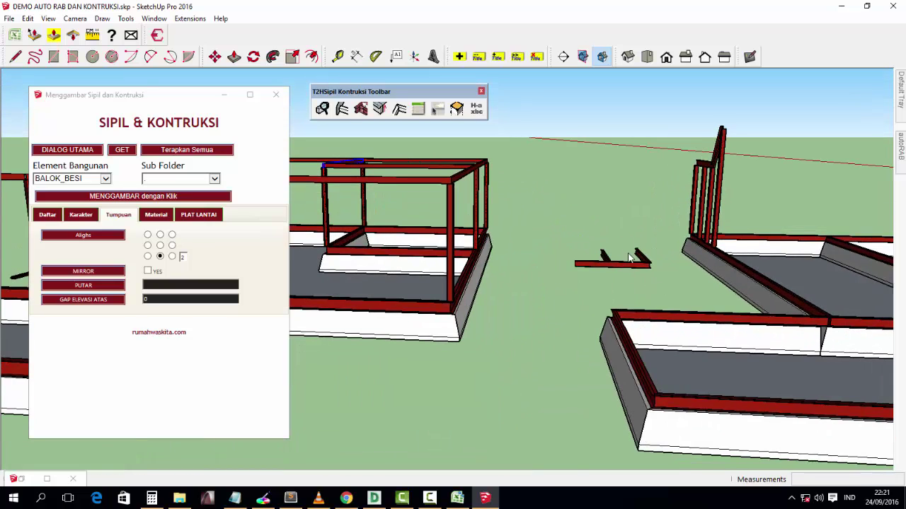
- Delete the small stray beam piece lying beside the frame
left_click(624, 282)
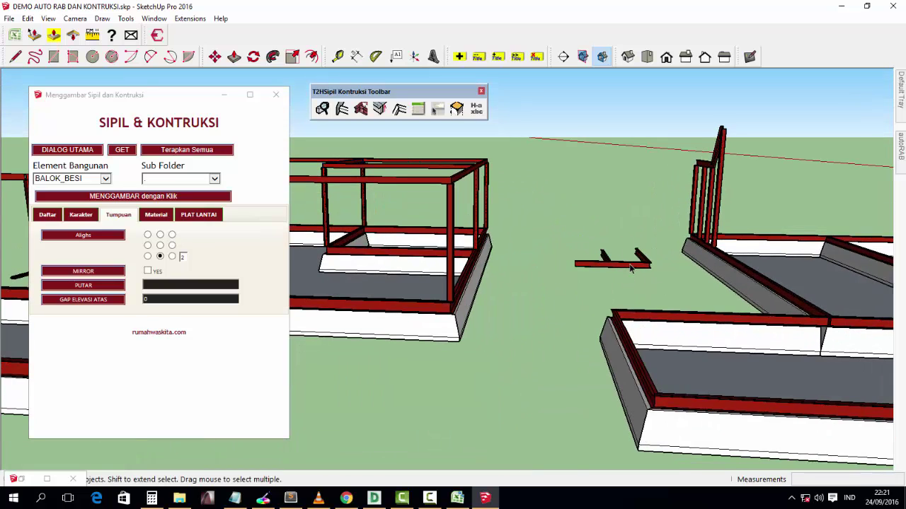
left_click(633, 266)
key("Delete")
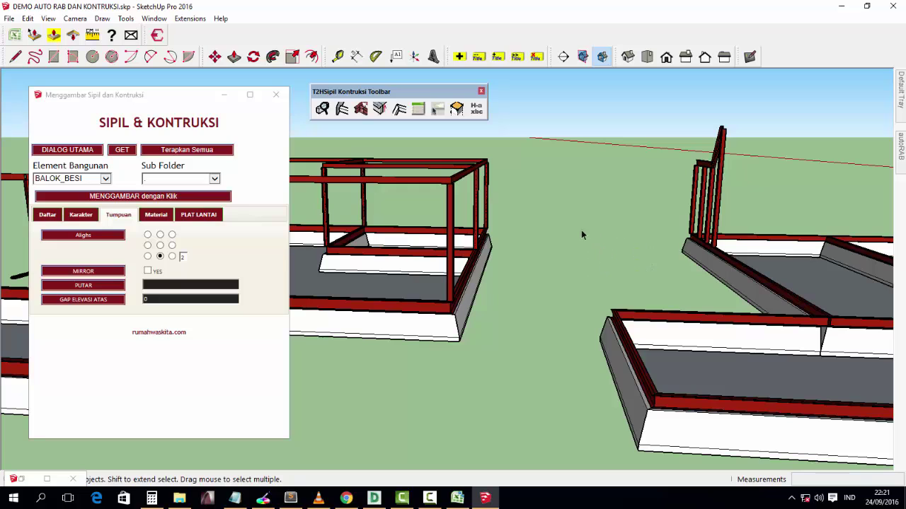
middle_click_drag(457, 236, 675, 290)
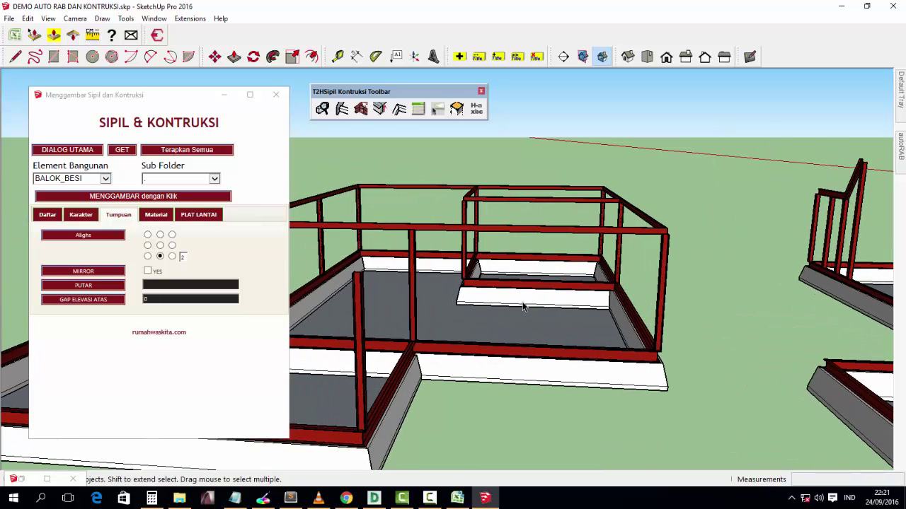
mouse_move(523, 305)
middle_mouse_down()
mouse_move(617, 337)
mouse_move(582, 344)
middle_mouse_up()
scroll(582, 343, "up", 2)
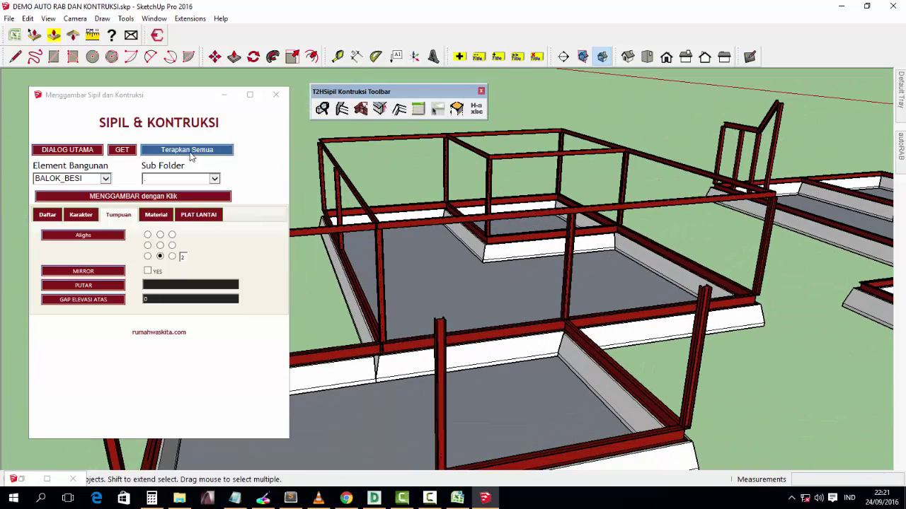
- Draw a new steel beam ending at a column top
mouse_move(502, 373)
middle_mouse_down()
mouse_move(697, 345)
mouse_move(513, 334)
mouse_move(474, 276)
middle_mouse_up()
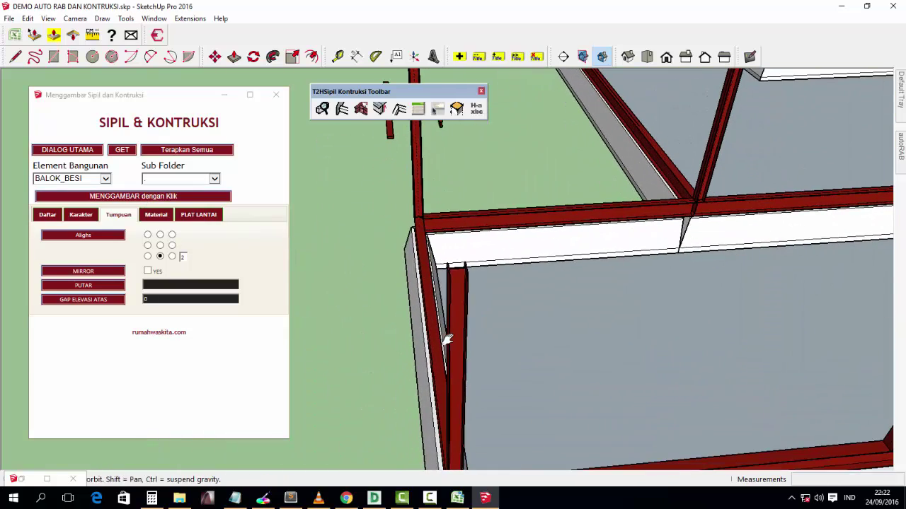
left_click(152, 196)
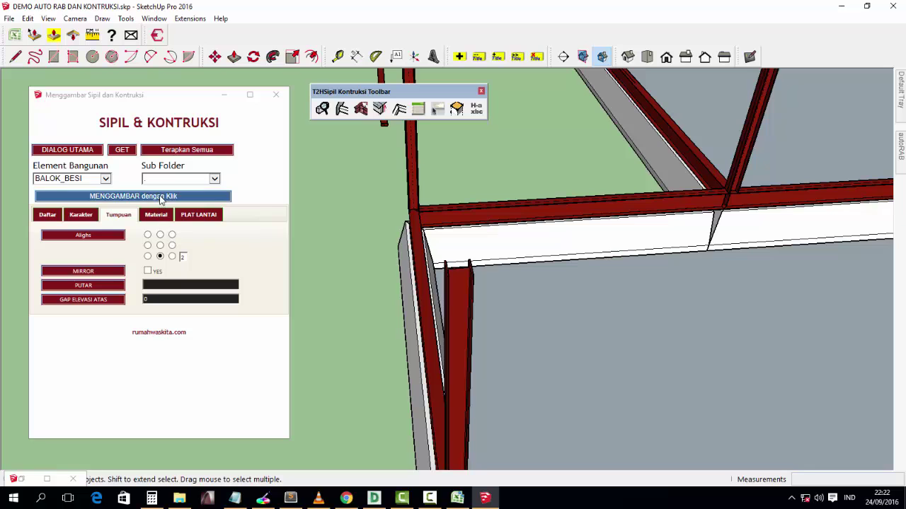
left_click(459, 275)
mouse_move(611, 278)
middle_mouse_down()
mouse_move(522, 337)
mouse_move(518, 306)
mouse_move(338, 326)
middle_mouse_up()
left_click(355, 319)
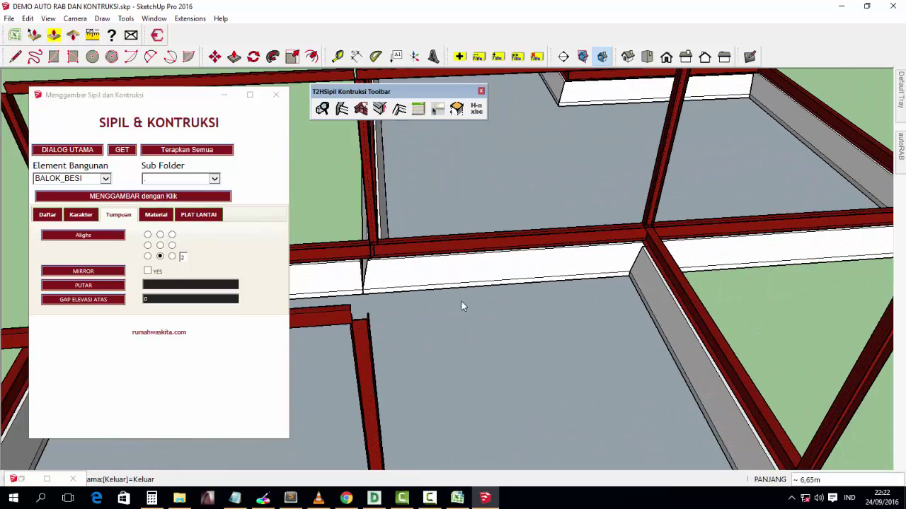
- Draw a beam from a column top across the slab, then delete the short stray piece
middle_click_drag(738, 162, 656, 193)
scroll(706, 347, "up", 2)
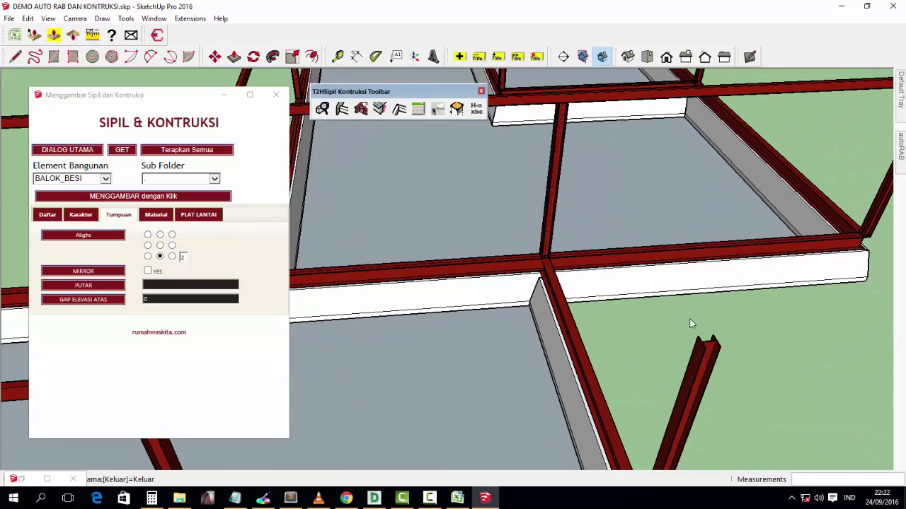
scroll(711, 344, "up", 1)
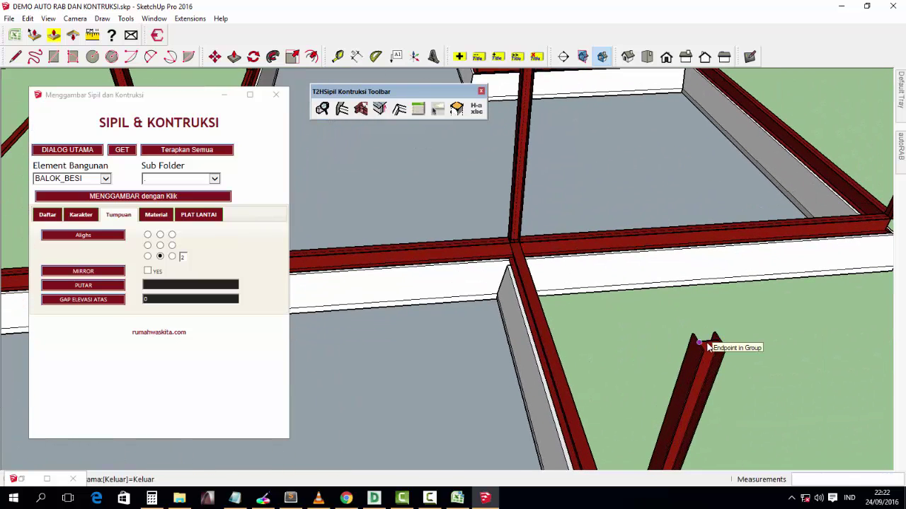
left_click(707, 339)
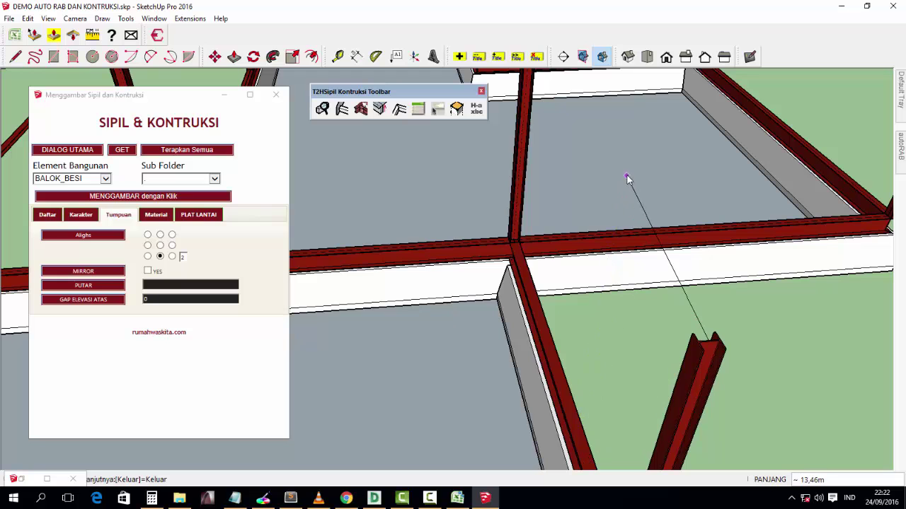
left_click(587, 150)
scroll(641, 200, "down", 4)
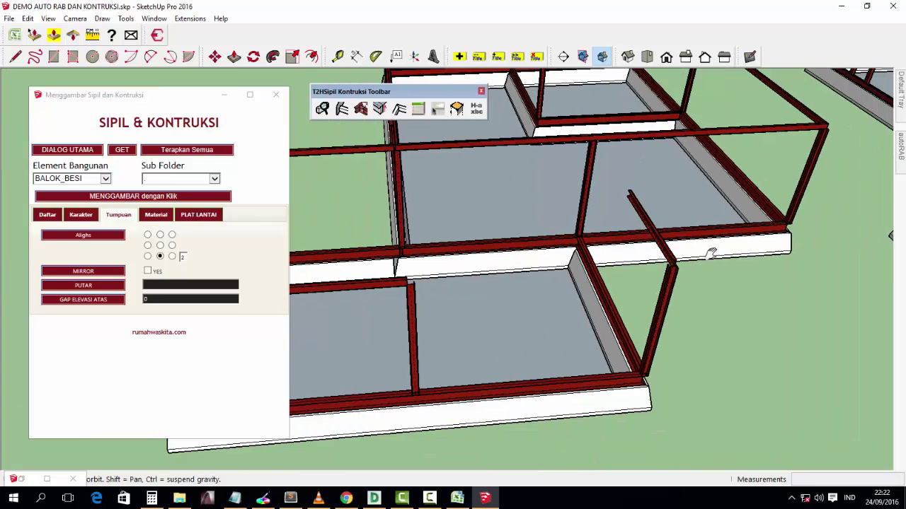
mouse_move(712, 252)
middle_mouse_down()
mouse_move(609, 251)
mouse_move(499, 269)
mouse_move(453, 247)
middle_mouse_up()
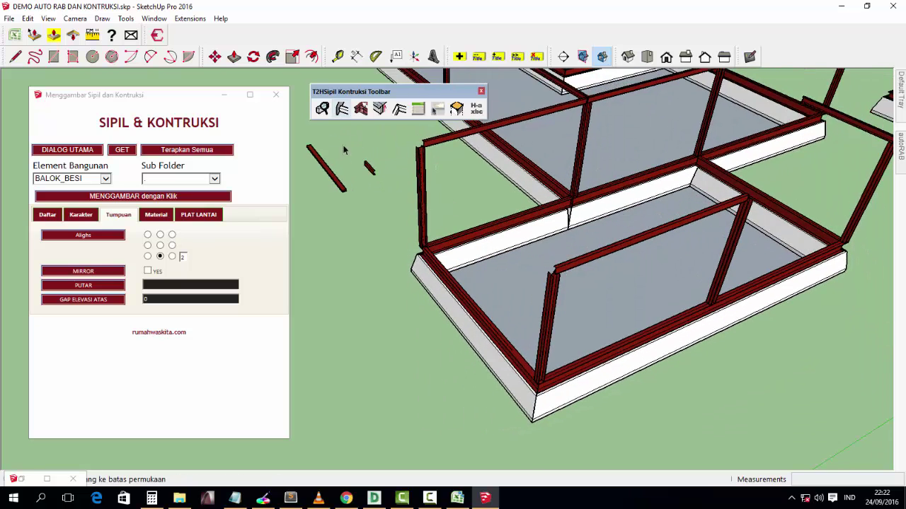
left_click(338, 175)
key("Delete")
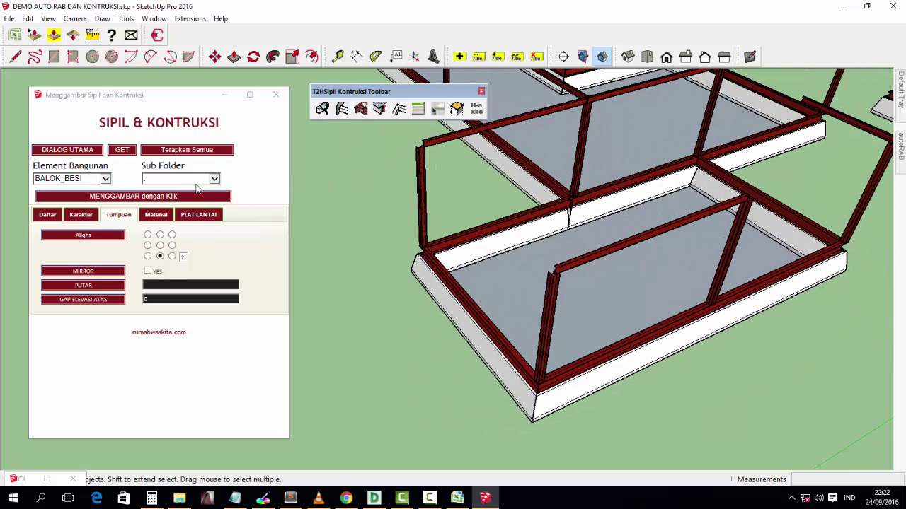
- Redraw a beam from the slab-edge column top across the slab
left_click(133, 196)
scroll(548, 285, "up", 2)
scroll(547, 285, "up", 2)
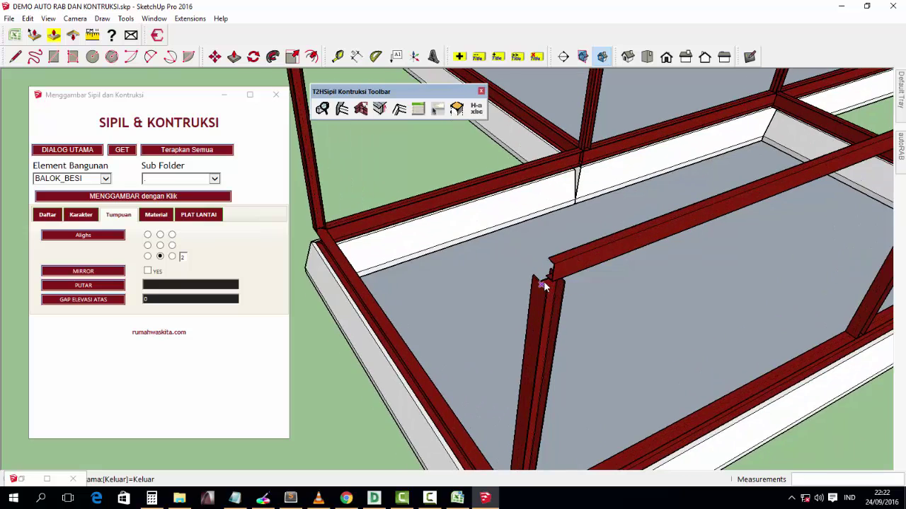
scroll(545, 282, "up", 1)
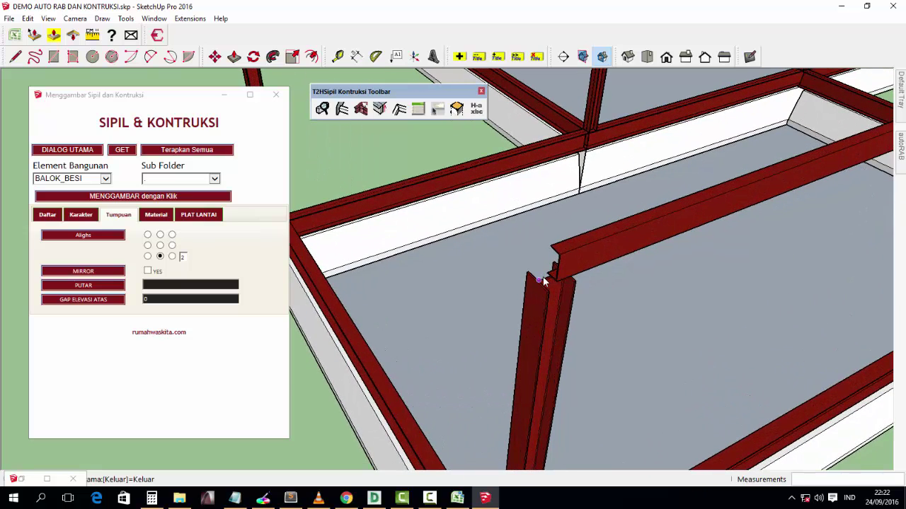
scroll(549, 279, "up", 3)
scroll(543, 278, "down", 2)
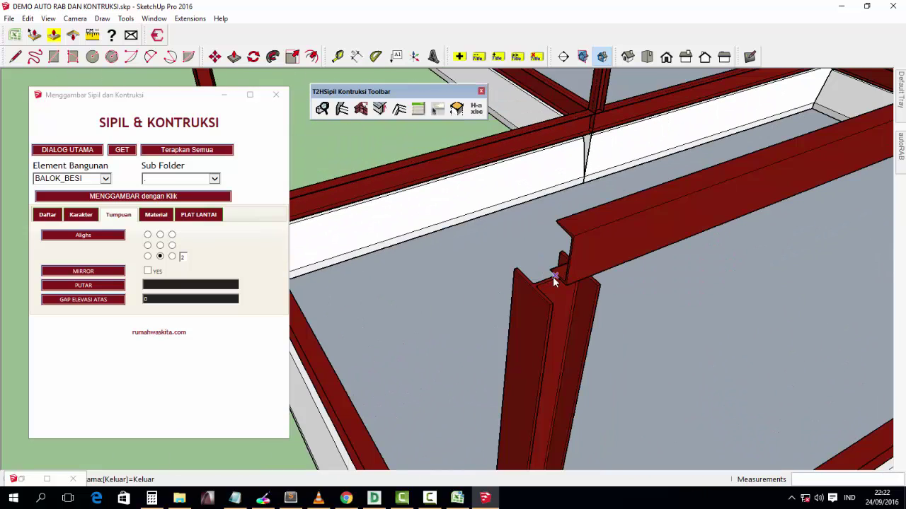
scroll(550, 276, "up", 2)
scroll(544, 277, "down", 1)
mouse_move(544, 277)
middle_mouse_down()
mouse_move(738, 283)
mouse_move(560, 283)
mouse_move(674, 436)
mouse_move(409, 203)
middle_mouse_up()
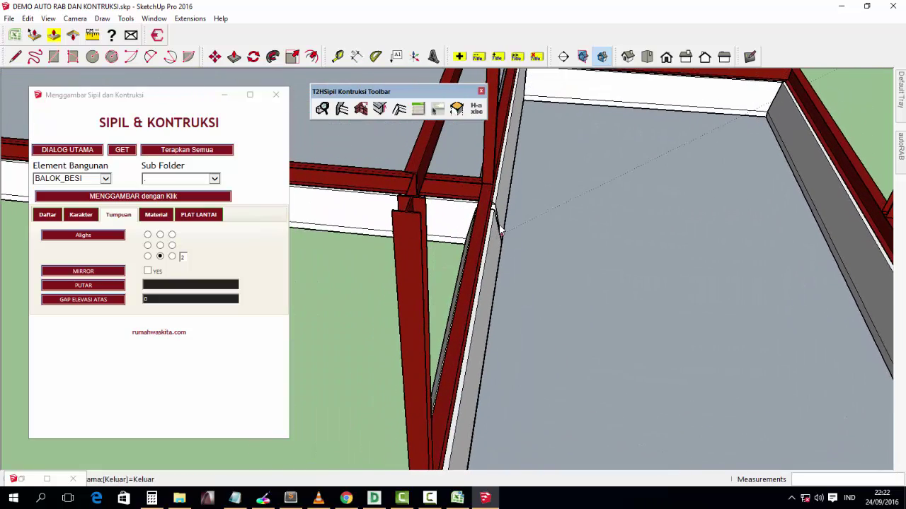
scroll(407, 204, "up", 2)
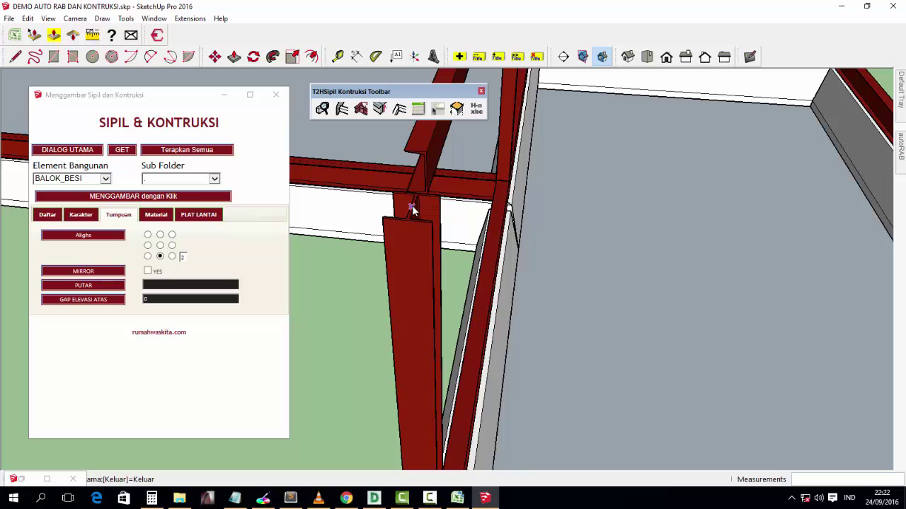
left_click(470, 212)
left_click(725, 233)
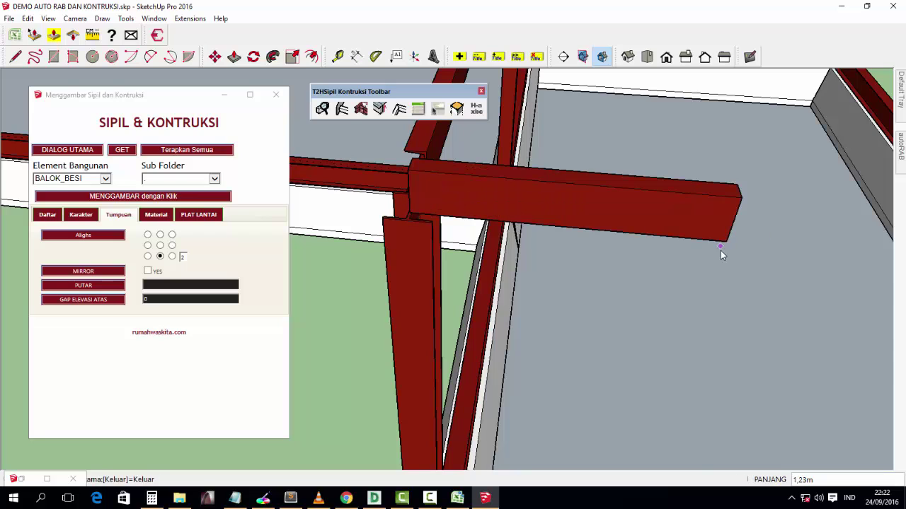
scroll(721, 283, "down", 3)
scroll(721, 302, "down", 2)
key("space")
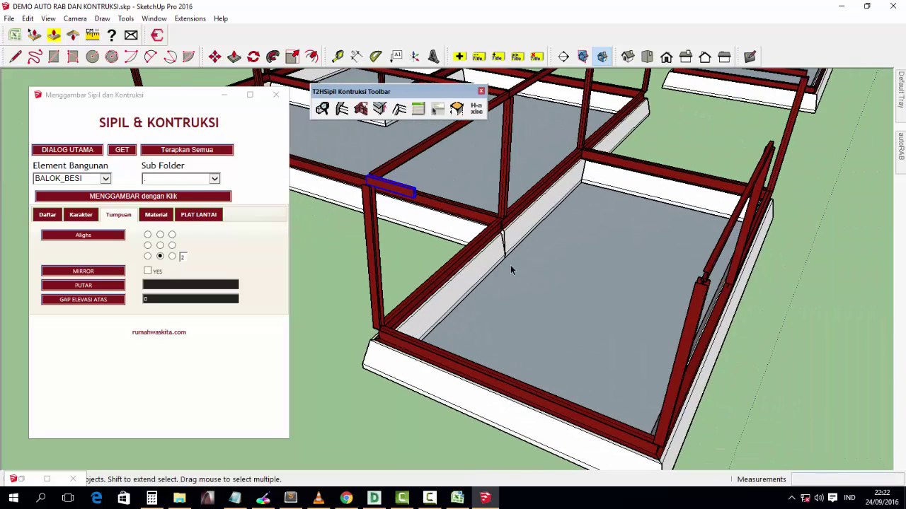
- Join the short beam segment, and extend the slanted column to meet the top beam
middle_click_drag(639, 309, 511, 265)
left_click(399, 110)
left_click(408, 190)
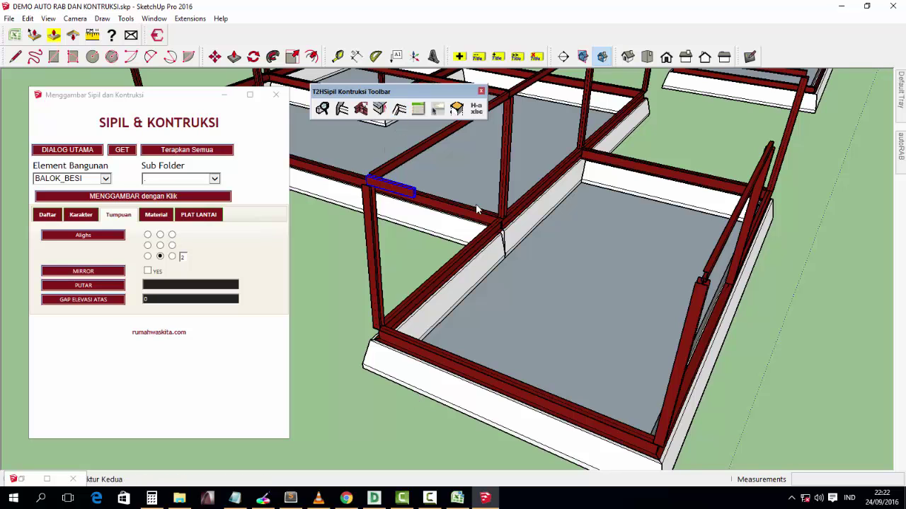
scroll(626, 344, "down", 3)
left_click(614, 346)
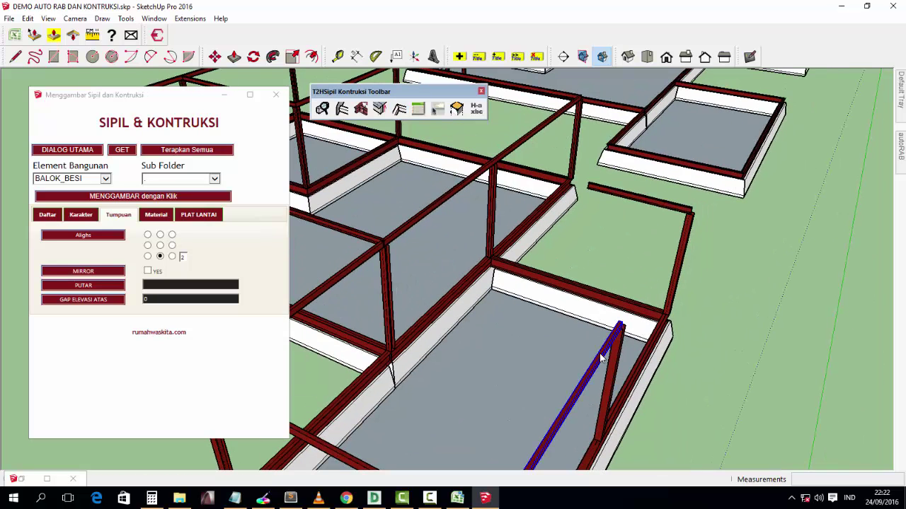
left_click(655, 207)
- Extend the top beam to the column top and join the slanted beam to its neighbour
left_click(644, 202)
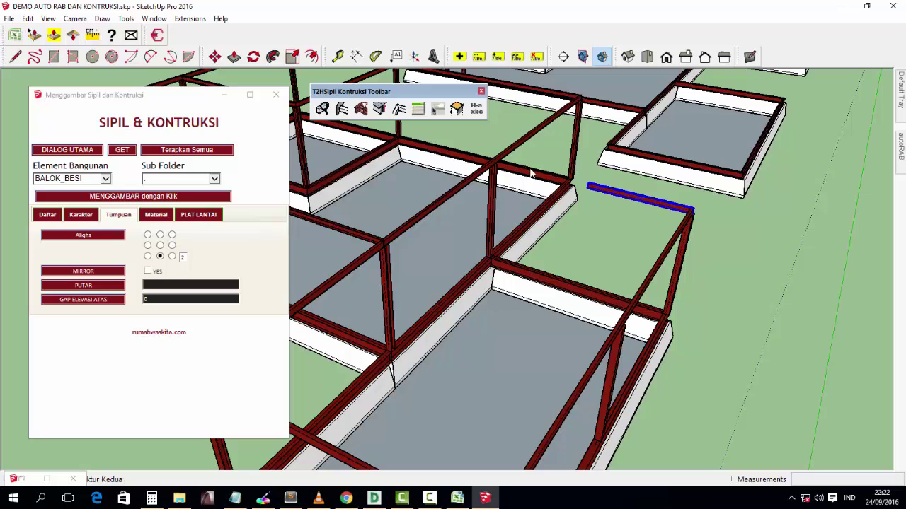
scroll(502, 331, "up", 3)
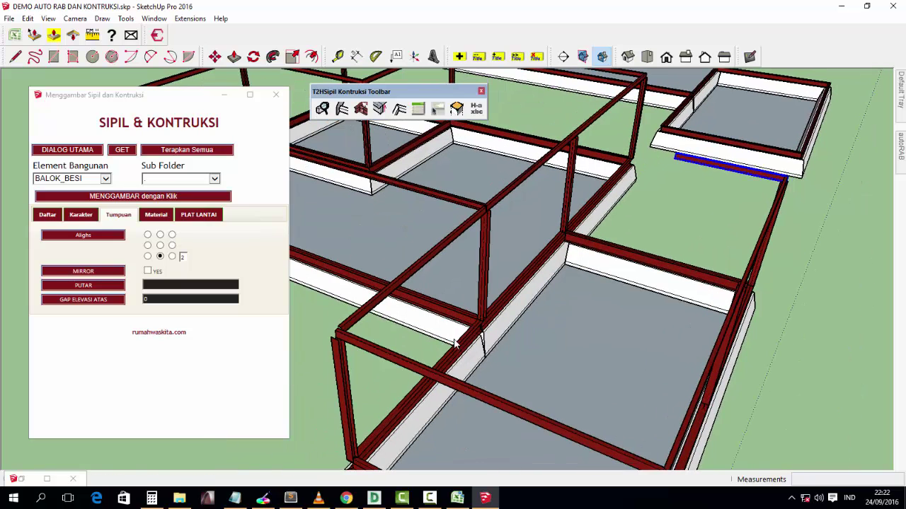
left_click(362, 313)
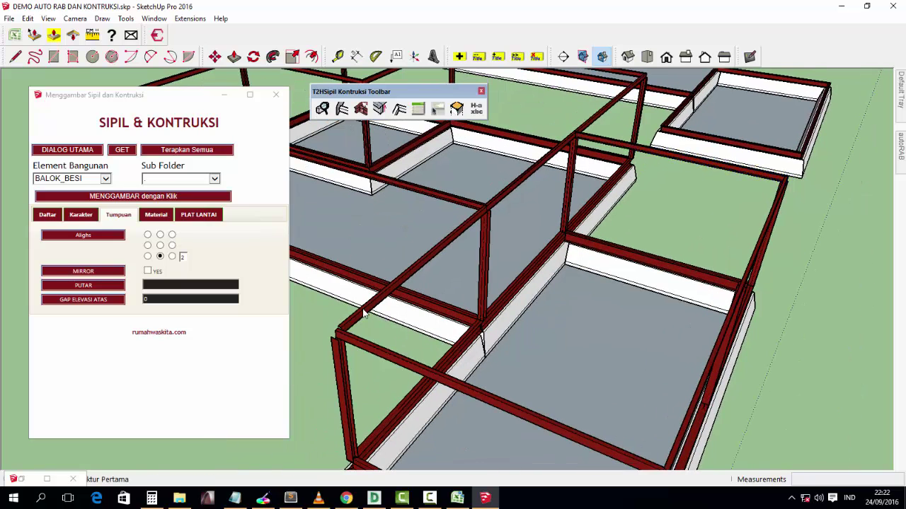
left_click(366, 323)
left_click(363, 345)
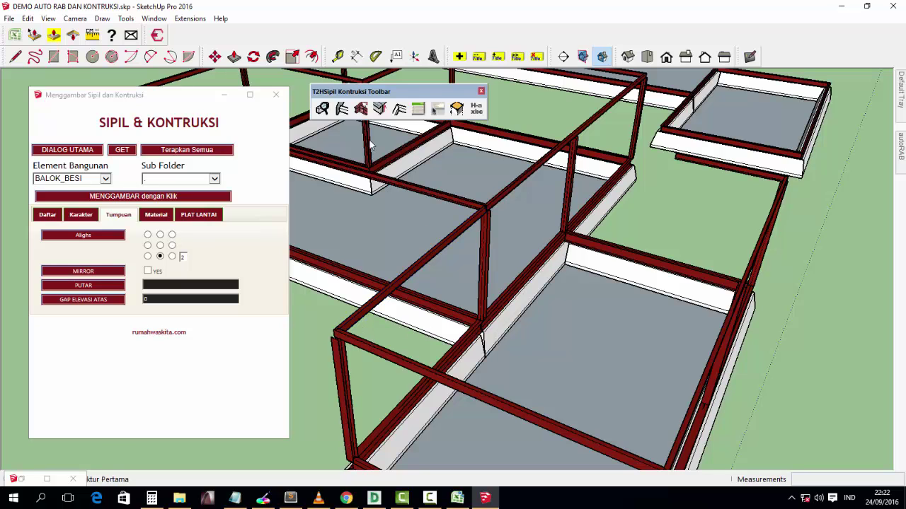
scroll(647, 178, "up", 5)
scroll(658, 147, "down", 5)
- Join the next beam cleanly at its column junction
left_click(751, 182)
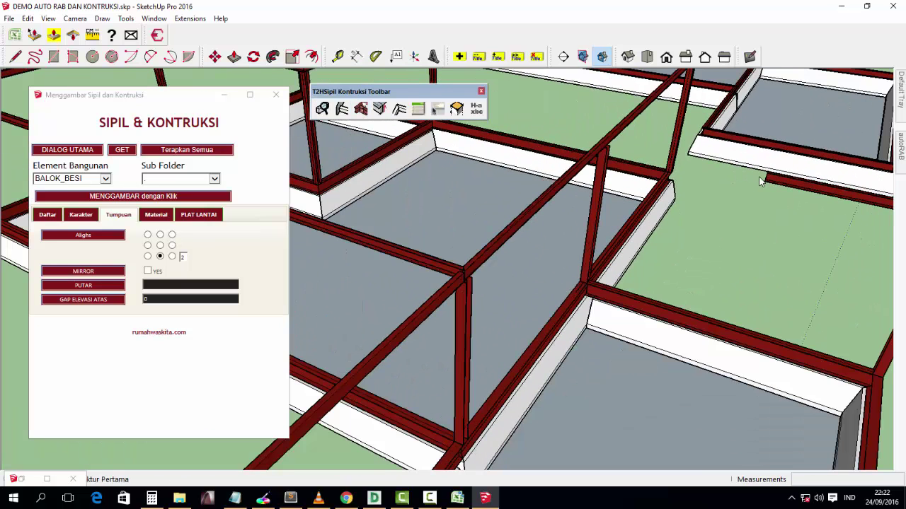
scroll(691, 208, "down", 5)
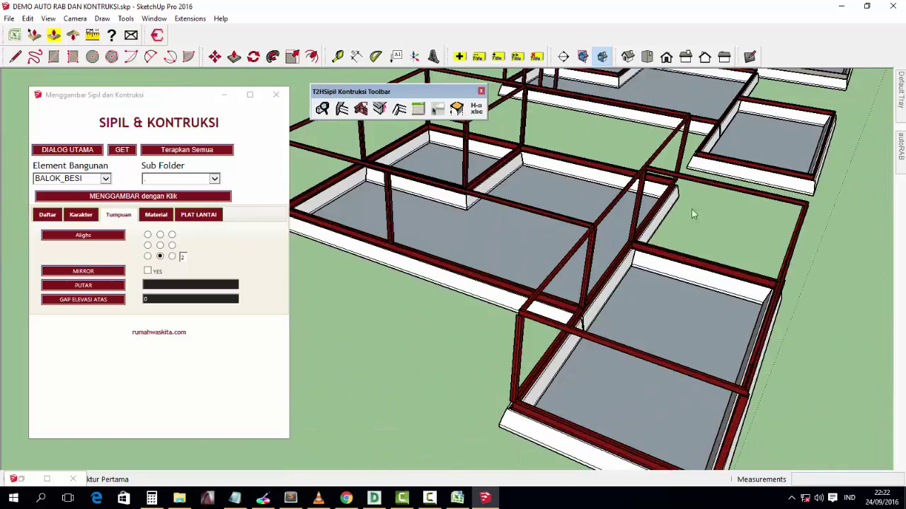
middle_click_drag(692, 209, 576, 238)
scroll(442, 232, "up", 5)
scroll(444, 235, "up", 3)
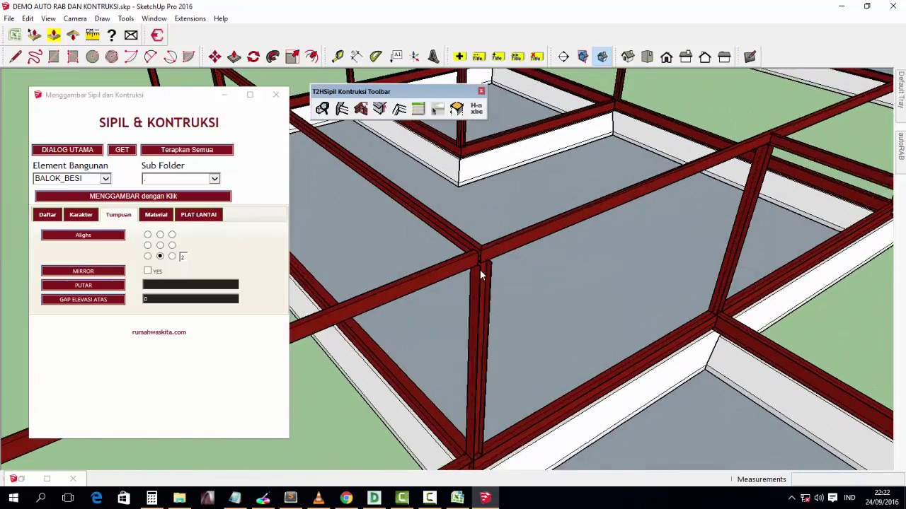
left_click(472, 237)
scroll(474, 236, "down", 2)
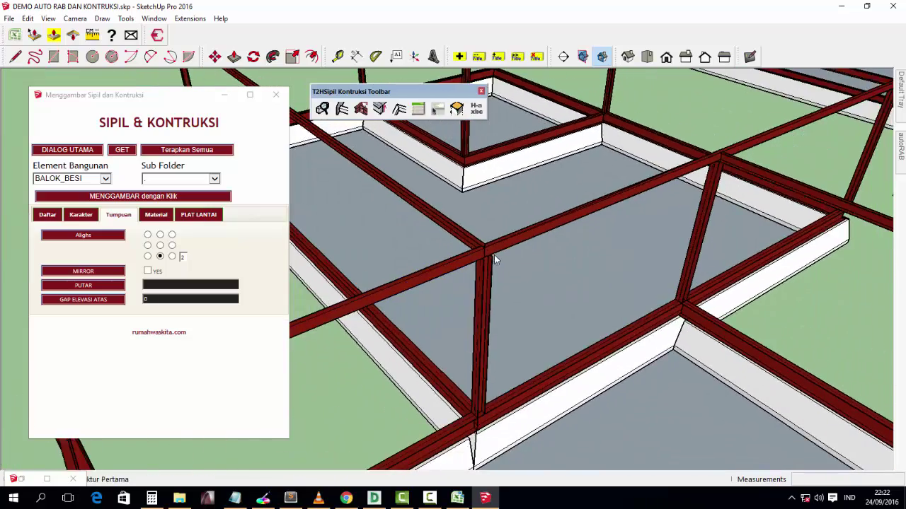
scroll(494, 255, "down", 3)
scroll(604, 317, "down", 2)
middle_click_drag(646, 370, 490, 287)
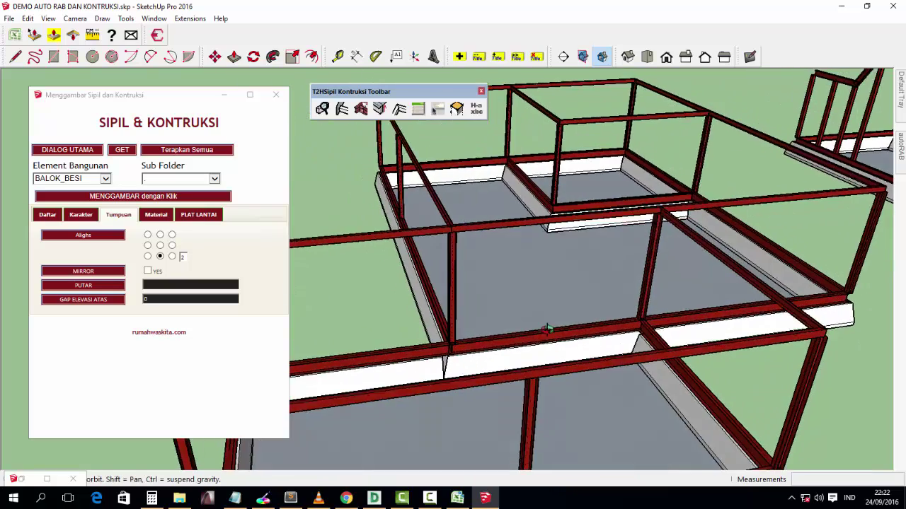
scroll(490, 286, "down", 2)
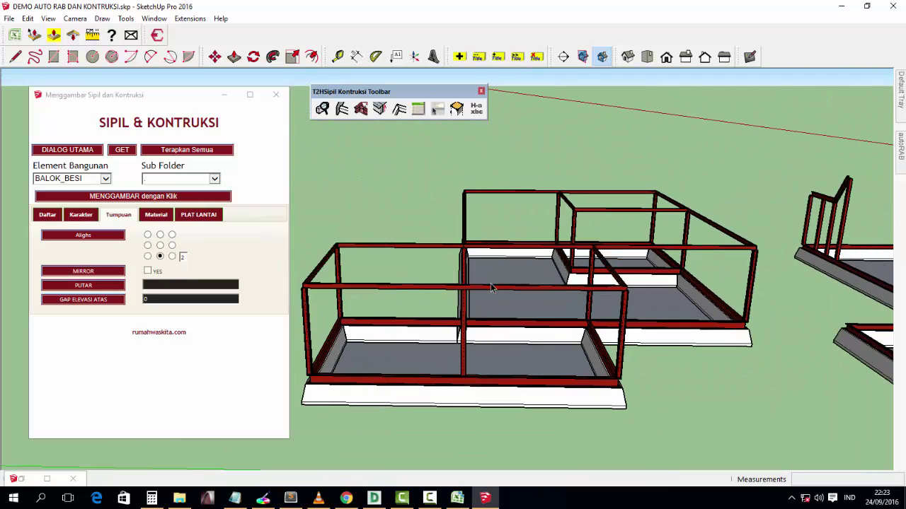
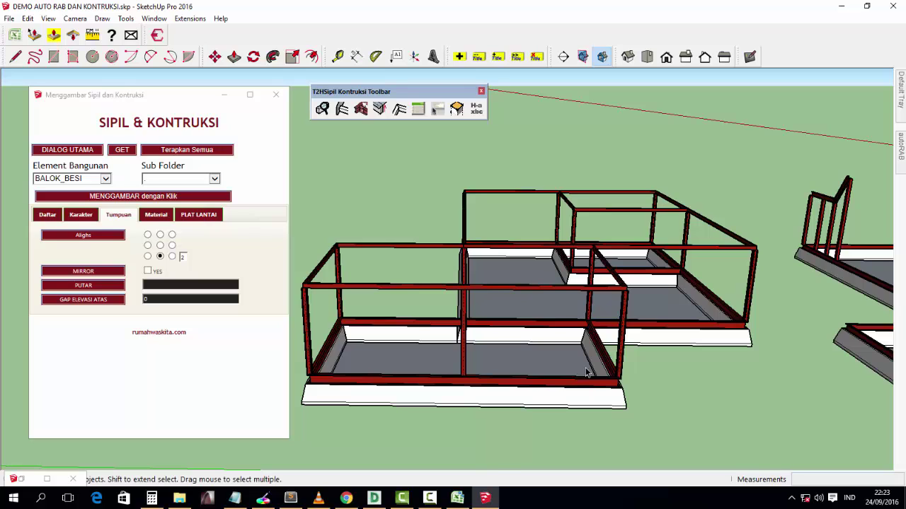
- Read the front foundation base's AutoRAB volume (6.71 m³) and area (40.31 m²), then dismiss the result
left_click(560, 397)
right_click(560, 397)
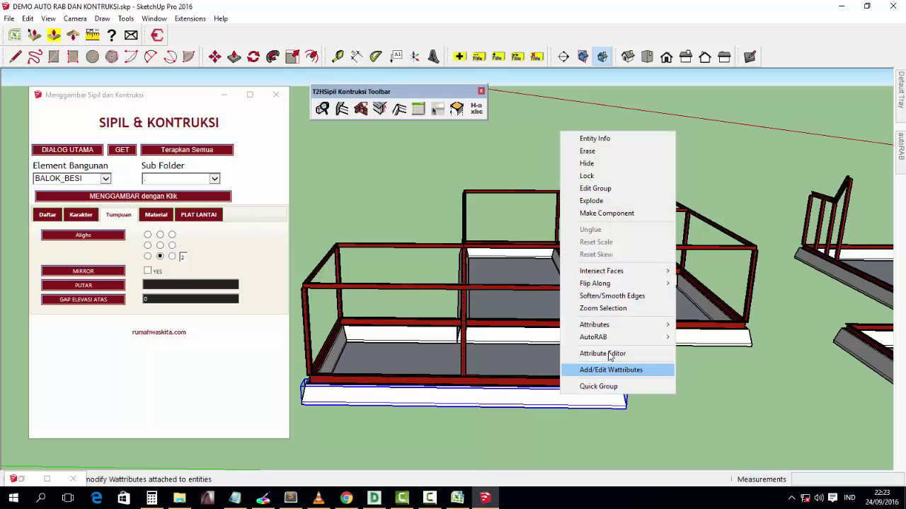
left_click(714, 338)
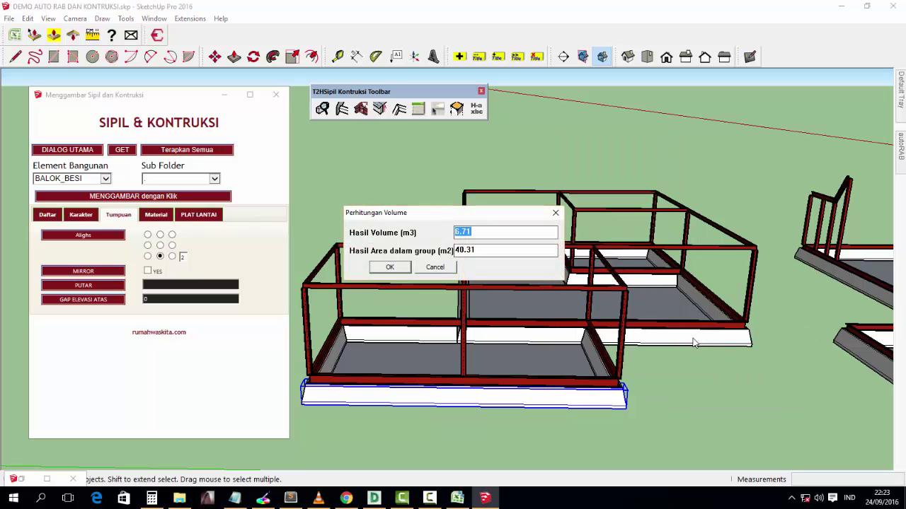
left_click(447, 269)
mouse_move(573, 336)
middle_mouse_down()
mouse_move(665, 352)
mouse_move(404, 321)
mouse_move(499, 324)
mouse_move(730, 288)
middle_mouse_up()
scroll(499, 324, "down", 2)
scroll(729, 288, "up", 3)
scroll(722, 292, "up", 1)
- Set the construction plugin's building element to DINDING (walls)
left_click(712, 295)
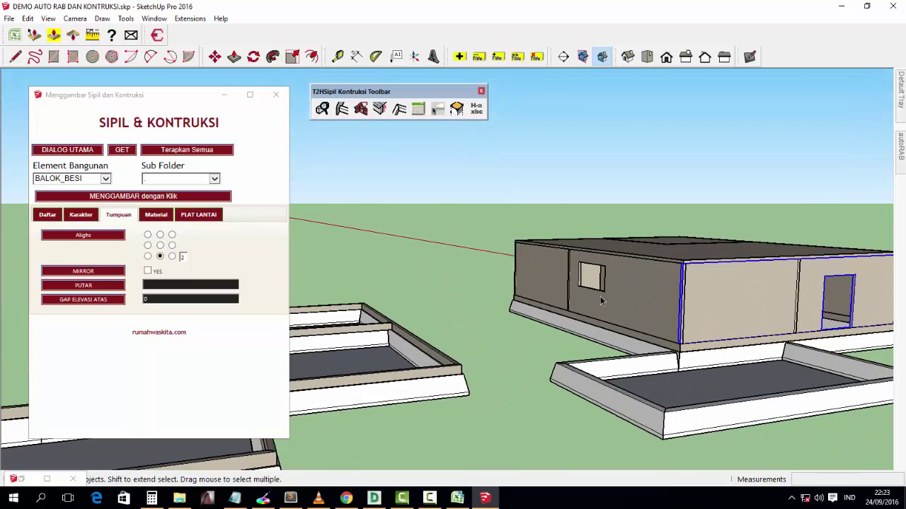
left_click(63, 178)
left_click(64, 178)
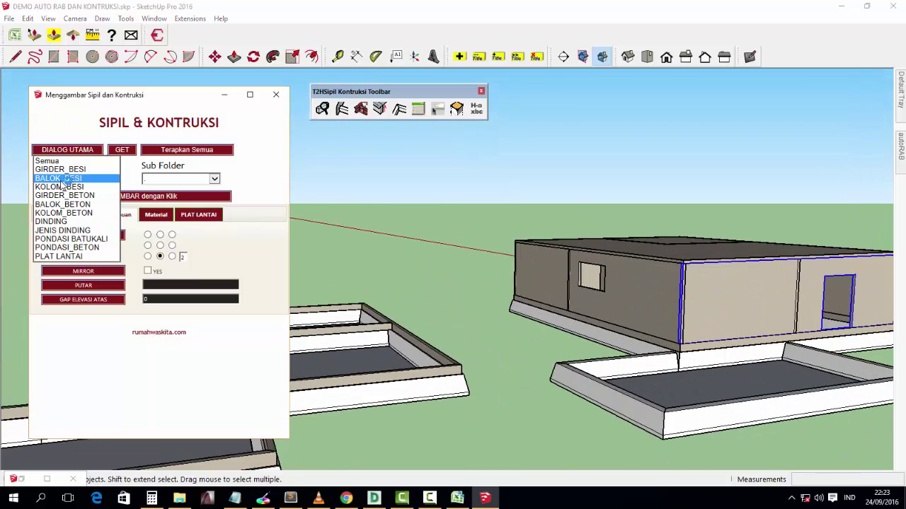
left_click(62, 222)
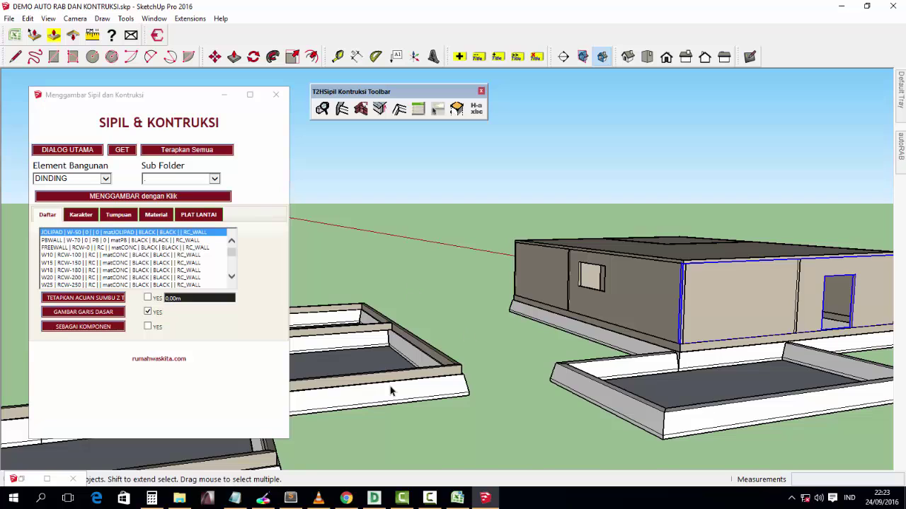
- Pick the METAL_DRIP wall type and show its W-50 profile size choices
middle_click_drag(390, 391, 297, 325)
scroll(171, 268, "down", 3)
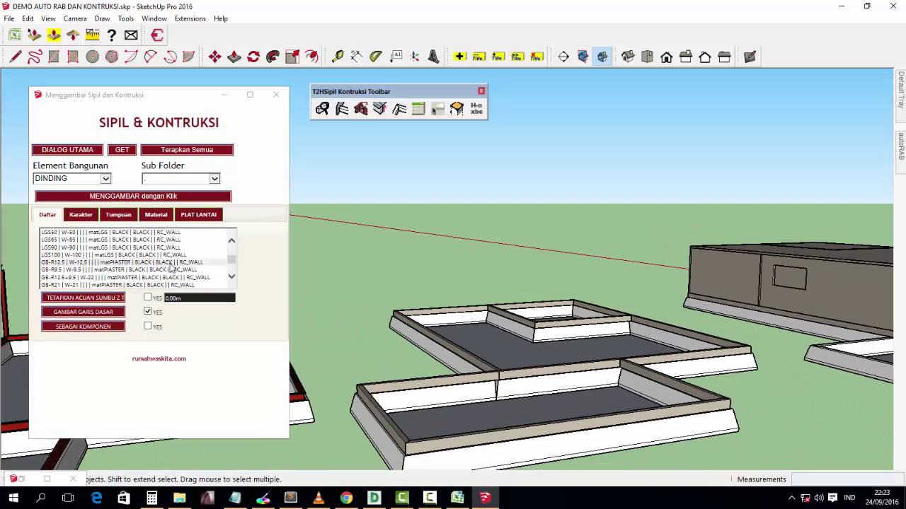
scroll(112, 272, "down", 3)
left_click(111, 270)
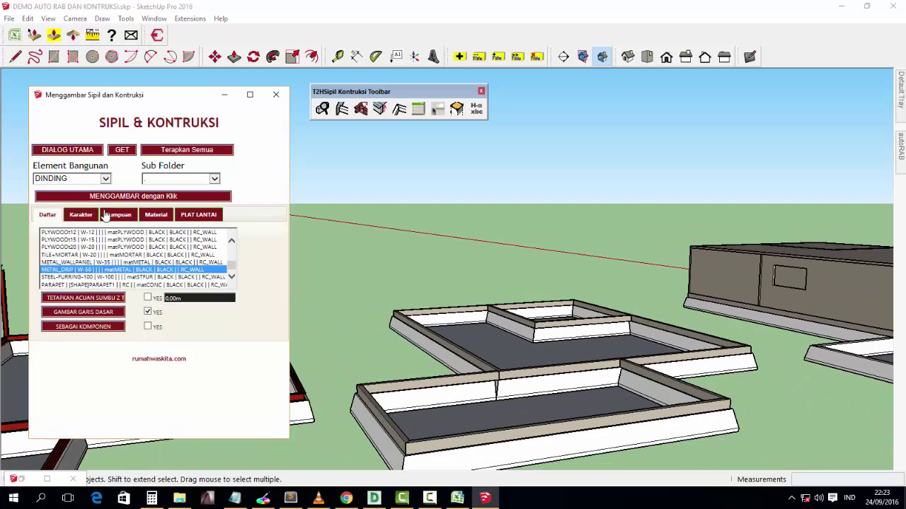
left_click(82, 215)
left_click(189, 234)
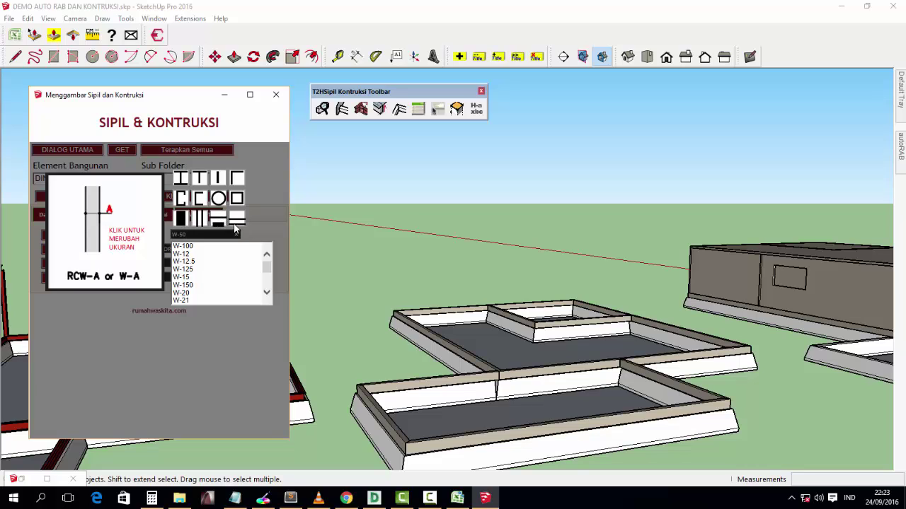
- Close the profile size picker and go back to the wall-type list
left_click(330, 268)
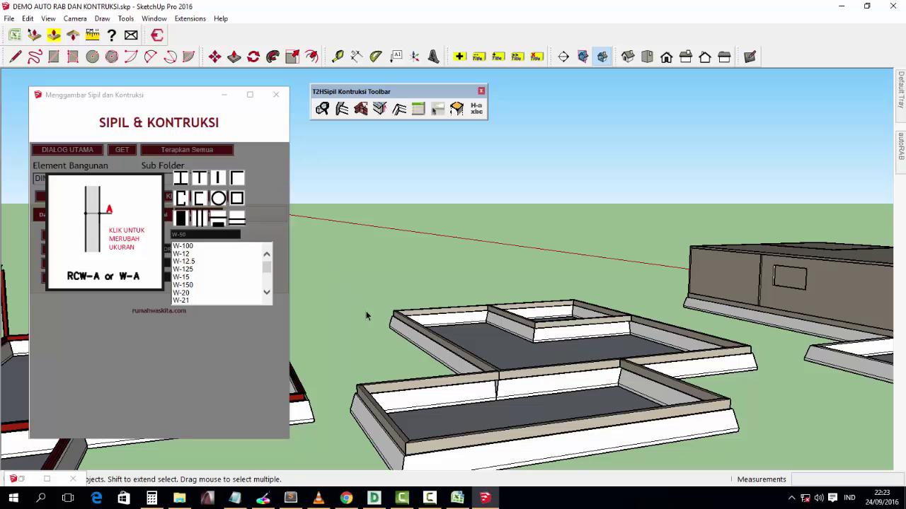
triple_click(257, 126)
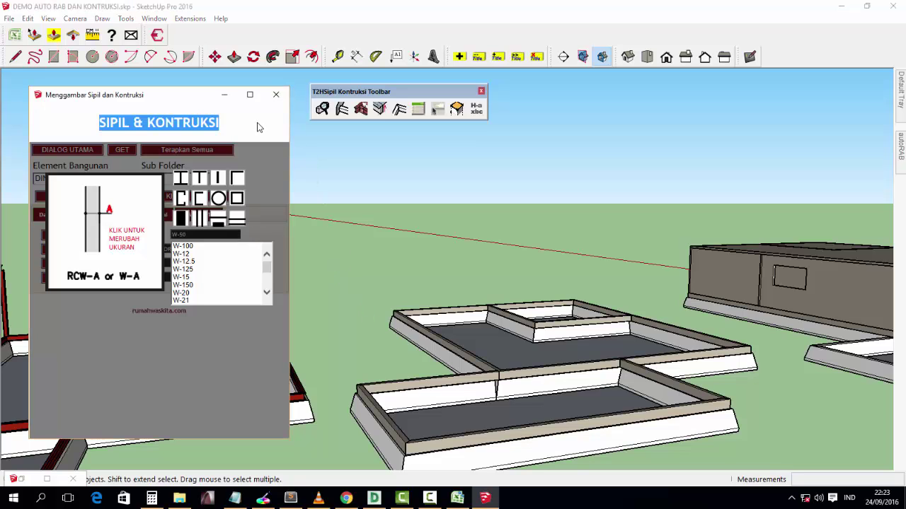
right_click(390, 324)
key("Escape")
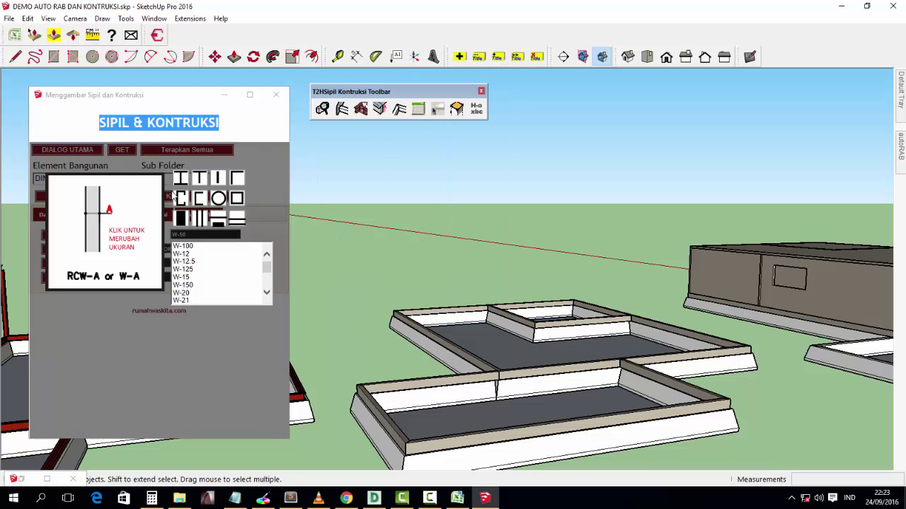
left_click(173, 198)
left_click(217, 329)
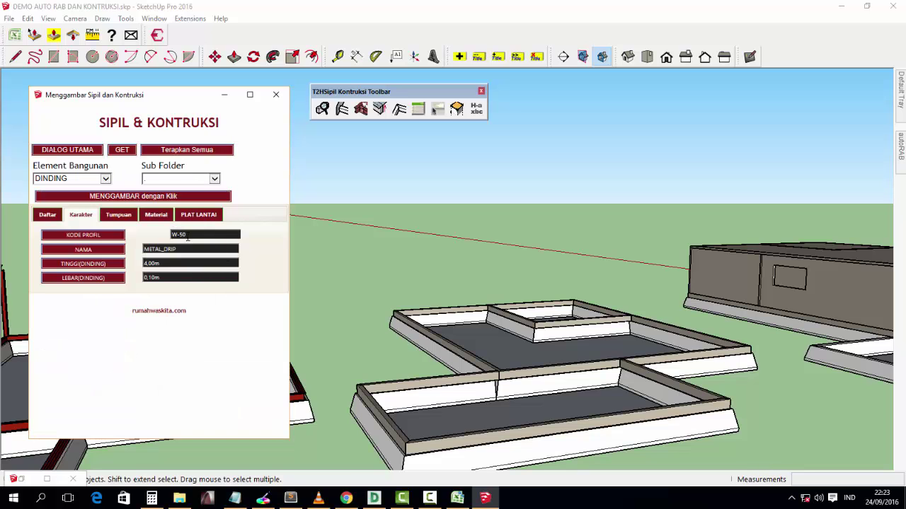
left_click(386, 294)
left_click(48, 214)
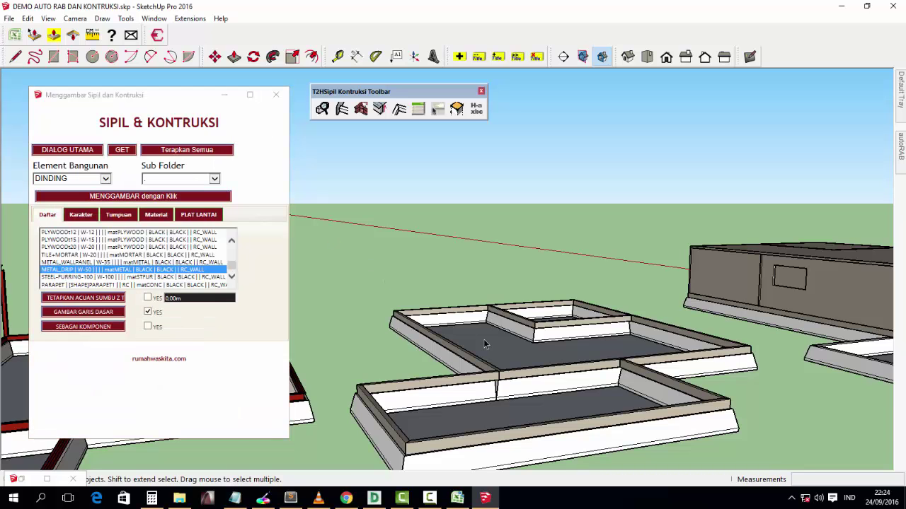
- Keep DINDING as the building element and choose the LGS50 wall type
middle_click_drag(484, 339, 518, 344)
scroll(518, 345, "up", 3)
left_click(57, 179)
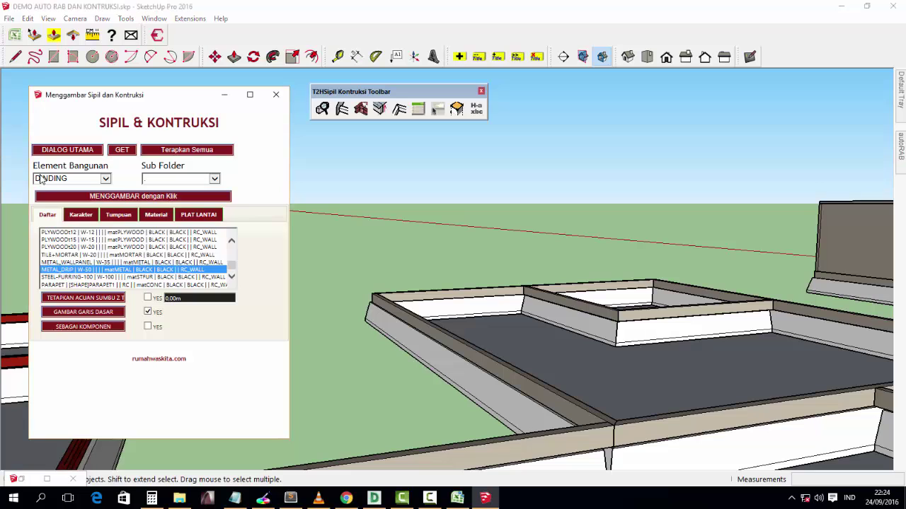
left_click(56, 181)
left_click(64, 179)
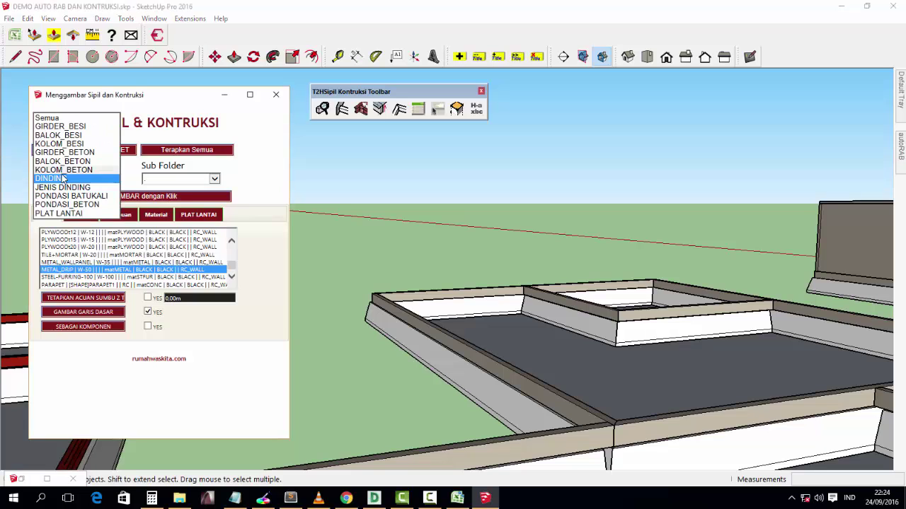
left_click(61, 178)
left_click(72, 255)
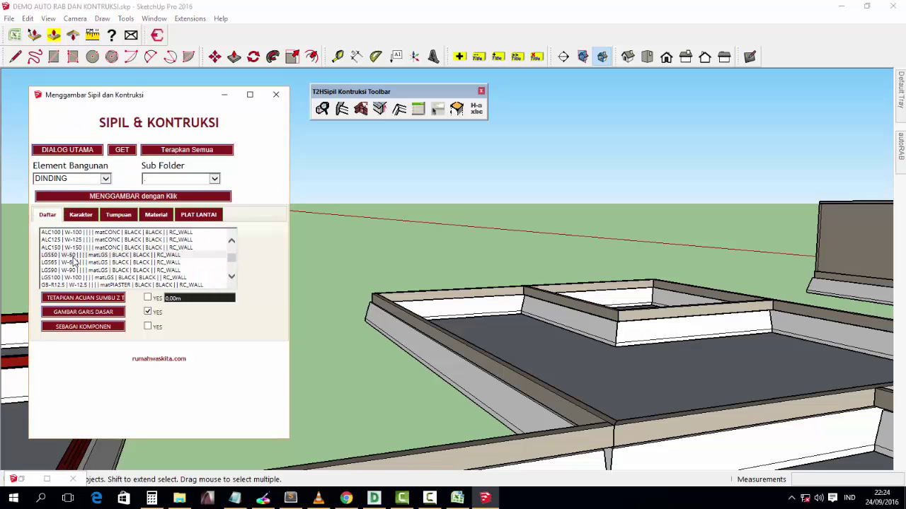
- Start a trial LGS50 wall at a point, then cancel it without adding it
left_click(153, 196)
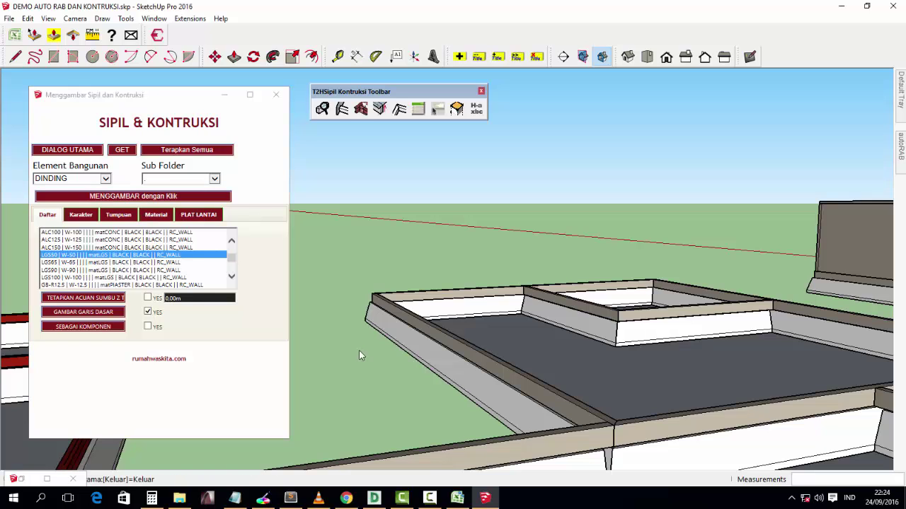
left_click(337, 302)
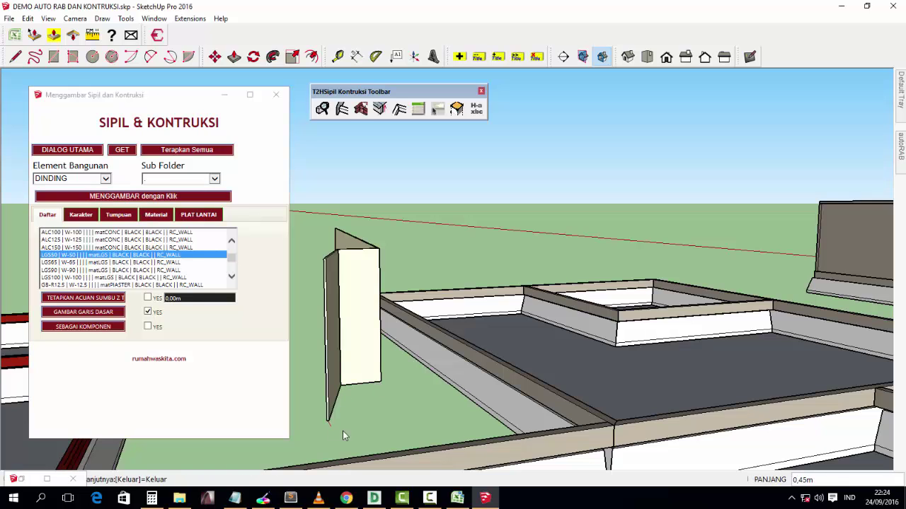
mouse_move(375, 432)
middle_mouse_down()
mouse_move(479, 412)
mouse_move(463, 427)
mouse_move(517, 321)
middle_mouse_up()
key("Escape")
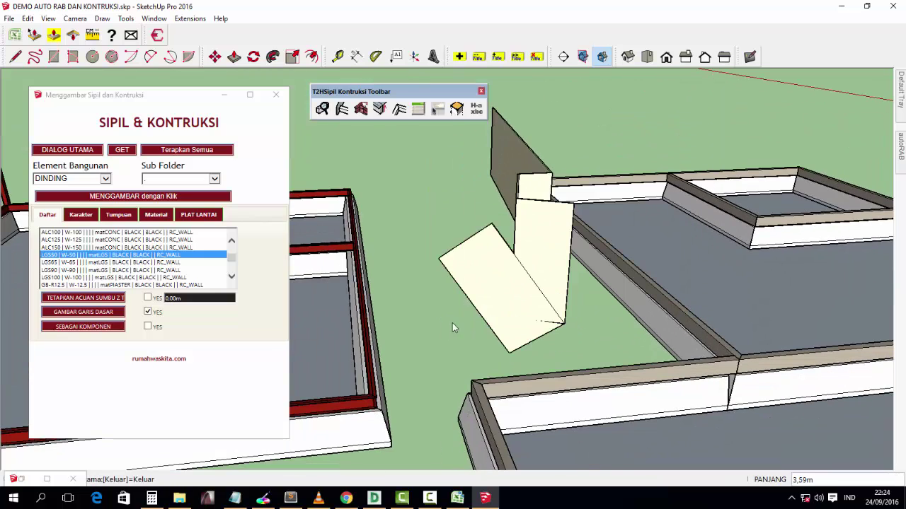
key("Escape")
- Orbit and zoom around the building to inspect the roof, side wall and foundations
mouse_move(524, 337)
middle_mouse_down()
mouse_move(651, 259)
mouse_move(514, 293)
mouse_move(740, 313)
middle_mouse_up()
scroll(785, 203, "up", 3)
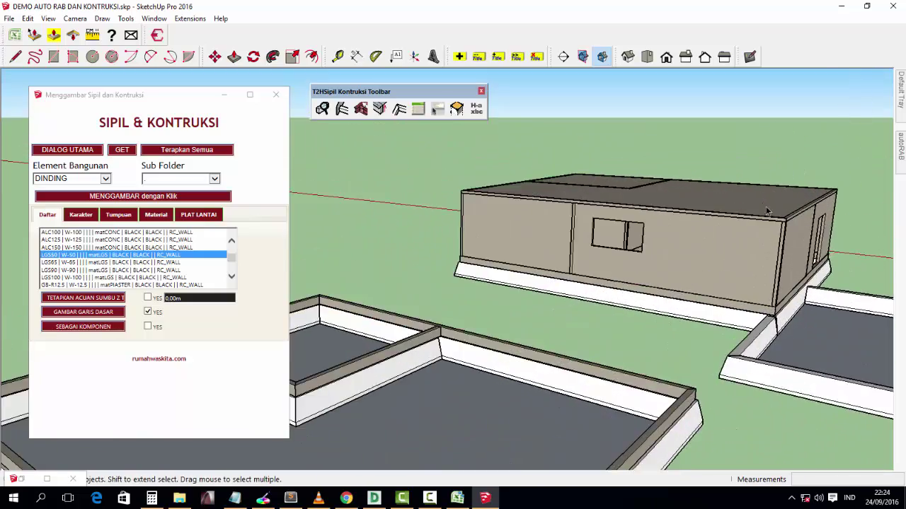
scroll(649, 250, "up", 2)
scroll(640, 252, "up", 2)
mouse_move(637, 284)
middle_mouse_down()
mouse_move(568, 294)
mouse_move(678, 218)
middle_mouse_up()
scroll(678, 217, "up", 1)
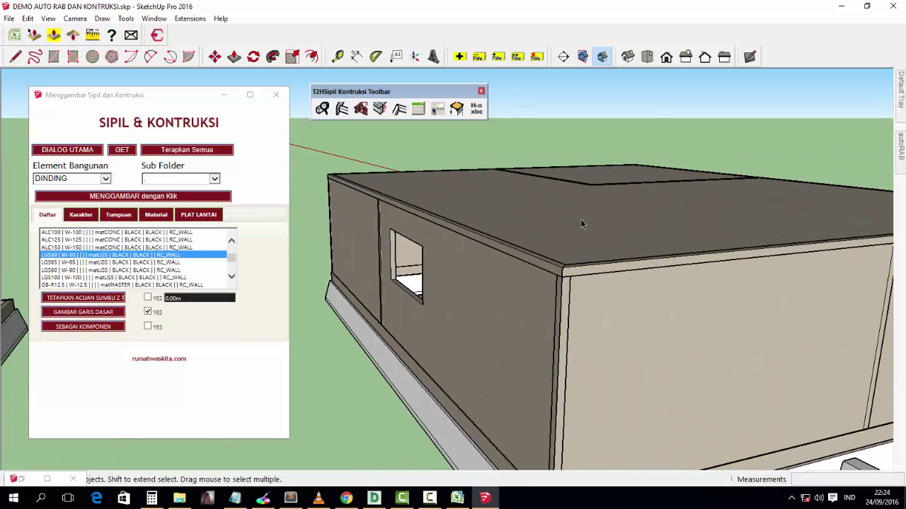
scroll(581, 224, "down", 2)
scroll(622, 240, "down", 2)
scroll(664, 259, "down", 1)
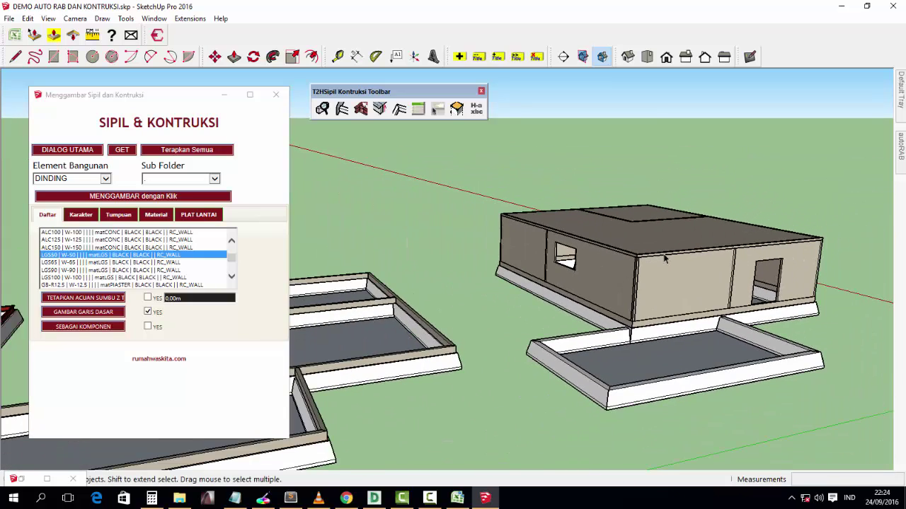
scroll(665, 259, "down", 1)
middle_click_drag(665, 259, 433, 276)
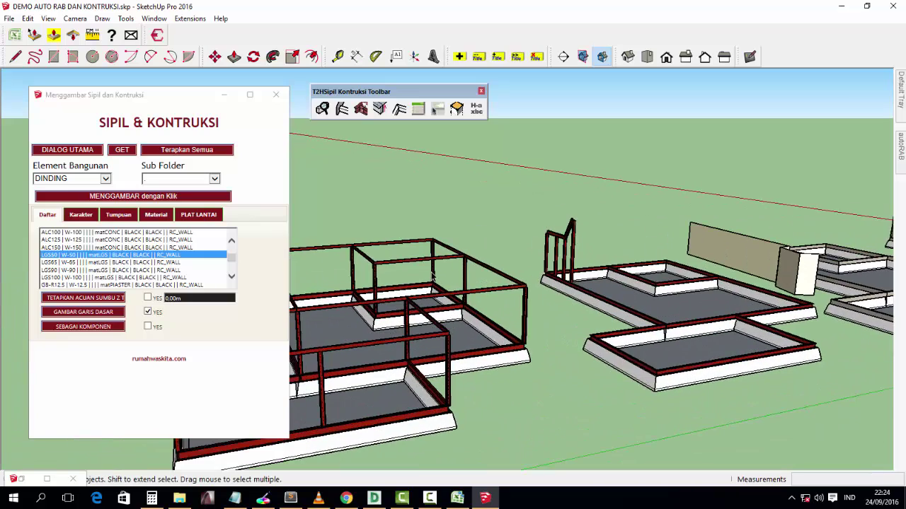
scroll(433, 276, "up", 2)
scroll(433, 276, "up", 1)
- Switch the building element to PLAT LANTAI and bring up its floor-slab level settings
left_click(71, 178)
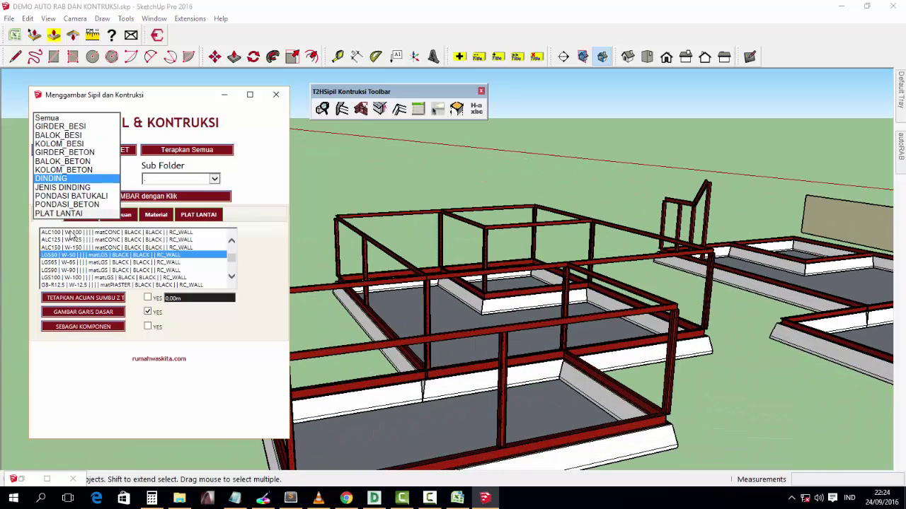
left_click(67, 204)
left_click(84, 179)
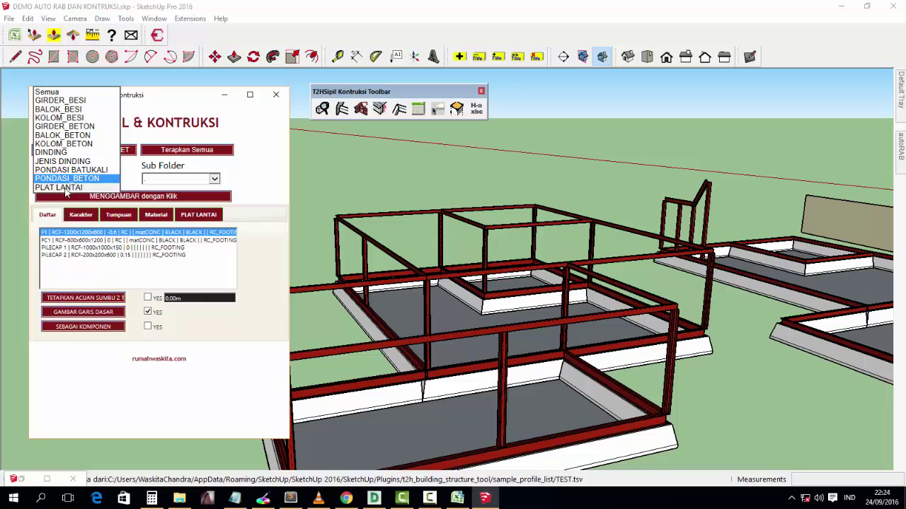
left_click(65, 188)
left_click(196, 214)
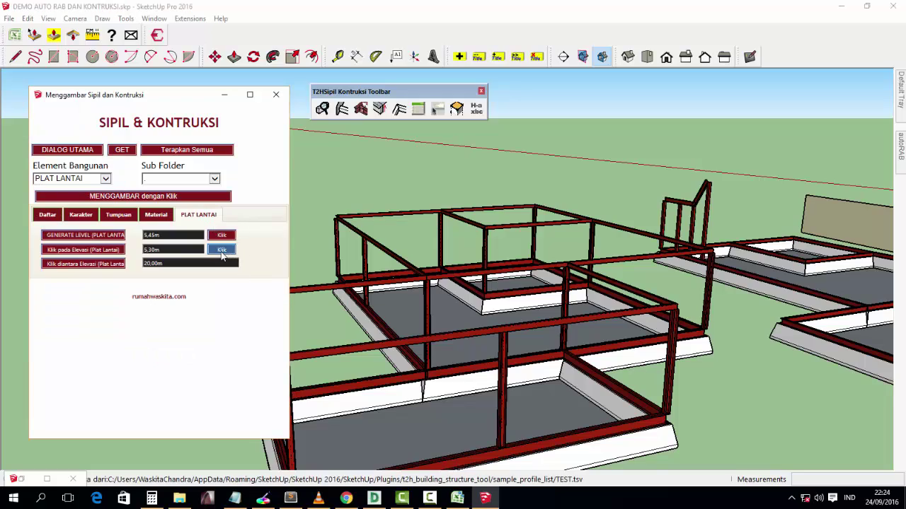
left_click(222, 250)
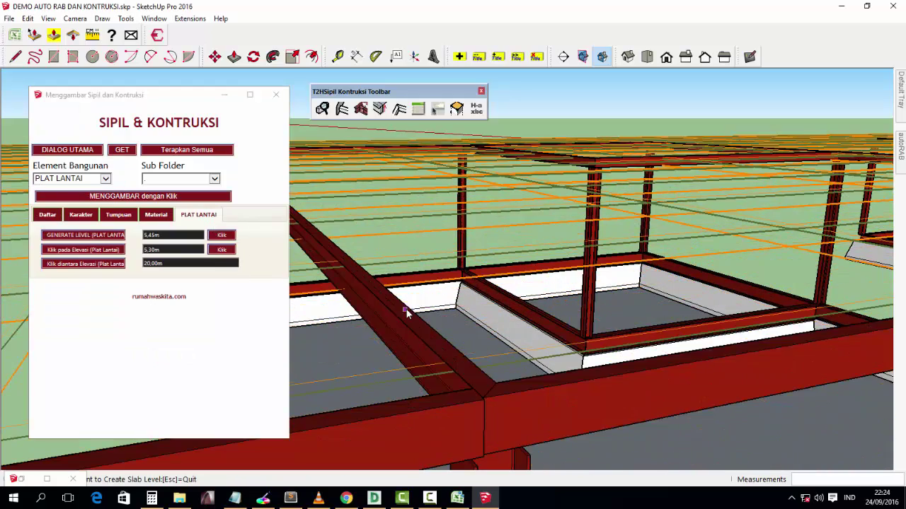
mouse_move(406, 309)
middle_mouse_down()
mouse_move(410, 292)
mouse_move(498, 373)
mouse_move(432, 364)
mouse_move(535, 385)
middle_mouse_up()
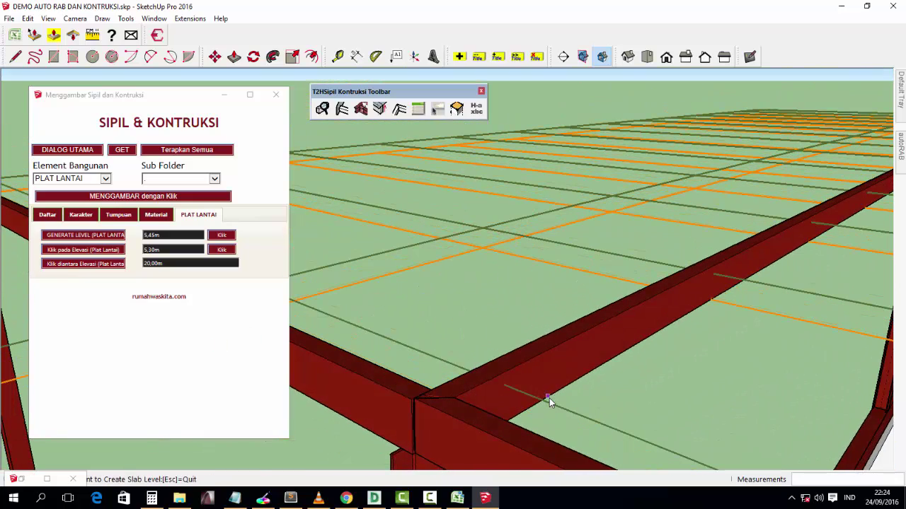
- Draw a reference line along the ring beam top with the Line tool
key("l")
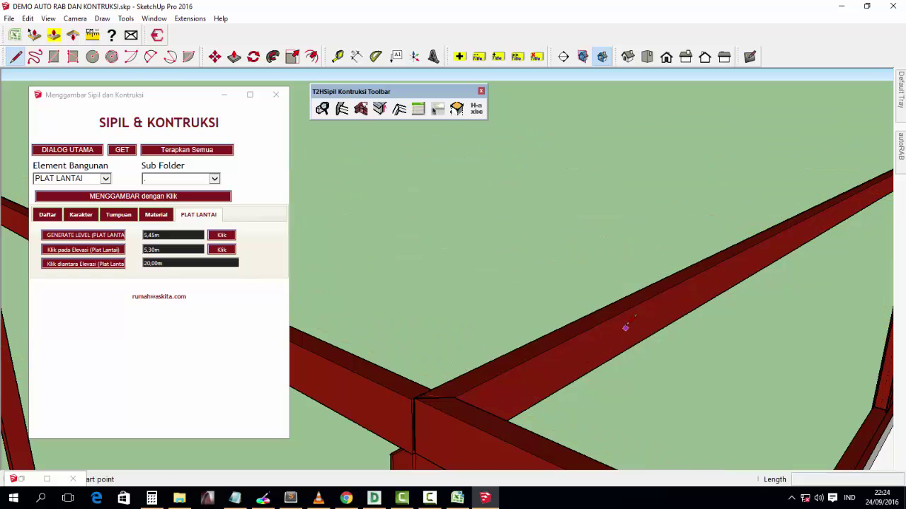
left_click(622, 312)
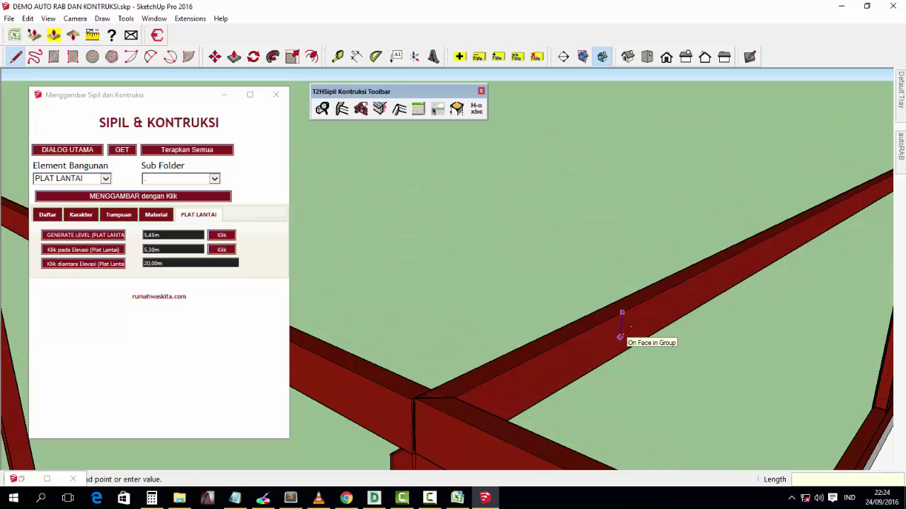
left_click(620, 337)
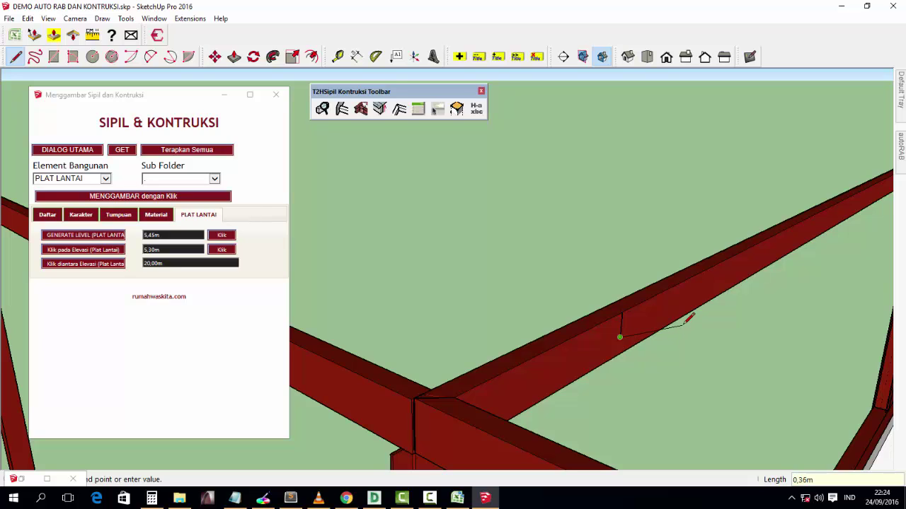
left_click(682, 302)
key("space")
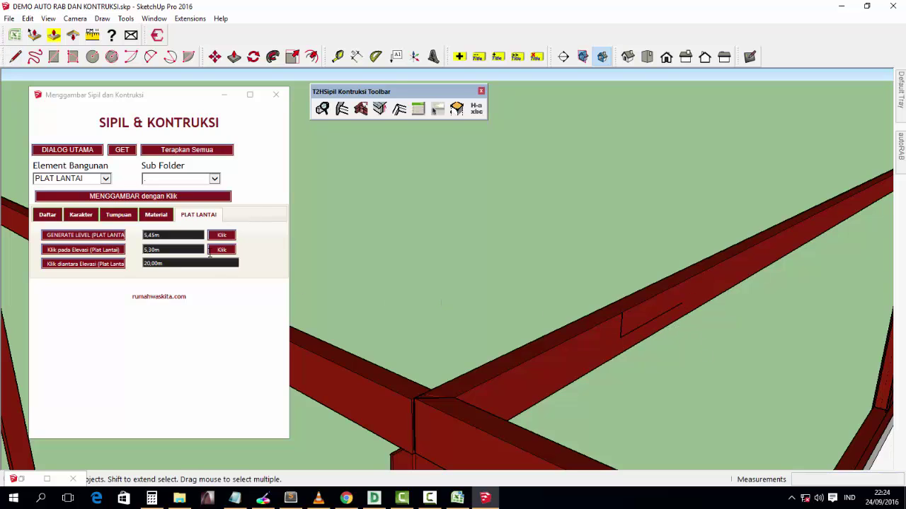
- Place the floor-slab level grid on the beam, giving levels 5,50m and 5,28m
left_click(221, 250)
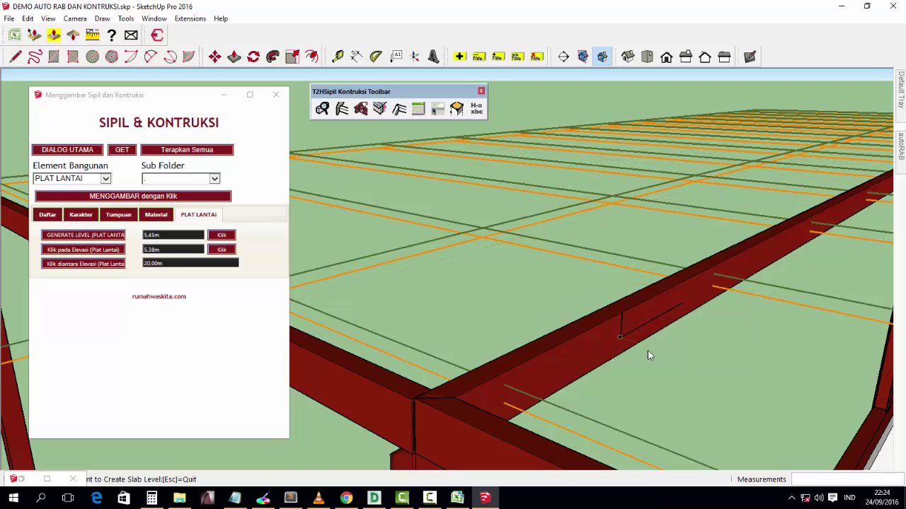
left_click(723, 309)
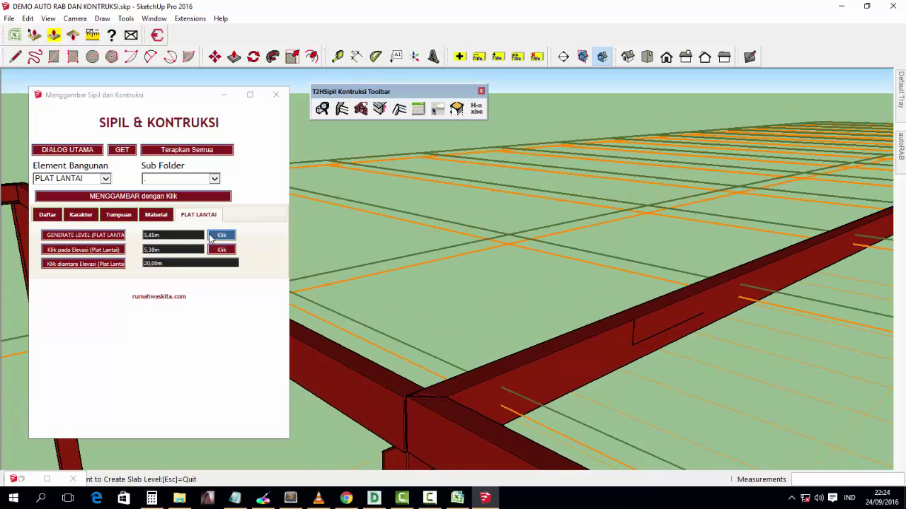
left_click(221, 235)
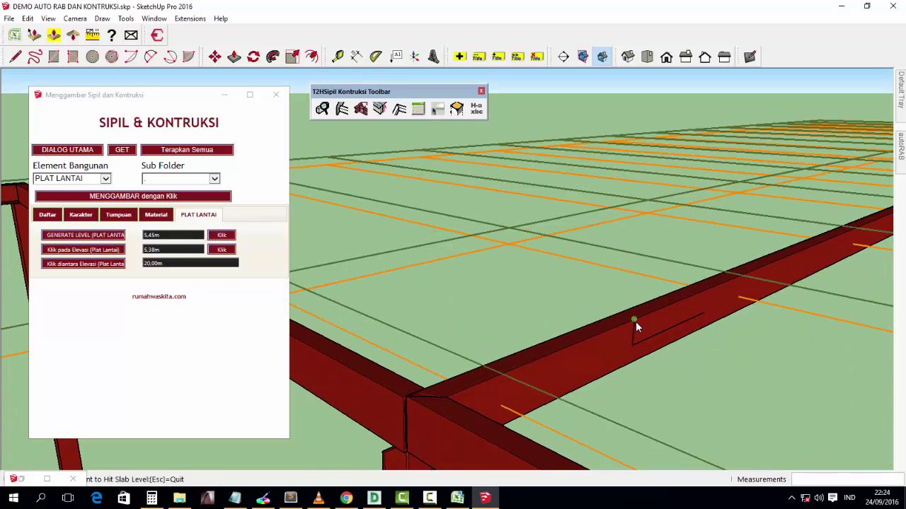
scroll(648, 323, "down", 4)
scroll(648, 324, "down", 4)
scroll(648, 324, "down", 3)
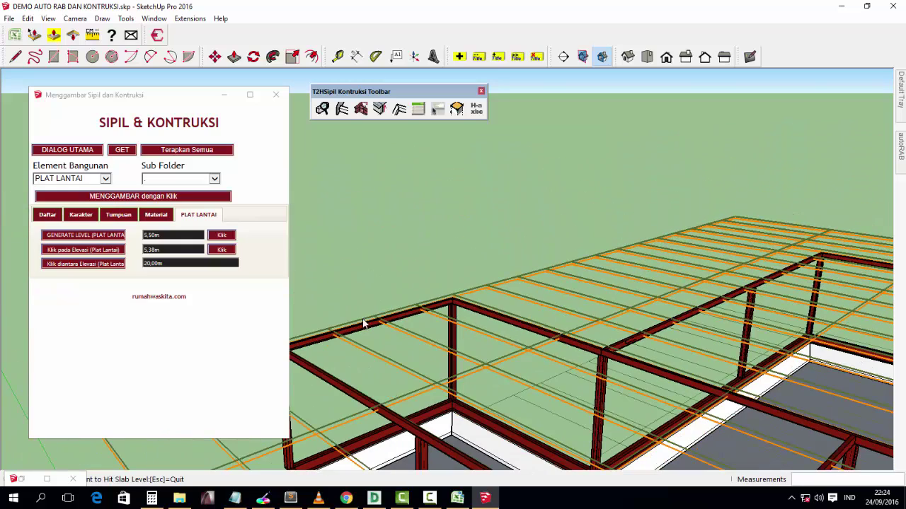
- Look through the slab types and slab settings while orbiting around the frame
left_click(48, 215)
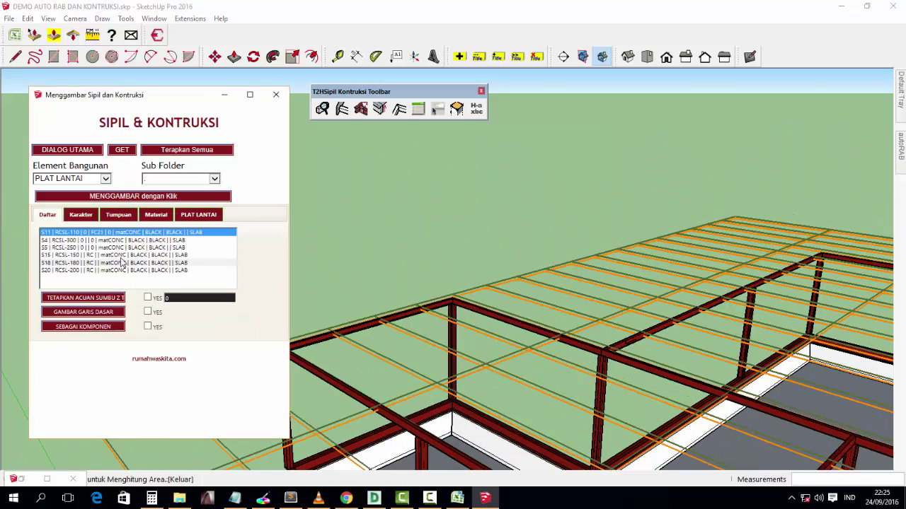
mouse_move(623, 368)
middle_mouse_down()
mouse_move(719, 375)
mouse_move(504, 256)
middle_mouse_up()
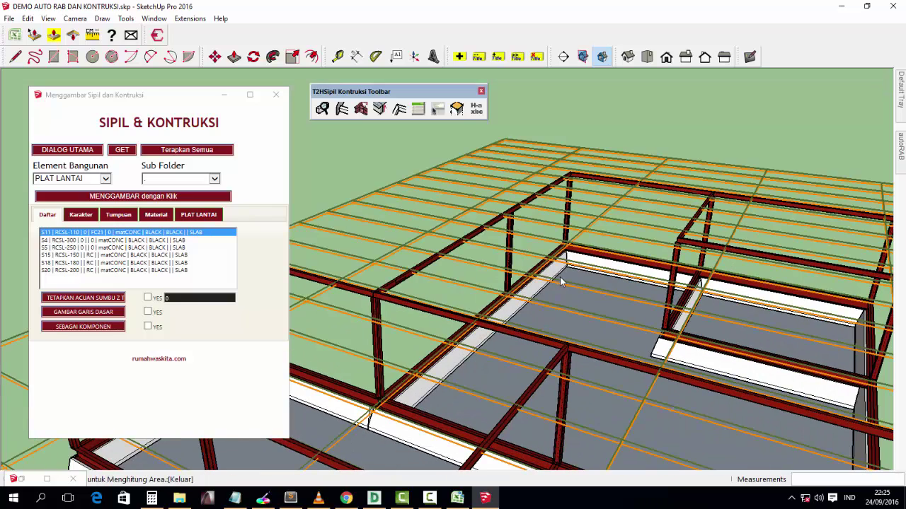
left_click(164, 198)
middle_click_drag(783, 272, 520, 313)
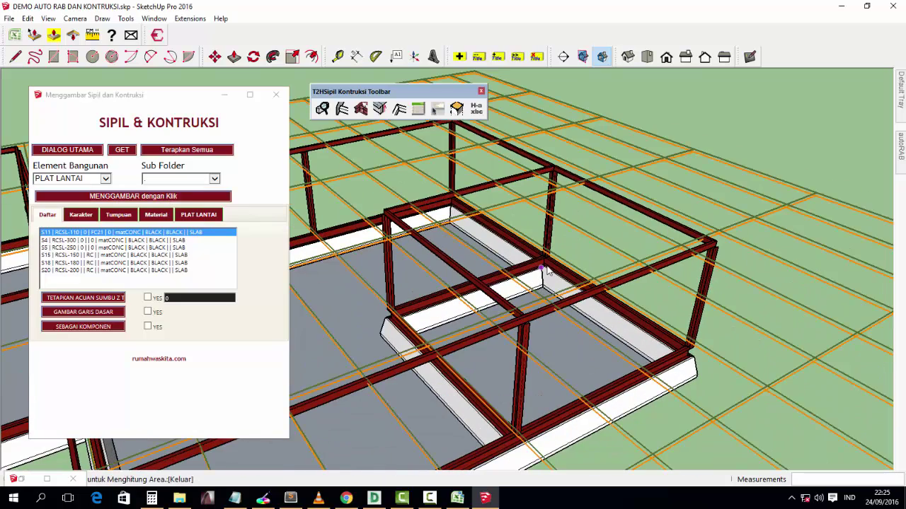
middle_click_drag(583, 261, 455, 276)
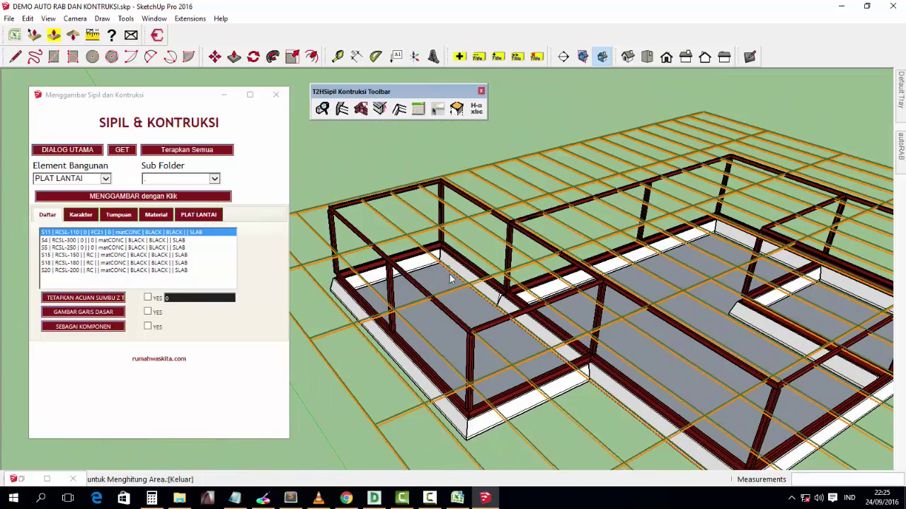
middle_click_drag(465, 321, 421, 228)
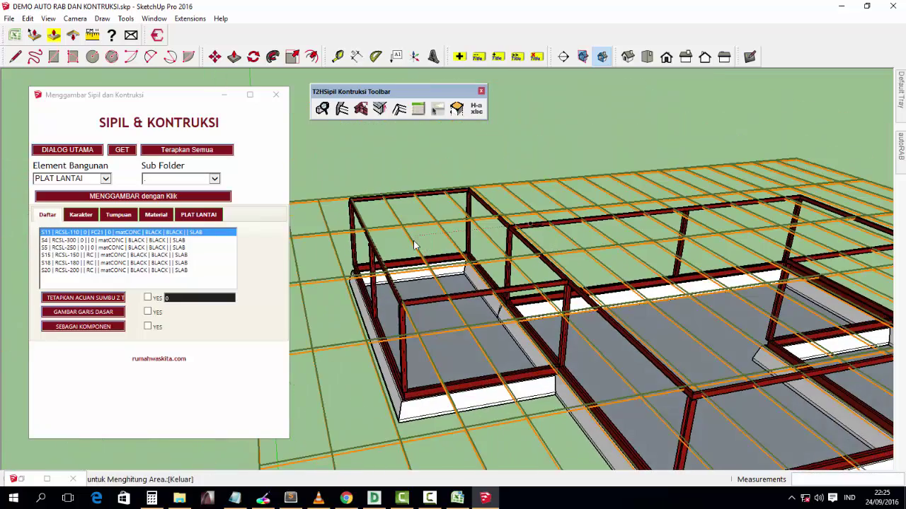
left_click(155, 215)
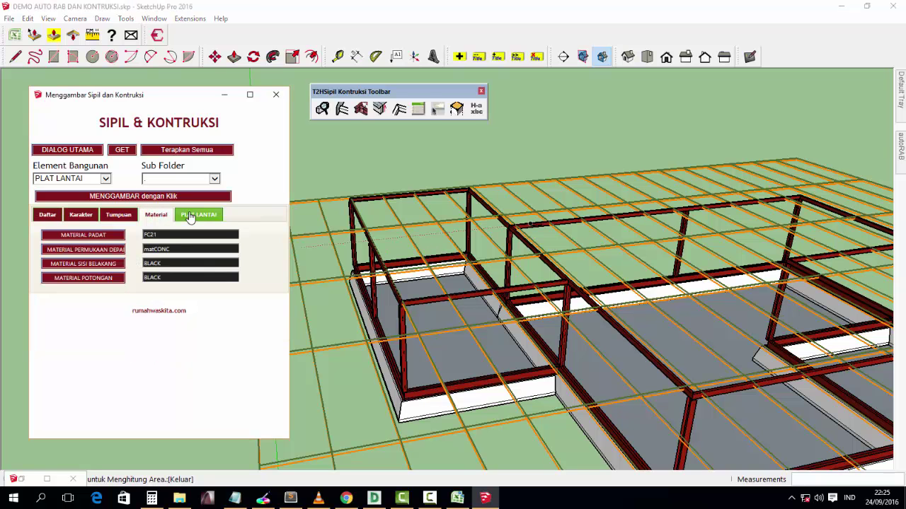
left_click(193, 215)
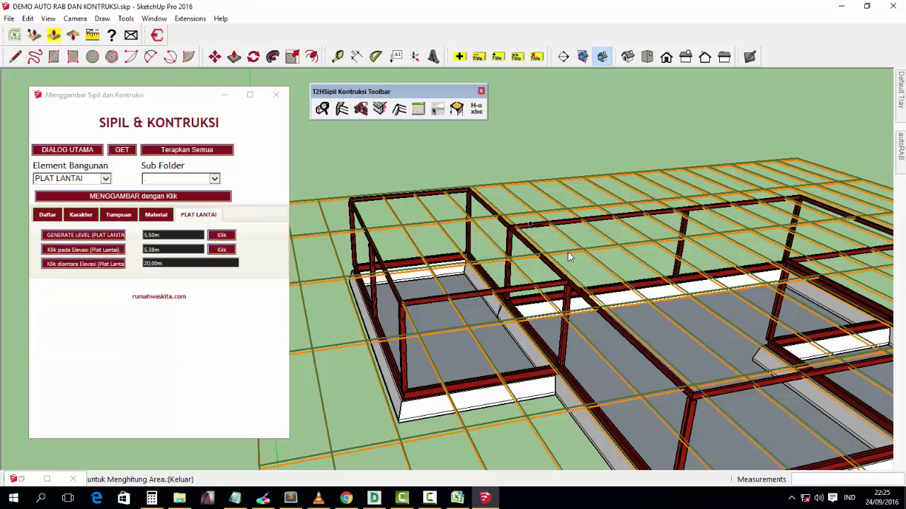
mouse_move(573, 257)
middle_mouse_down()
mouse_move(516, 289)
mouse_move(424, 272)
middle_mouse_up()
scroll(418, 269, "up", 2)
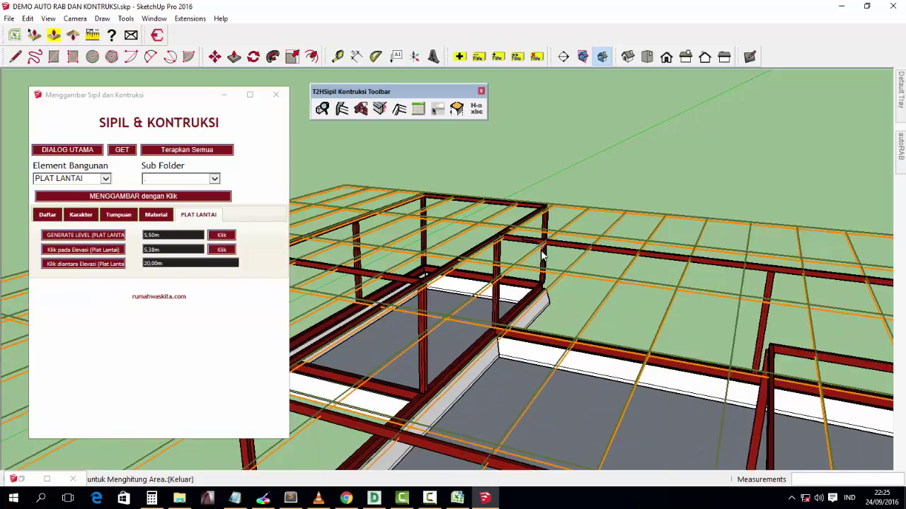
scroll(414, 269, "up", 2)
scroll(411, 268, "up", 2)
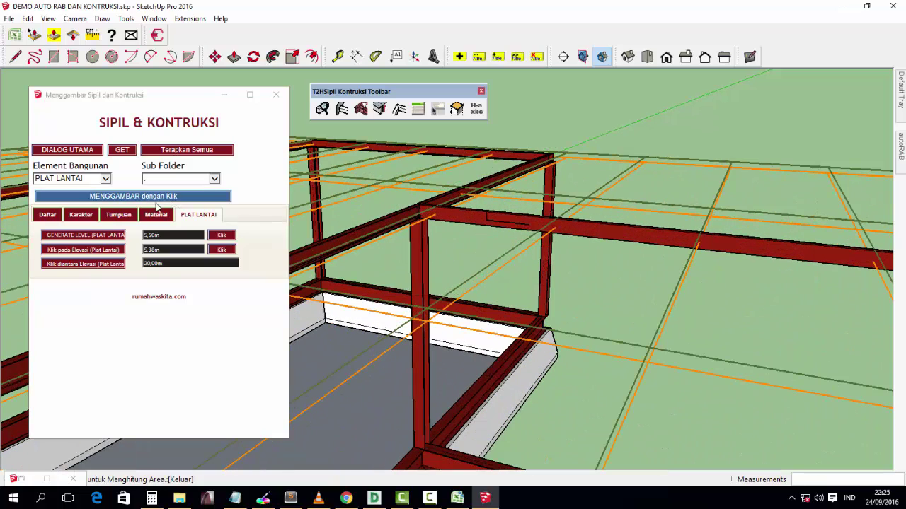
- Choose slab type S4 (RCSL-300) and orbit over to the walled building
left_click(47, 214)
left_click(85, 240)
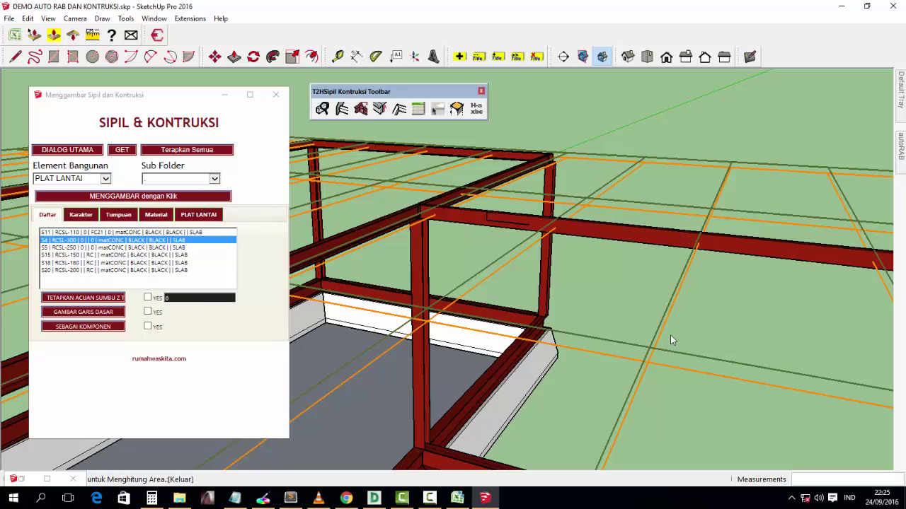
middle_click_drag(644, 394, 753, 356)
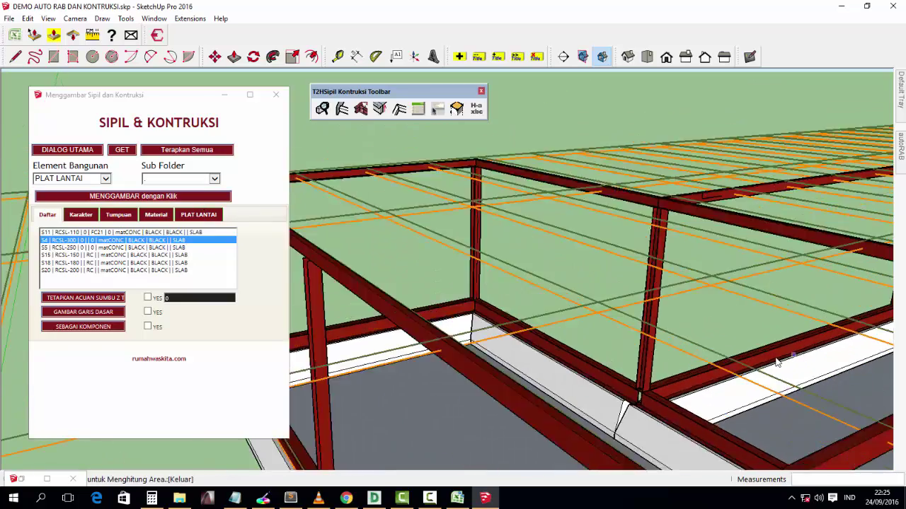
scroll(789, 382, "down", 3)
scroll(789, 382, "down", 3)
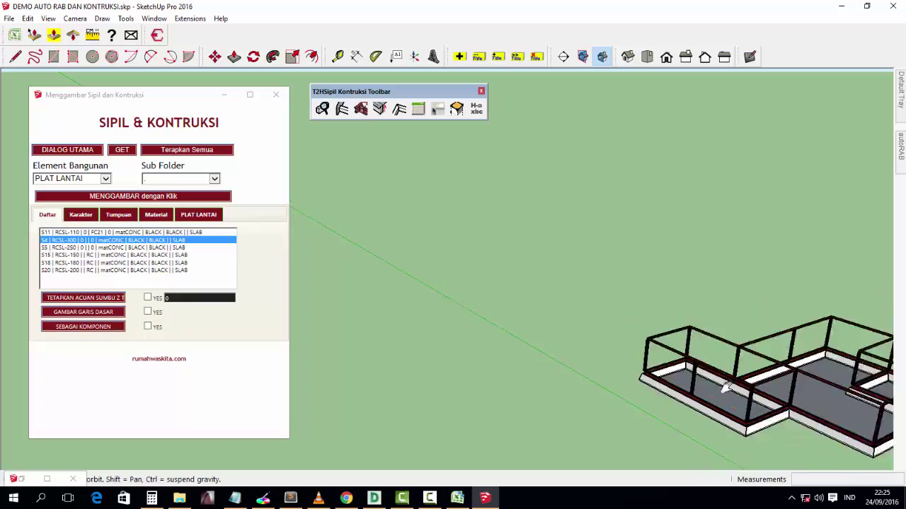
middle_click_drag(789, 382, 460, 314)
scroll(460, 313, "up", 3)
middle_click_drag(735, 281, 764, 226)
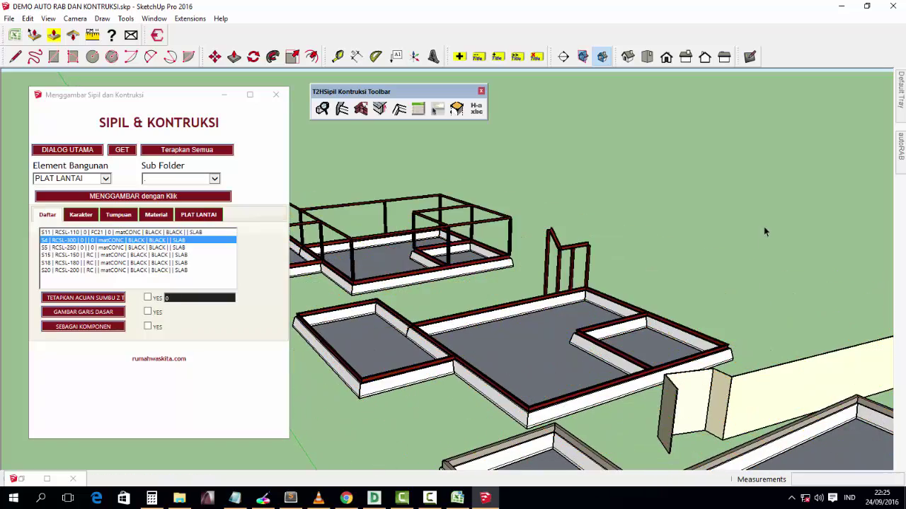
middle_click_drag(759, 317, 750, 297)
scroll(750, 298, "down", 2)
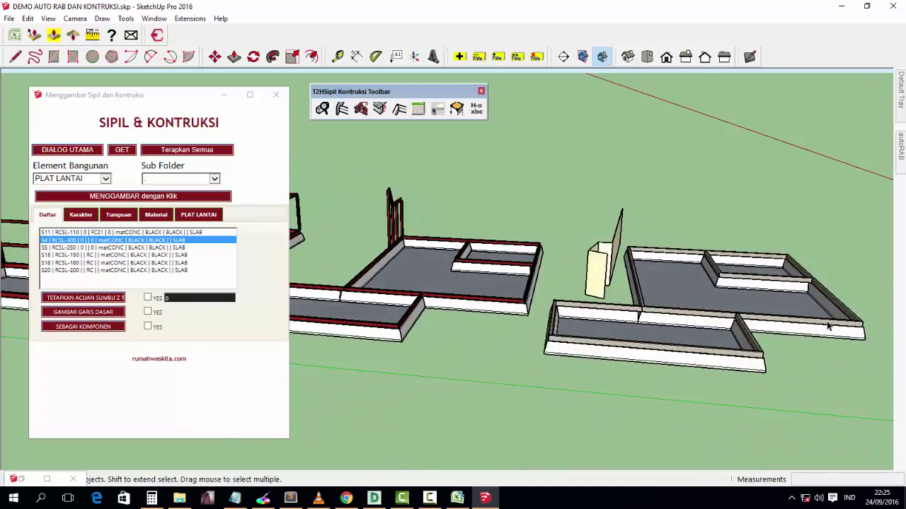
scroll(743, 278, "up", 3)
- Delete the walled building's roof face, then return to the floor-slab level settings
double_click(743, 278)
key("Delete")
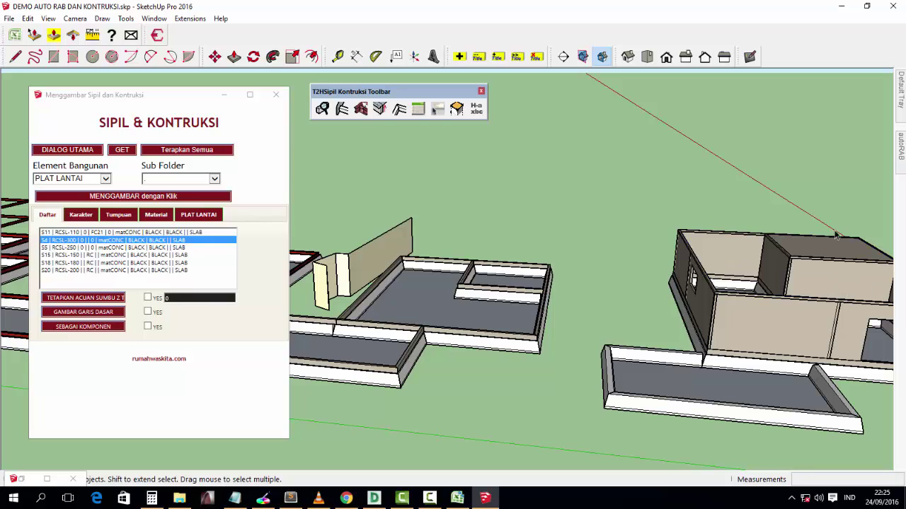
scroll(708, 298, "up", 3)
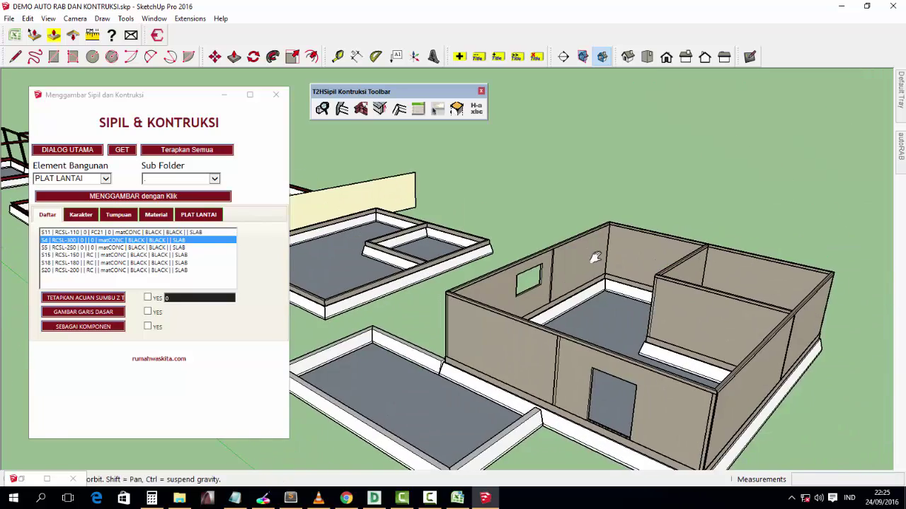
middle_click_drag(699, 304, 534, 253)
left_click(198, 214)
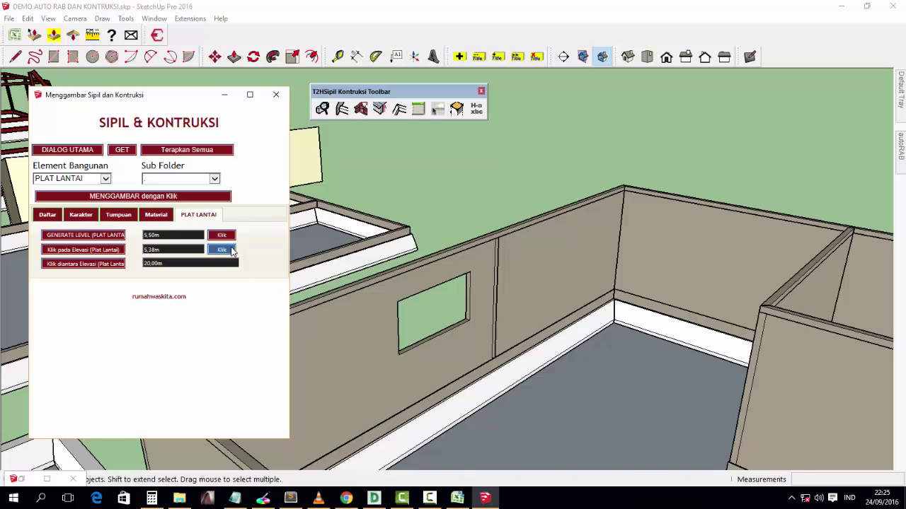
- Set a new slab level at the top of the building's walls
left_click(222, 249)
scroll(754, 312, "up", 2)
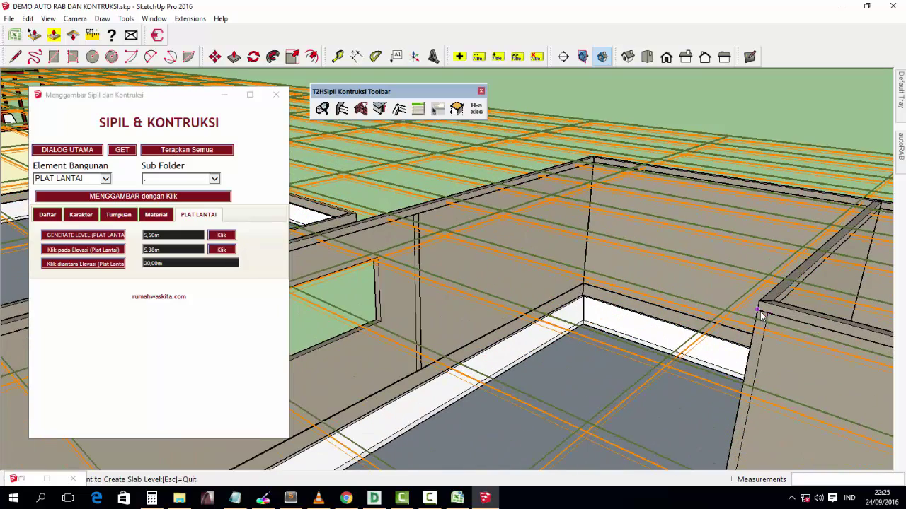
left_click(222, 235)
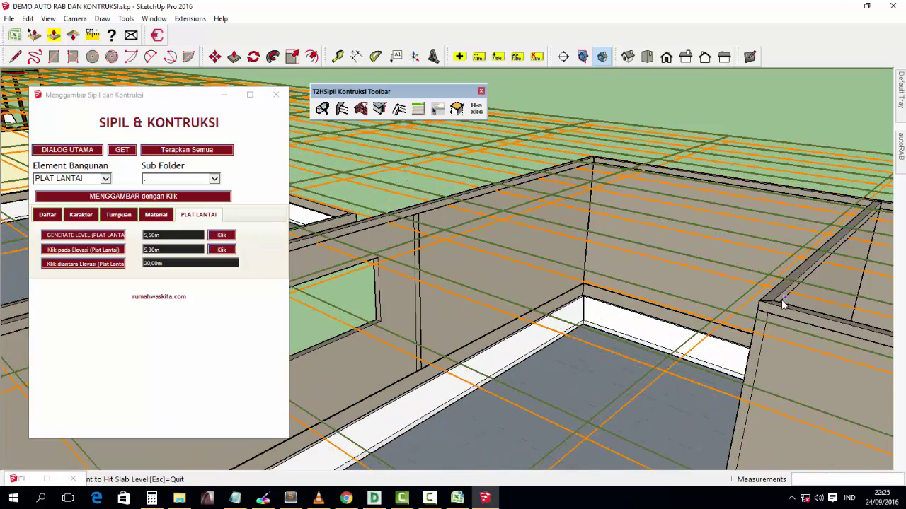
left_click(759, 305)
- Draw a slab over the right-hand room of the walled building
left_click(190, 198)
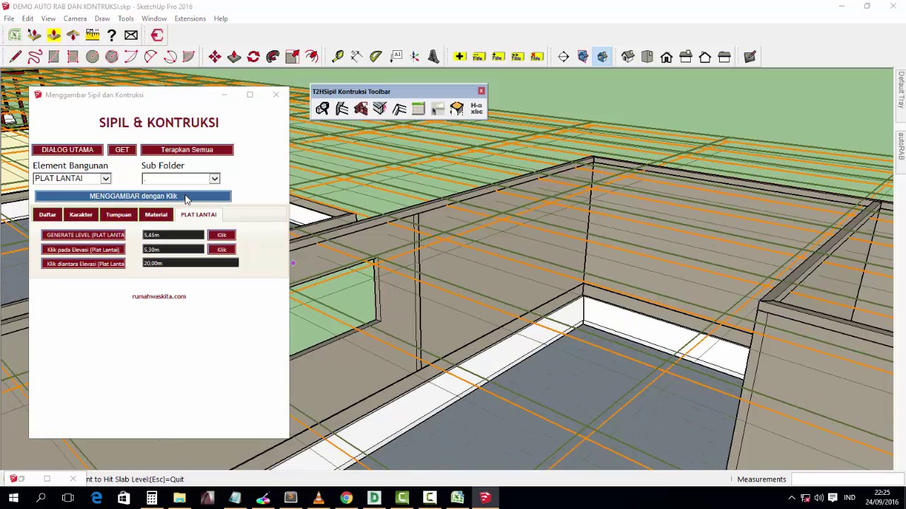
left_click(47, 214)
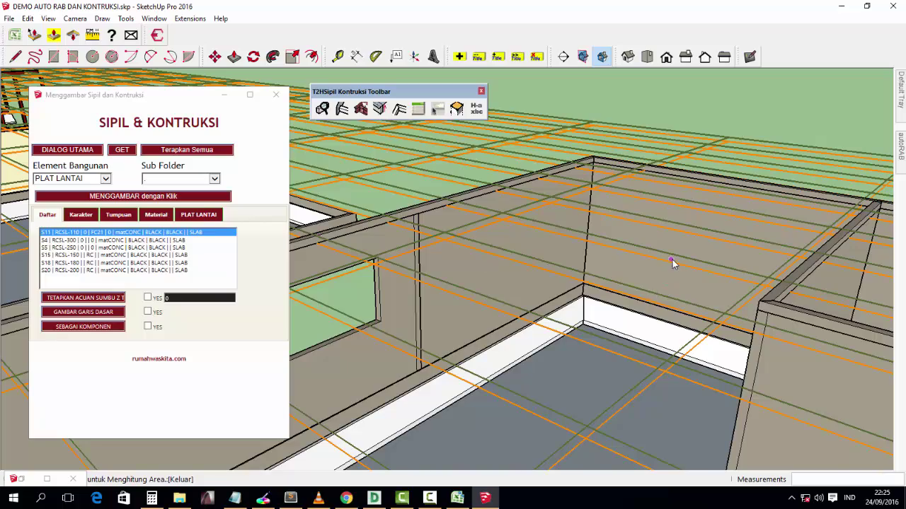
scroll(673, 263, "down", 4)
scroll(657, 322, "down", 3)
left_click(711, 319)
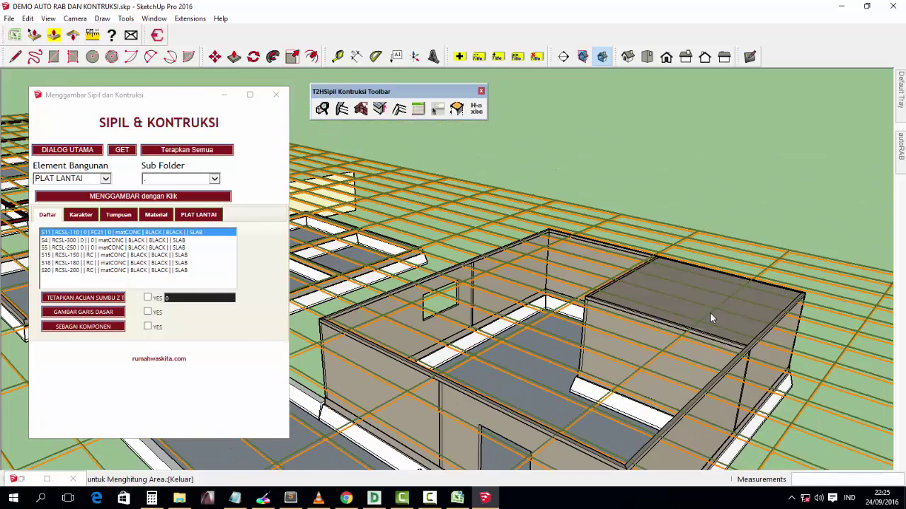
scroll(622, 351, "up", 3)
scroll(637, 346, "up", 2)
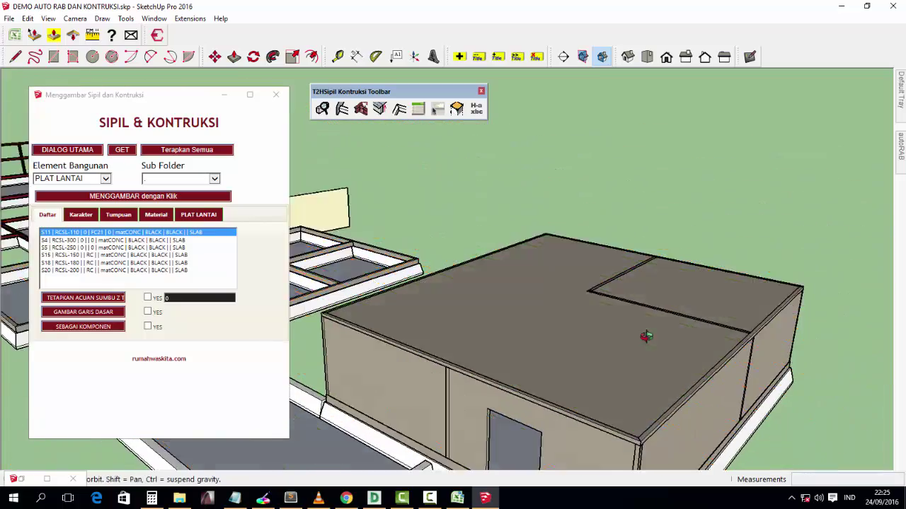
scroll(640, 311, "up", 3)
scroll(602, 286, "up", 3)
scroll(573, 295, "down", 5)
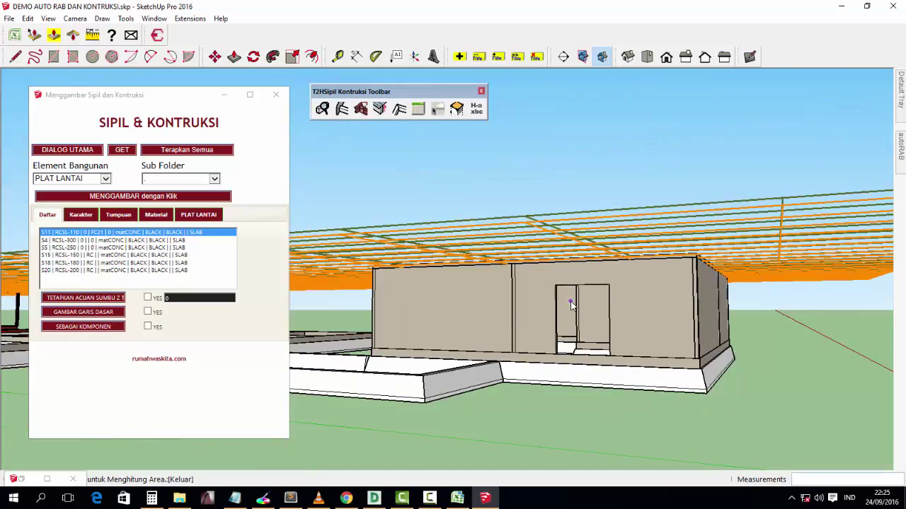
key("space")
- Orbit and zoom around the framed structure to inspect the new floor slab
mouse_move(572, 305)
middle_mouse_down()
mouse_move(497, 388)
mouse_move(404, 215)
mouse_move(340, 241)
middle_mouse_up()
scroll(382, 226, "up", 3)
middle_click_drag(694, 303, 441, 239)
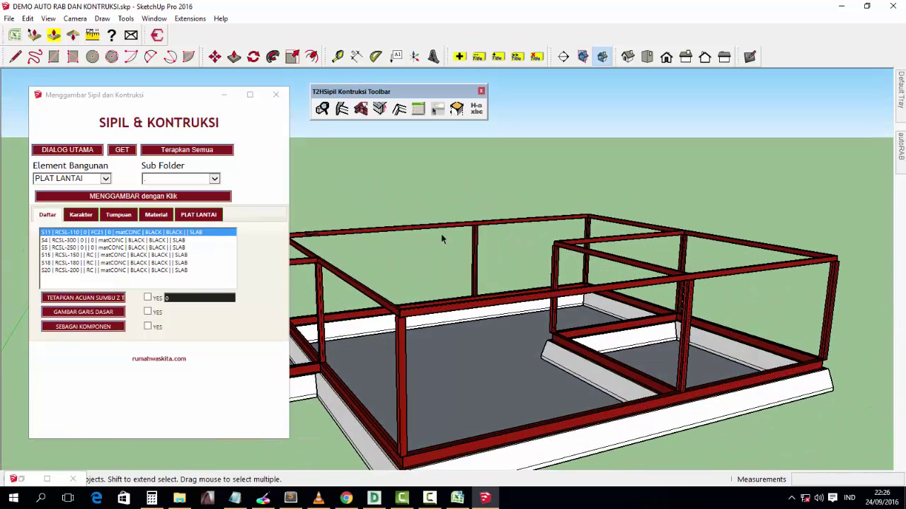
middle_click_drag(489, 313, 461, 378)
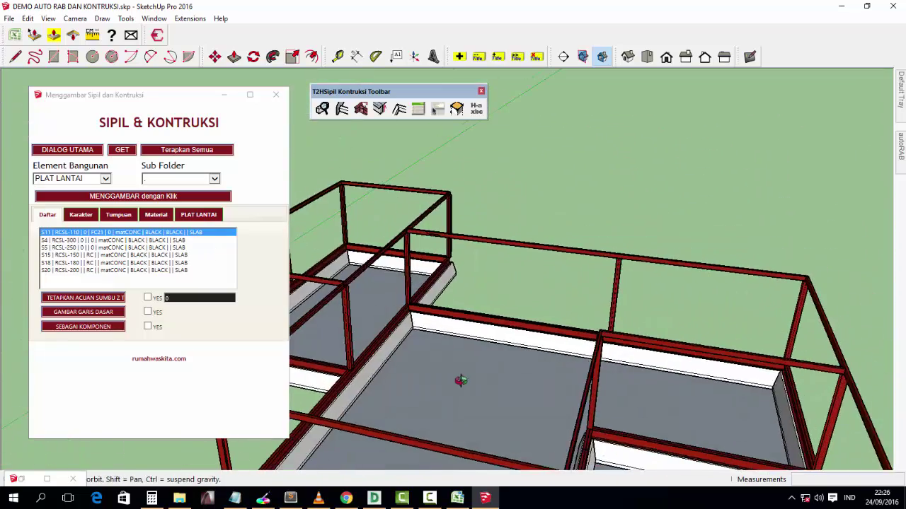
scroll(536, 380, "up", 3)
scroll(429, 297, "down", 2)
mouse_move(429, 297)
middle_mouse_down()
mouse_move(570, 330)
mouse_move(617, 313)
mouse_move(673, 259)
middle_mouse_up()
scroll(570, 330, "down", 3)
scroll(616, 312, "down", 3)
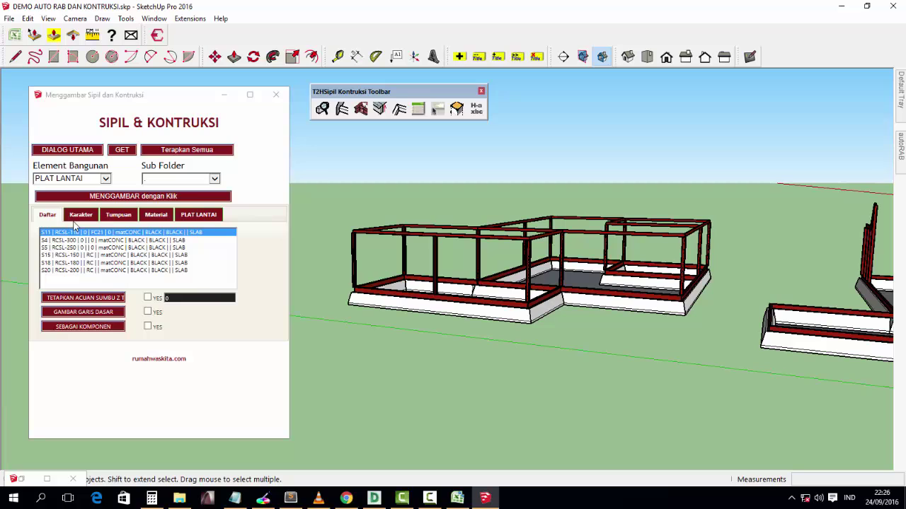
- Show the BST Table Editor's H-profiles, check Table Besi in Excel, then minimize Excel
left_click(417, 109)
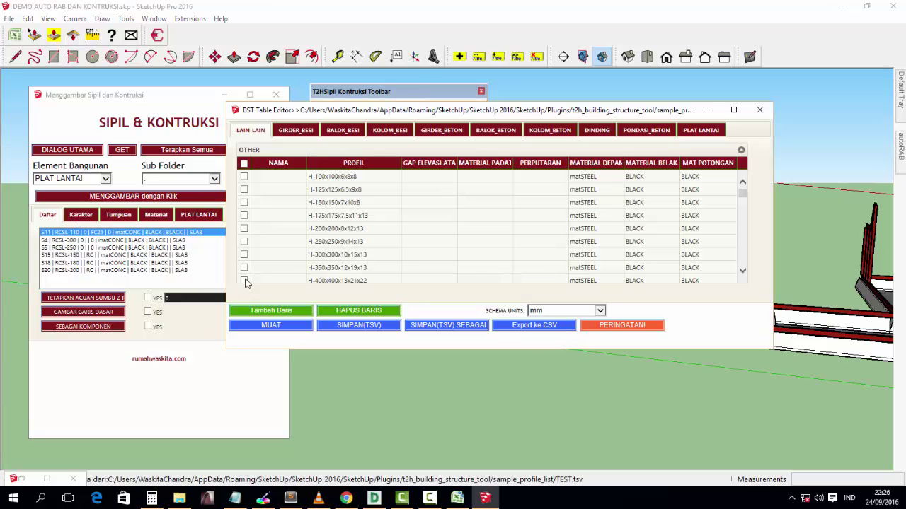
scroll(450, 211, "down", 2)
scroll(455, 234, "down", 2)
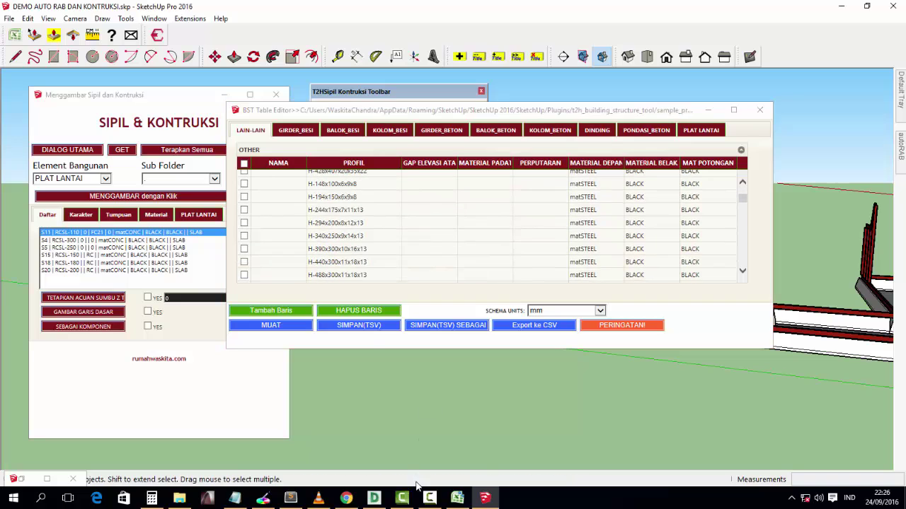
left_click(458, 498)
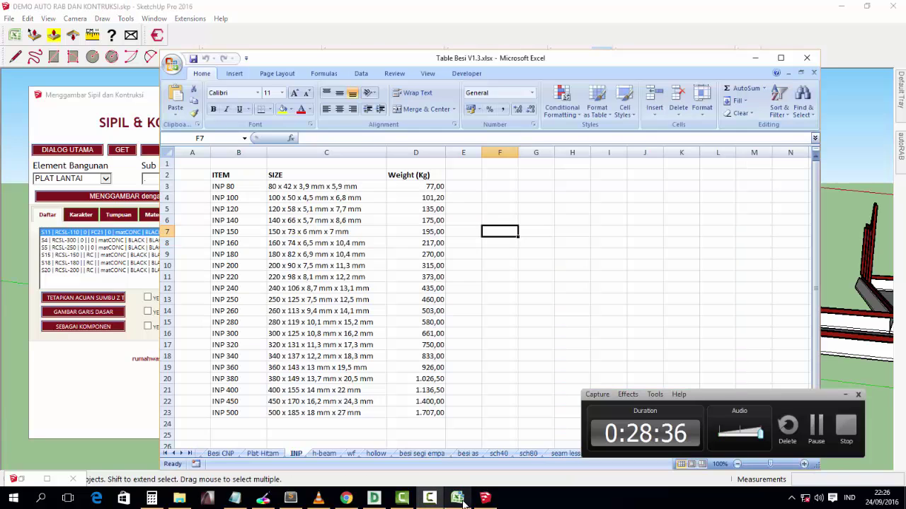
left_click(844, 396)
scroll(490, 341, "down", 3)
scroll(488, 343, "down", 4)
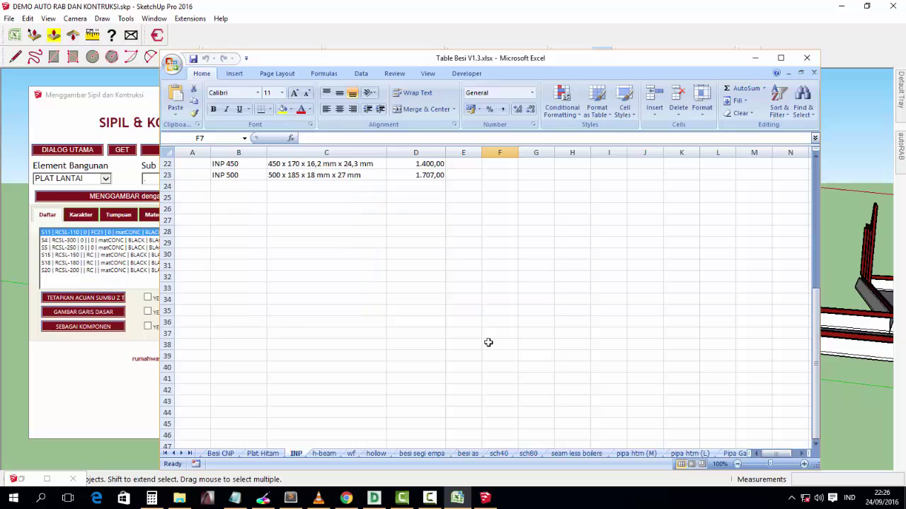
left_click(468, 345)
scroll(474, 343, "up", 6)
scroll(496, 326, "up", 1)
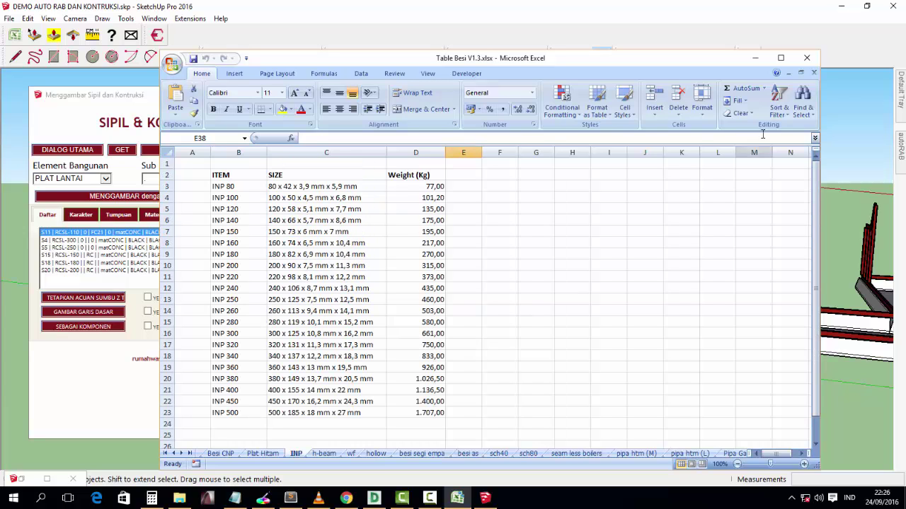
left_click(756, 61)
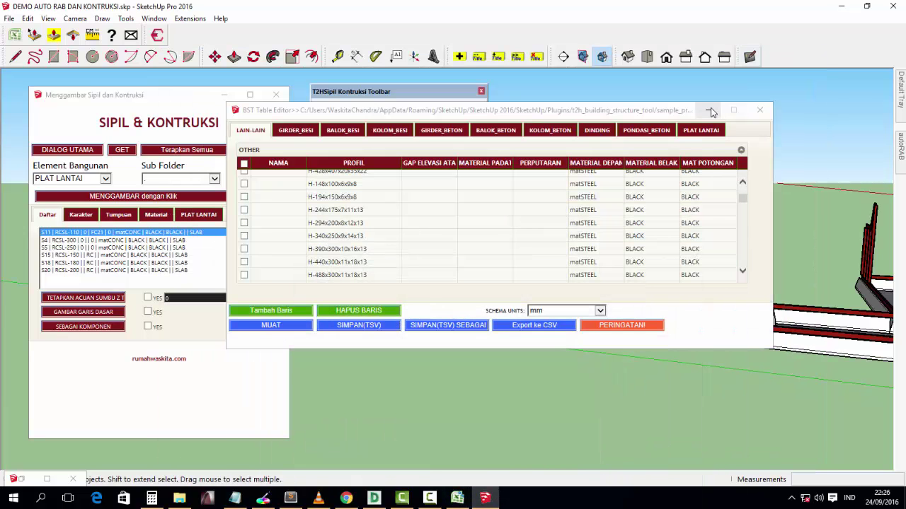
- Close the BST Table Editor and orbit to a lower, closer view of the building
left_click(759, 109)
middle_click_drag(393, 177, 654, 252)
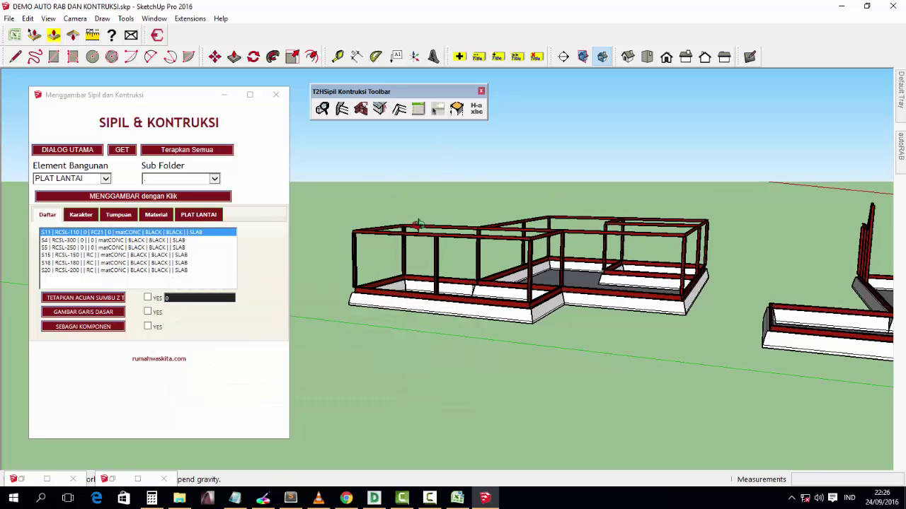
scroll(644, 290, "up", 2)
scroll(643, 290, "up", 1)
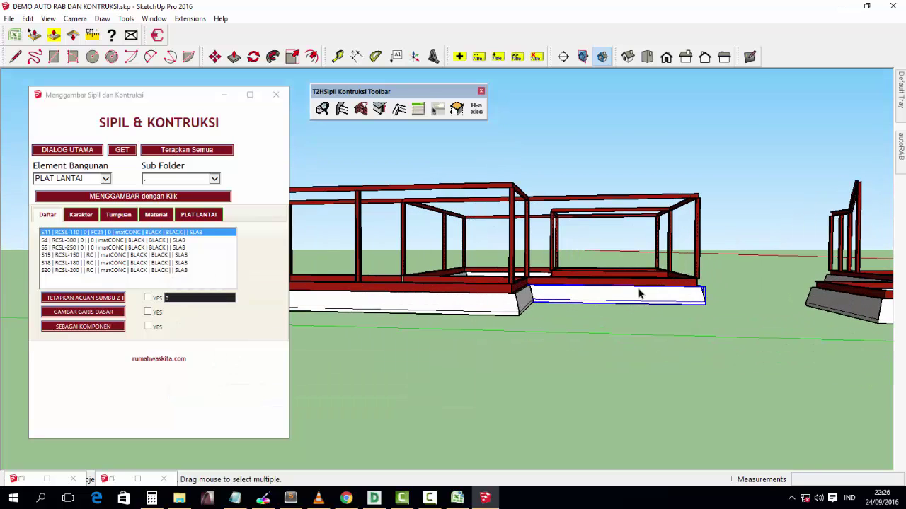
- Open a slab's AutoRAB submenu, reorient the view over the frames, and select the front slab
right_click(640, 286)
mouse_move(700, 231)
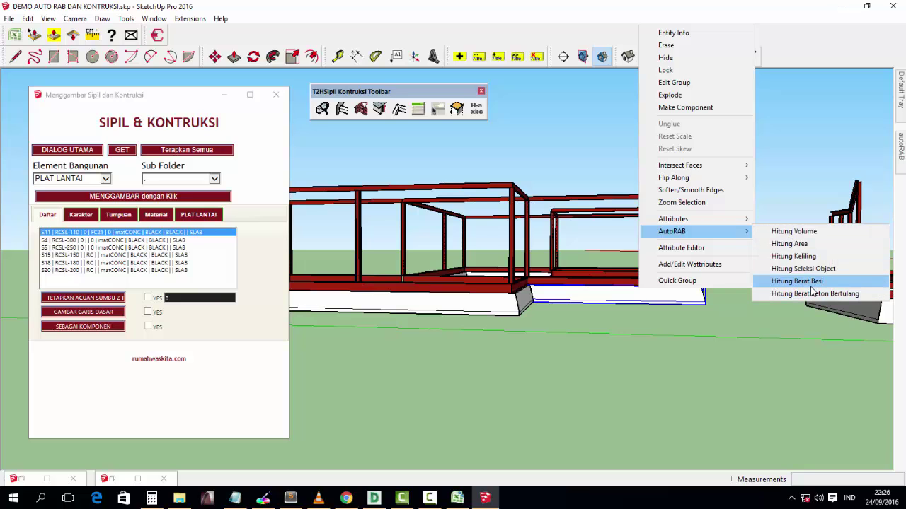
left_click(715, 344)
mouse_move(714, 344)
middle_mouse_down()
mouse_move(610, 292)
mouse_move(530, 287)
mouse_move(651, 266)
mouse_move(539, 264)
mouse_move(711, 280)
middle_mouse_up()
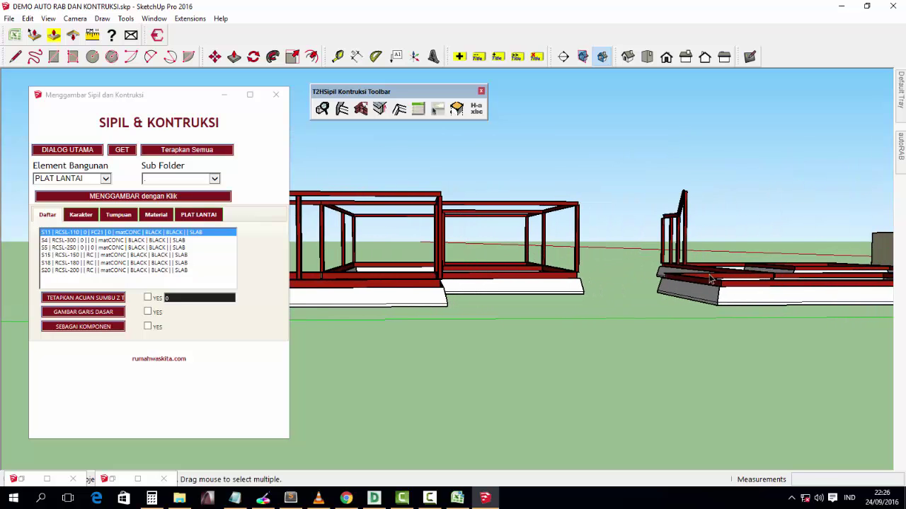
mouse_move(650, 295)
middle_mouse_down()
mouse_move(458, 270)
mouse_move(404, 339)
mouse_move(617, 360)
middle_mouse_up()
left_click(440, 283)
- Shift-add the front frame's posts and its front, left and top beams to the slab selection
scroll(471, 320, "up", 2)
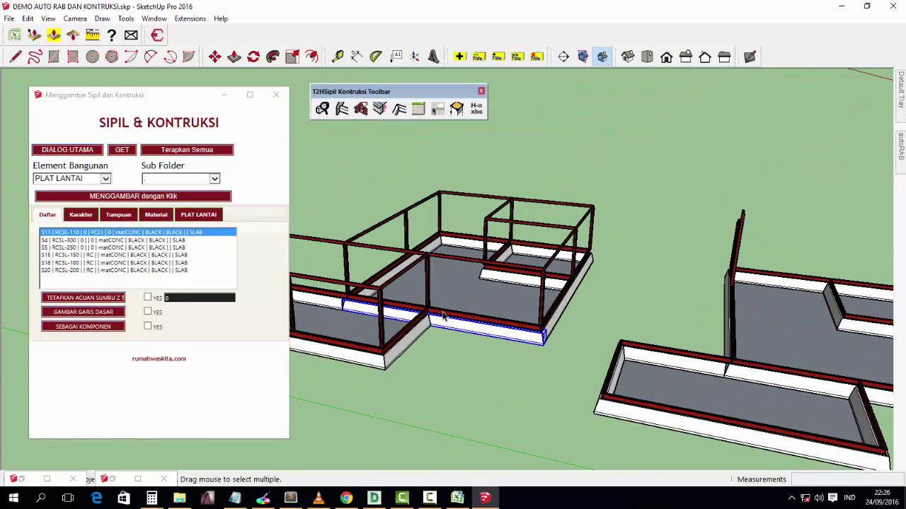
left_click(428, 288)
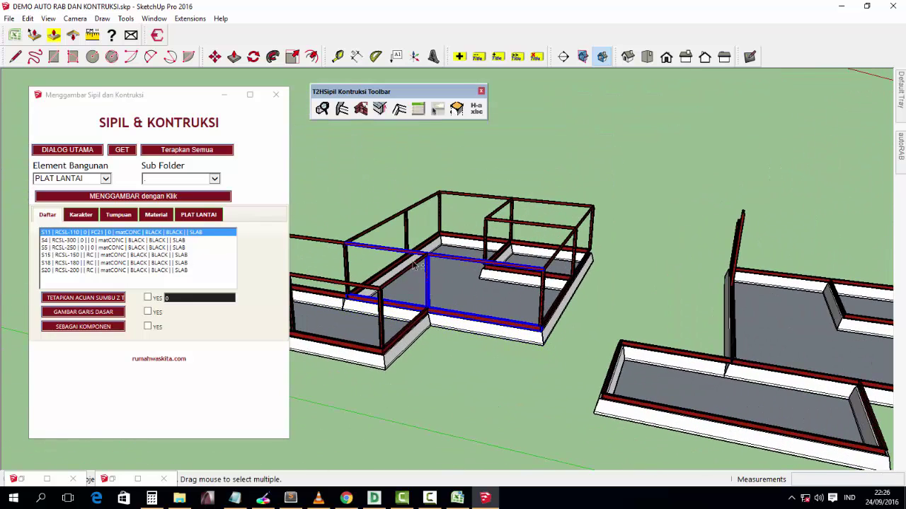
left_click(381, 304)
middle_click_drag(442, 276, 524, 292)
scroll(641, 315, "up", 1)
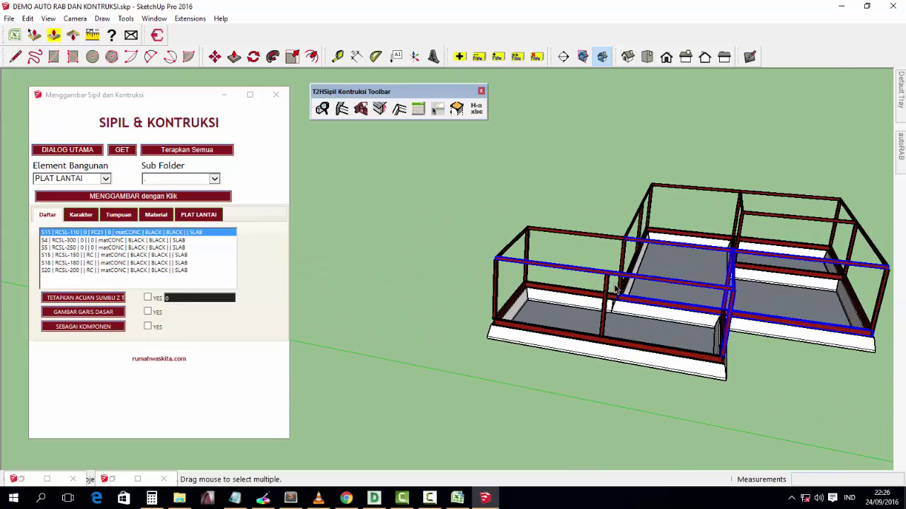
scroll(610, 289, "up", 1)
left_click(482, 294)
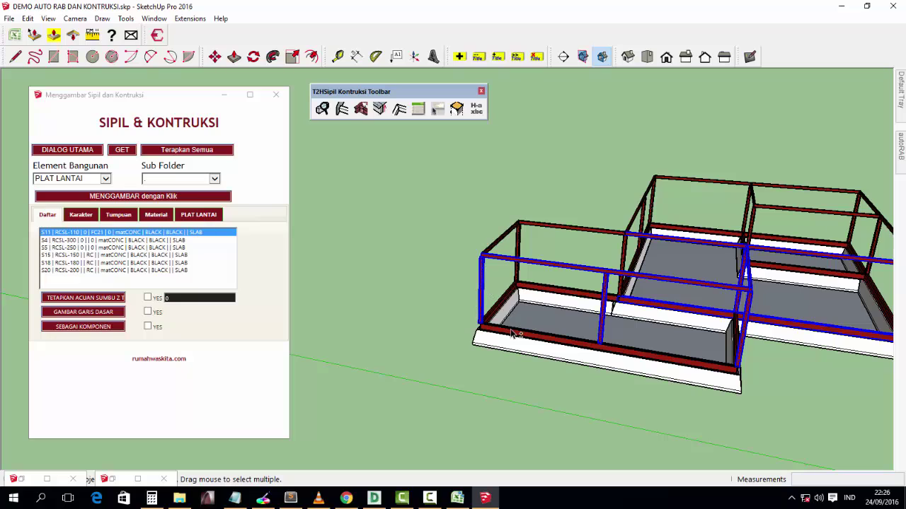
left_click(515, 332)
left_click(504, 302)
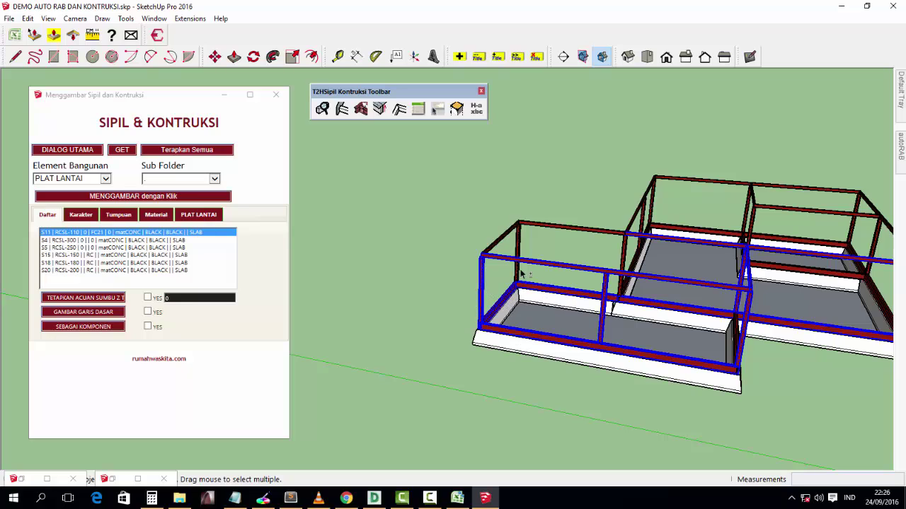
left_click(507, 240)
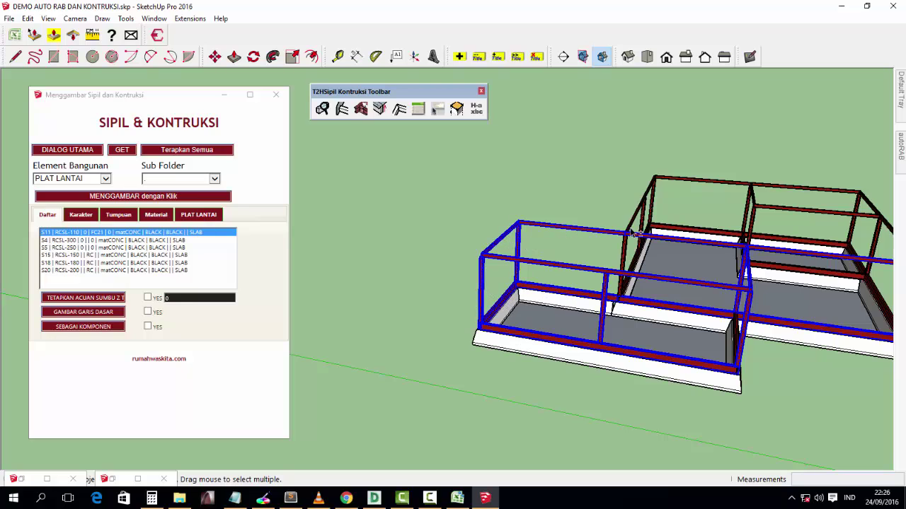
- Extend the selection with the slab-edge, upper and back beams and their posts
scroll(650, 265, "up", 3)
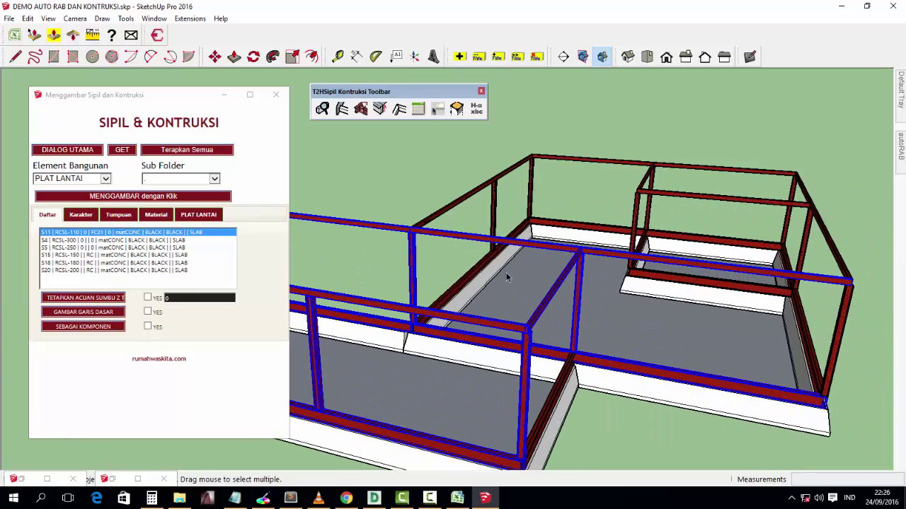
left_click(465, 285)
left_click(493, 213)
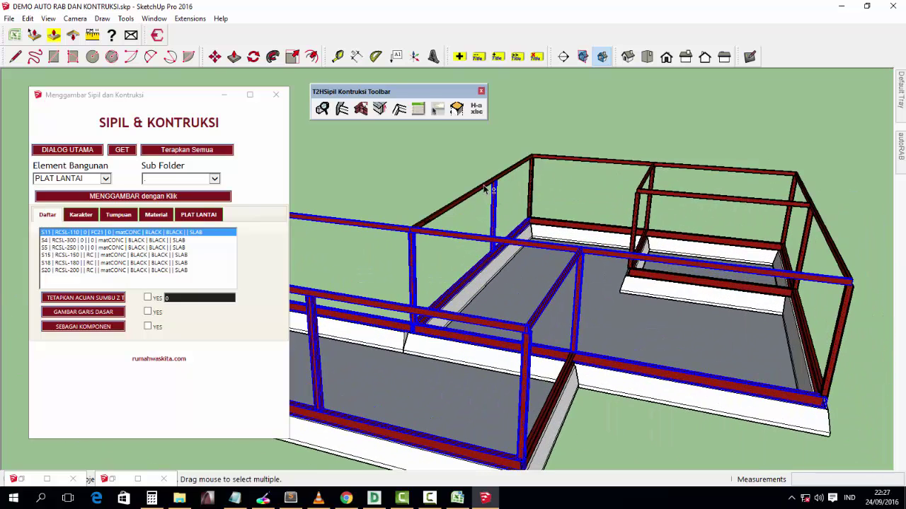
left_click(485, 185)
left_click(529, 187)
left_click(573, 227)
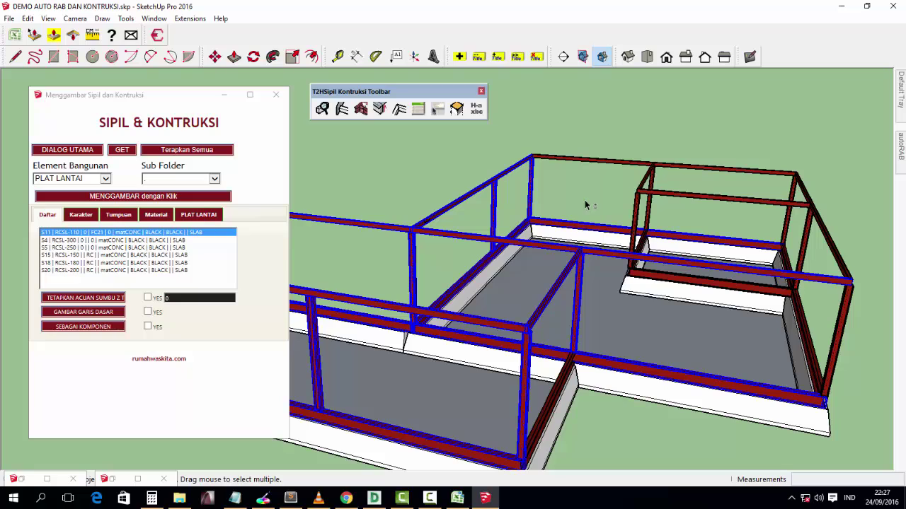
left_click(600, 164)
left_click(646, 183)
- Add the inner corner post, lower beam and right-hand corner posts to the selection
left_click(649, 196)
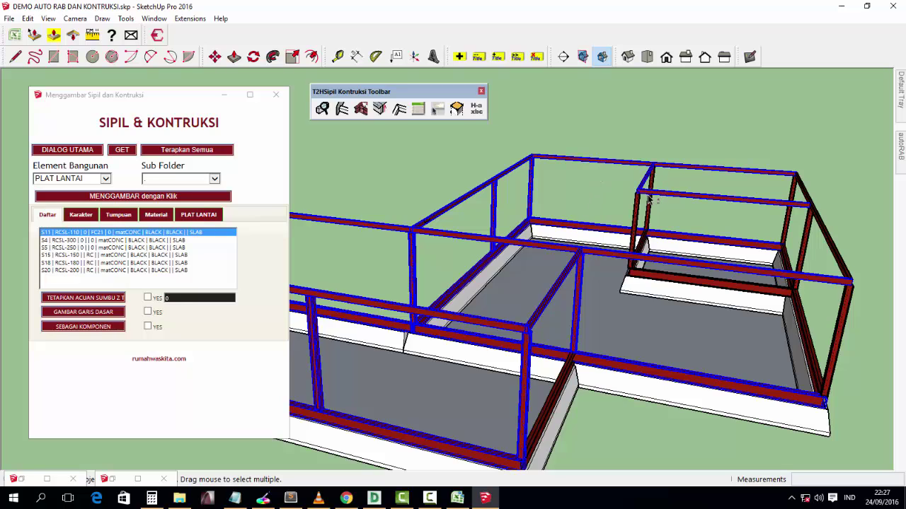
left_click(637, 211)
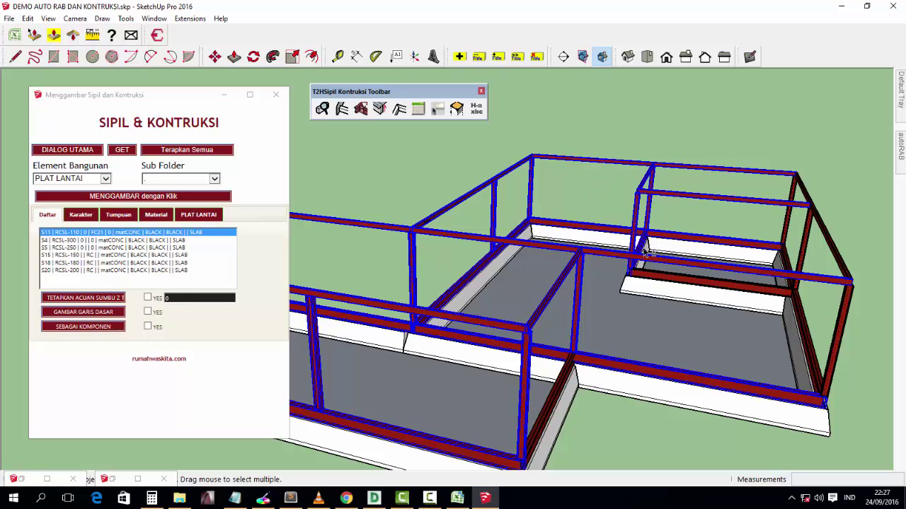
left_click(649, 274)
left_click(800, 327, "shift")
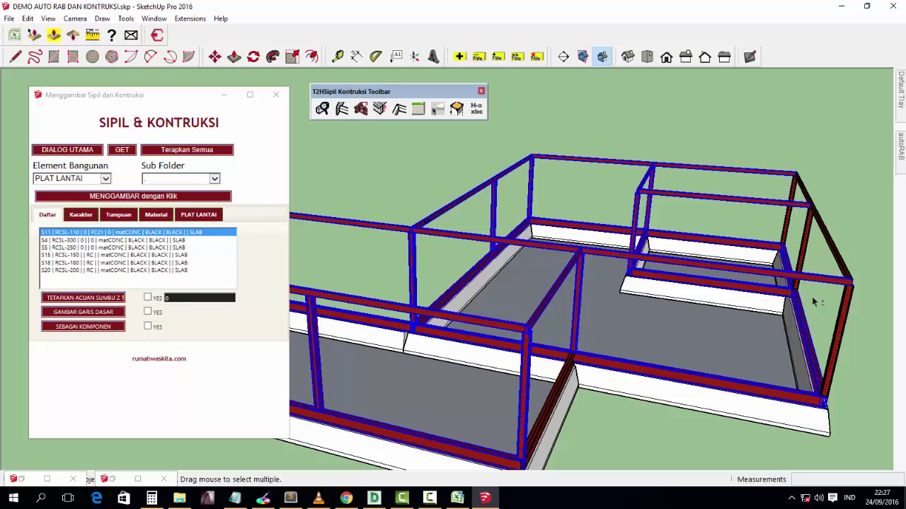
left_click(801, 237, "shift")
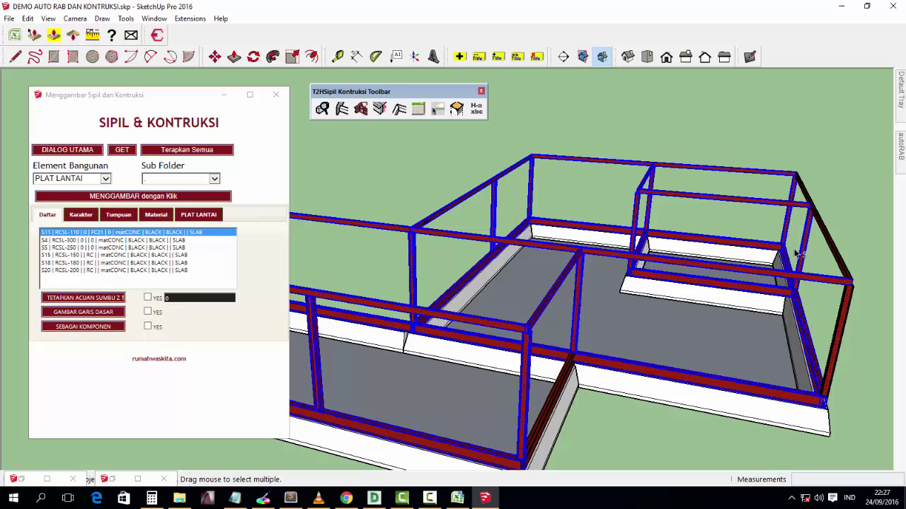
left_click(837, 340, "shift")
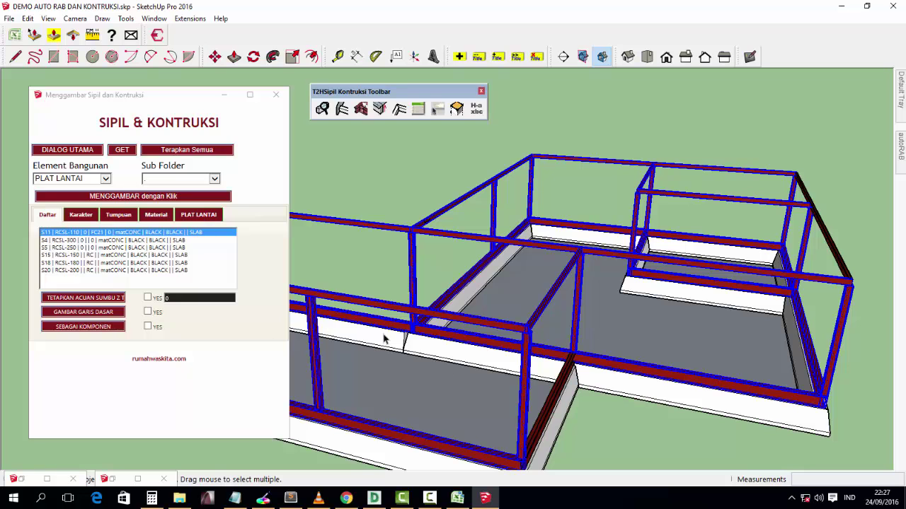
scroll(687, 286, "up", 1)
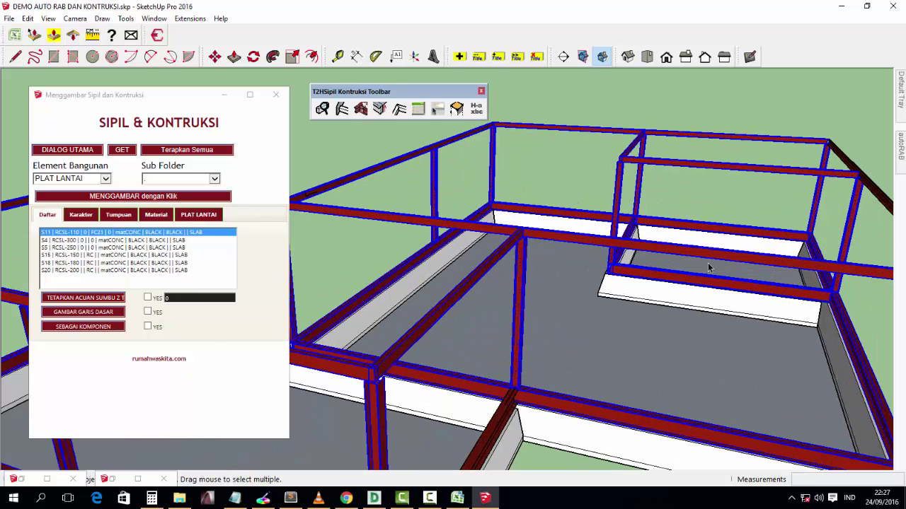
middle_click_drag(793, 215, 655, 220, "shift")
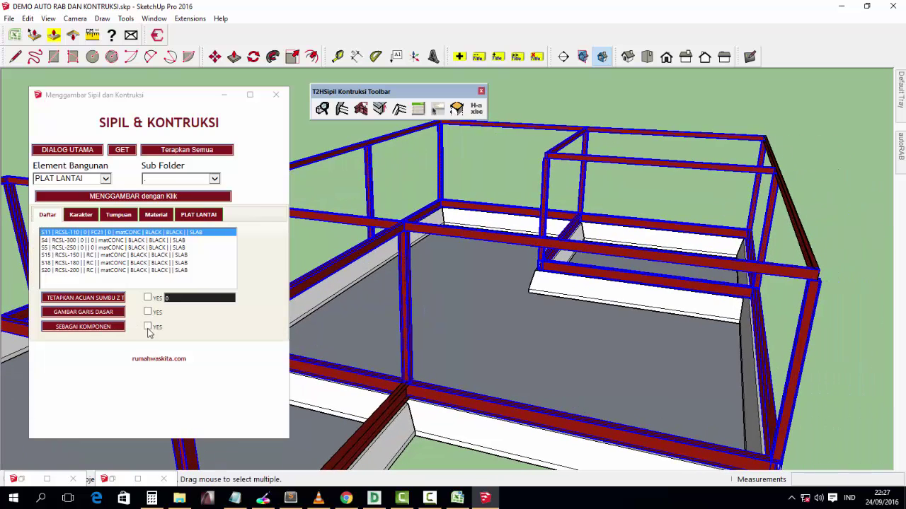
- Add the diagonal beam, then compute the beams' steel weight with AutoRAB and copy the 9812.5 result
left_click(805, 234, "shift")
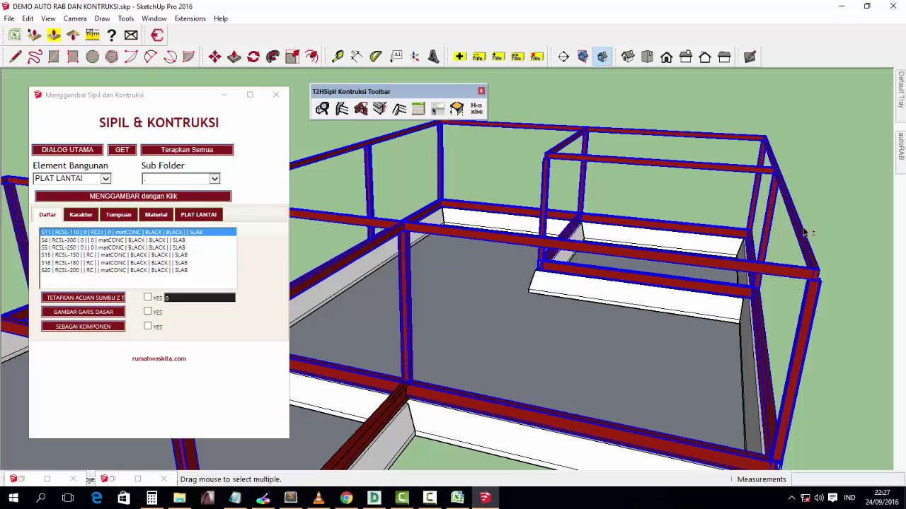
right_click(805, 233)
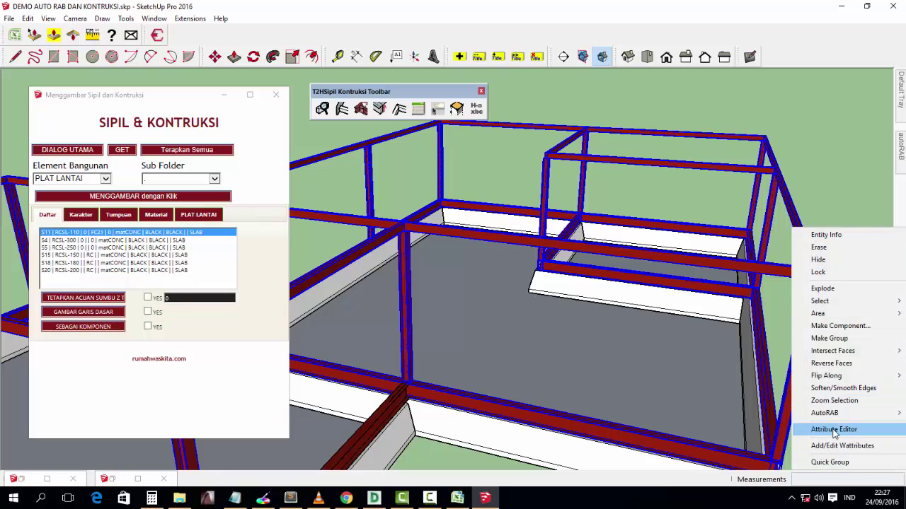
mouse_move(824, 412)
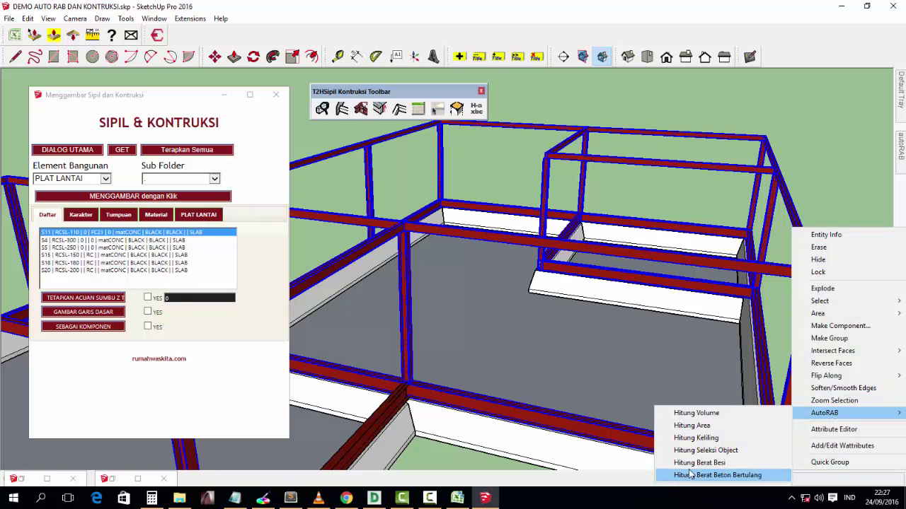
left_click(690, 464)
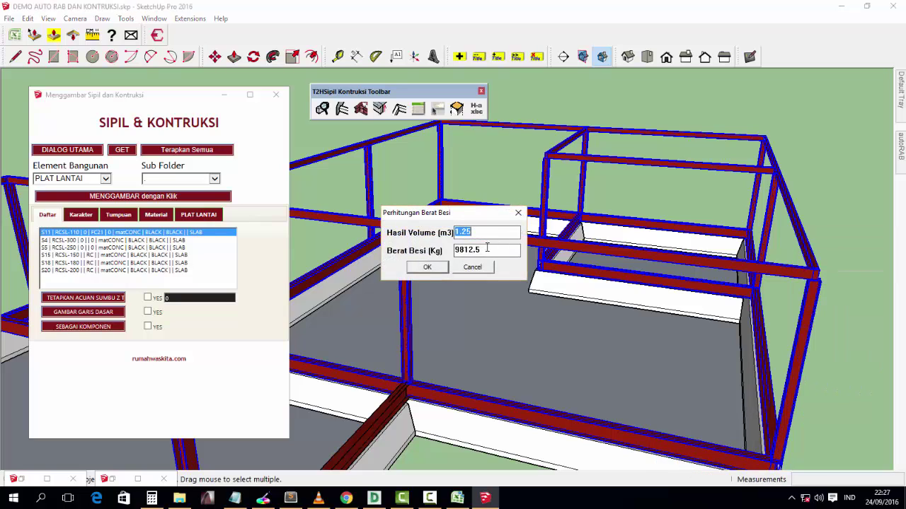
double_click(465, 255)
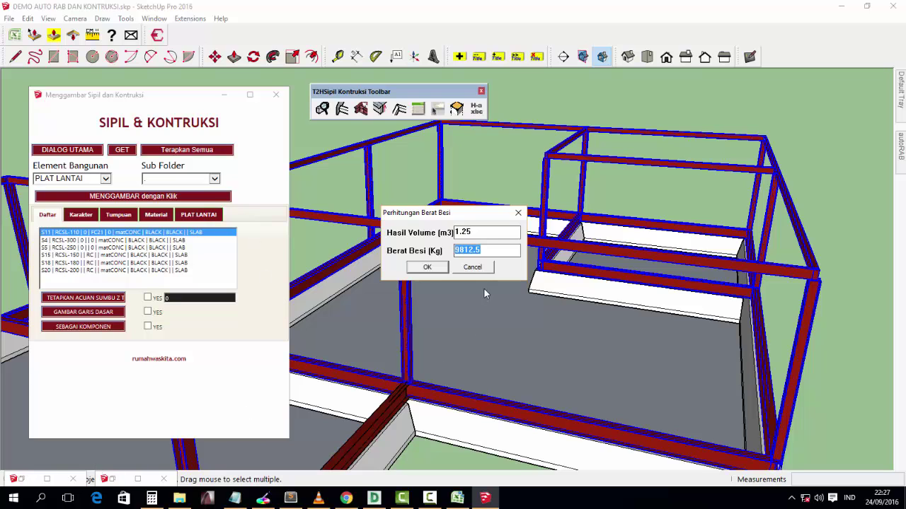
left_click(428, 267)
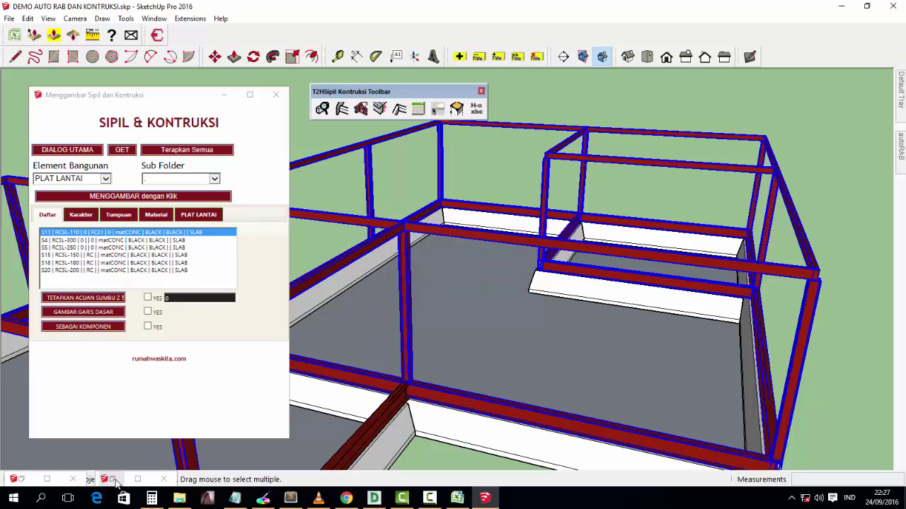
- Close the BST Table Editor saving its TSV data, and restore the Auto Generate RAB window
left_click(759, 110)
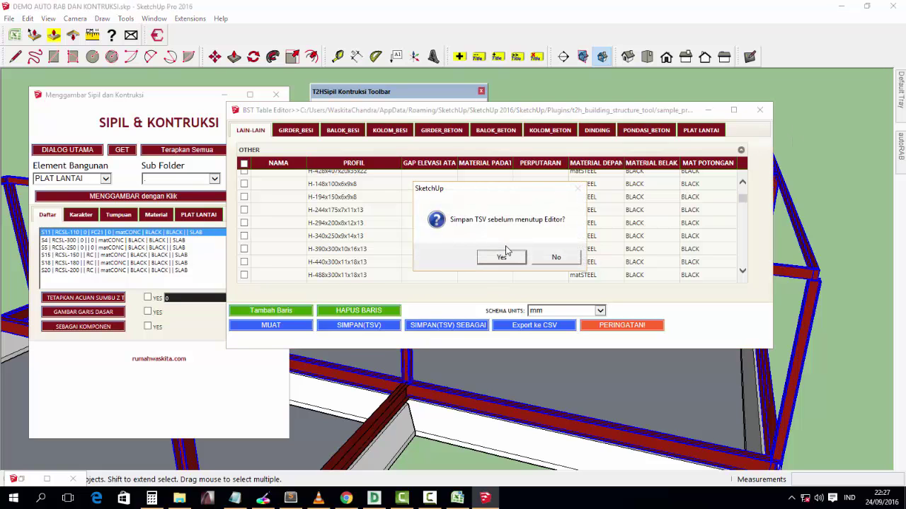
left_click(495, 257)
left_click(604, 265)
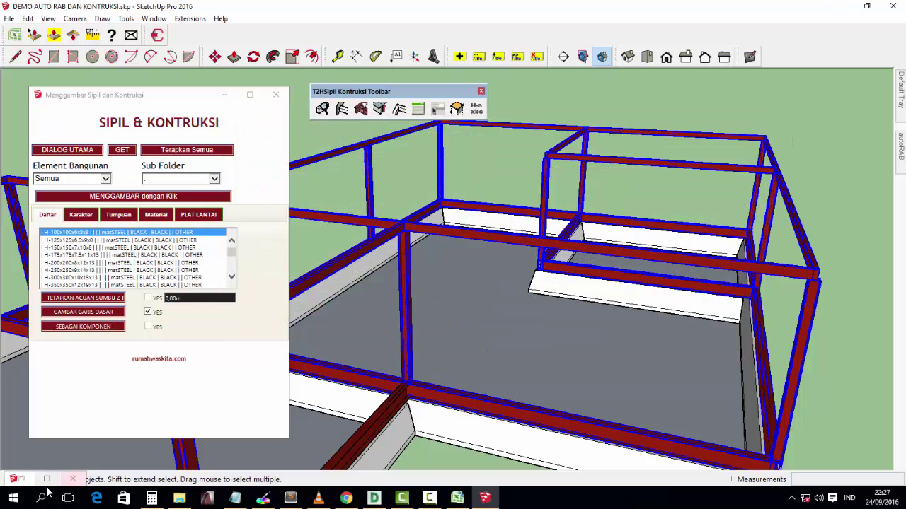
left_click(47, 479)
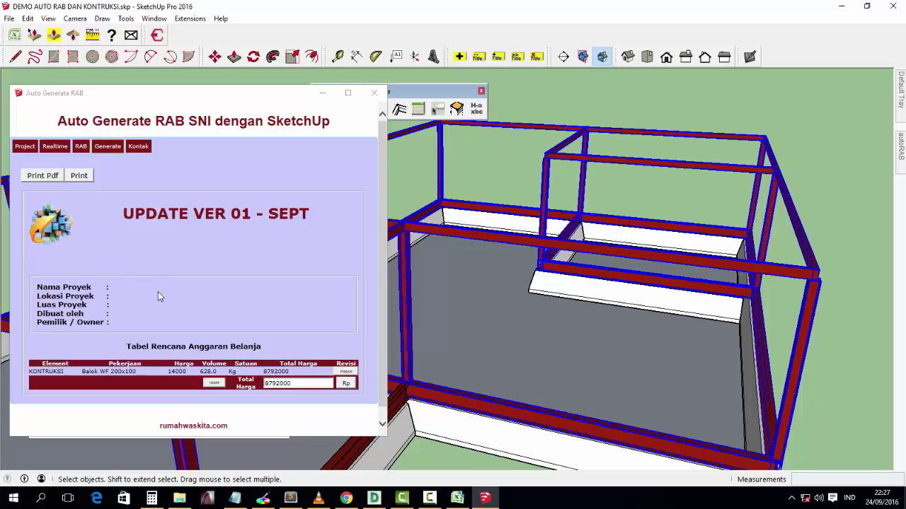
- In the Realtime form, enter Volume 9812.5 and choose KONTRUKSI BARU as the Analisa SNI
left_click(81, 146)
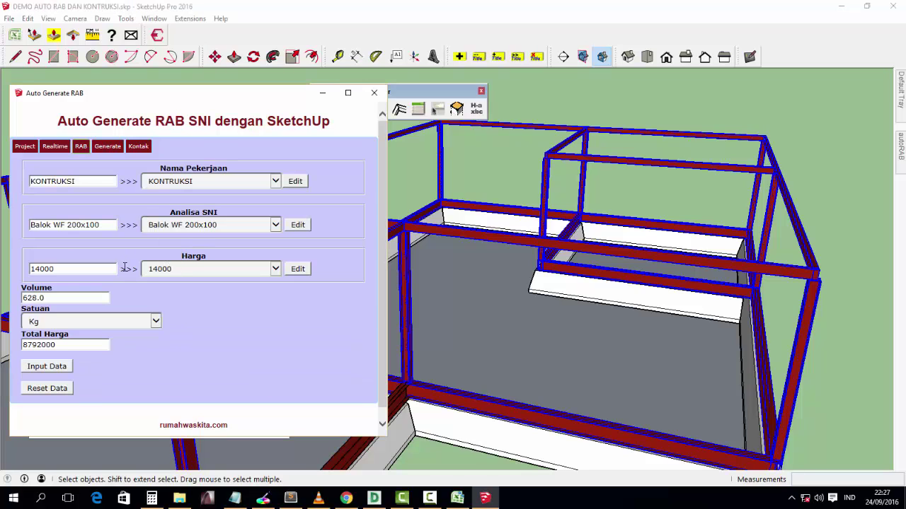
double_click(43, 297)
type("9812.5")
left_click_drag(102, 223, 21, 228)
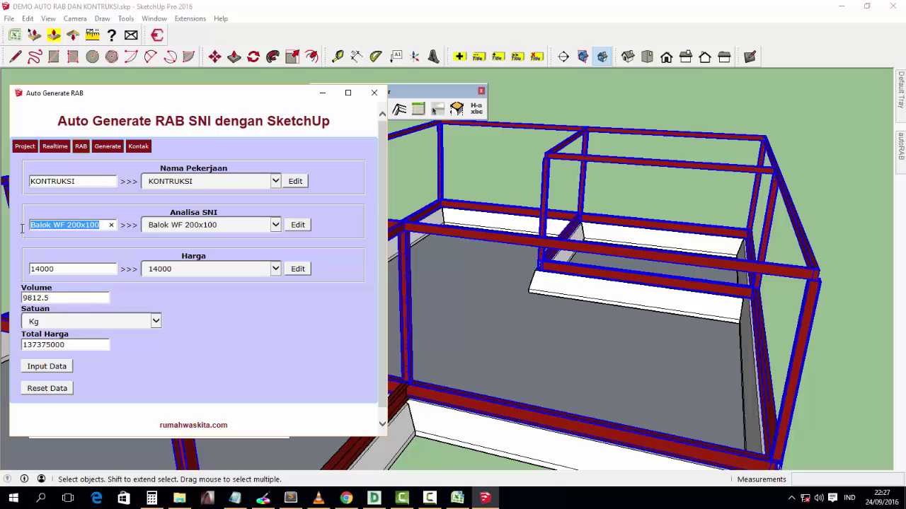
type("KONTRUKSI BARU")
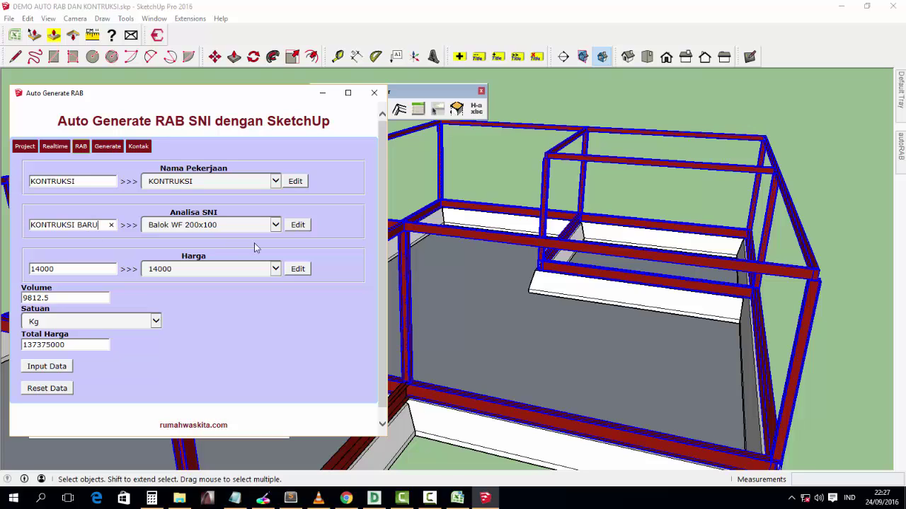
left_click(258, 225)
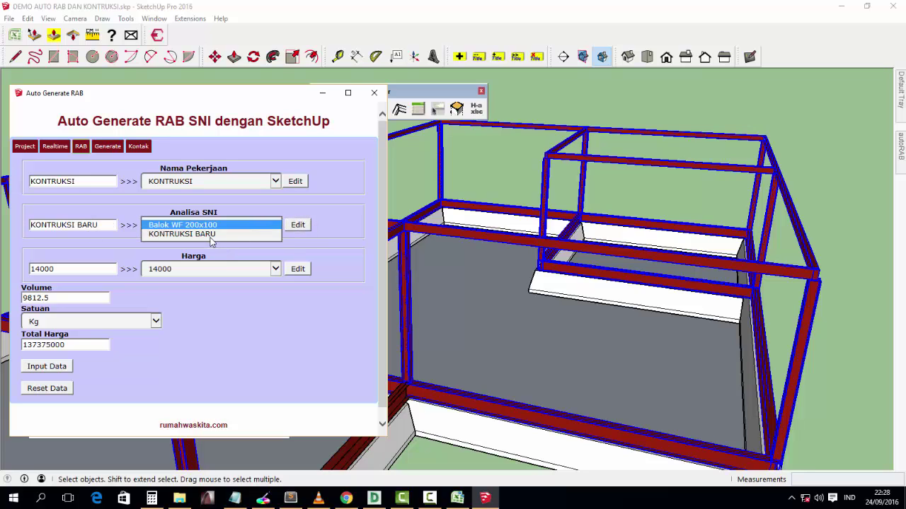
left_click(210, 235)
- Add a Harga of 14000, re-enter Volume 9812.5, submit the line, and view the generated estimate
left_click(217, 270)
left_click(96, 273)
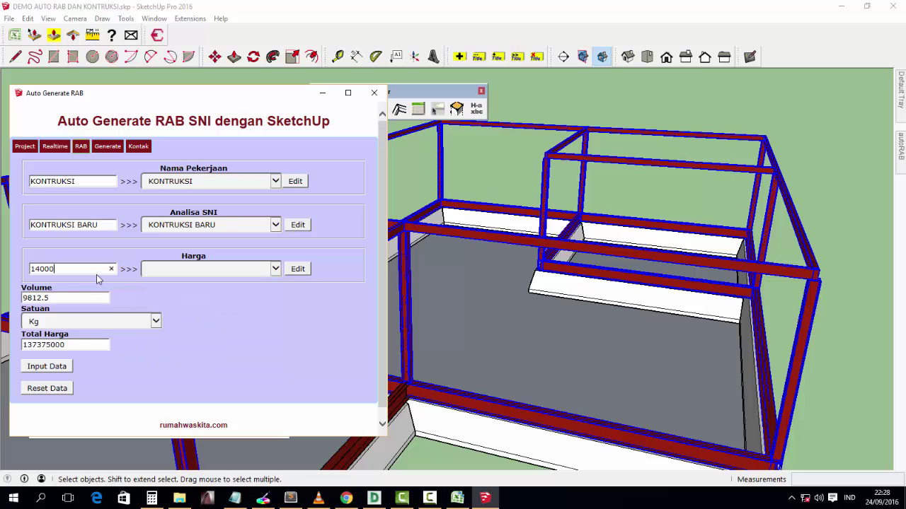
left_click_drag(96, 273, 30, 277)
left_click(296, 273)
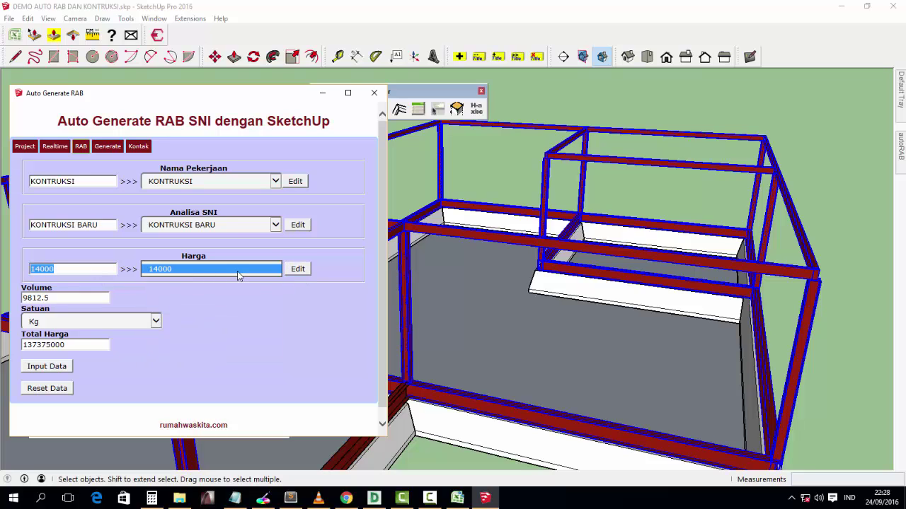
left_click(78, 296)
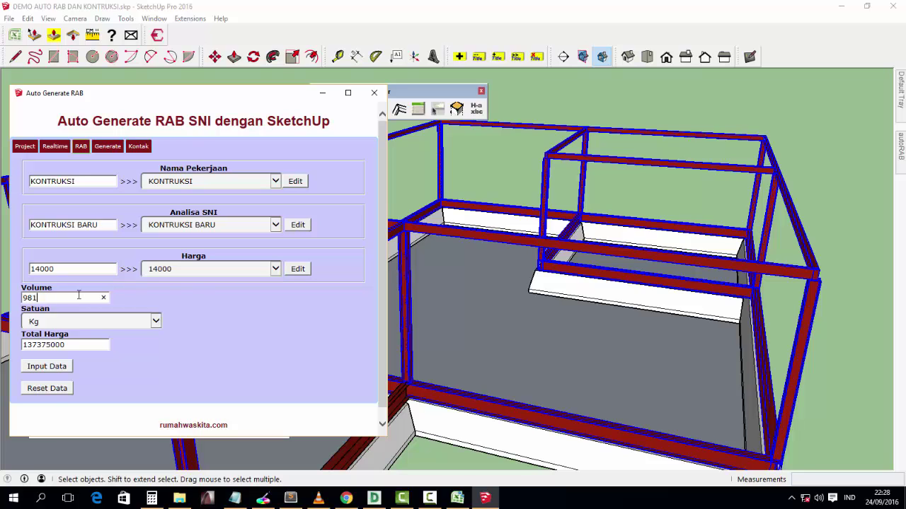
type("9812.5")
left_click(46, 367)
left_click(107, 152)
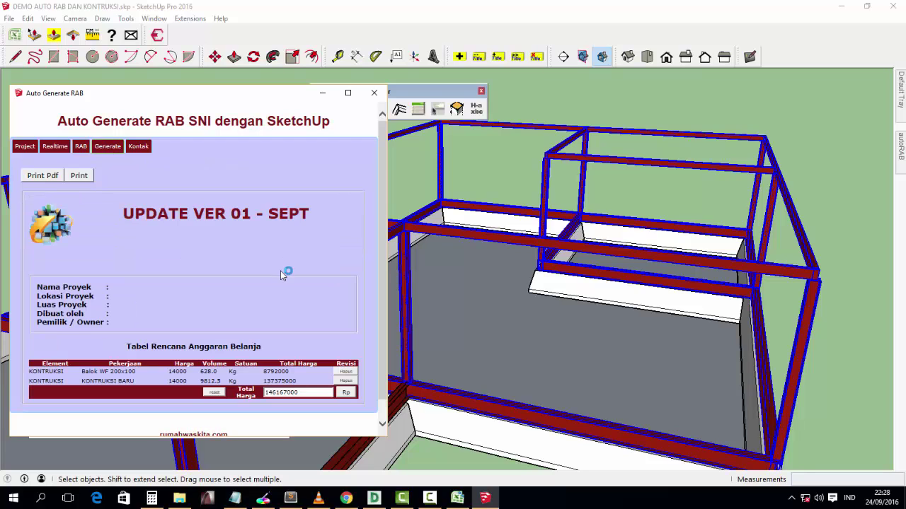
scroll(280, 271, "down", 1)
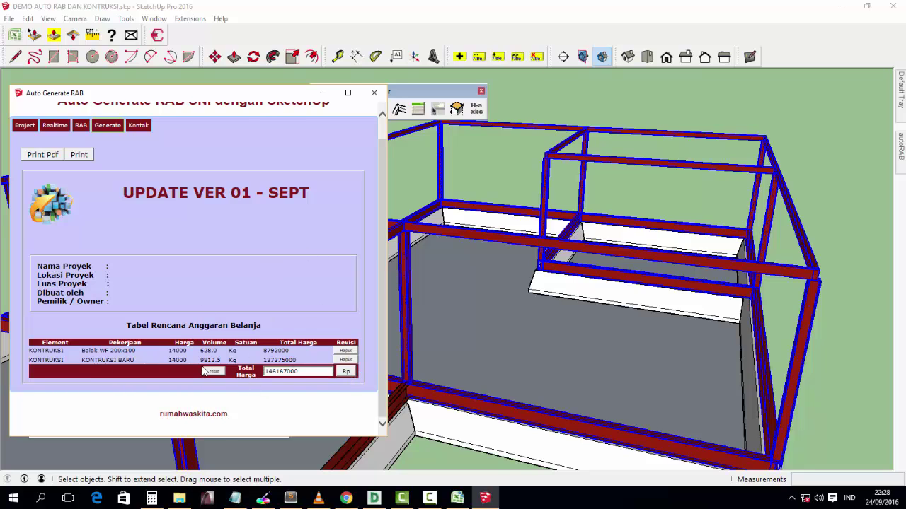
- Refresh the generated cost table and open the options for the white beam in the model
left_click(204, 371)
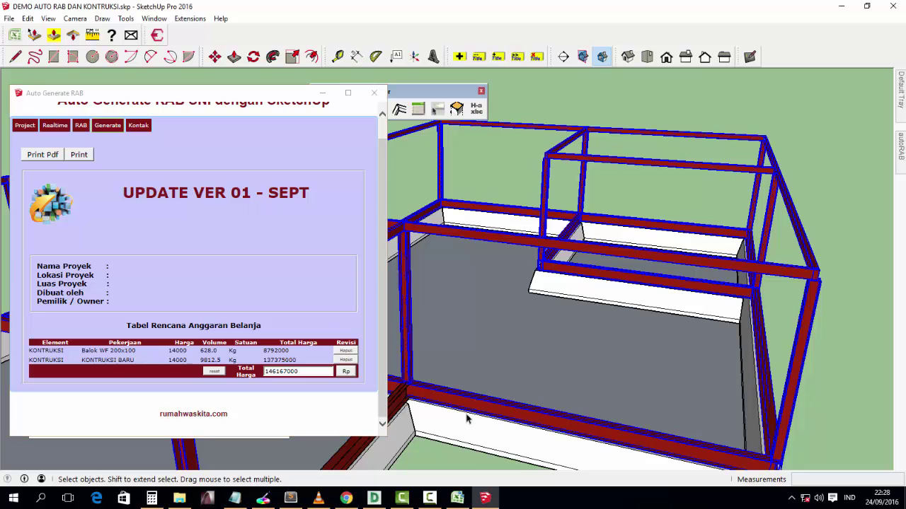
left_click(476, 423)
right_click(475, 423)
mouse_move(531, 362)
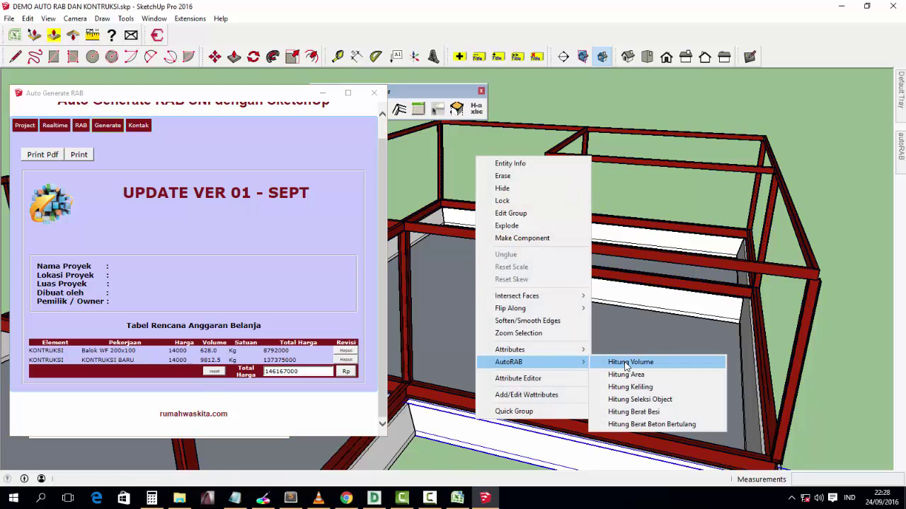
left_click(821, 340)
- Zoom to the building, select its wall, and hide the Structure-RC_WALL layer
scroll(726, 353, "down", 2)
scroll(726, 354, "down", 3)
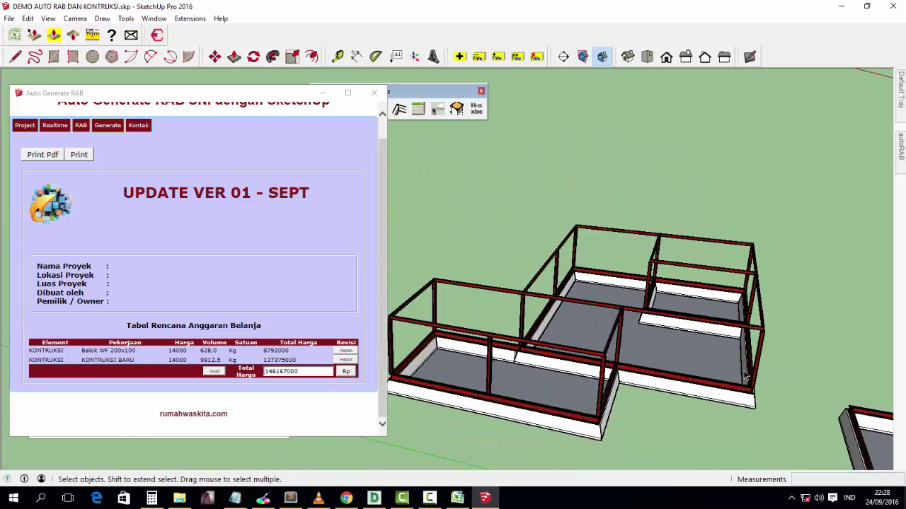
scroll(744, 376, "up", 2)
scroll(755, 376, "up", 2)
scroll(736, 354, "up", 2)
scroll(724, 329, "up", 2)
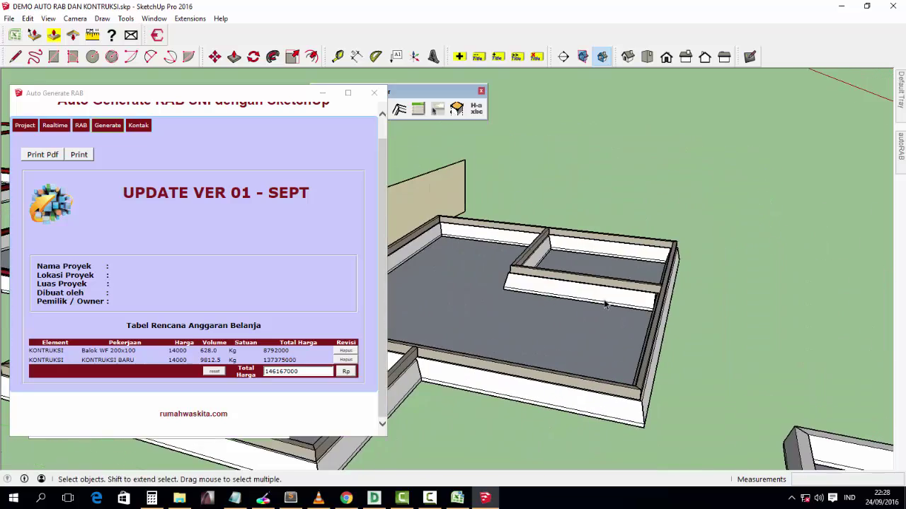
scroll(605, 305, "down", 3)
scroll(635, 312, "up", 3)
scroll(636, 313, "up", 2)
left_click(635, 312)
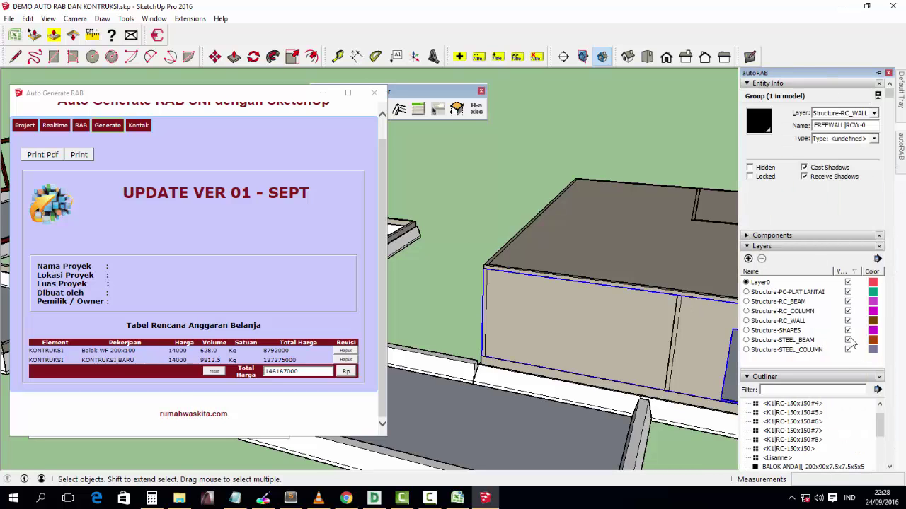
left_click(848, 321)
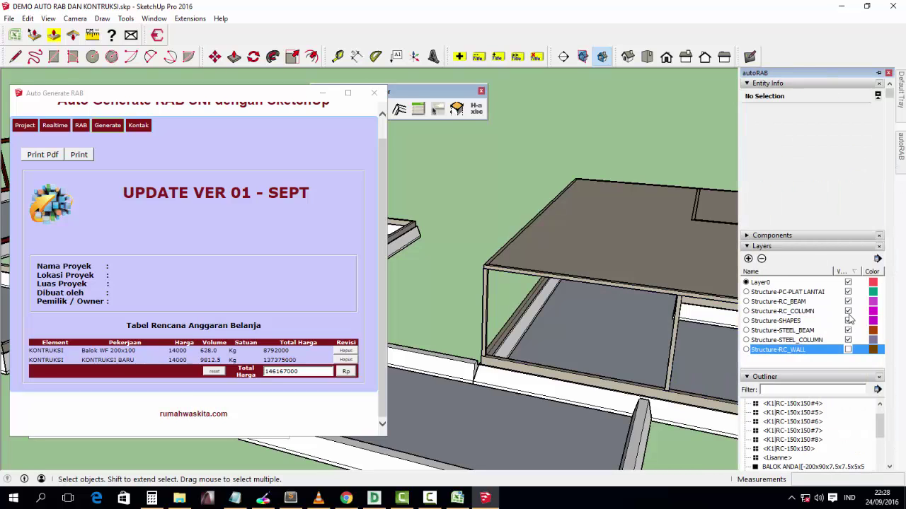
- Delete the floor slab, then undo to restore it
left_click(690, 258)
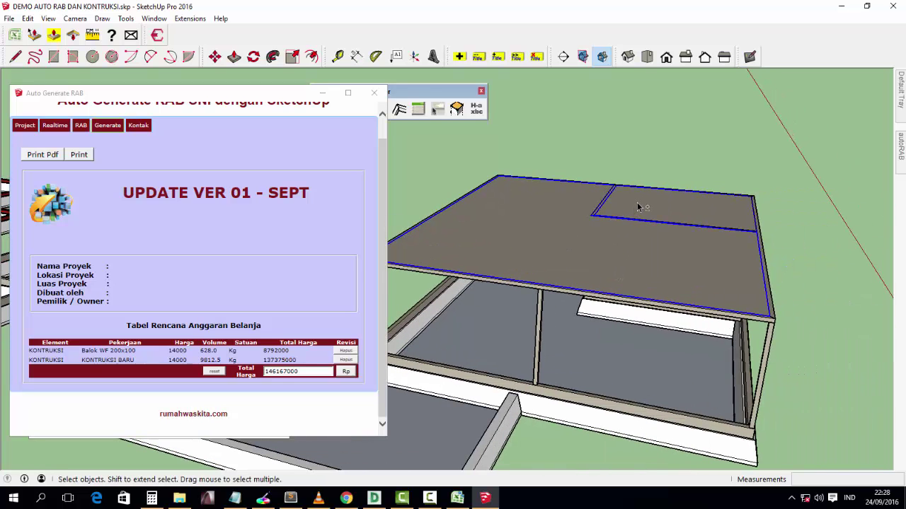
key("Delete")
key("ctrl+z")
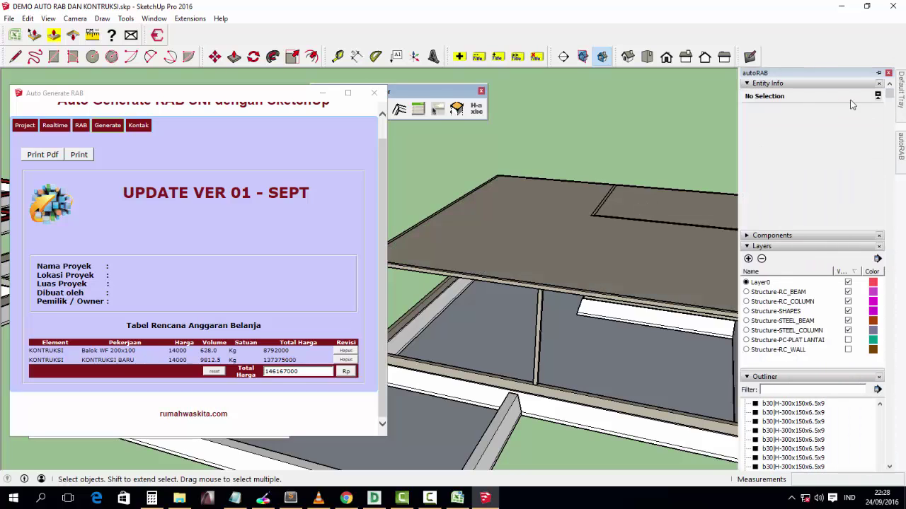
- Move the roof slabs to a hidden layer through their Entity Info
mouse_move(900, 90)
left_click(644, 205)
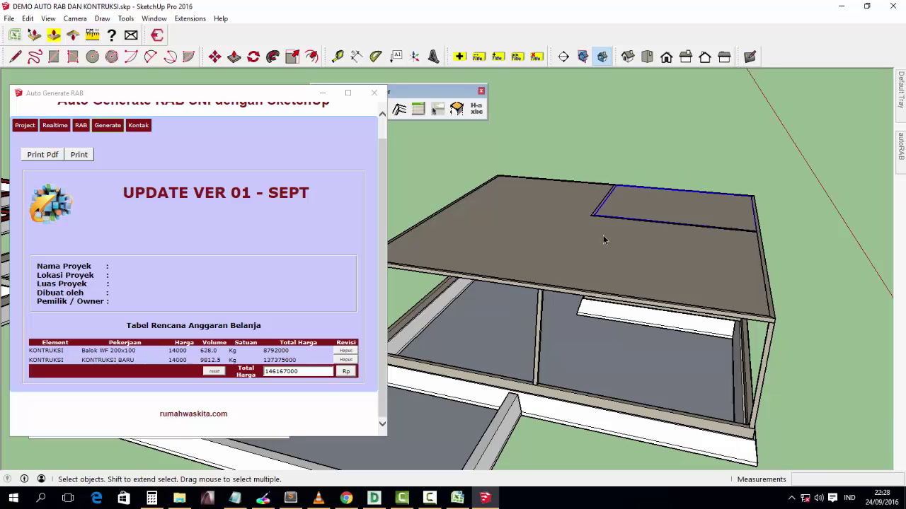
right_click(602, 237)
left_click(626, 226)
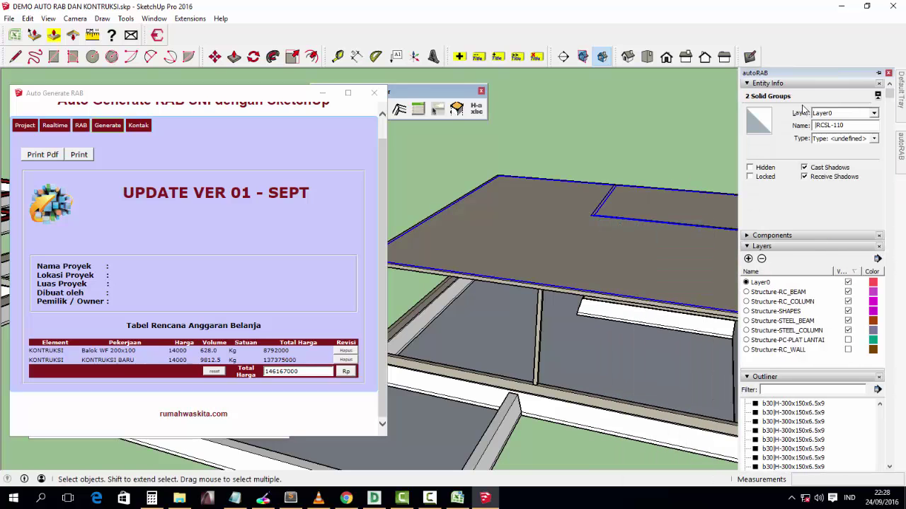
left_click(842, 113)
left_click(835, 172)
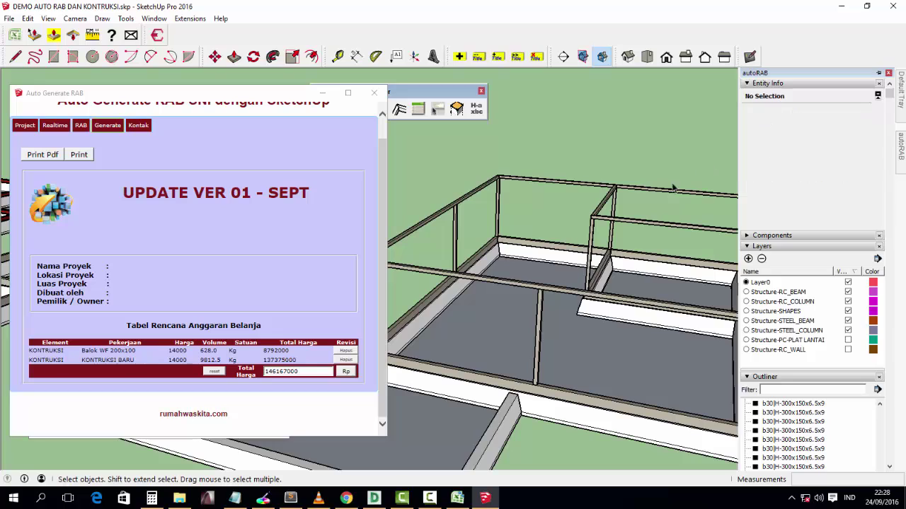
- Orbit around the frame and add the inner back and back-right ring beams to the selection
middle_click_drag(676, 189, 653, 234)
scroll(651, 219, "up", 2)
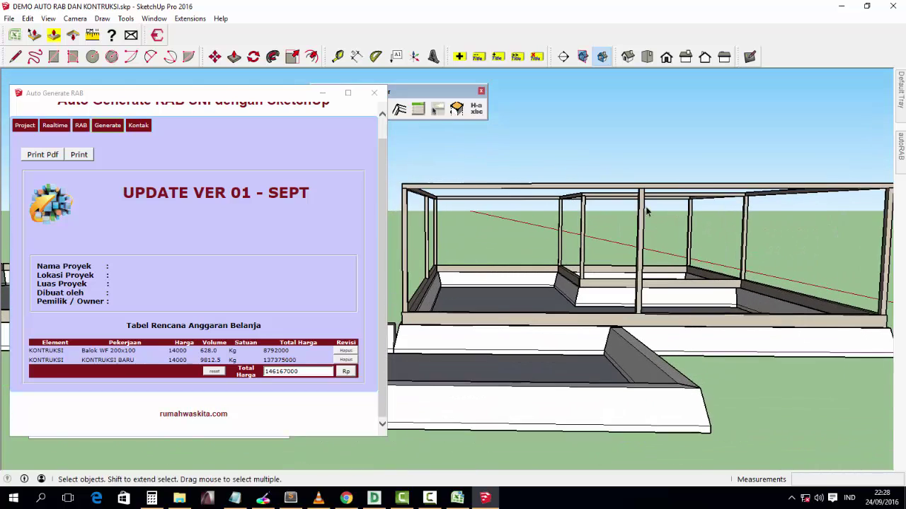
scroll(645, 213, "up", 1)
middle_click_drag(641, 262, 616, 301)
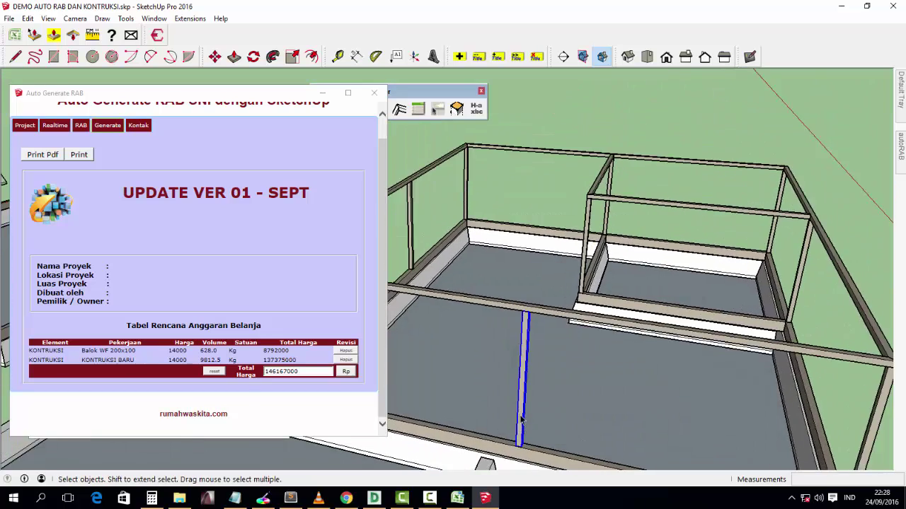
scroll(611, 309, "up", 2)
scroll(611, 309, "down", 2)
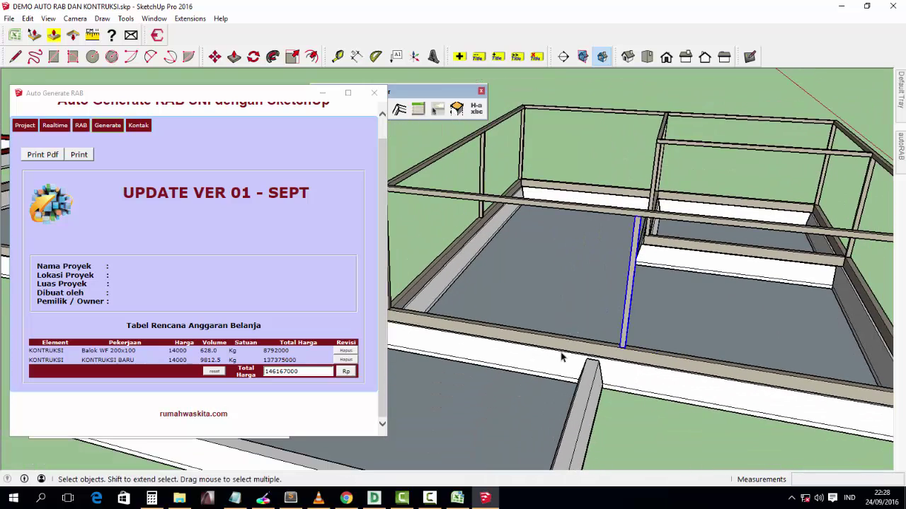
scroll(565, 346, "up", 2)
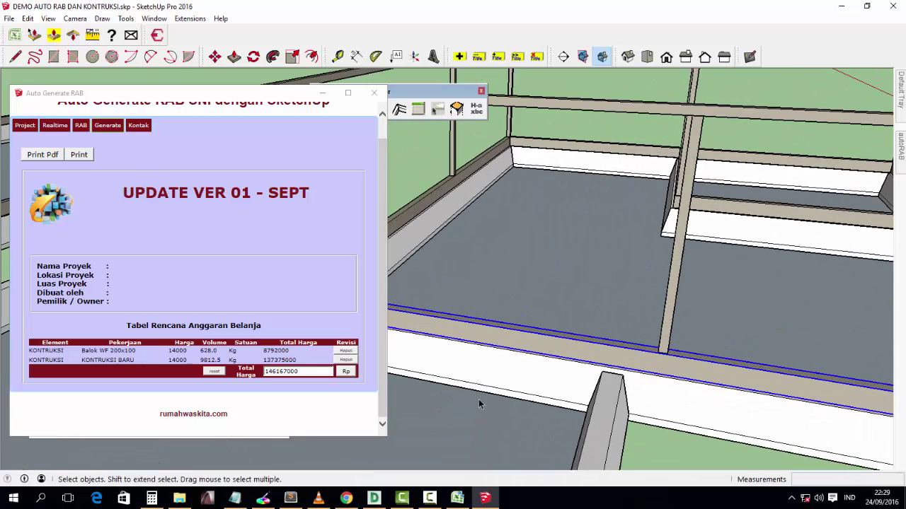
scroll(516, 273, "down", 3)
middle_click_drag(536, 314, 690, 278)
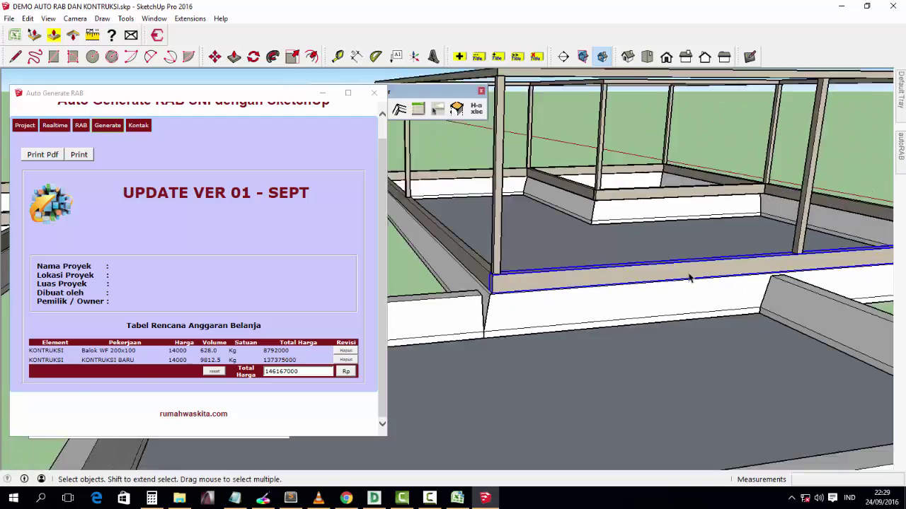
scroll(697, 277, "down", 2)
scroll(720, 270, "down", 2)
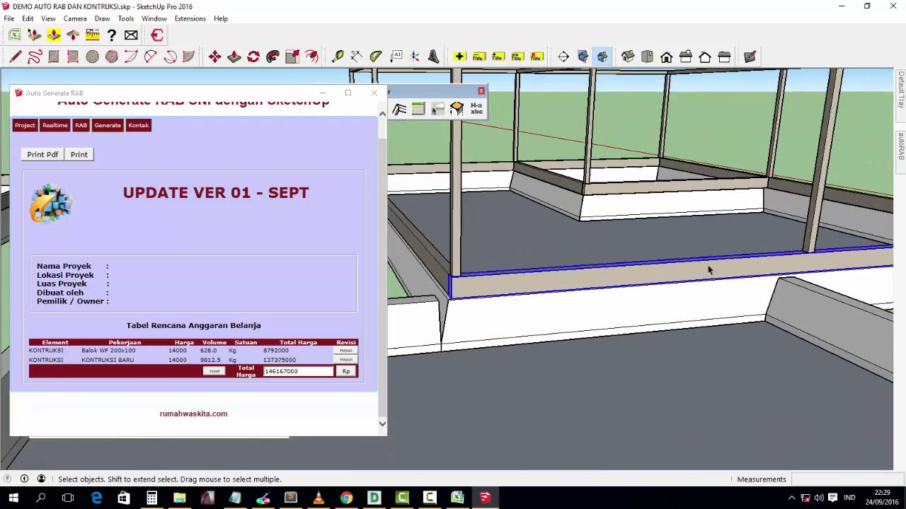
scroll(712, 267, "down", 1)
mouse_move(712, 266)
middle_mouse_down()
mouse_move(687, 307)
mouse_move(688, 278)
mouse_move(541, 283)
middle_mouse_up()
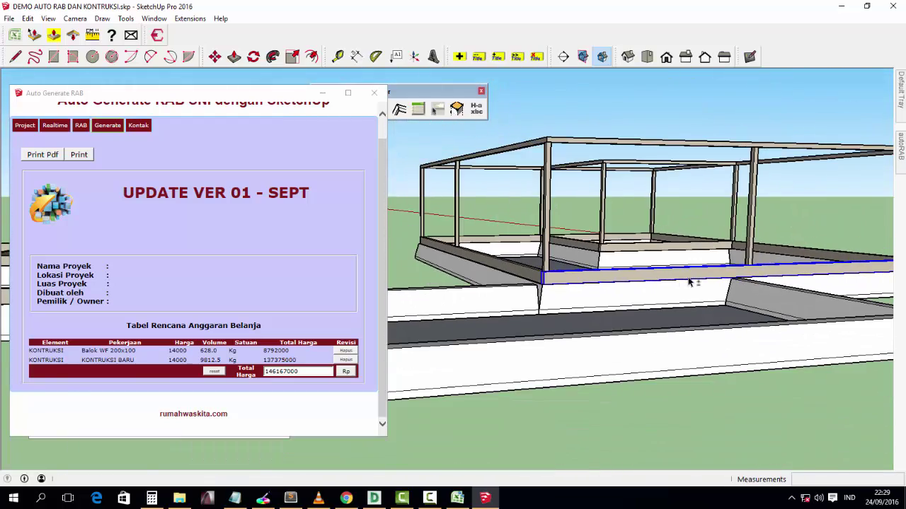
left_click(594, 246, "shift")
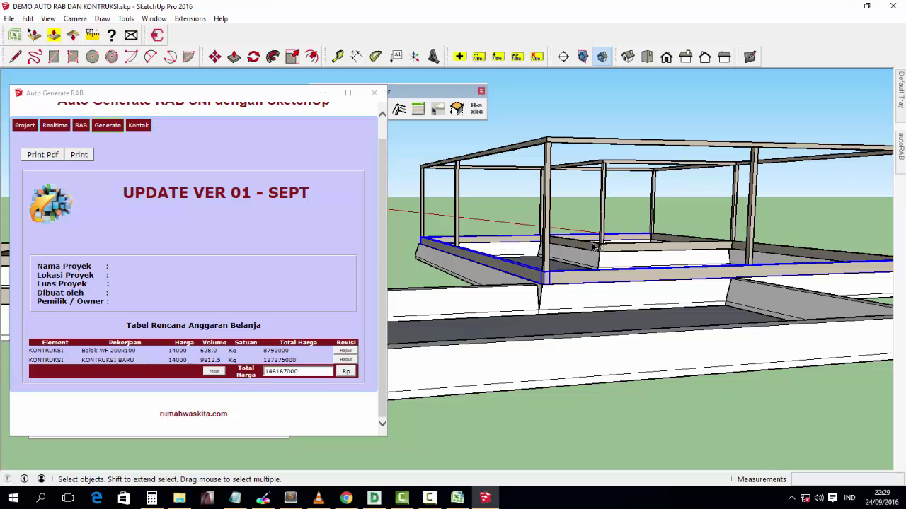
left_click(658, 246, "shift")
middle_click_drag(777, 253, 483, 342)
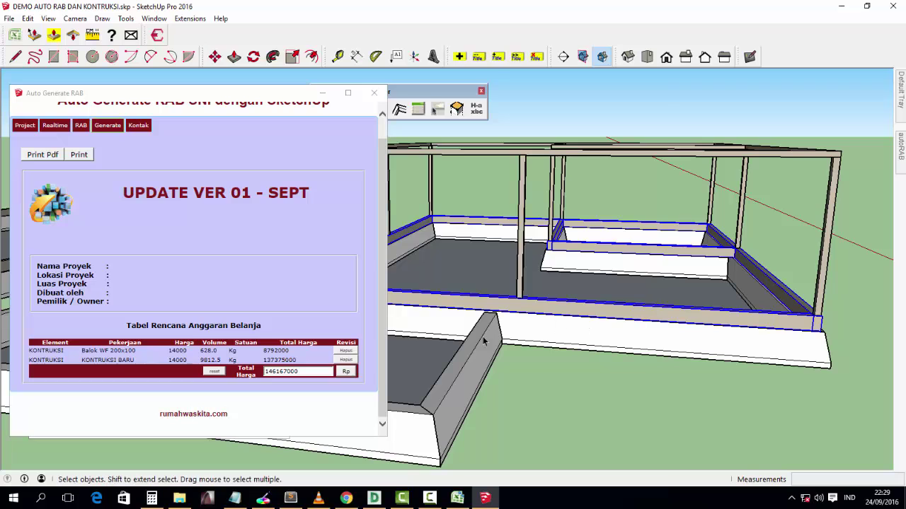
- Calculate the ring beams' volume with AutoRAB: 6.53 m³ and 99.22 m²
right_click(554, 310)
mouse_move(610, 248)
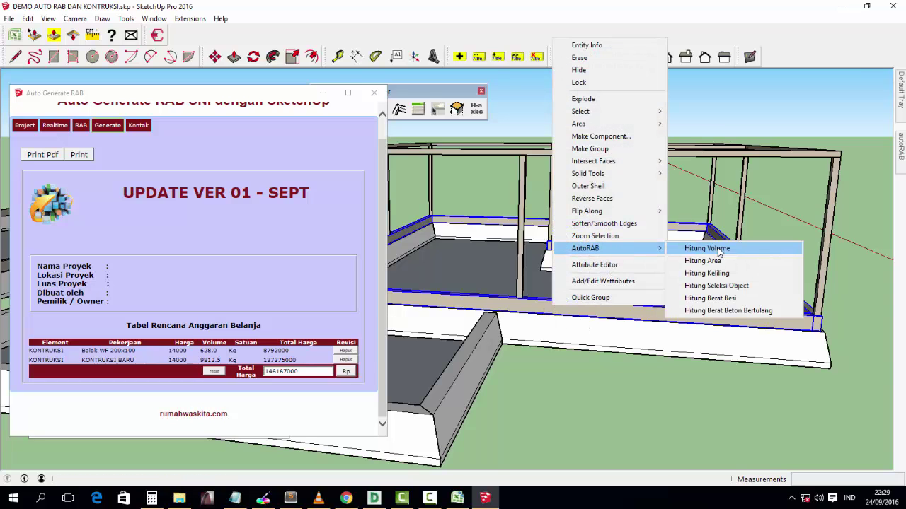
left_click(707, 249)
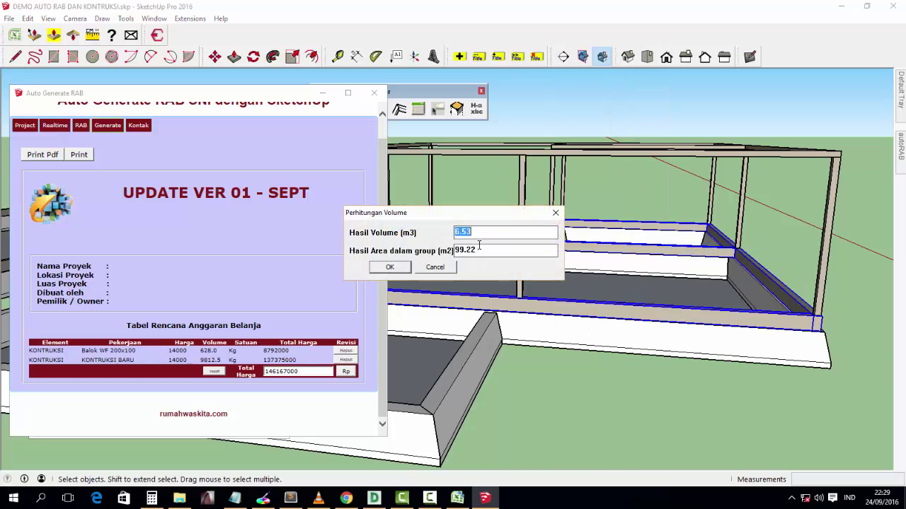
left_click(397, 271)
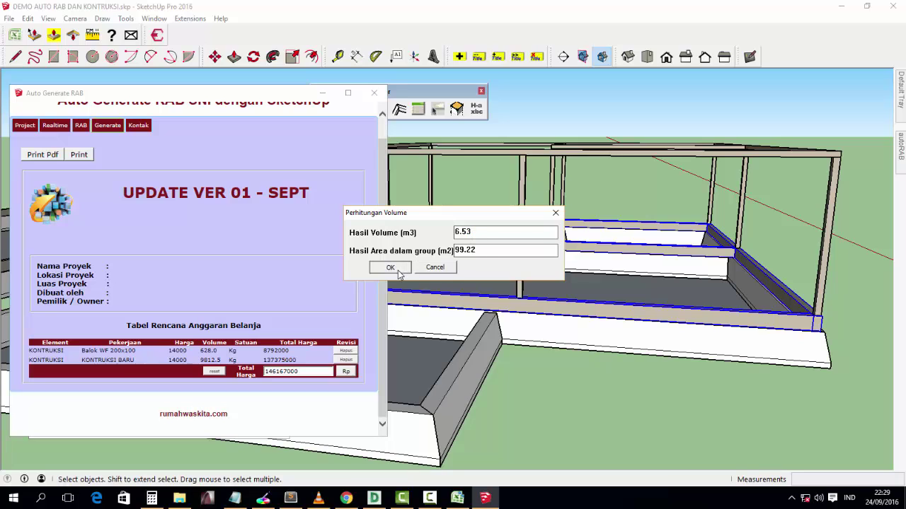
- Clear the selection, select the long beam across the frame, and zoom out over the slabs
left_click(631, 186)
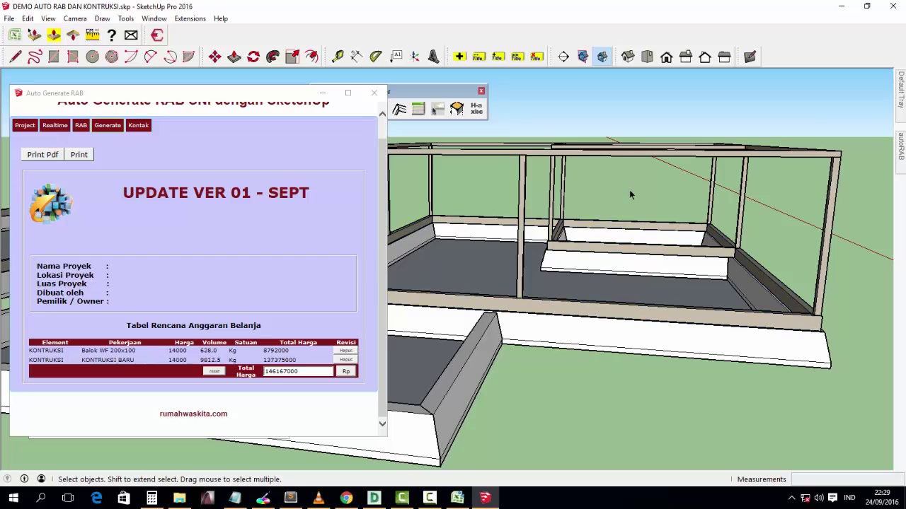
mouse_move(629, 189)
middle_mouse_down()
mouse_move(556, 265)
mouse_move(542, 251)
middle_mouse_up()
left_click(542, 251)
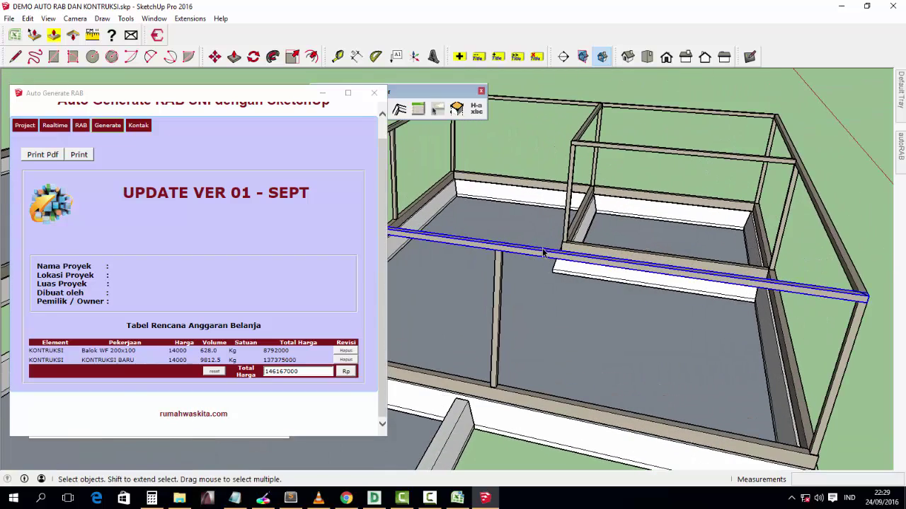
scroll(495, 292, "down", 3)
scroll(502, 305, "down", 3)
middle_click_drag(513, 317, 453, 312)
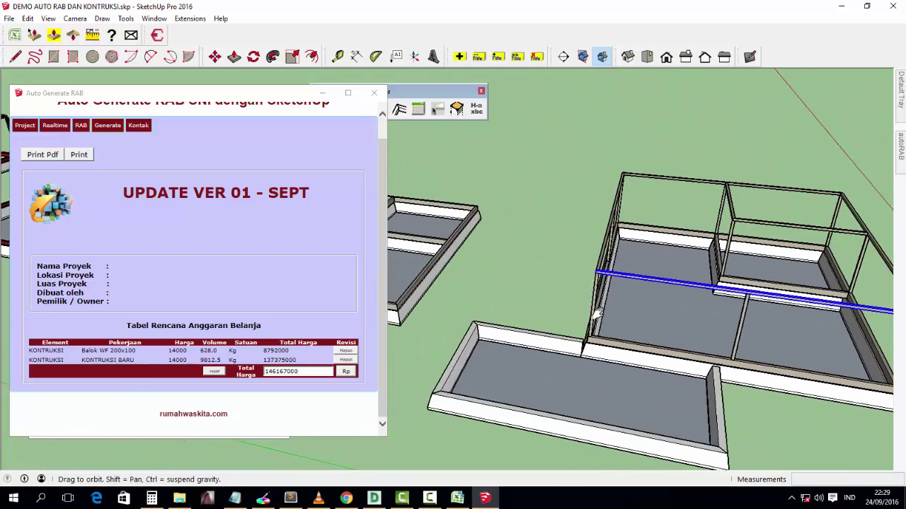
- Minimize the cost estimate window and set Element Bangunan to BALOK_BETON
left_click(323, 92)
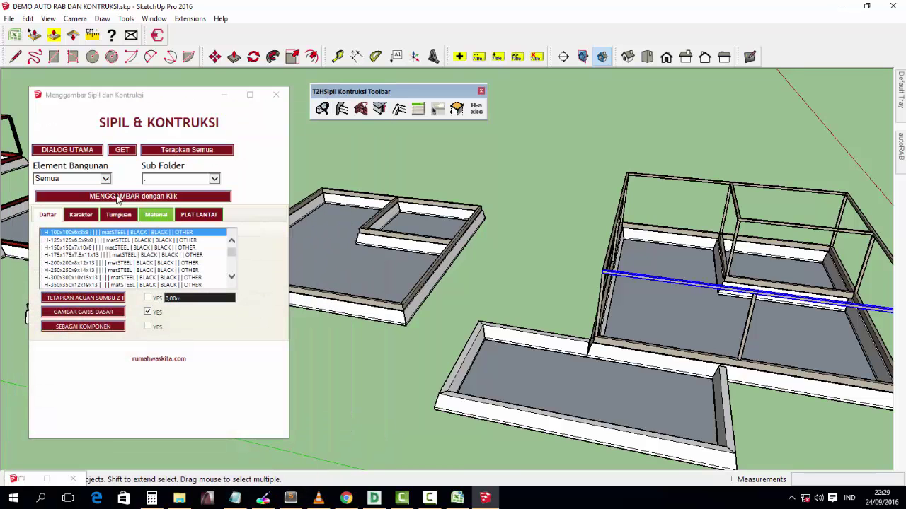
left_click(84, 181)
left_click(60, 205)
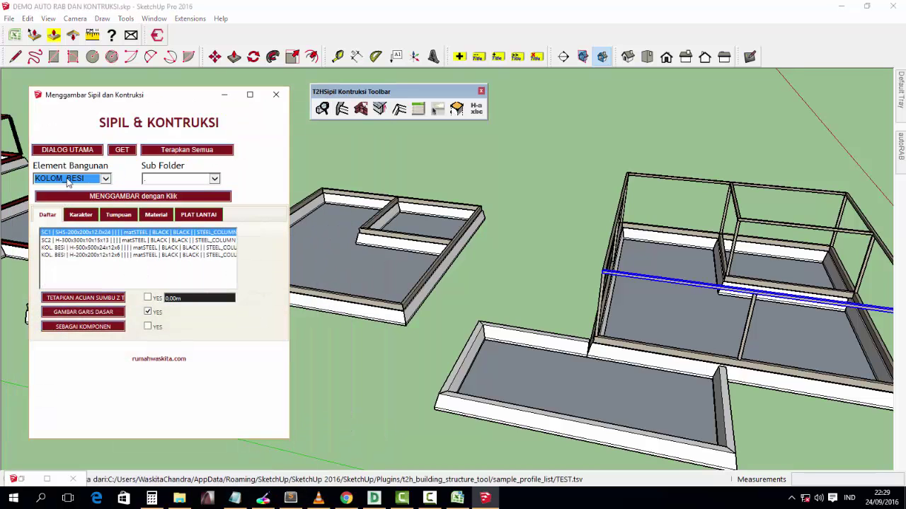
left_click(71, 179)
left_click(62, 196)
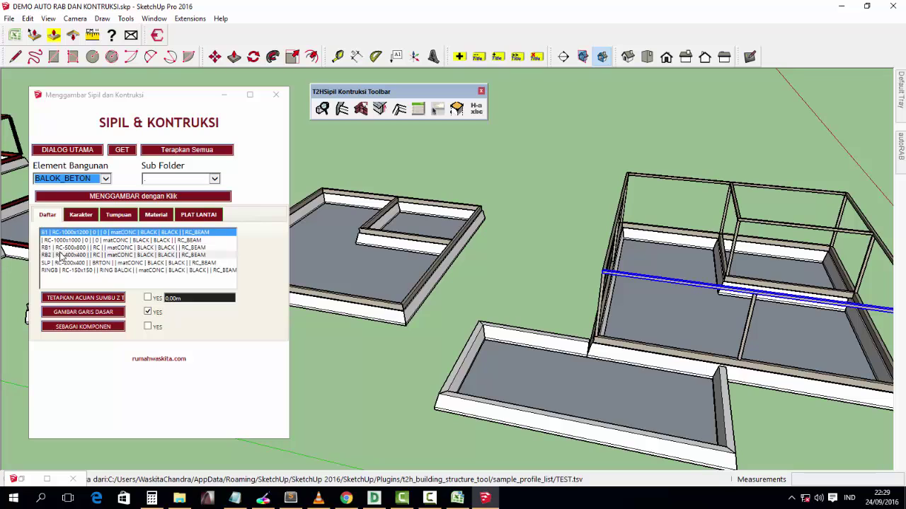
- Draw new SLP concrete beams on the ground with MENGGAMBAR
left_click(73, 263)
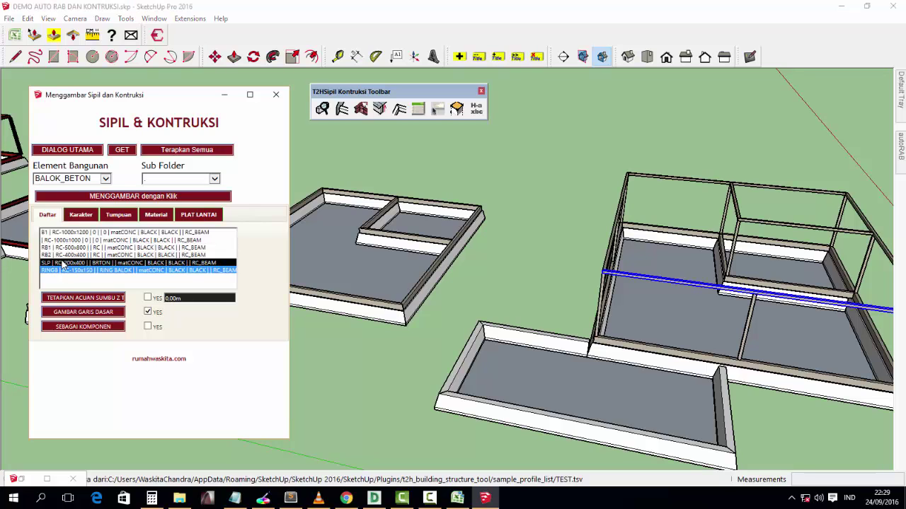
left_click(150, 199)
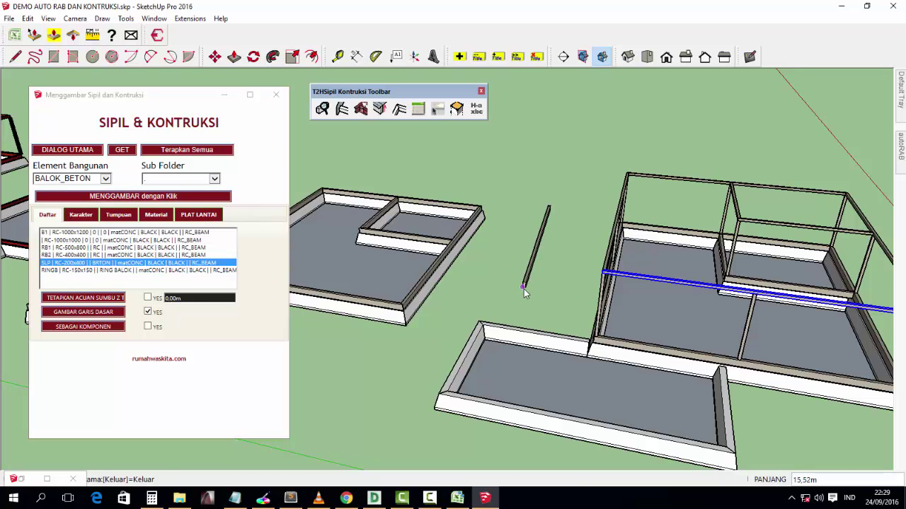
left_click(464, 290)
left_click(514, 242)
left_click(530, 194)
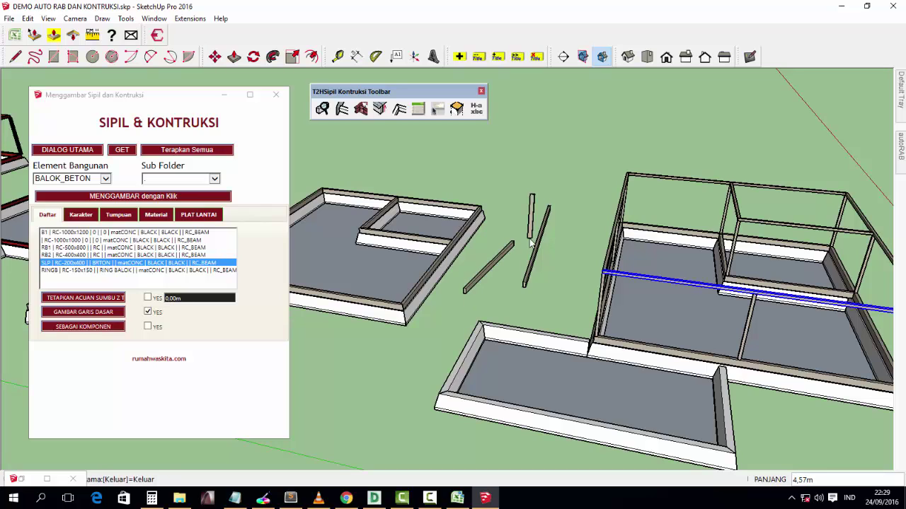
- Draw two RINGB ring beams on the ground and one across the top of the frame
left_click(85, 270)
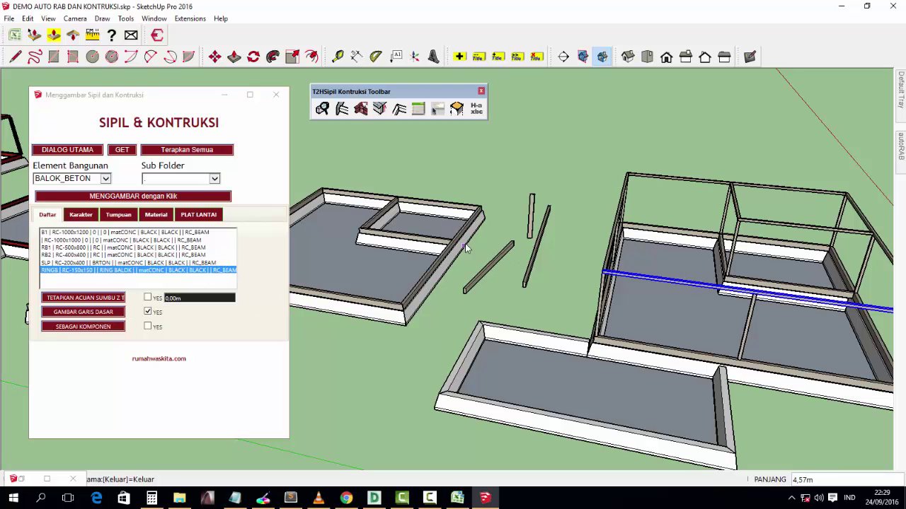
left_click(580, 215)
left_click(545, 287)
left_click(511, 304)
left_click(436, 321)
scroll(495, 293, "up", 2)
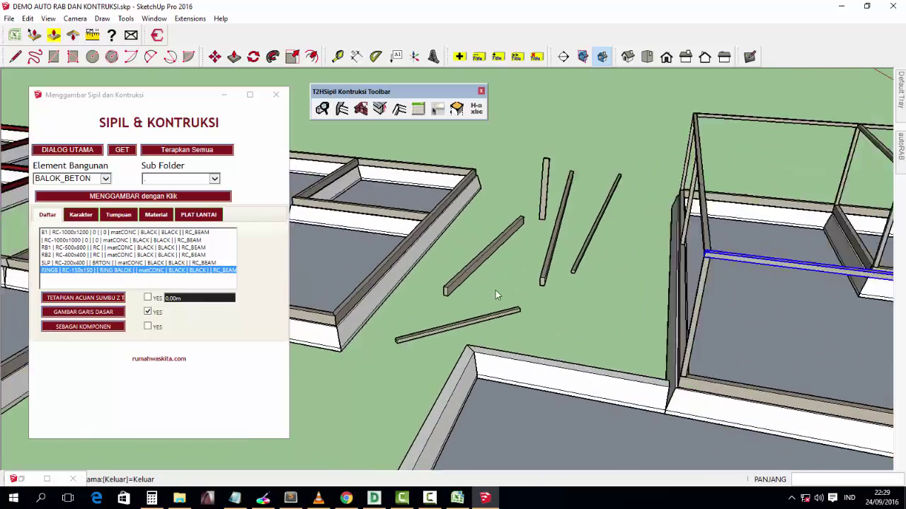
scroll(552, 273, "up", 2)
mouse_move(552, 274)
middle_mouse_down()
mouse_move(484, 225)
mouse_move(735, 191)
middle_mouse_up()
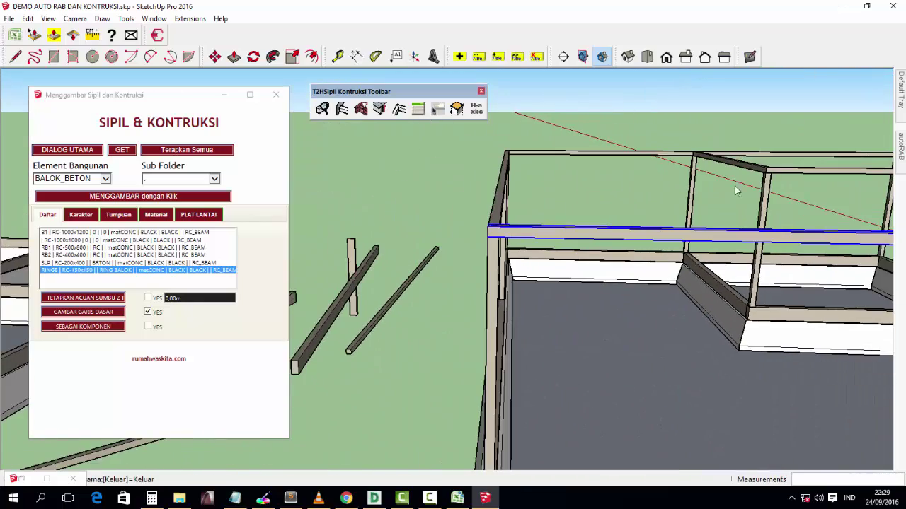
left_click(765, 170)
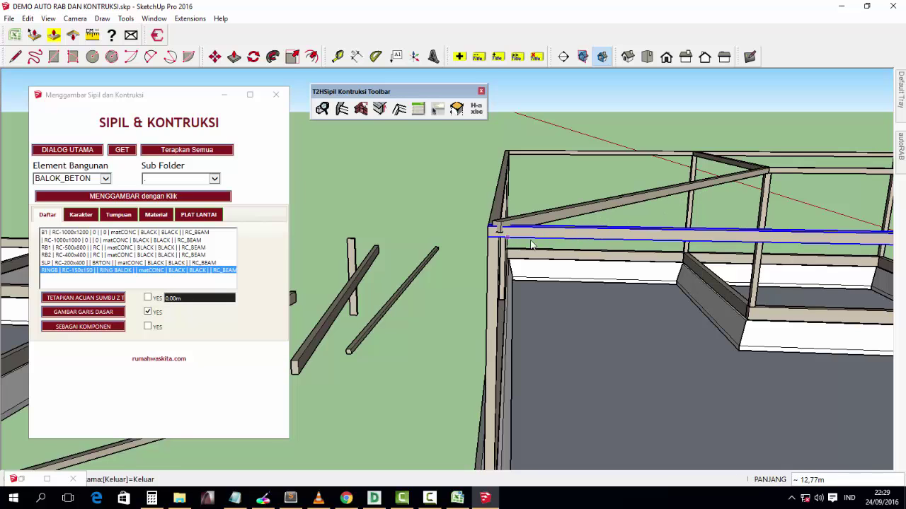
left_click(637, 193)
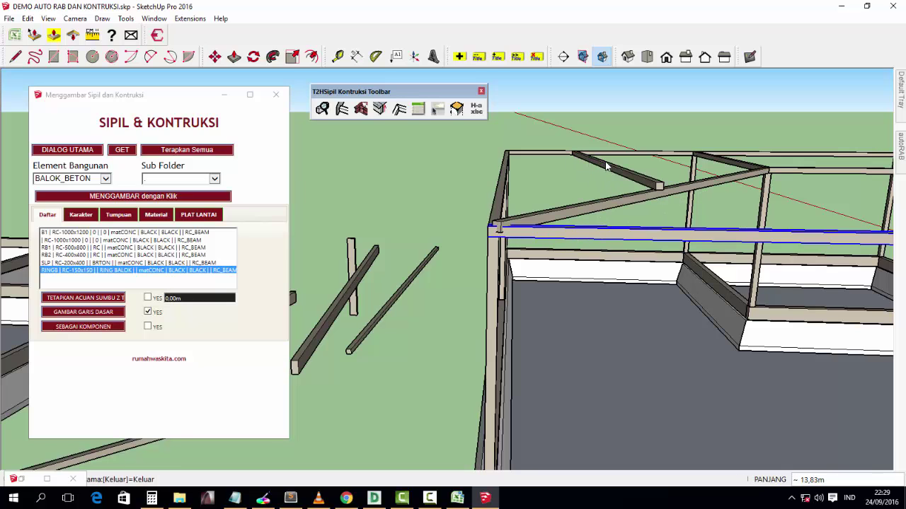
- Select the lower front SLP|RC-200x400 beam and check its 1,21 m³ volume in Entity Info
middle_click_drag(505, 185, 545, 151)
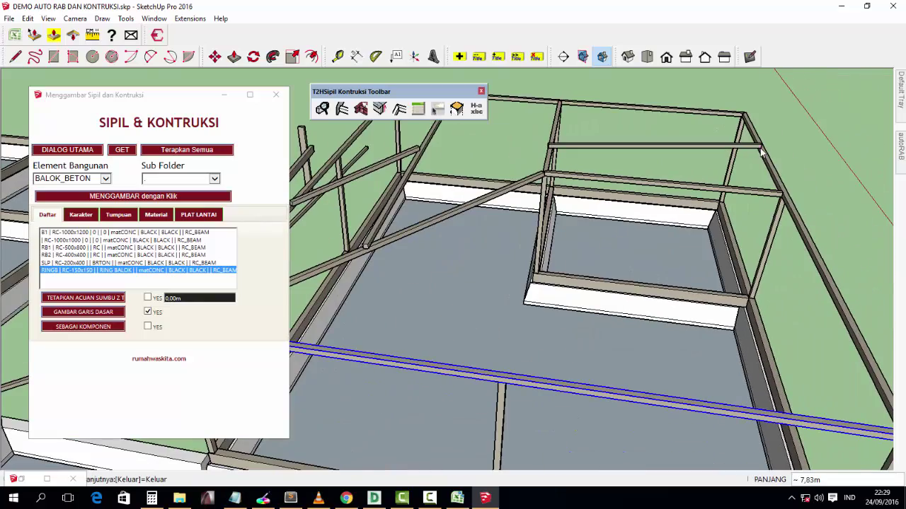
scroll(757, 152, "down", 5)
middle_click_drag(626, 205, 784, 259)
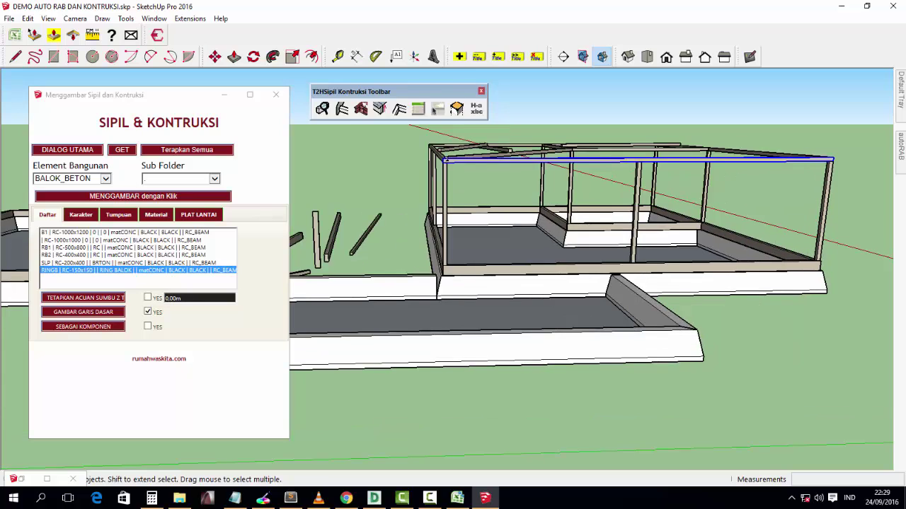
left_click(773, 270)
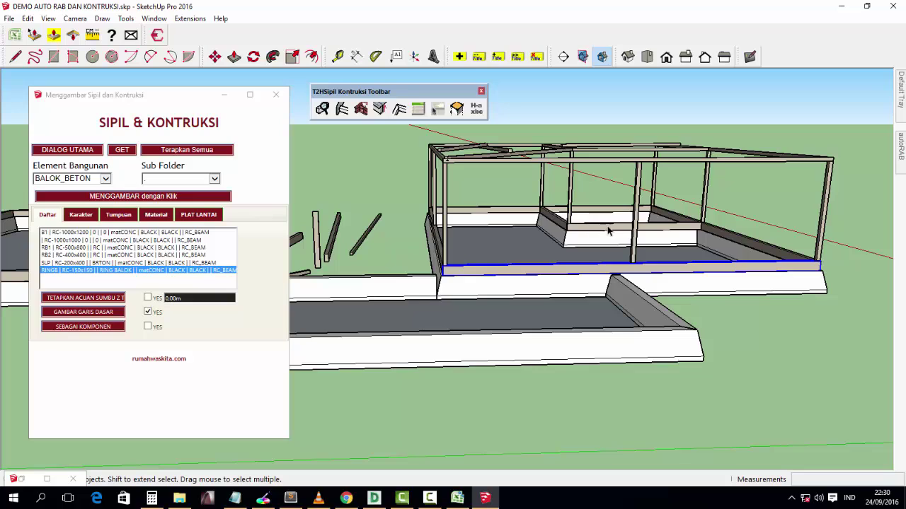
left_click(901, 148)
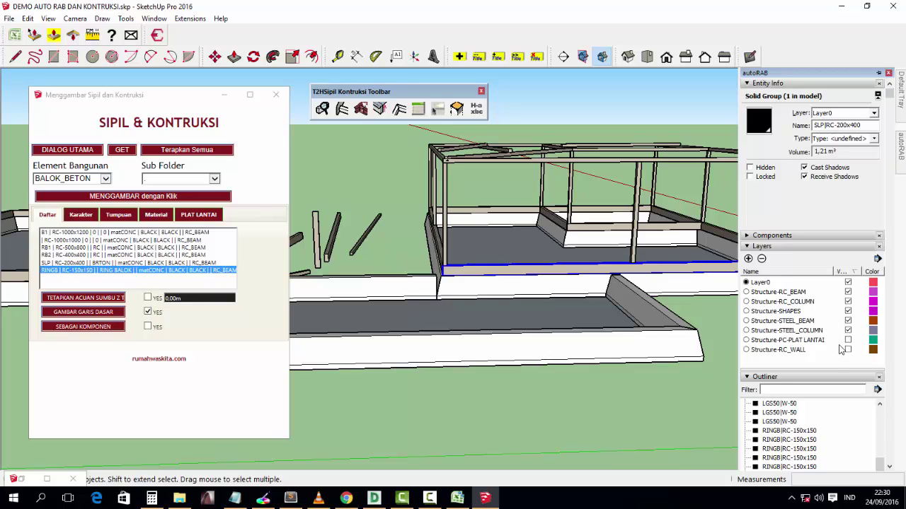
- Hide the Structure-RC_WALL layer, then select the frame and zoom in on it from above
left_click(848, 311)
mouse_move(559, 311)
middle_mouse_down()
mouse_move(545, 305)
mouse_move(651, 273)
middle_mouse_up()
middle_click_drag(729, 303, 796, 290)
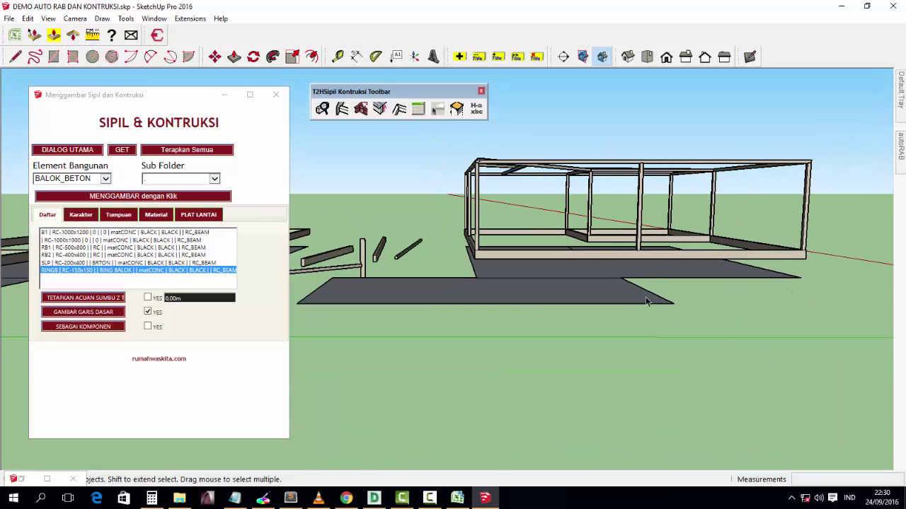
middle_click_drag(646, 301, 769, 271)
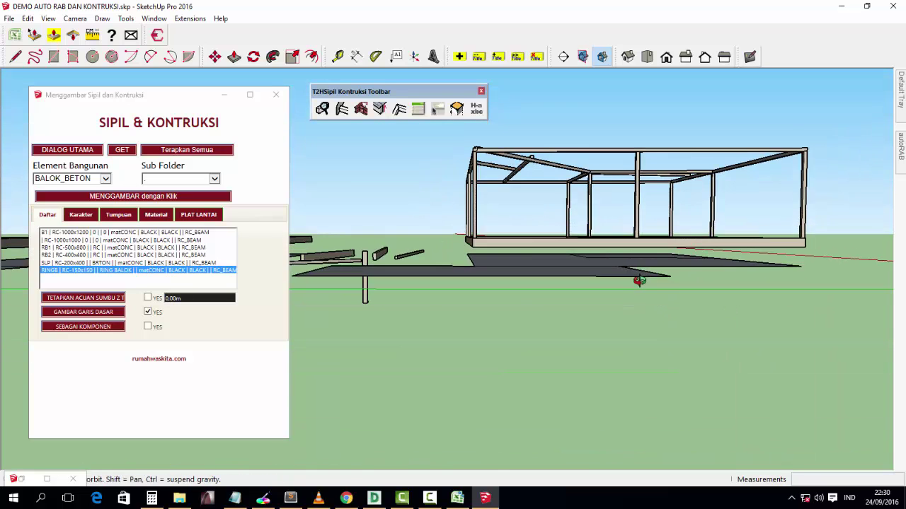
left_click(459, 172)
mouse_move(438, 137)
middle_mouse_down()
mouse_move(477, 208)
mouse_move(582, 183)
middle_mouse_up()
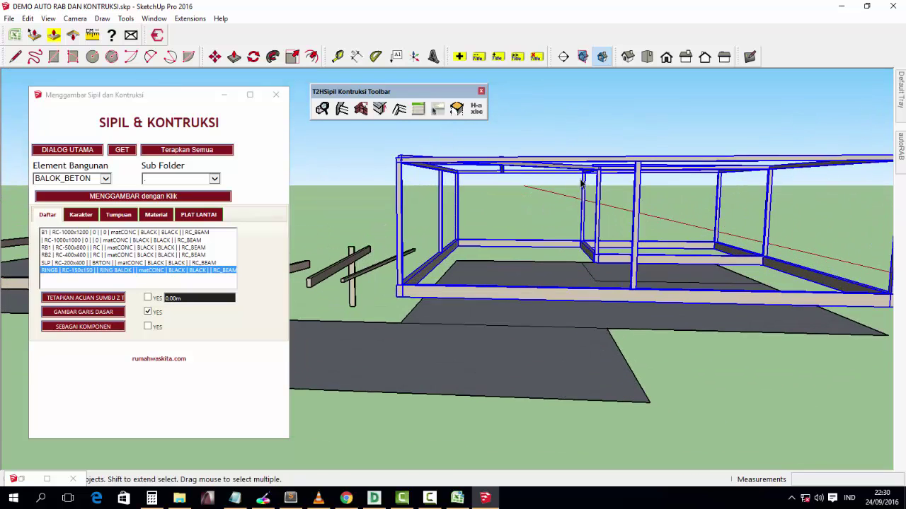
scroll(581, 182, "up", 3)
- Compute the frame's concrete volume (9.27 m³, 172.75 m²) with AutoRAB Hitung Volume
scroll(602, 206, "up", 2)
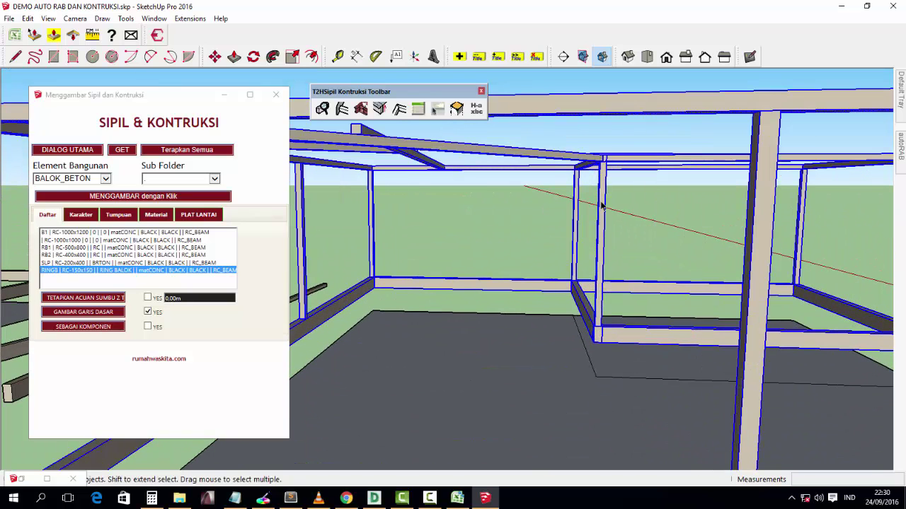
right_click(602, 203)
mouse_move(634, 388)
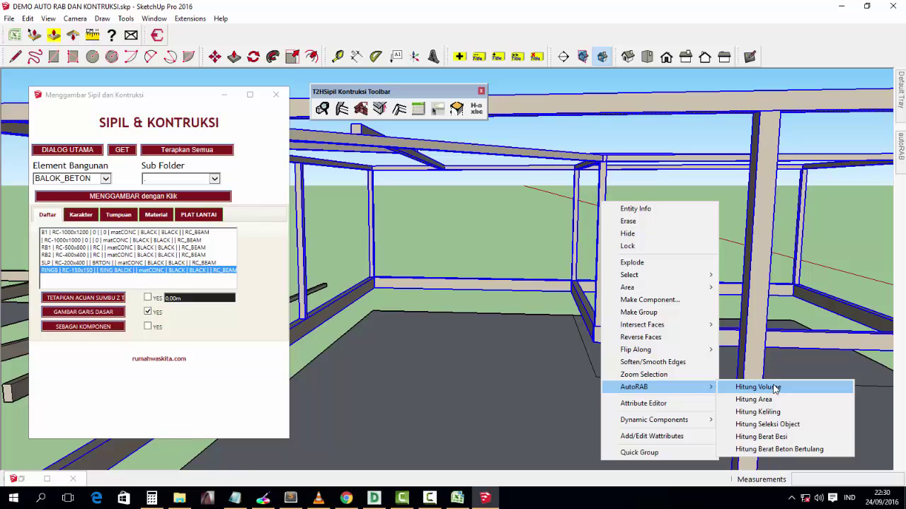
left_click(776, 388)
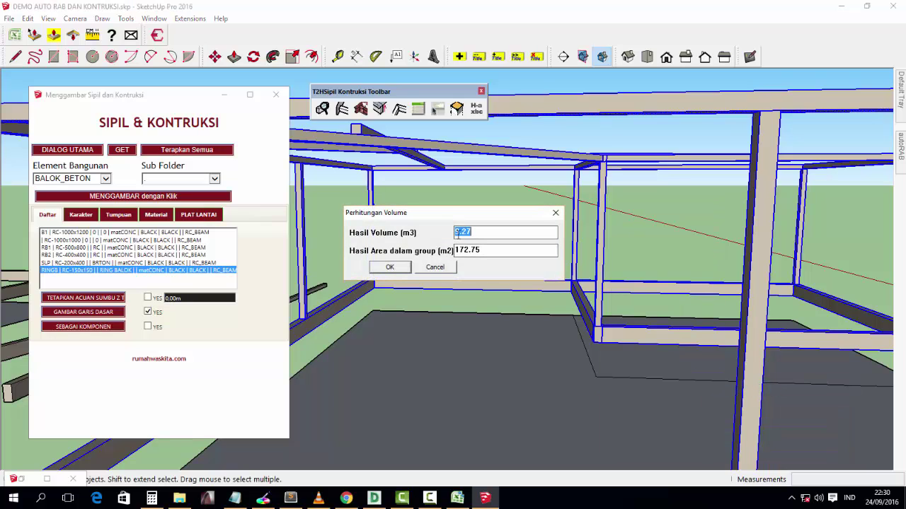
left_click(397, 273)
- Compute the frame's reinforced-concrete weight of 22248.0 kg with AutoRAB Hitung Berat Beton Bertulang
right_click(600, 221)
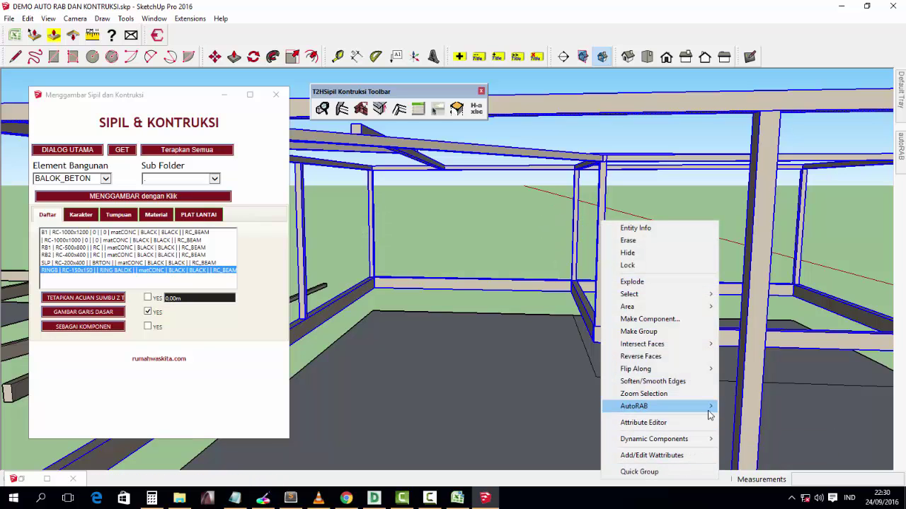
mouse_move(634, 406)
left_click(766, 469)
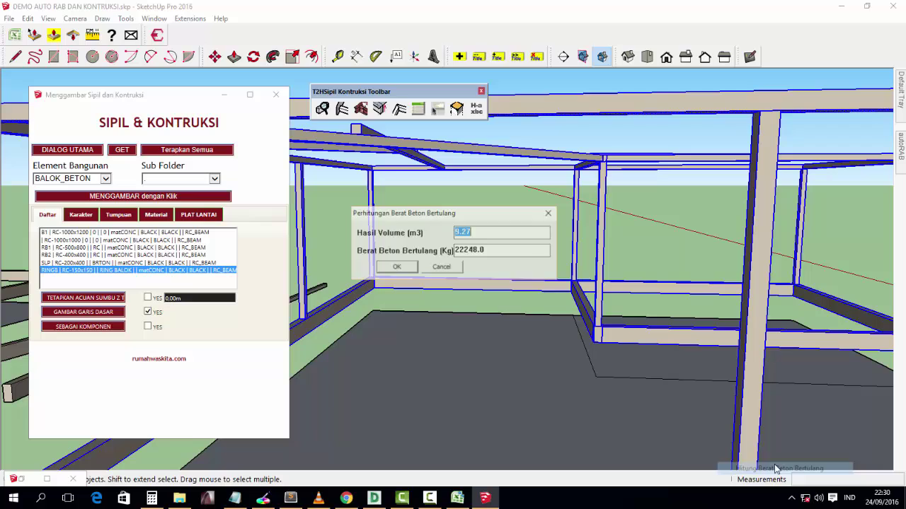
left_click(465, 252)
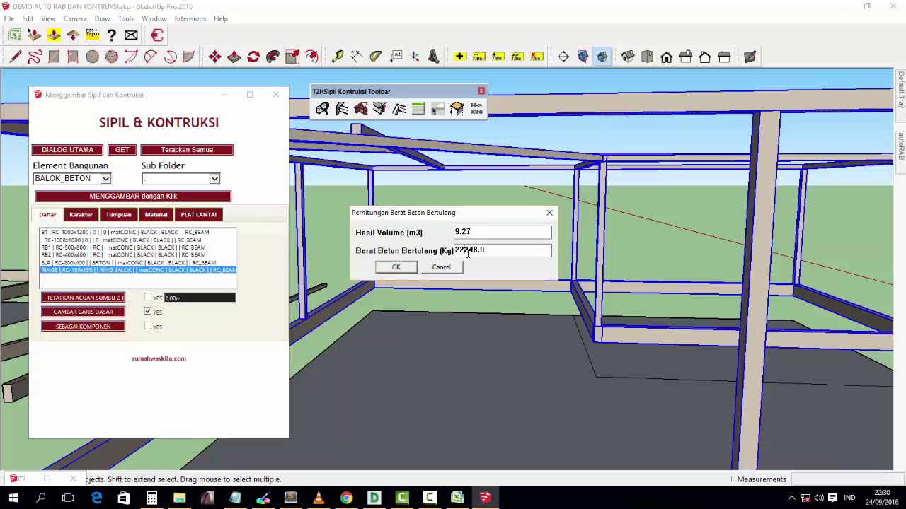
left_click(399, 268)
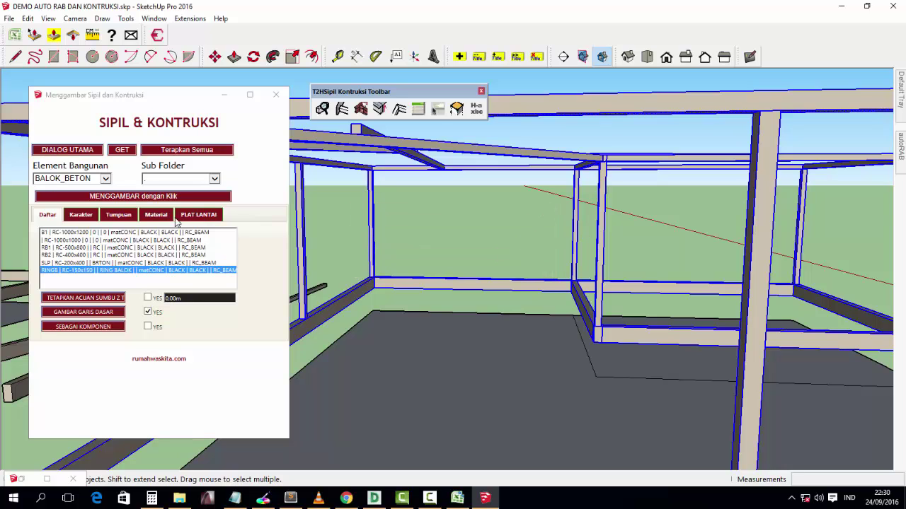
- Restore the Auto Generate RAB window's Realtime form and paste a value into Volume
left_click(44, 475)
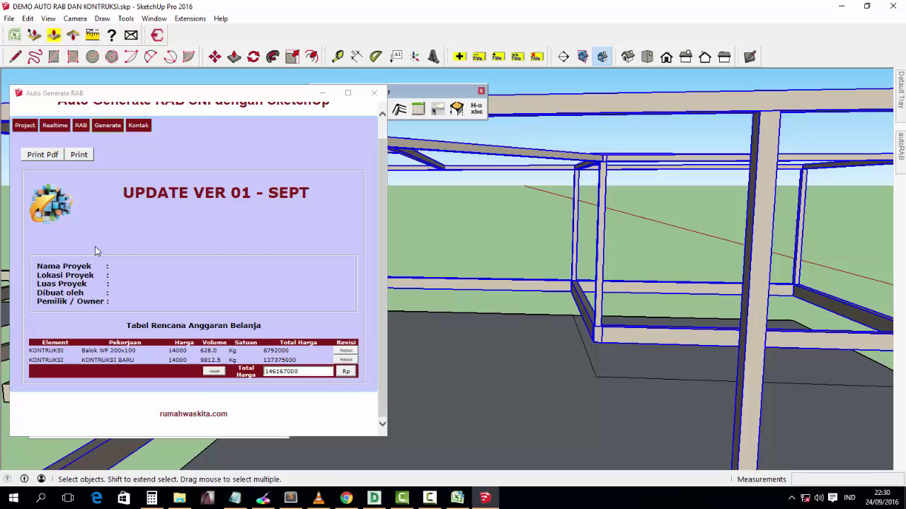
left_click(20, 131)
left_click(54, 145)
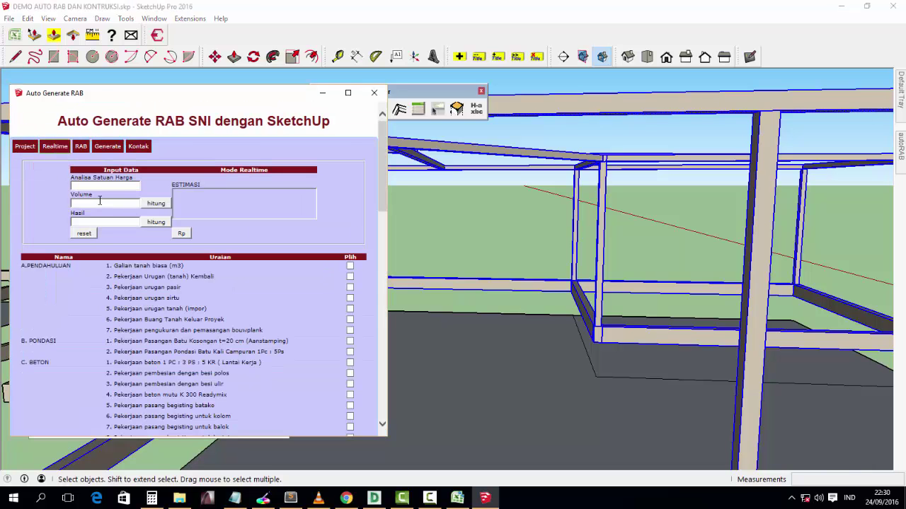
scroll(249, 285, "down", 3)
scroll(348, 306, "down", 2)
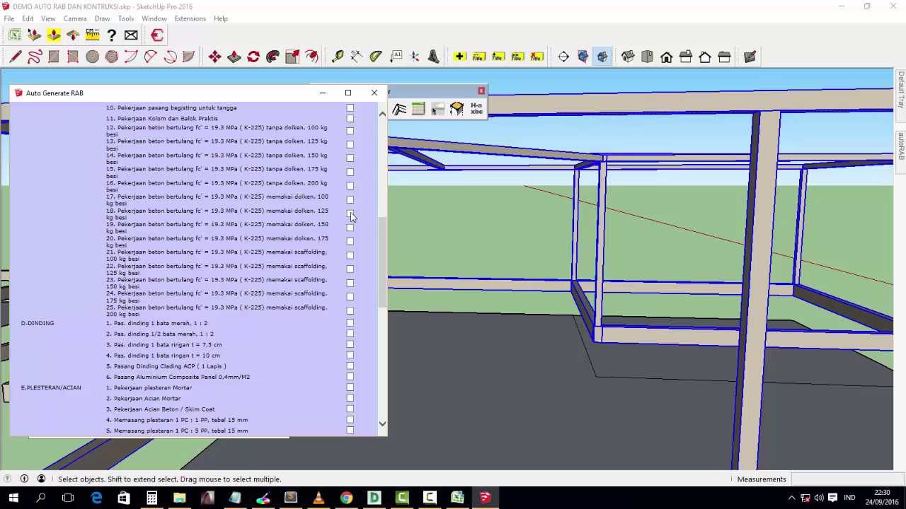
scroll(349, 218, "up", 1)
scroll(345, 221, "up", 4)
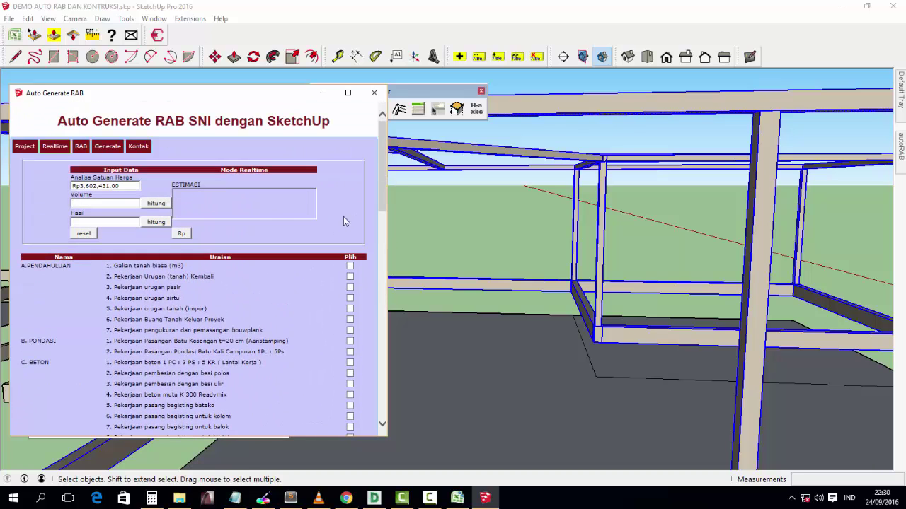
right_click(113, 205)
left_click(142, 258)
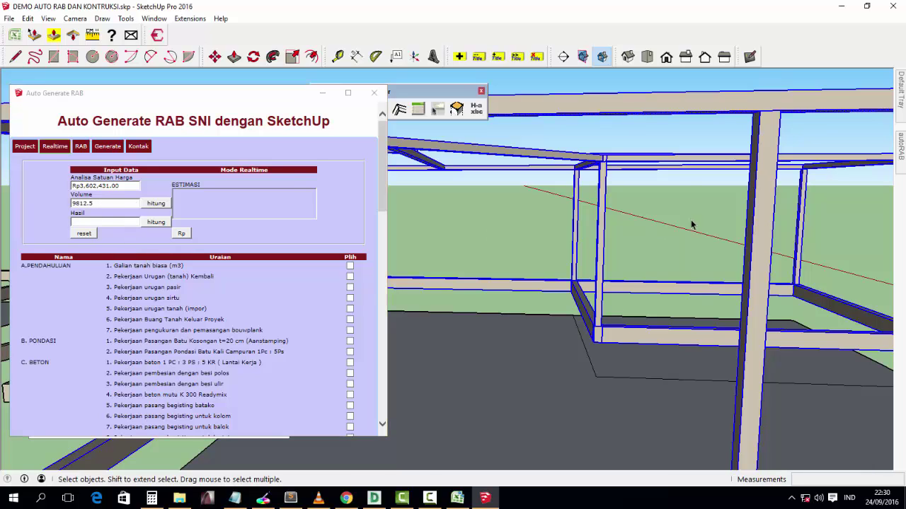
- Recheck the frame volume, enter Volume 9.27 and compute the Rp33,394,535.37 estimate
right_click(614, 157)
mouse_move(648, 341)
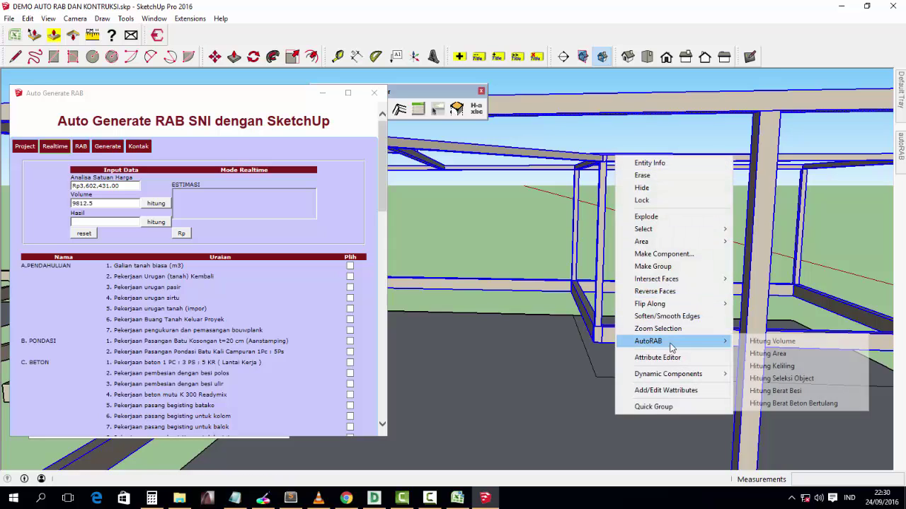
left_click(764, 342)
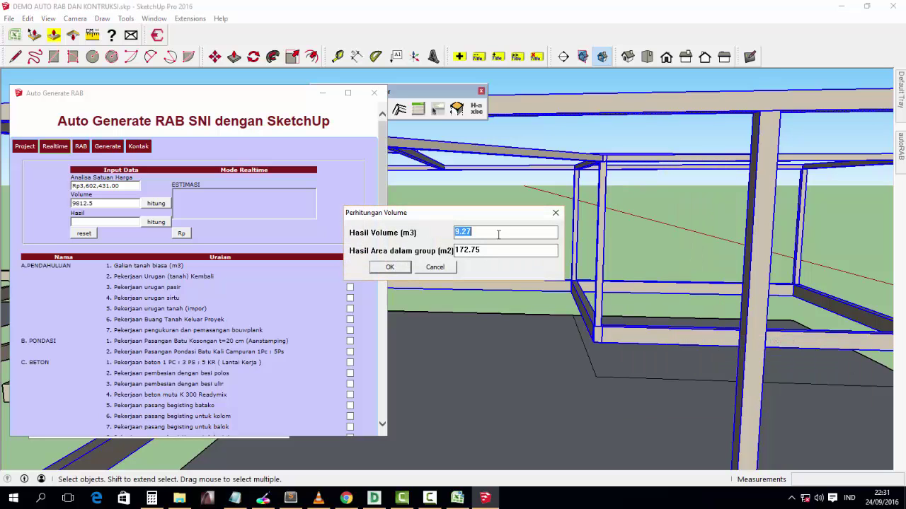
left_click(407, 268)
double_click(102, 204)
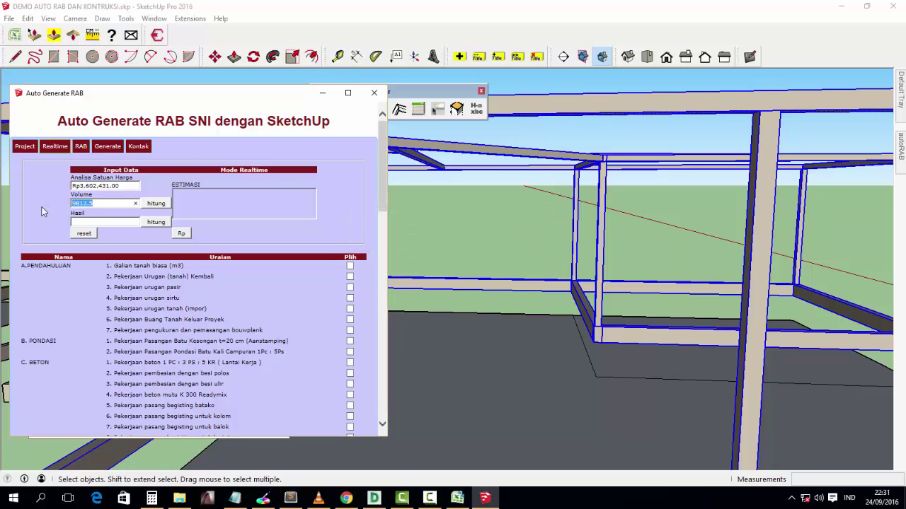
type("9.27")
left_click(155, 203)
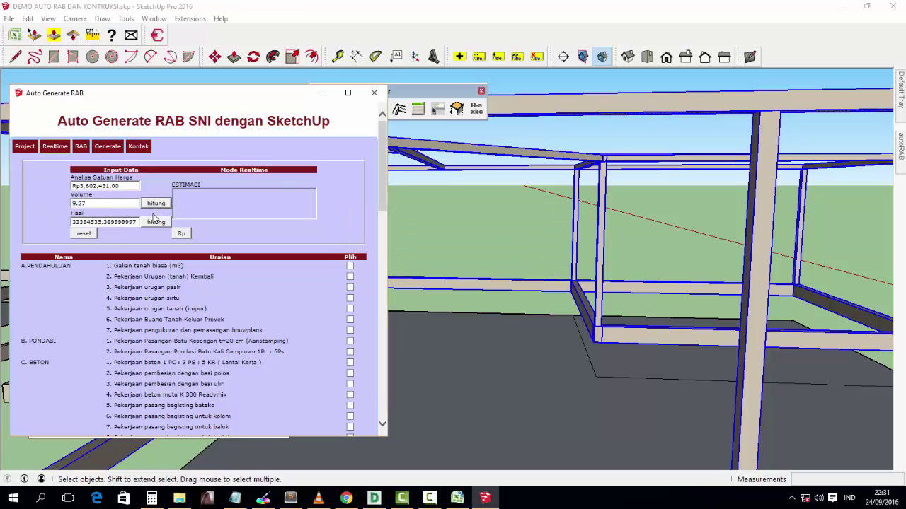
left_click(155, 222)
left_click(181, 233)
left_click(453, 302)
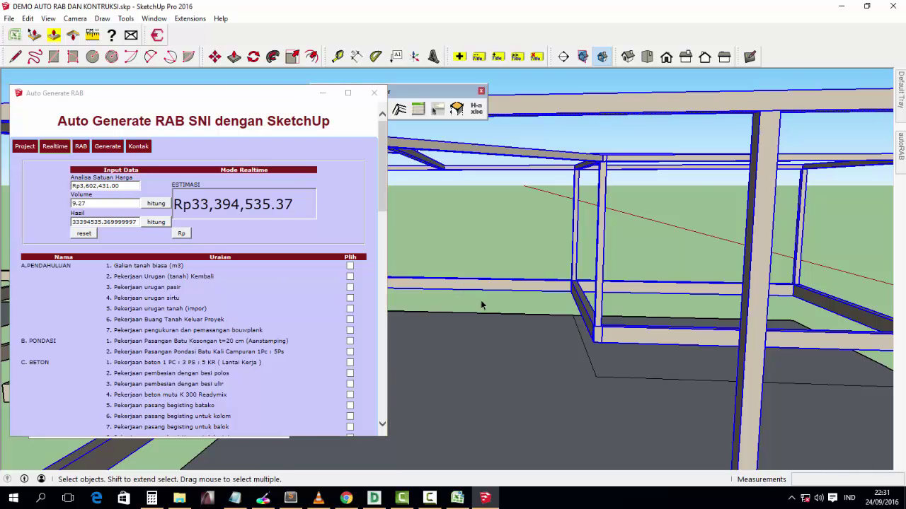
middle_click_drag(453, 302, 589, 323)
scroll(589, 322, "down", 5)
- Zoom out over the frame and move the Auto Generate RAB window down-left, back in front
scroll(601, 325, "down", 3)
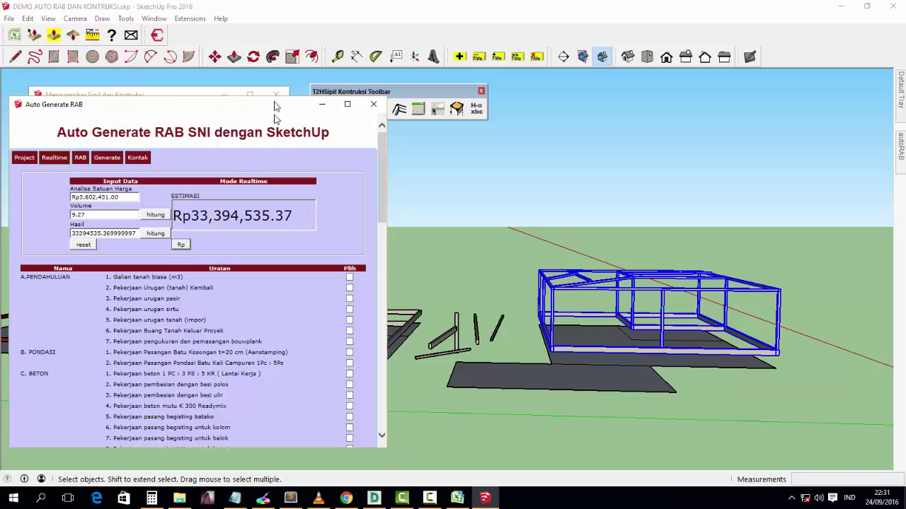
left_click_drag(277, 99, 270, 162)
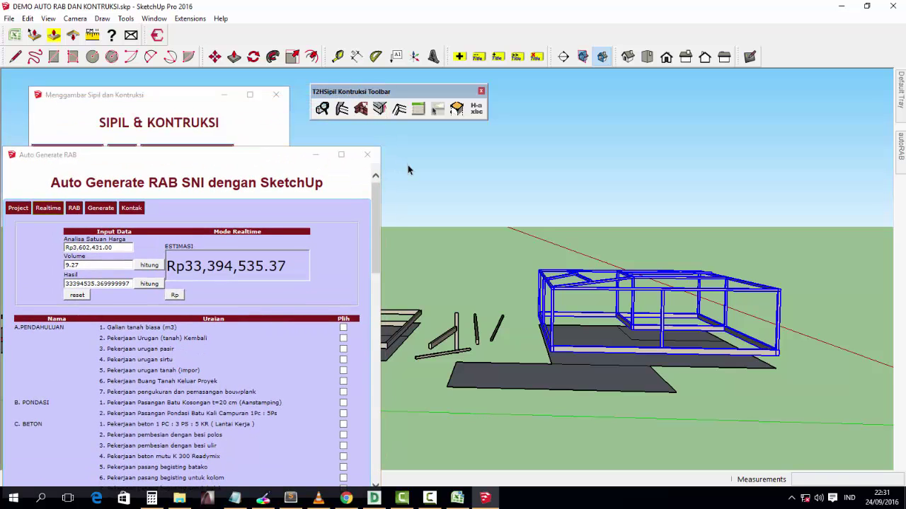
left_click(201, 115)
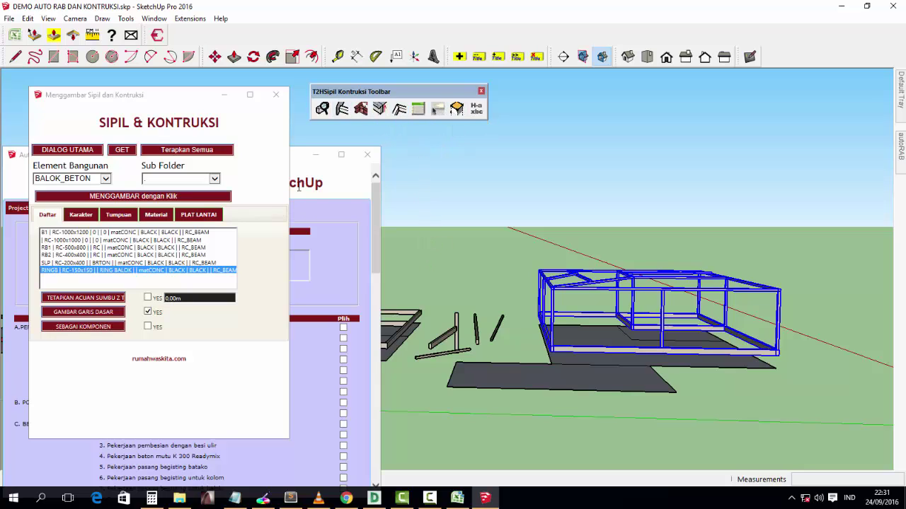
left_click(298, 182)
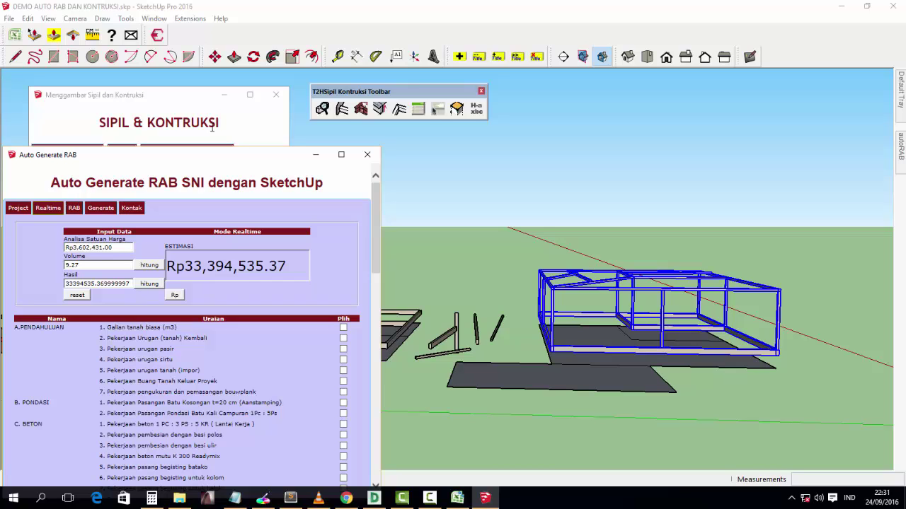
- Read the Notepad update notes, highlight the plugin credit line, then minimize Notepad
left_click(234, 498)
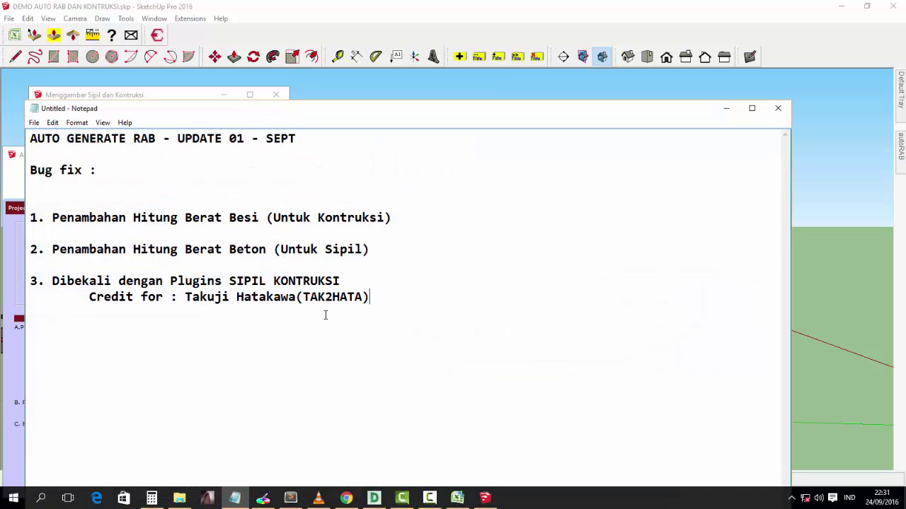
left_click_drag(370, 299, 247, 317)
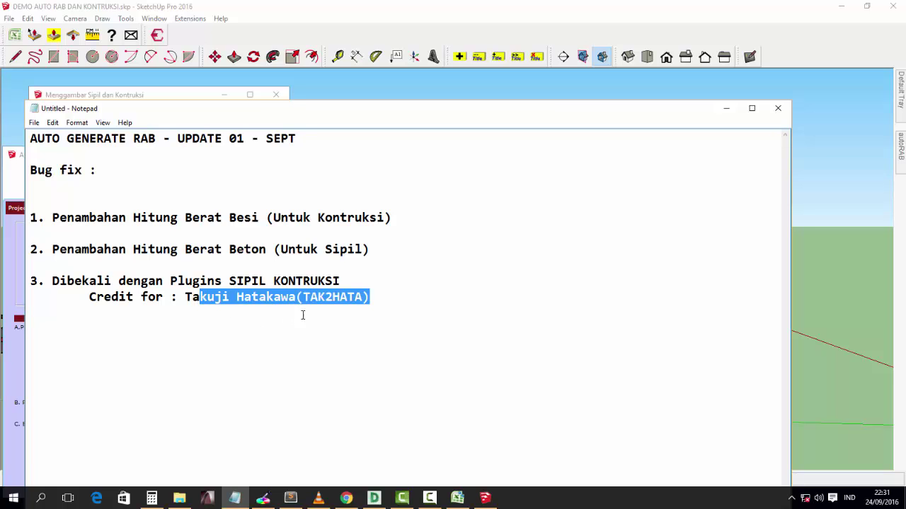
left_click(726, 108)
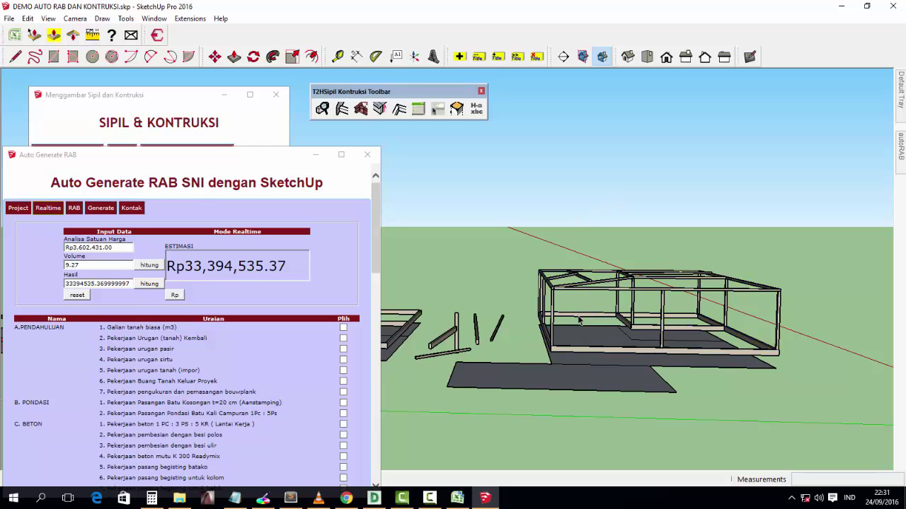
- Pan across the building frame and bring the Sipil & Kontruksi panel to the front
middle_click_drag(579, 320, 650, 303, "shift")
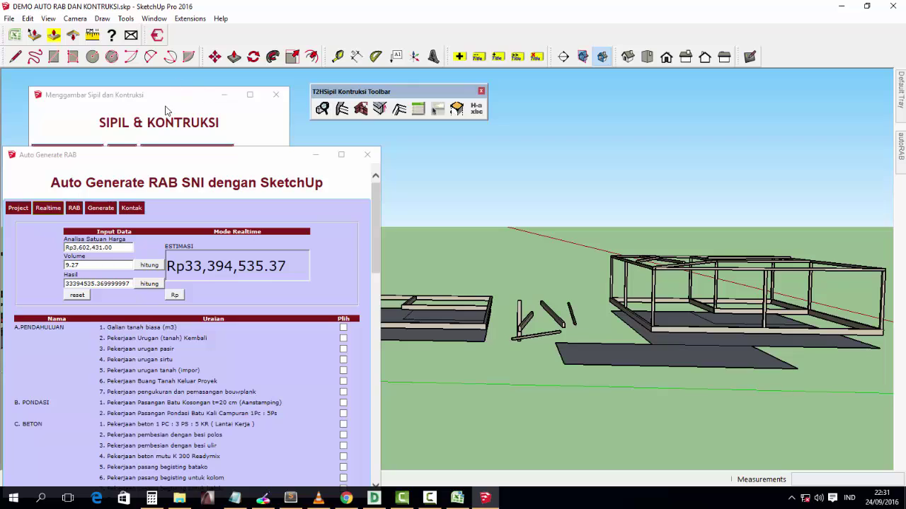
left_click(129, 180)
left_click_drag(115, 187, 242, 191)
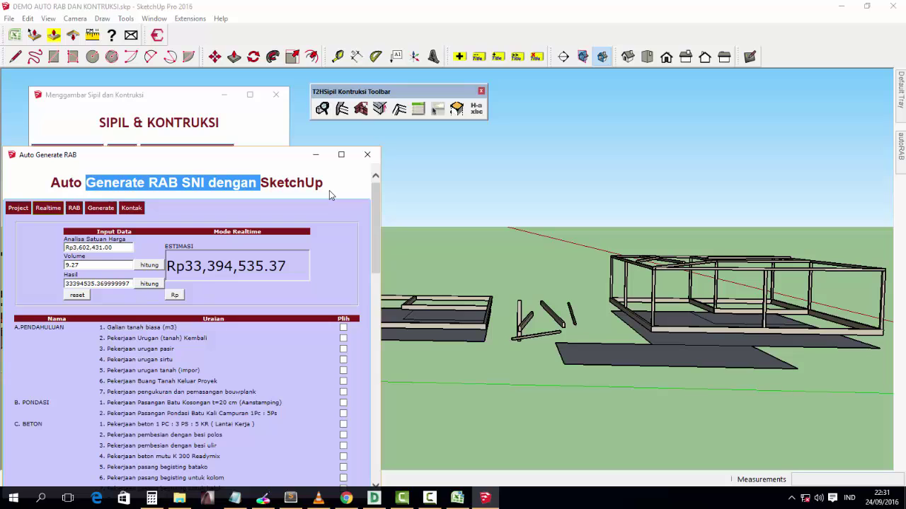
left_click(233, 135)
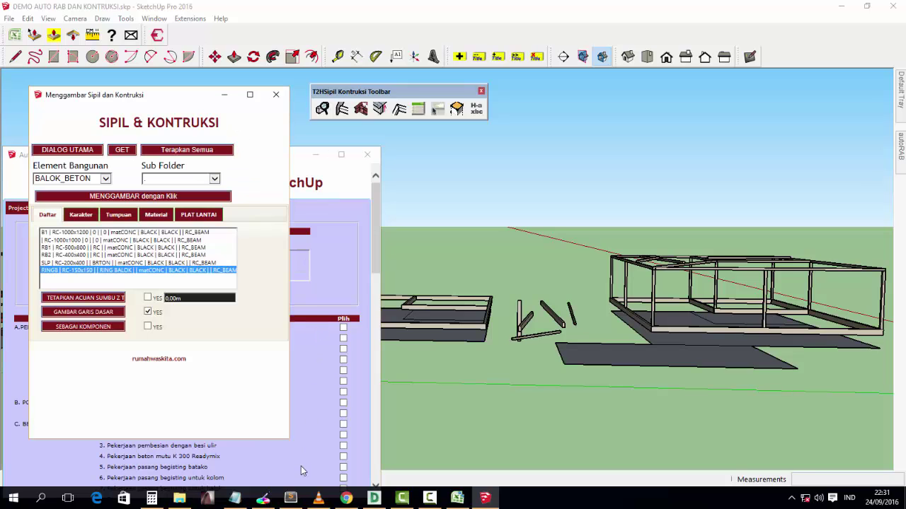
mouse_move(345, 498)
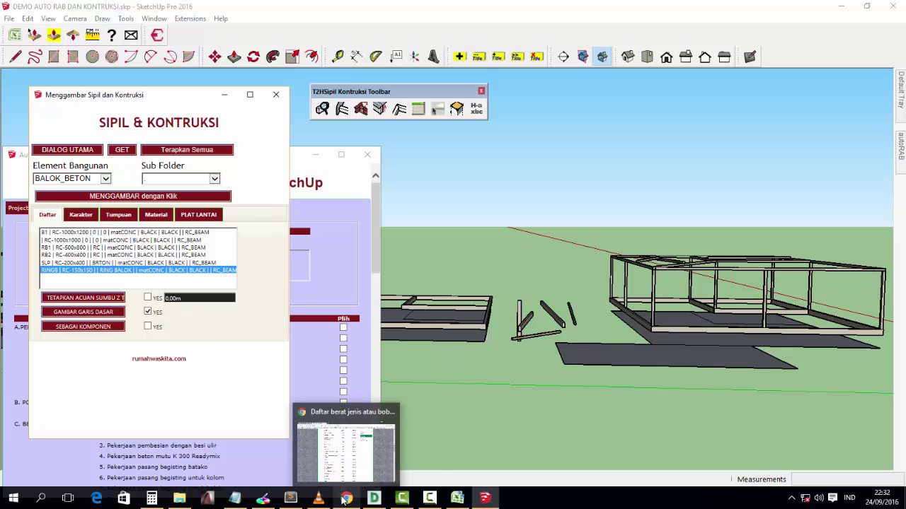
- Briefly show and then minimize the Chrome and Sublime Text windows
left_click(345, 500)
left_click(344, 500)
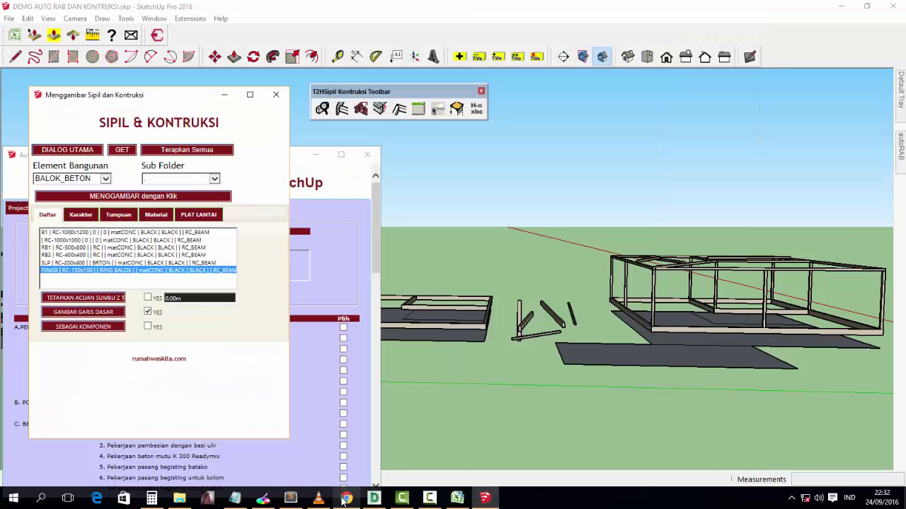
left_click(290, 499)
left_click(290, 499)
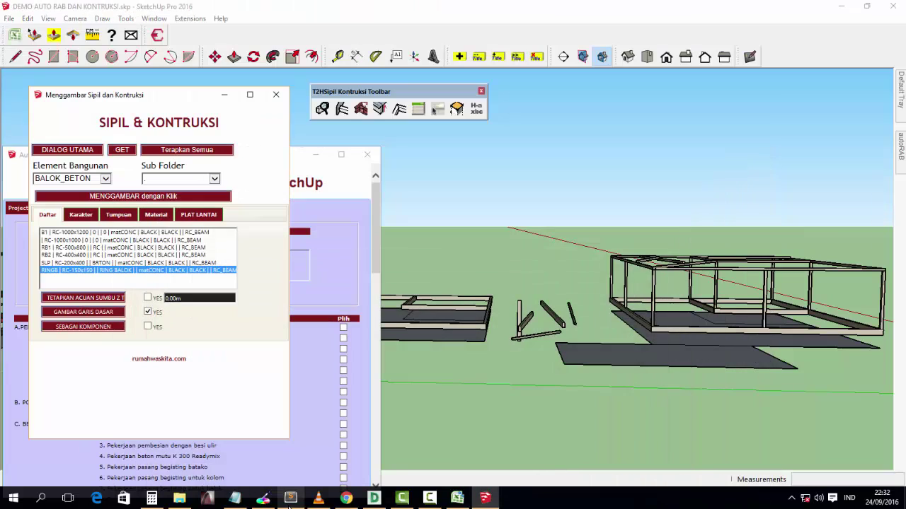